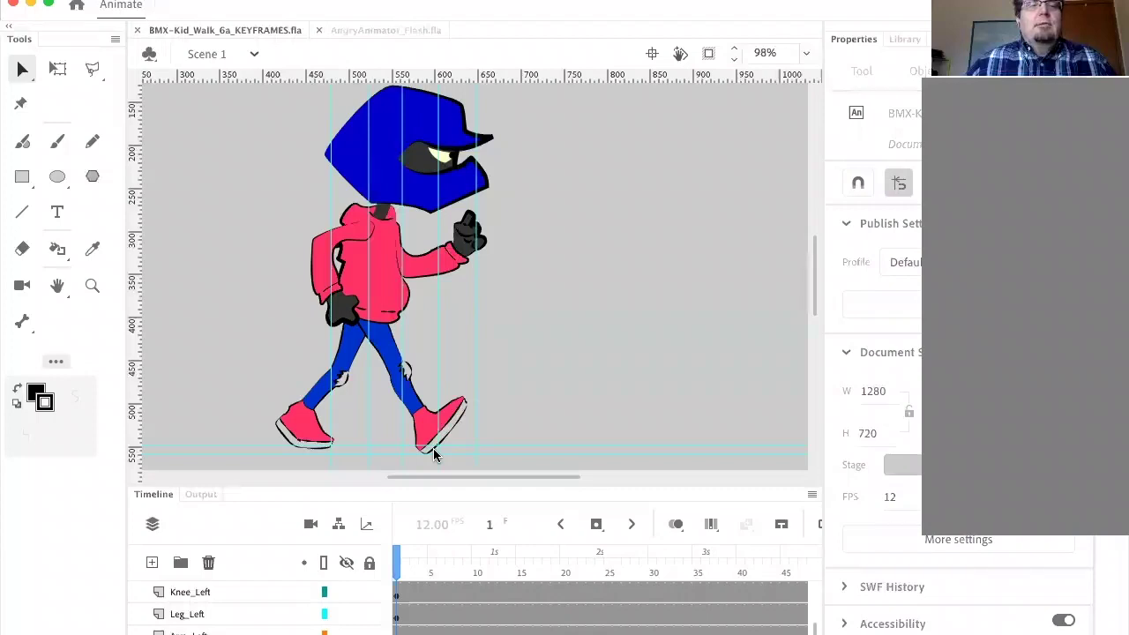
Step: Switch to the AngryAnimator_Flash.fla document and copy the "Angry Animator reference" layer
left_click(364, 31)
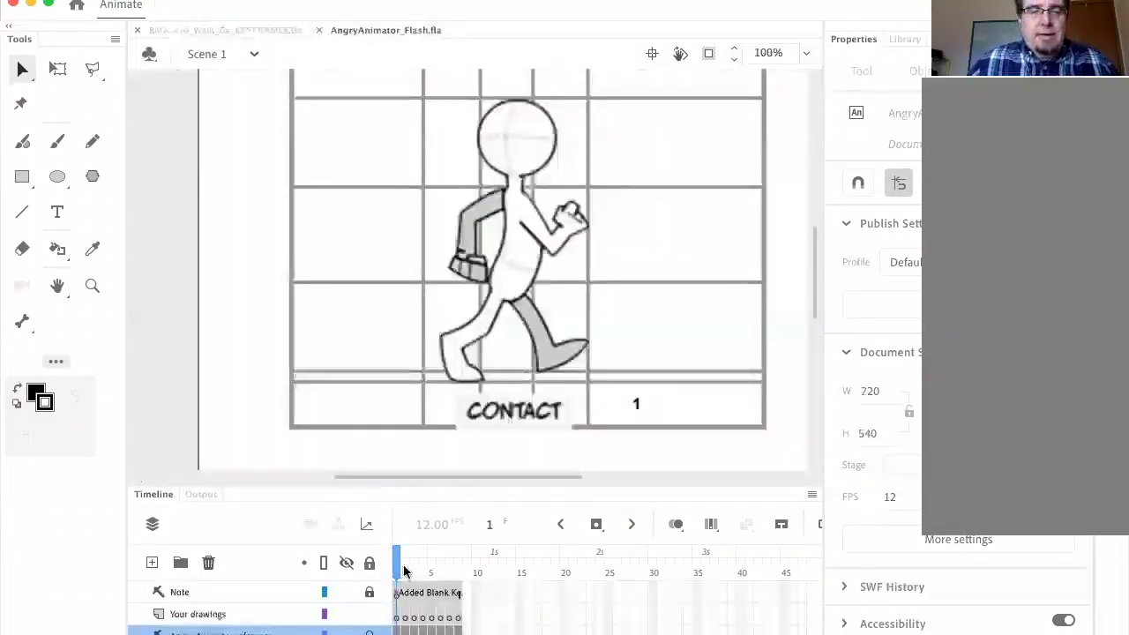
mouse_move(399, 566)
left_mouse_down()
mouse_move(461, 572)
mouse_move(396, 570)
left_mouse_up()
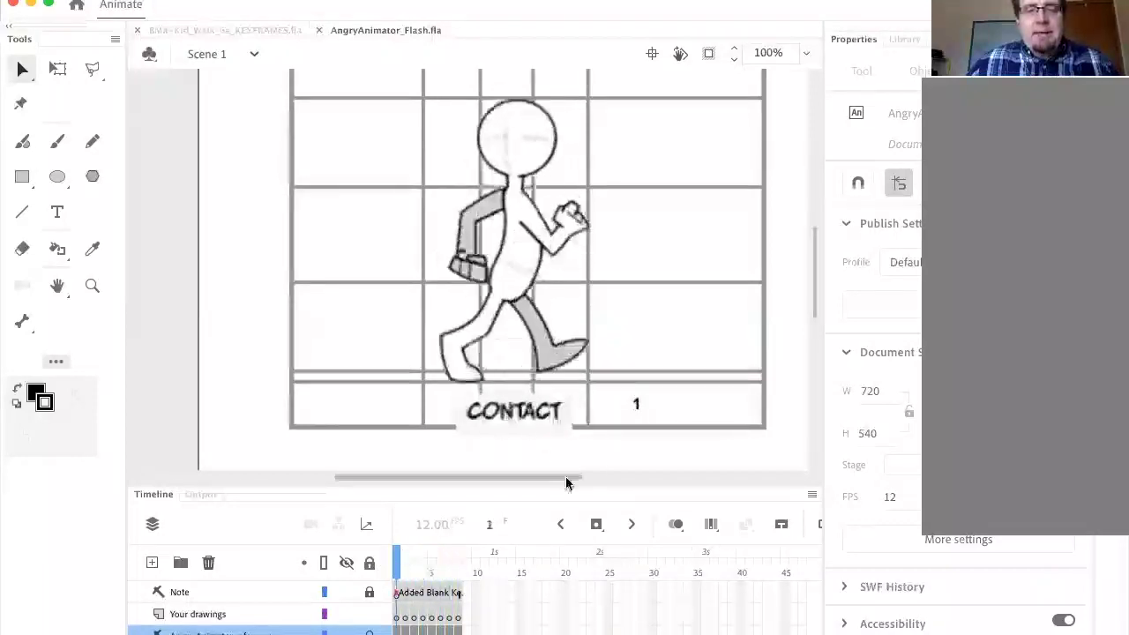
left_click_drag(607, 486, 627, 435)
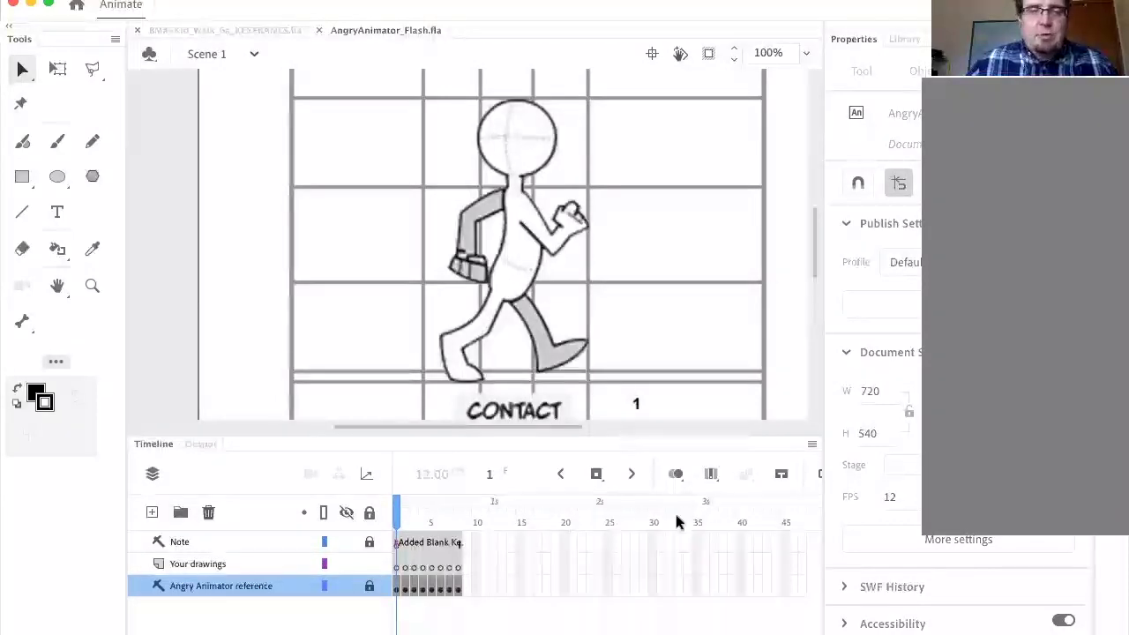
scroll(814, 270, "up", 3)
scroll(811, 277, "down", 5)
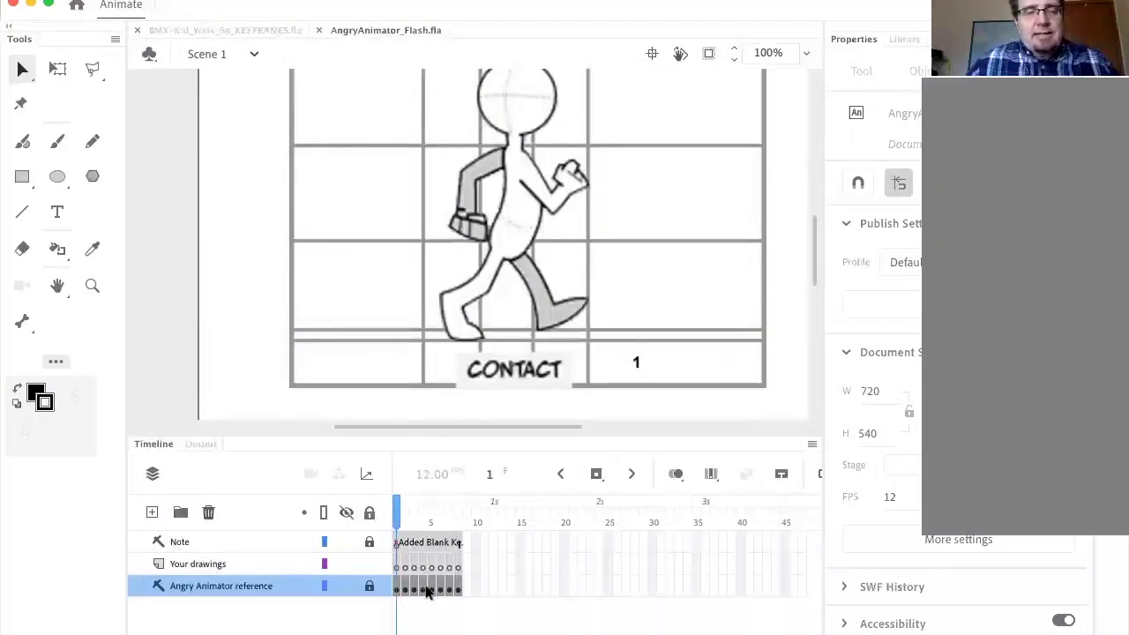
left_click(223, 590)
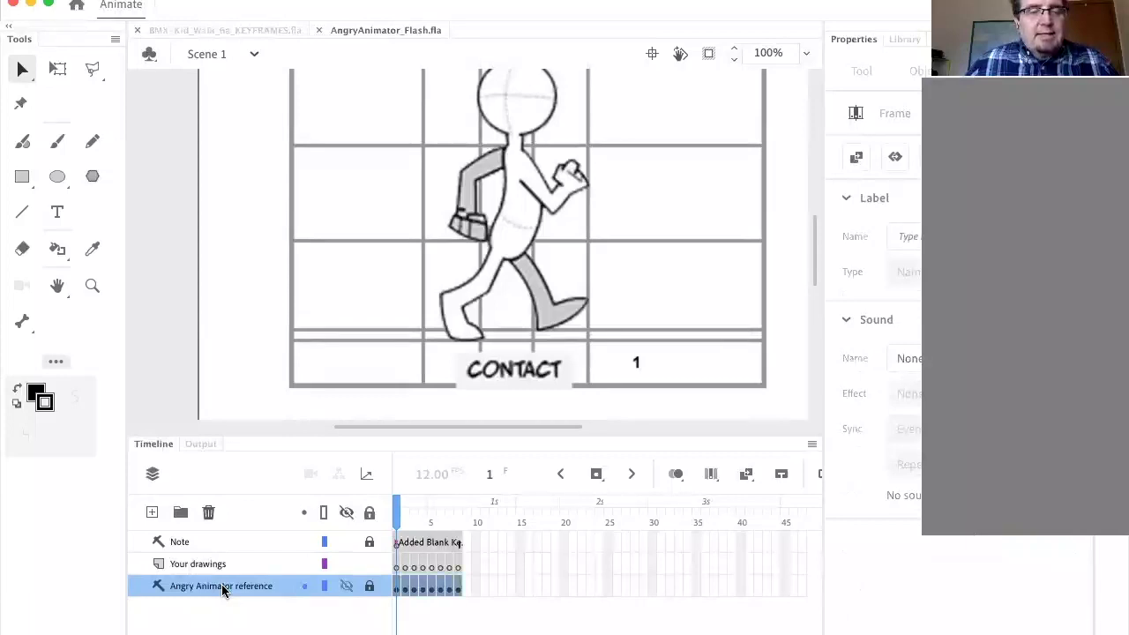
right_click(222, 590)
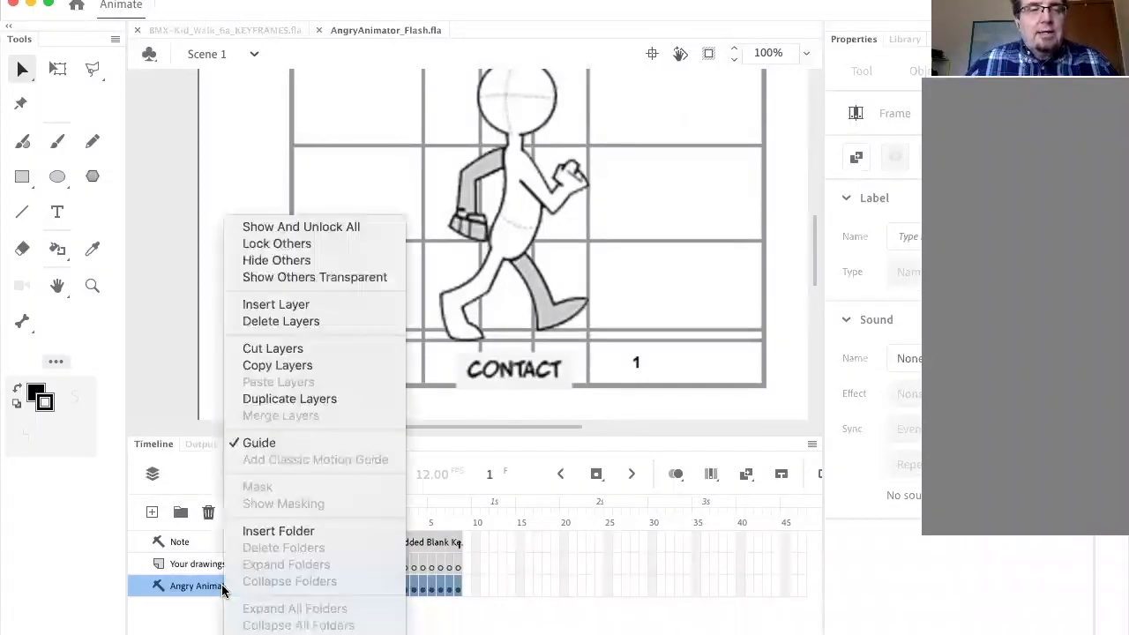
left_click(294, 367)
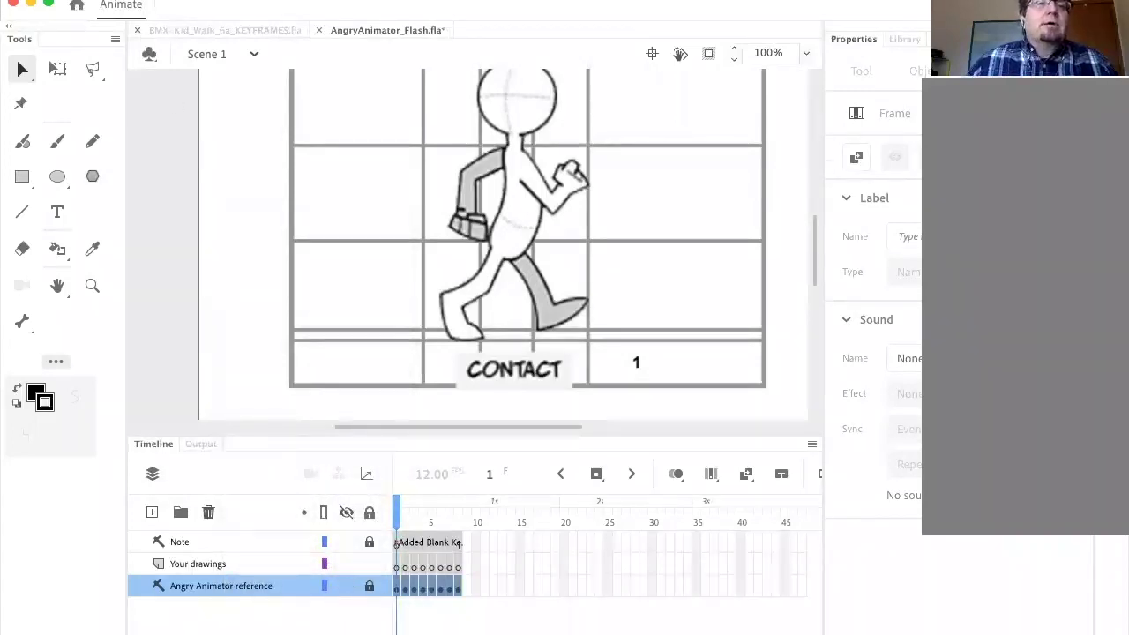
Step: Create a new graphic symbol named "Angryanimator-Walk_ALL" in the library root
right_click(228, 121)
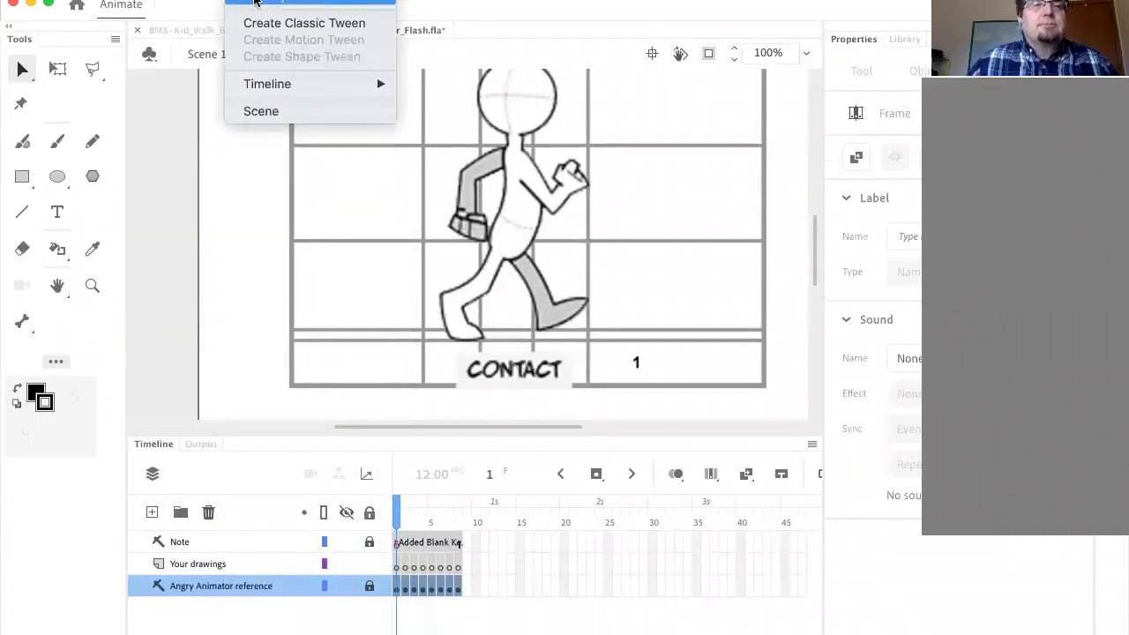
left_click(255, 1)
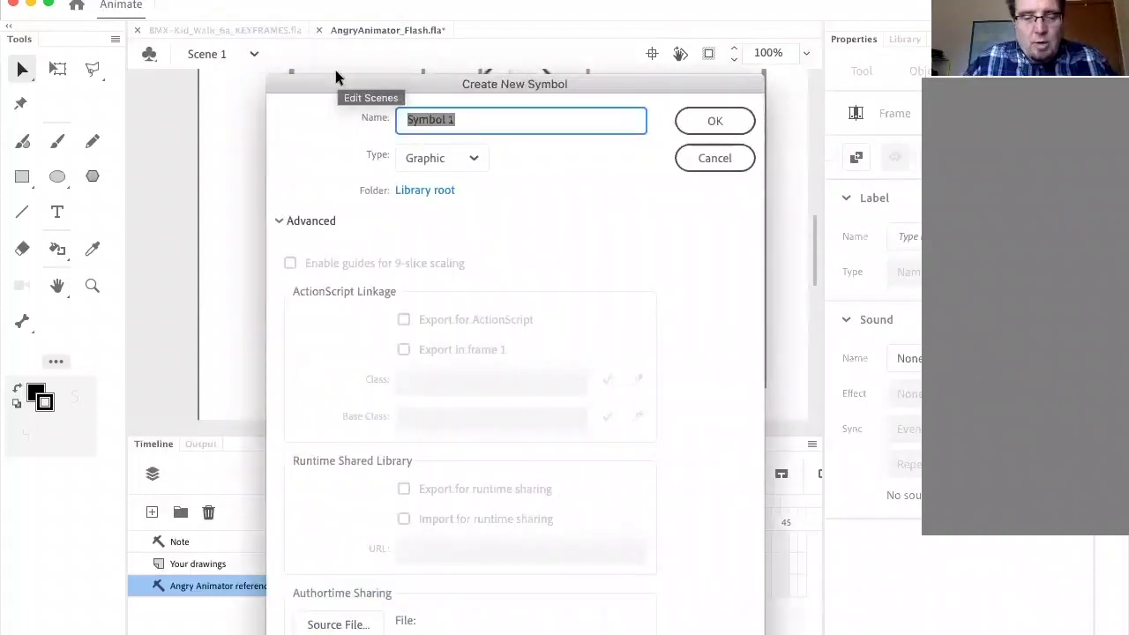
type("Angry")
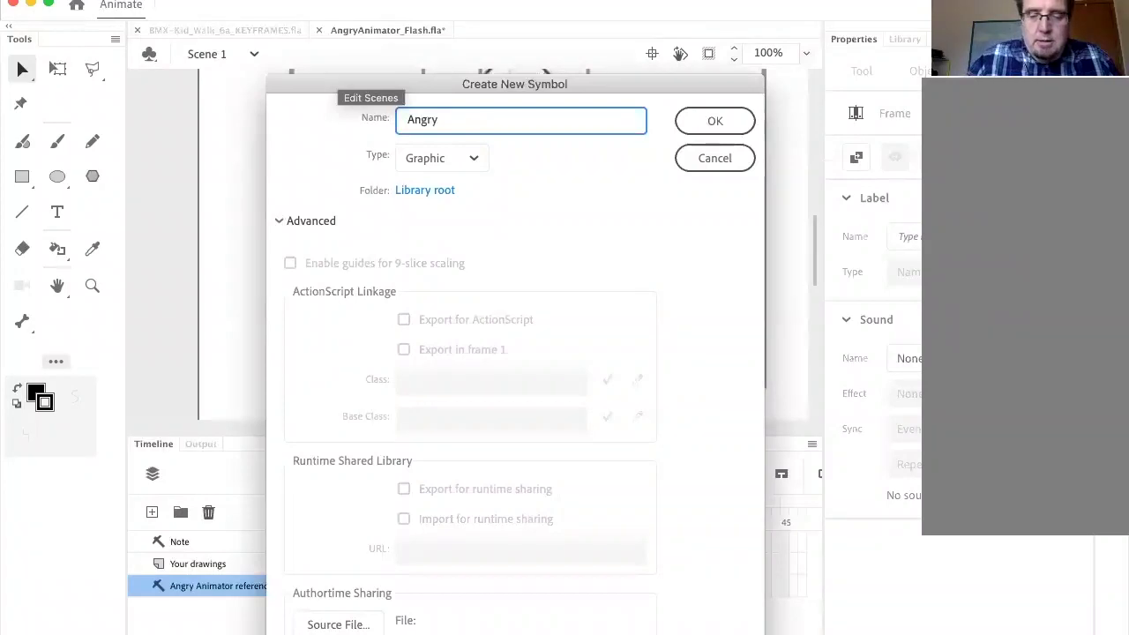
type("animato")
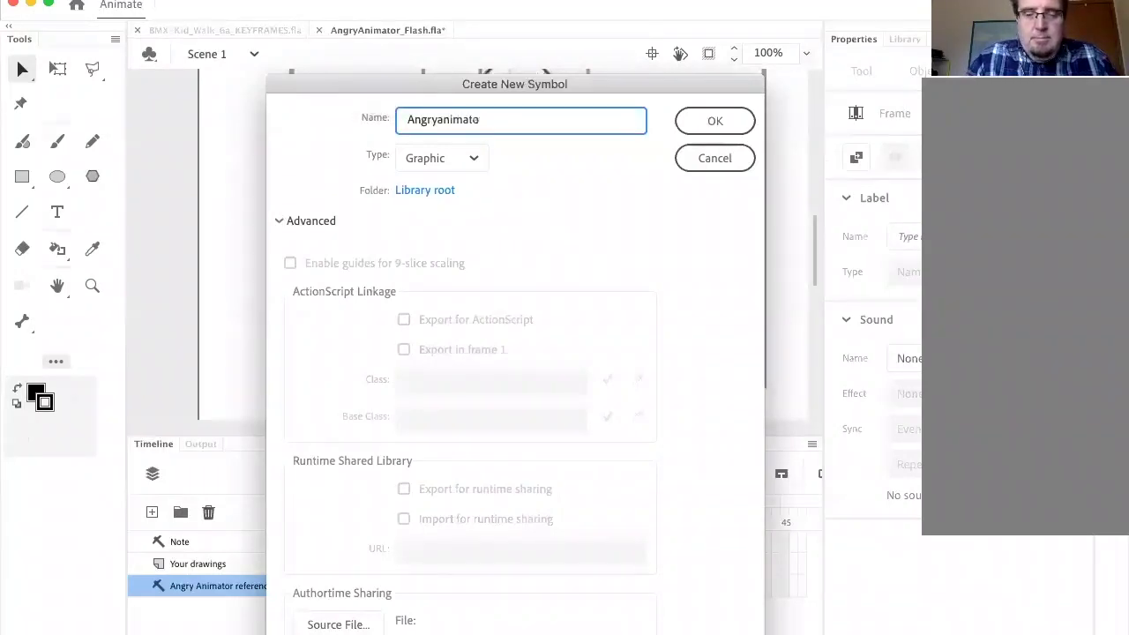
type("r-W")
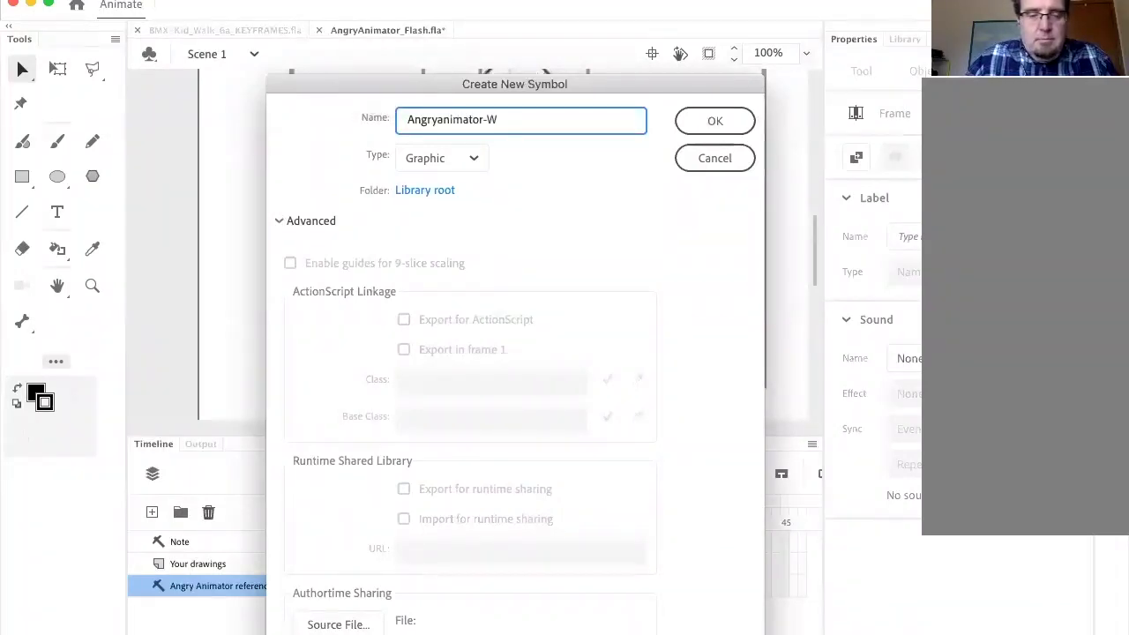
type("alk_ALL")
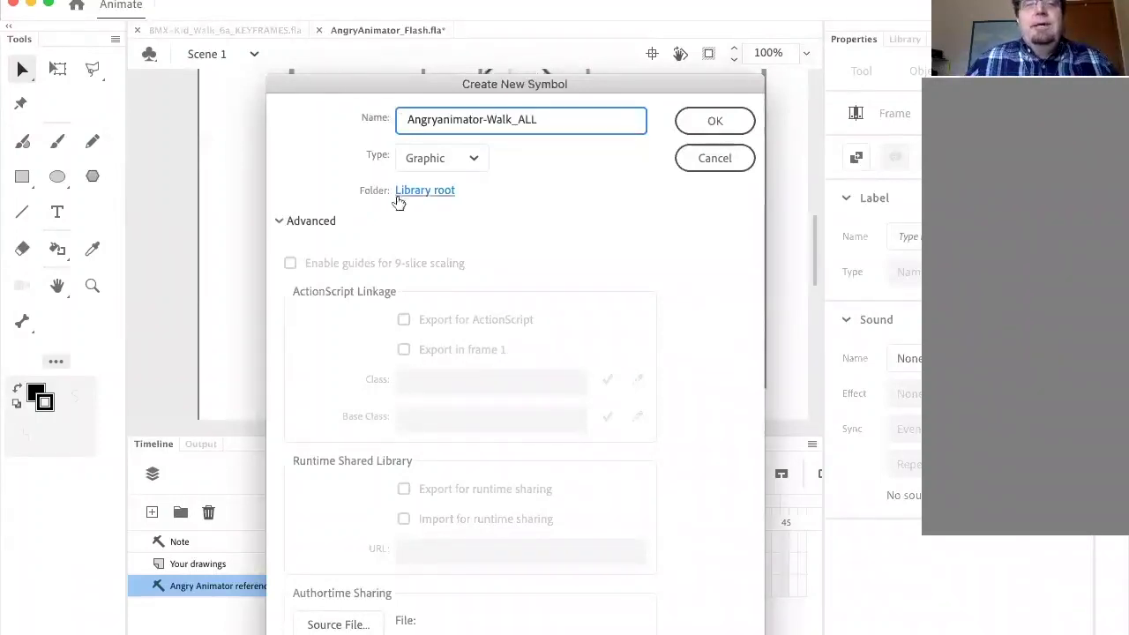
left_click(720, 121)
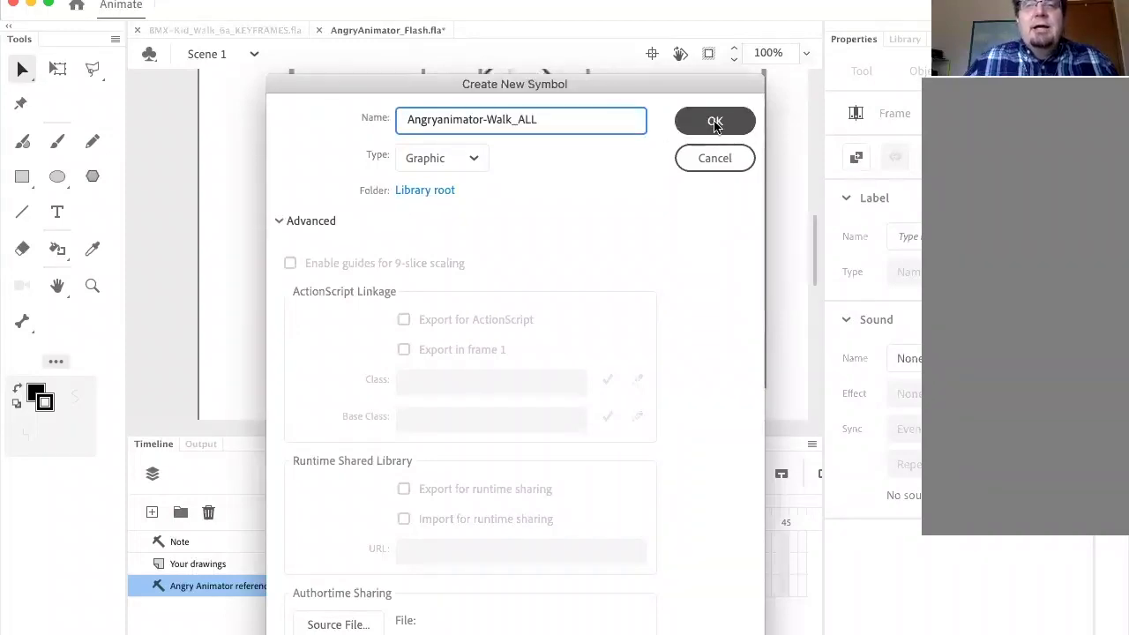
left_click(714, 122)
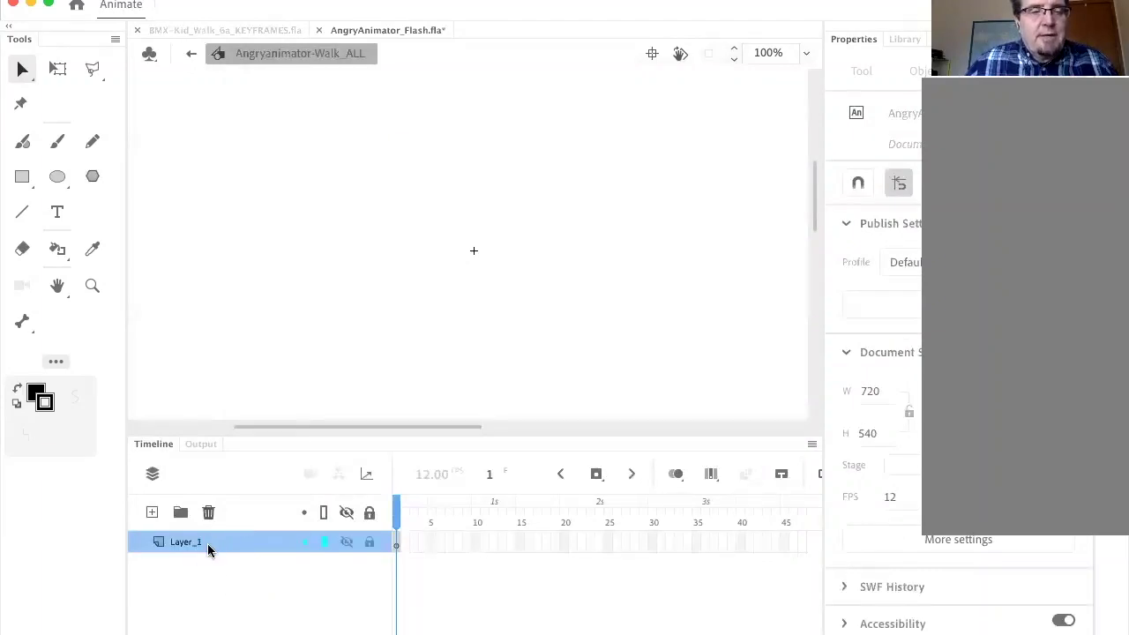
Step: Paste the copied reference layer into the new symbol and turn it from a guide into a normal layer
right_click(203, 546)
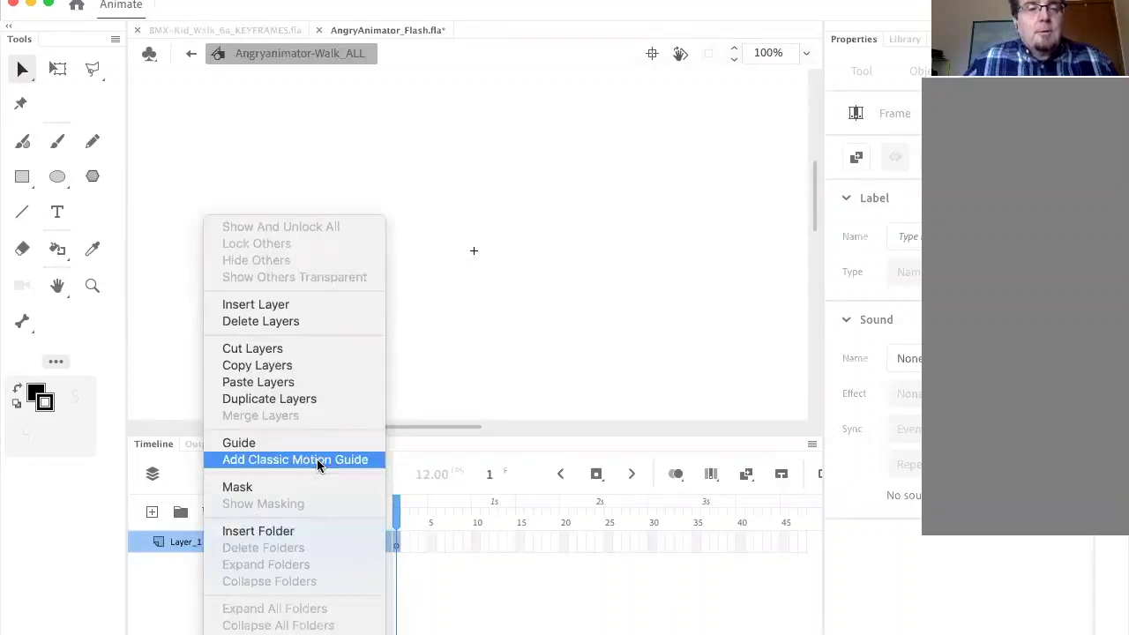
left_click(316, 383)
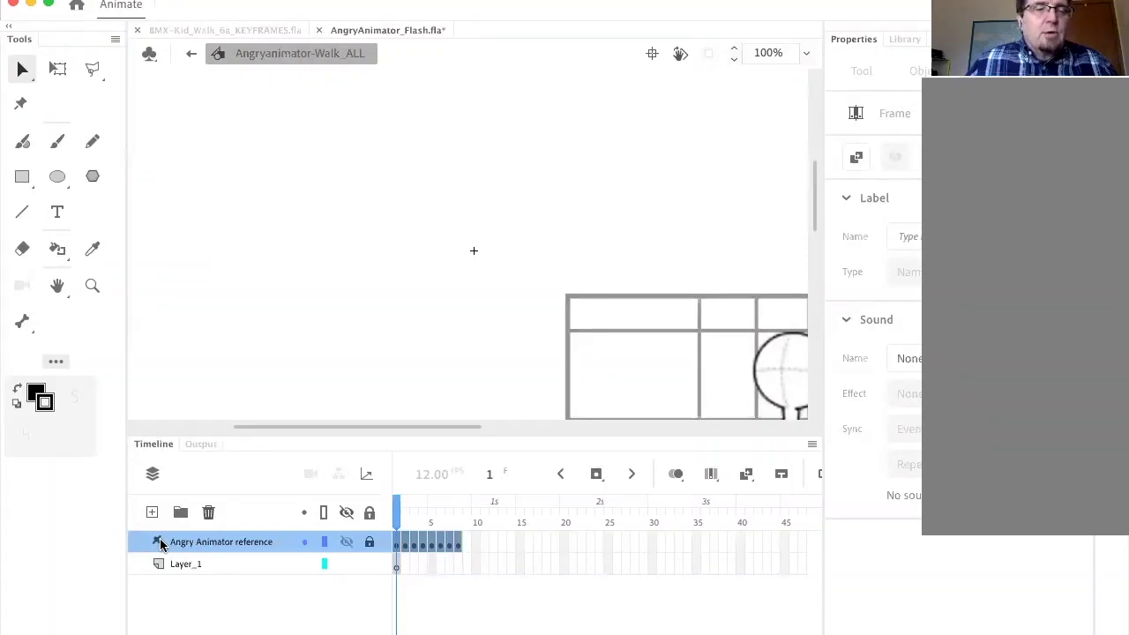
right_click(160, 544)
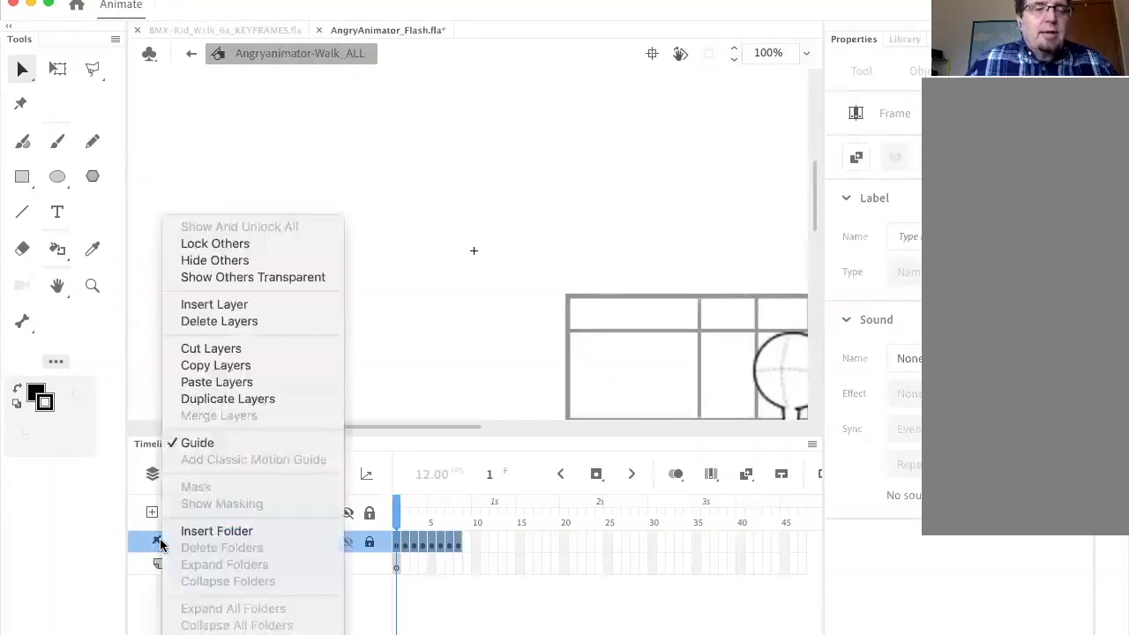
left_click(201, 444)
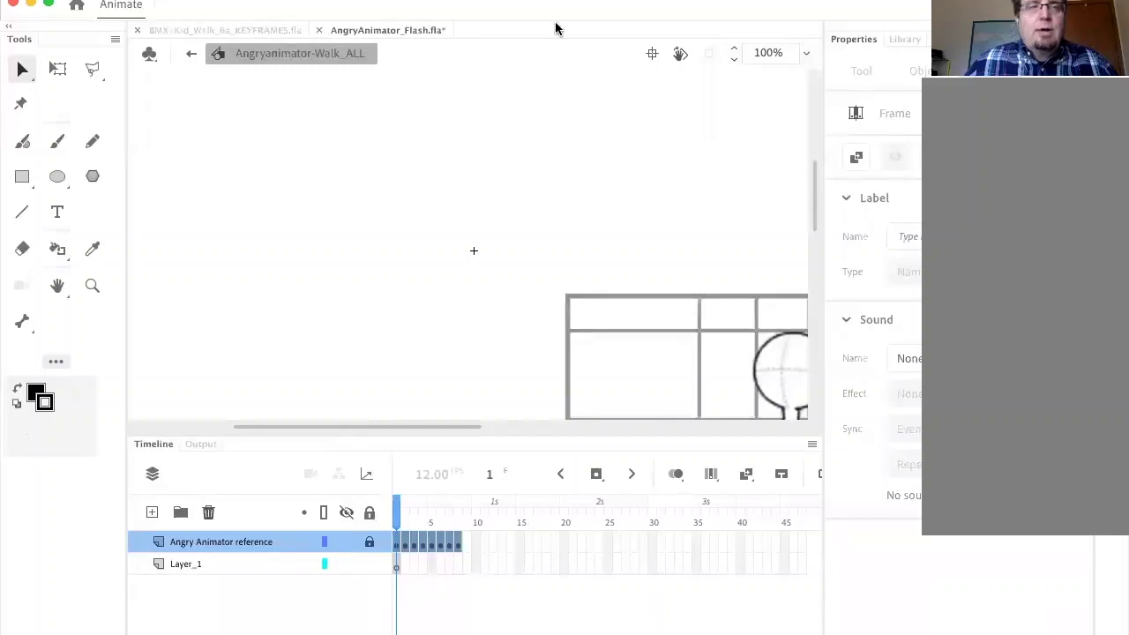
Step: Return to Scene 1, reopen the Angryanimator-Walk_ALL symbol from the library and play its walk cycle from frame 1
left_click(187, 56)
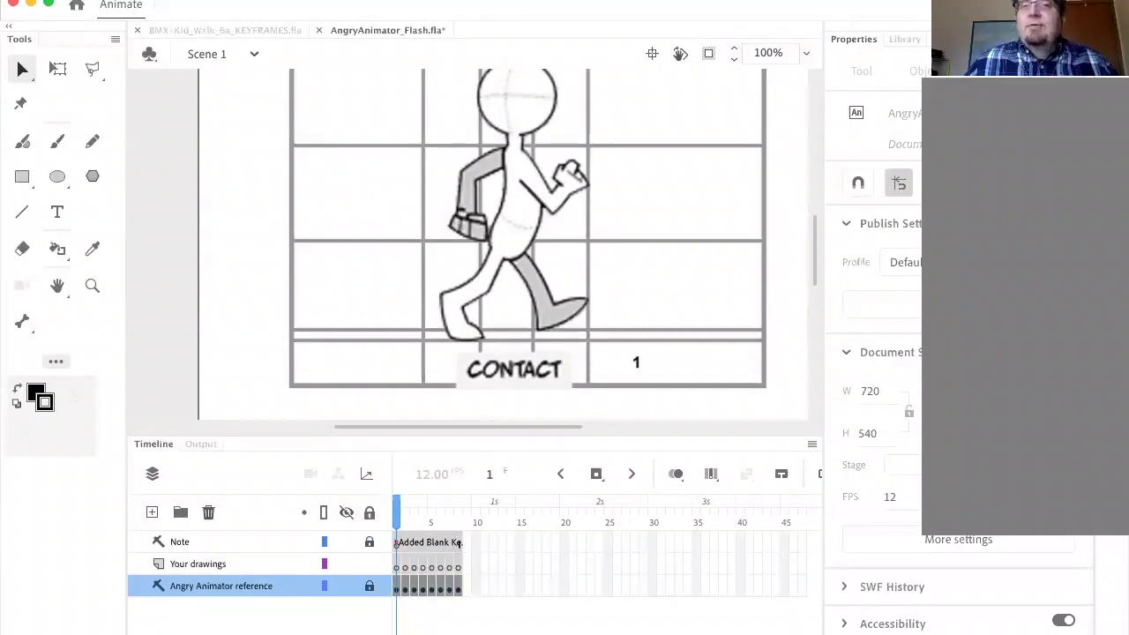
left_click(906, 39)
double_click(854, 492)
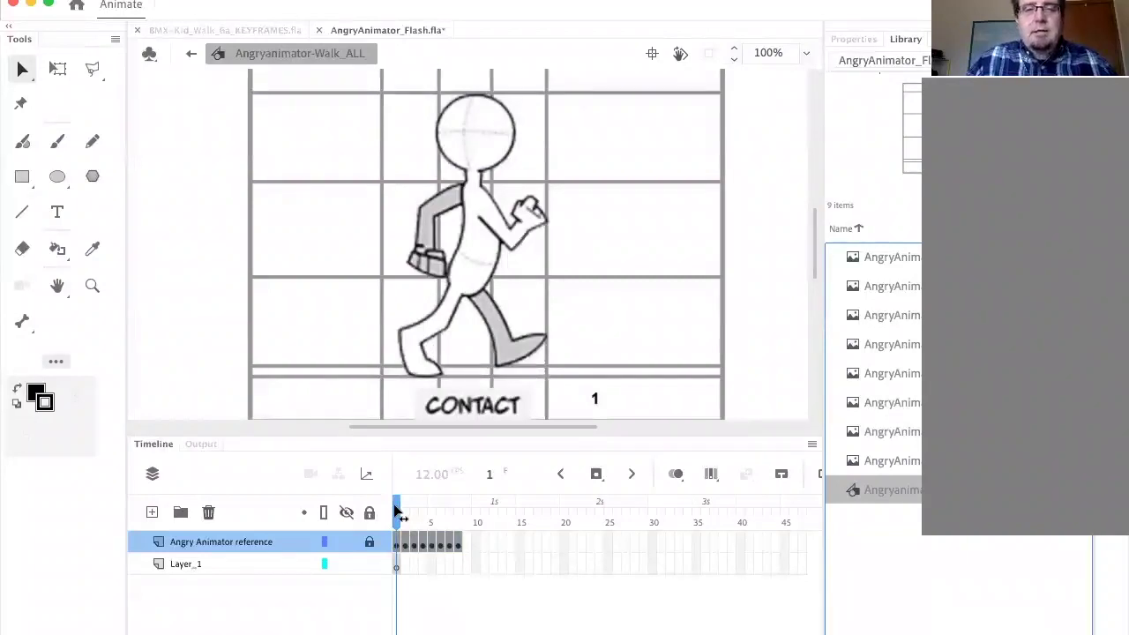
left_click(401, 512)
key("Return")
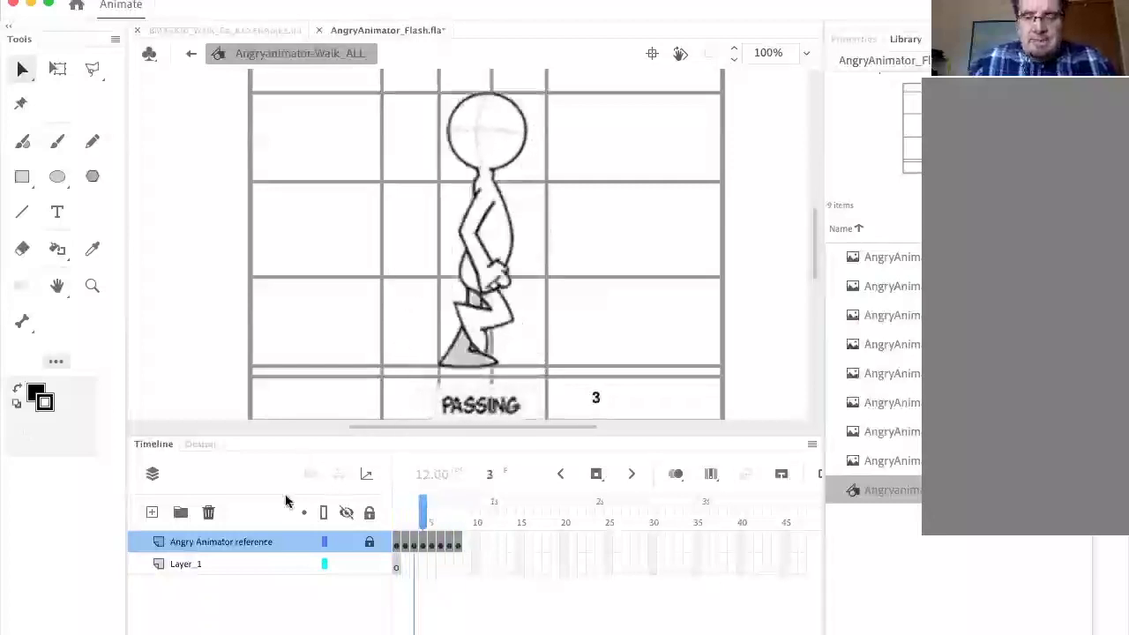
key("Return")
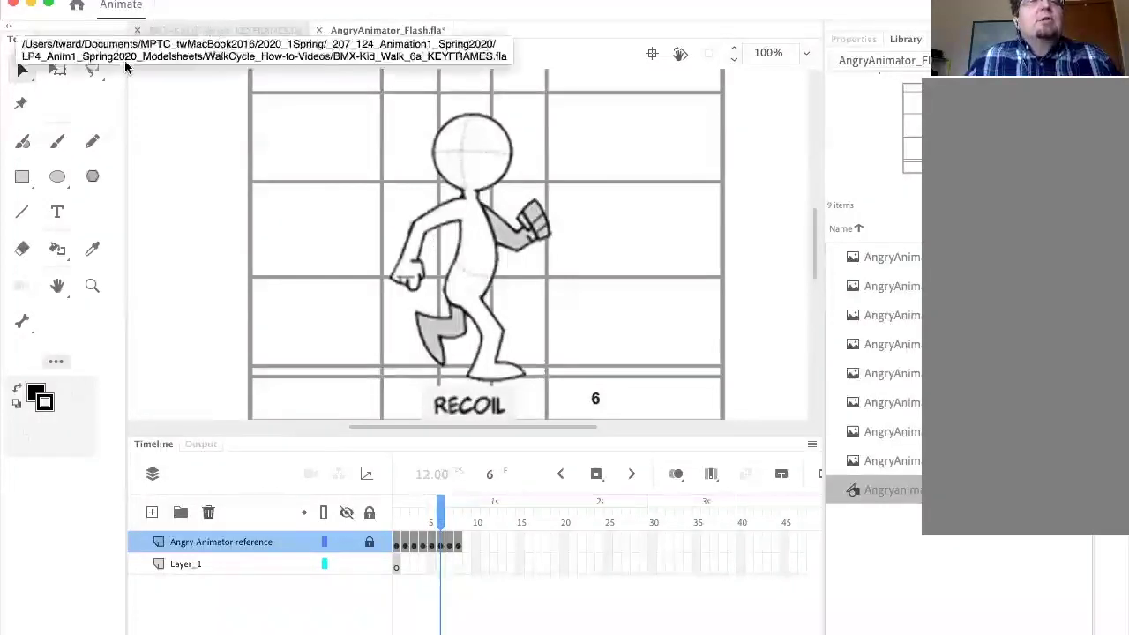
Step: Switch to the BMX-Kid_Walk_6a_KEYFRAMES.fla document and rename Layer_1 as "Angry_animator_Walk"
left_click(177, 30)
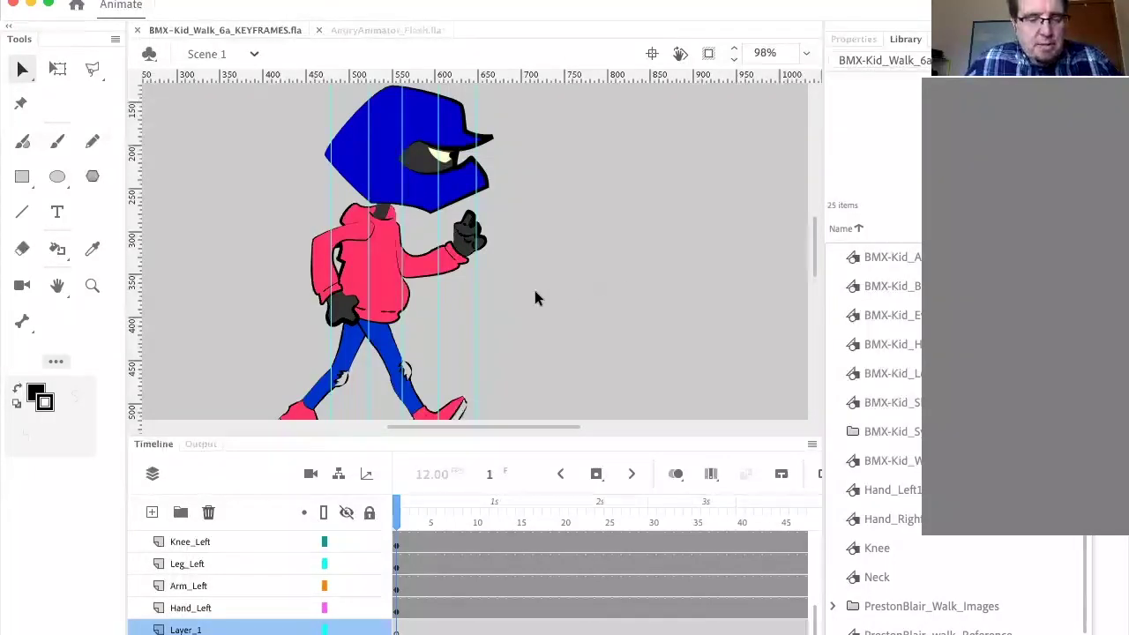
scroll(529, 264, "down", 2)
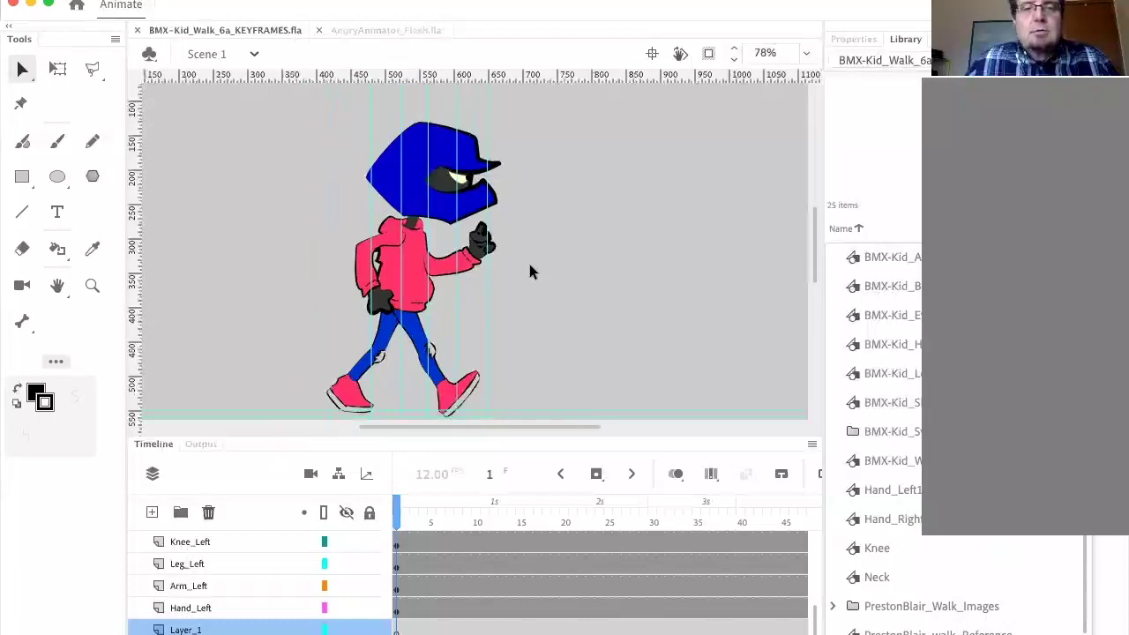
left_click_drag(600, 270, 638, 231)
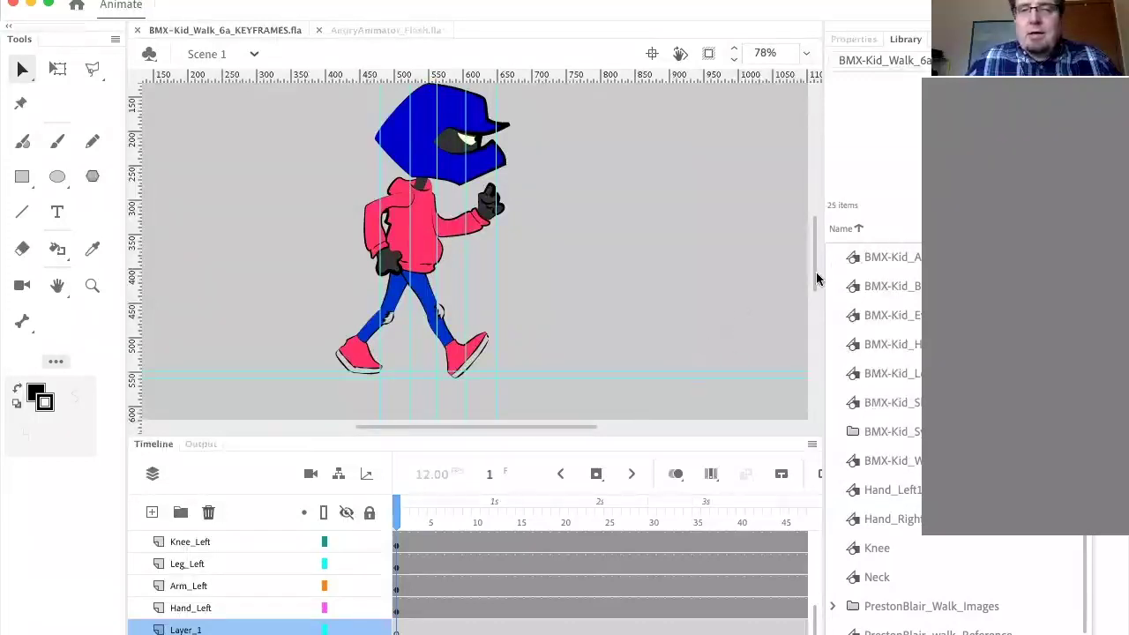
left_click_drag(580, 434, 612, 391)
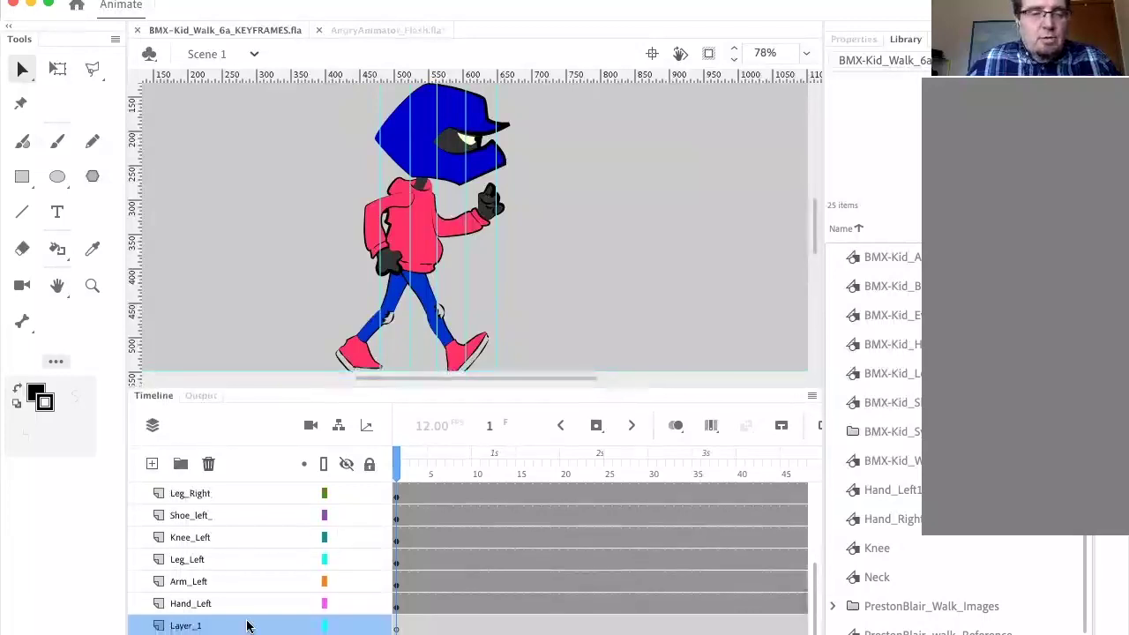
double_click(185, 627)
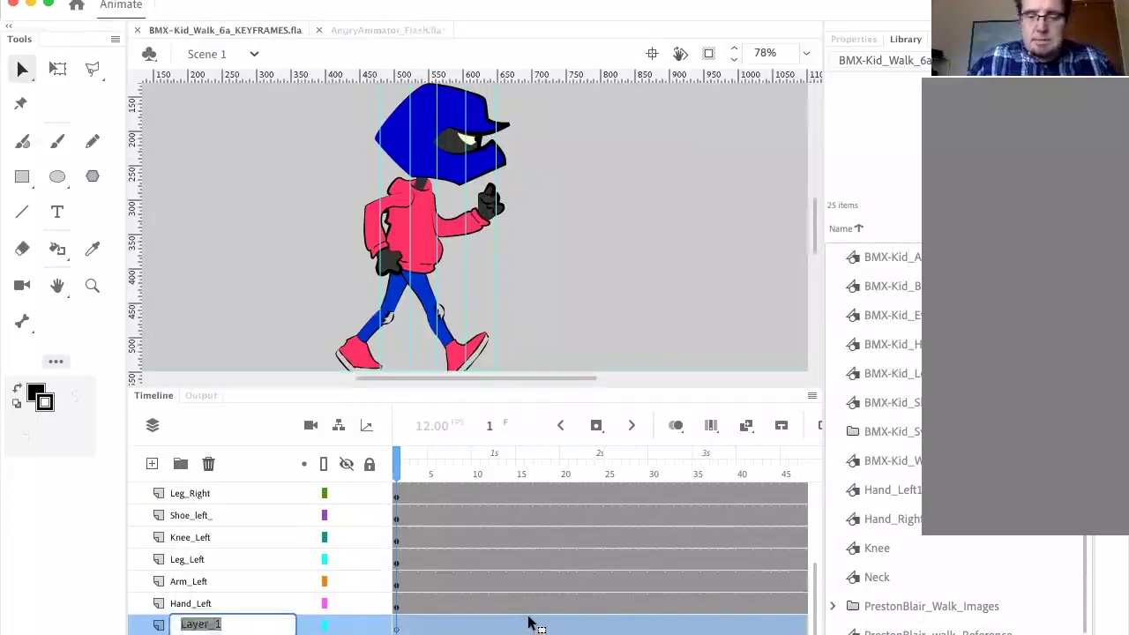
type("Angry animator W")
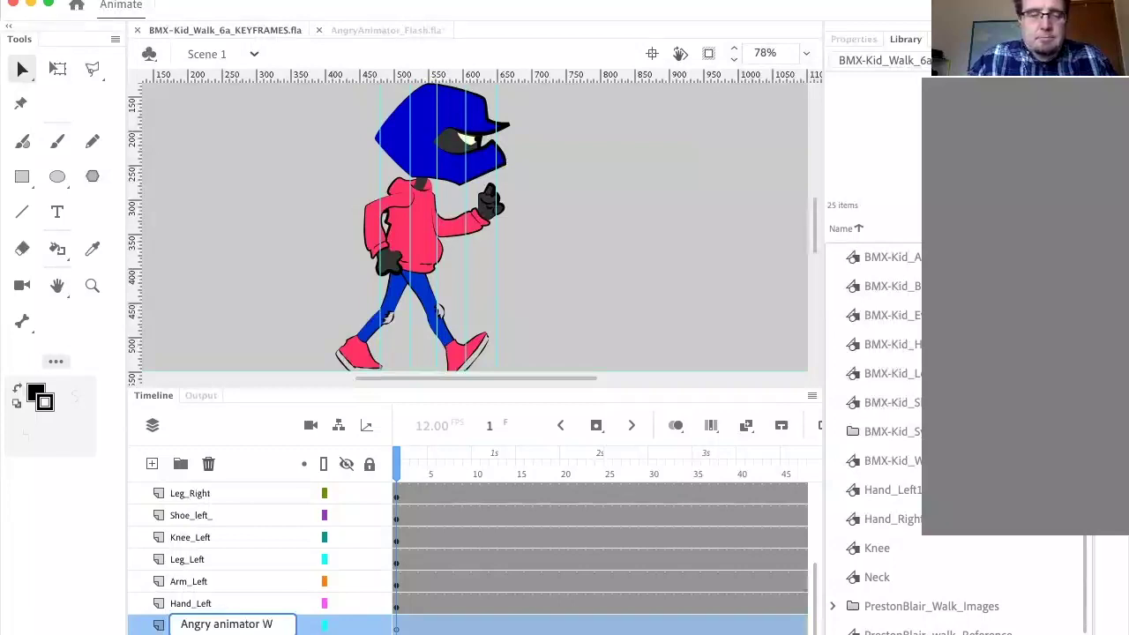
type("alk")
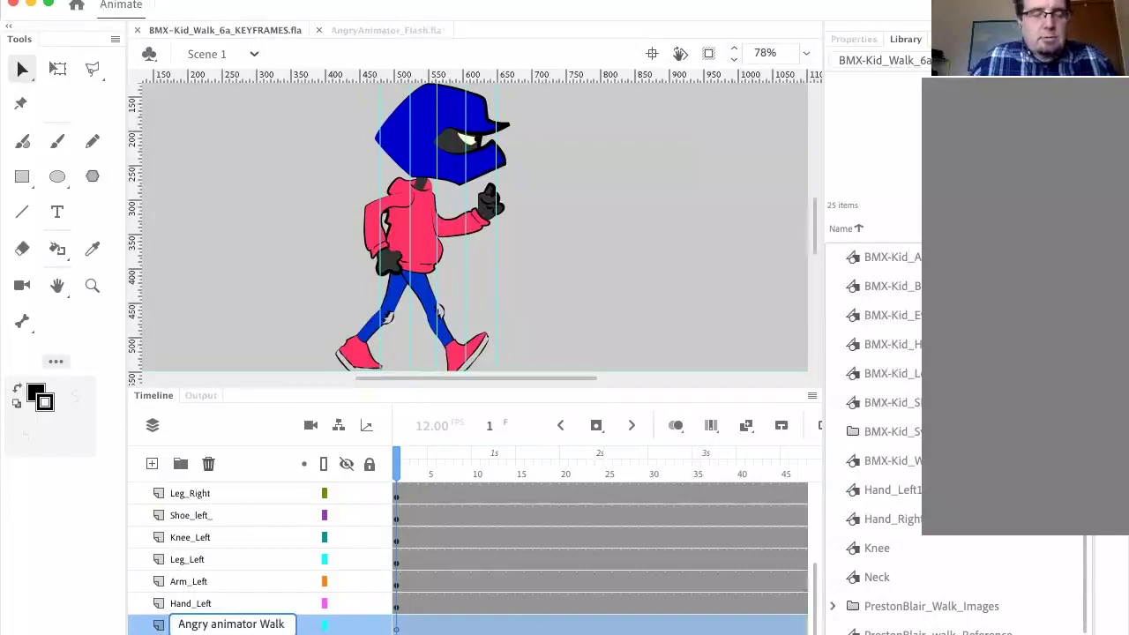
key("Return")
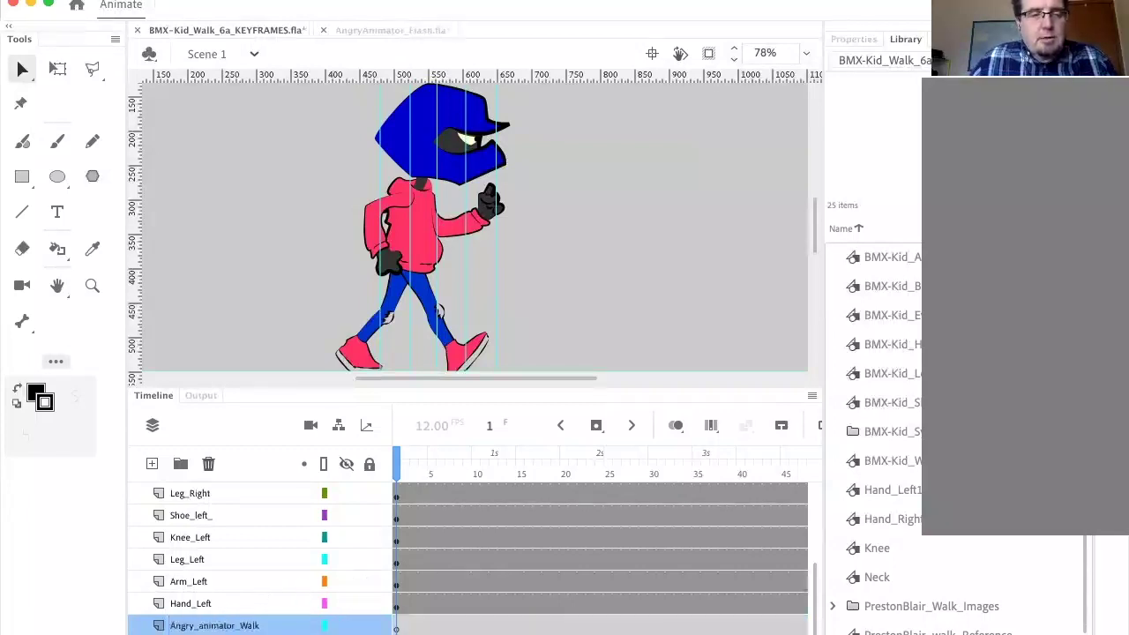
Step: Place the Angryanimator-Walk_ALL symbol from the AngryAnimator document's library on the stage in frame 1 of the Angry_animator_Walk layer
left_click(252, 622)
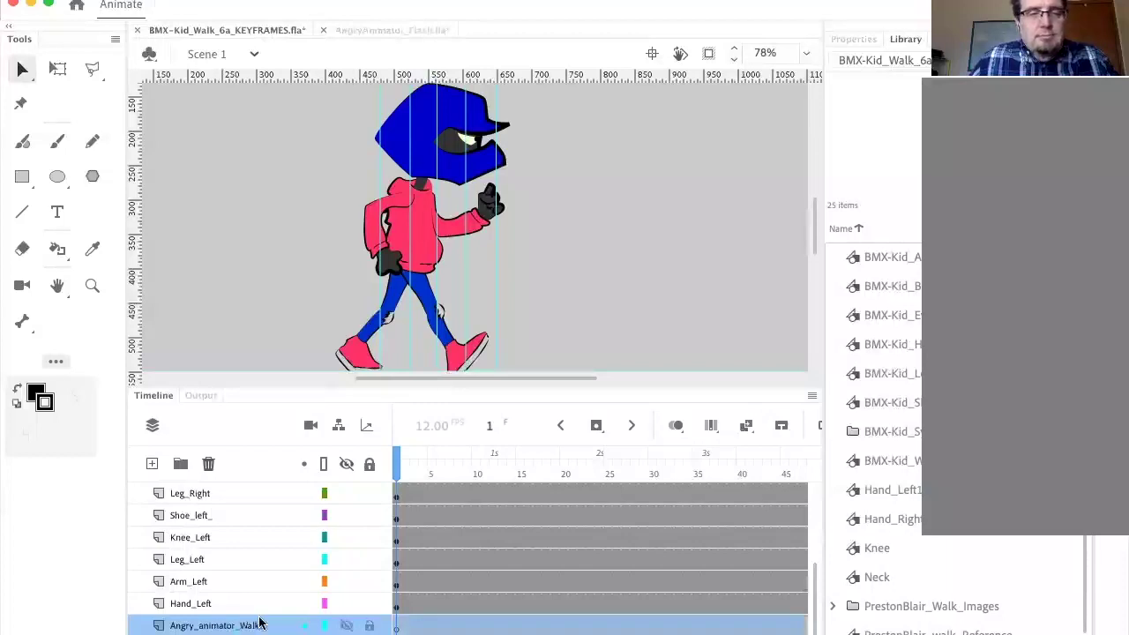
left_click(399, 627)
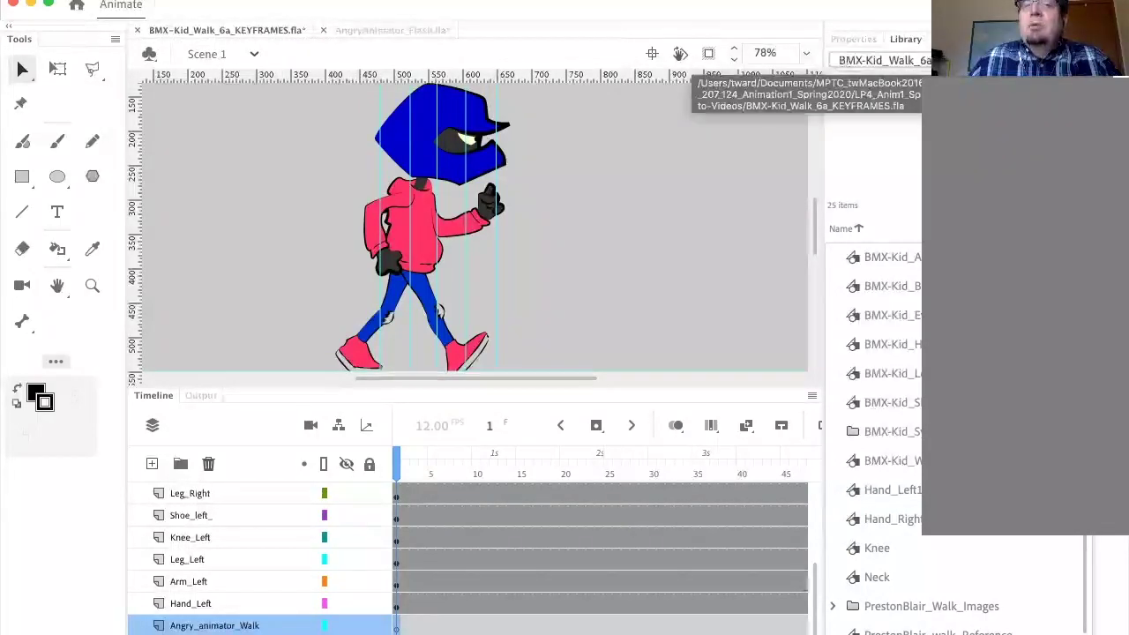
left_click(880, 60)
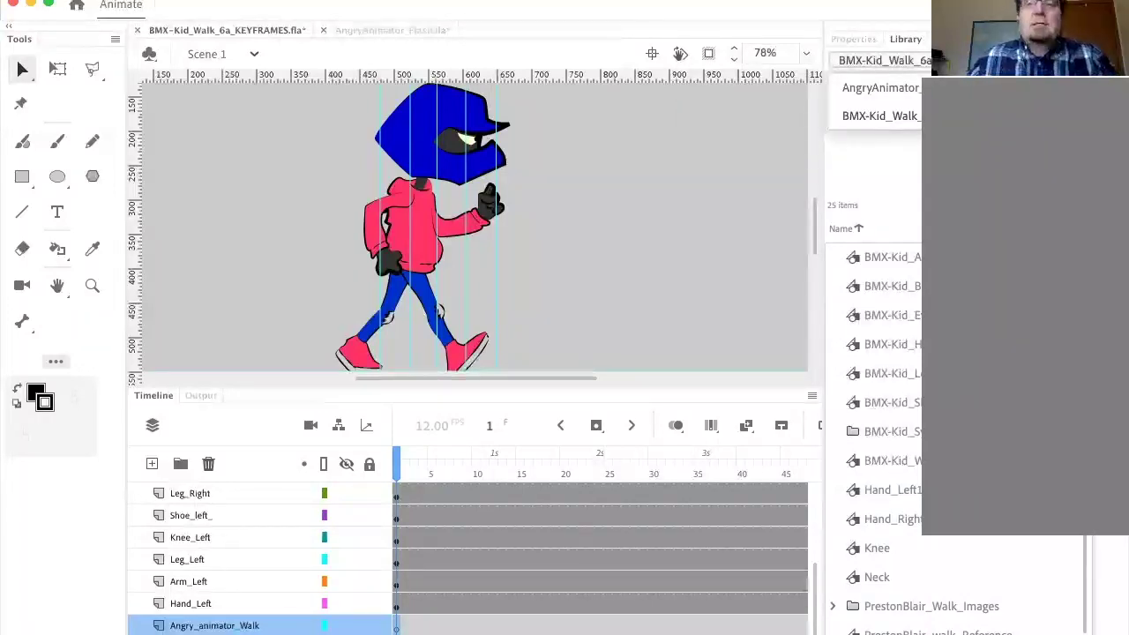
left_click(869, 89)
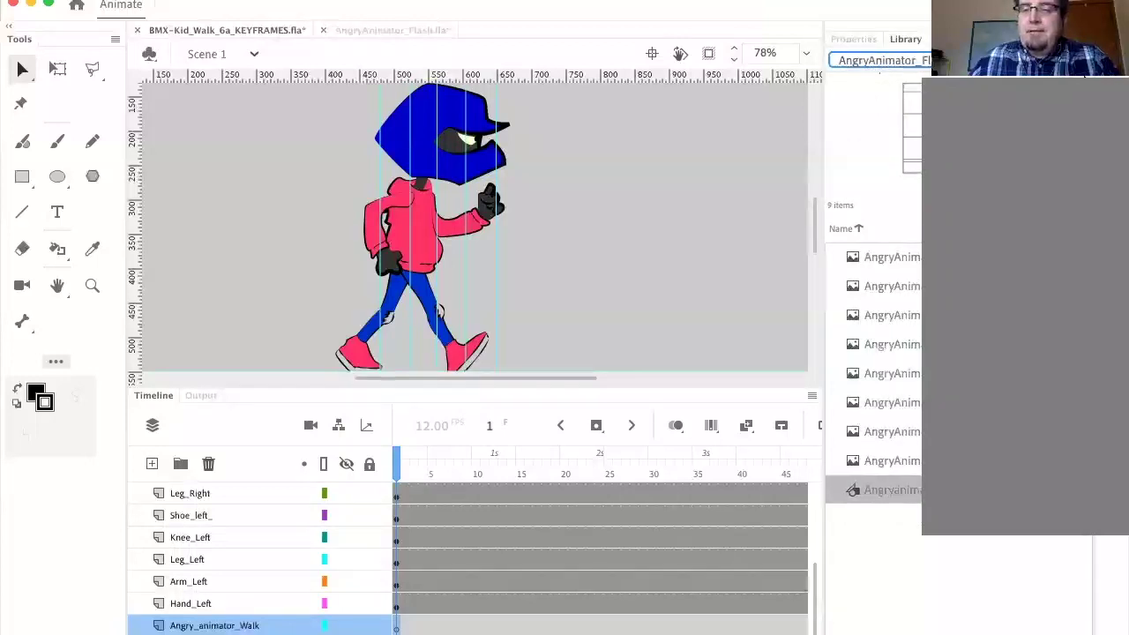
left_click(849, 481)
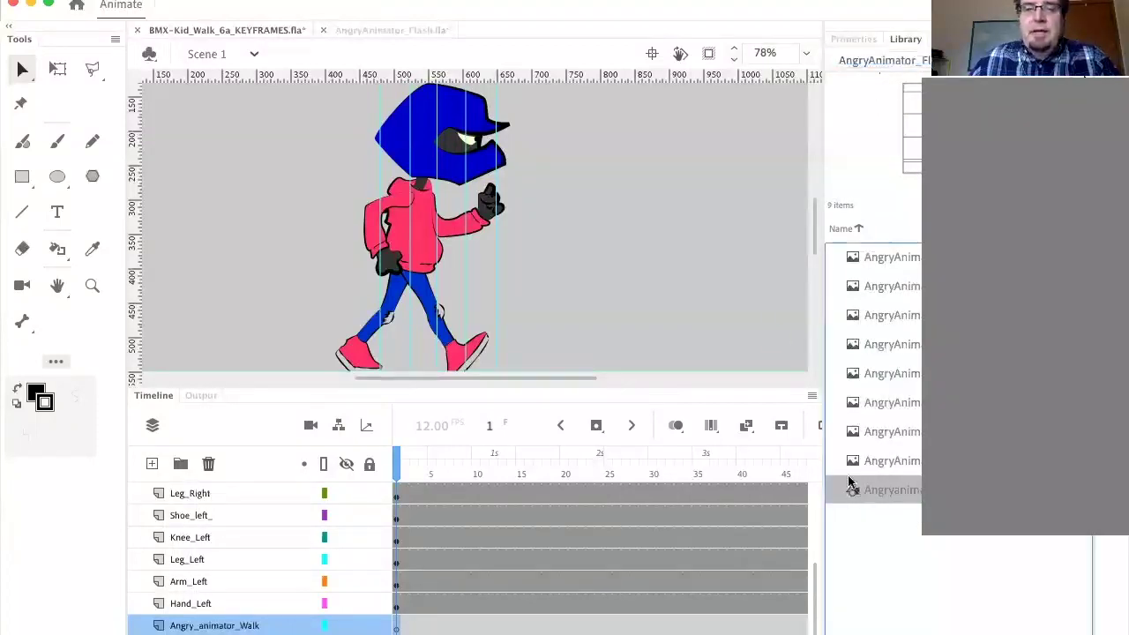
left_click_drag(575, 251, 436, 276)
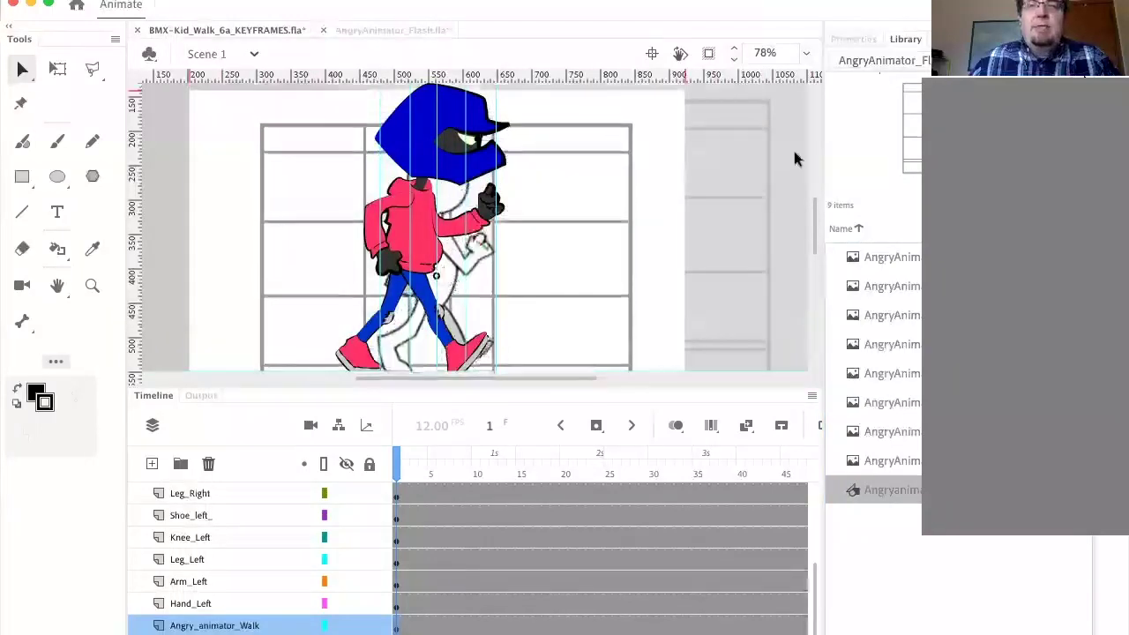
Step: Show the BMX-Kid_Walk_6a_KEYFRAMES library and look through its imported AngryAnimator images and existing character symbols
left_click(887, 60)
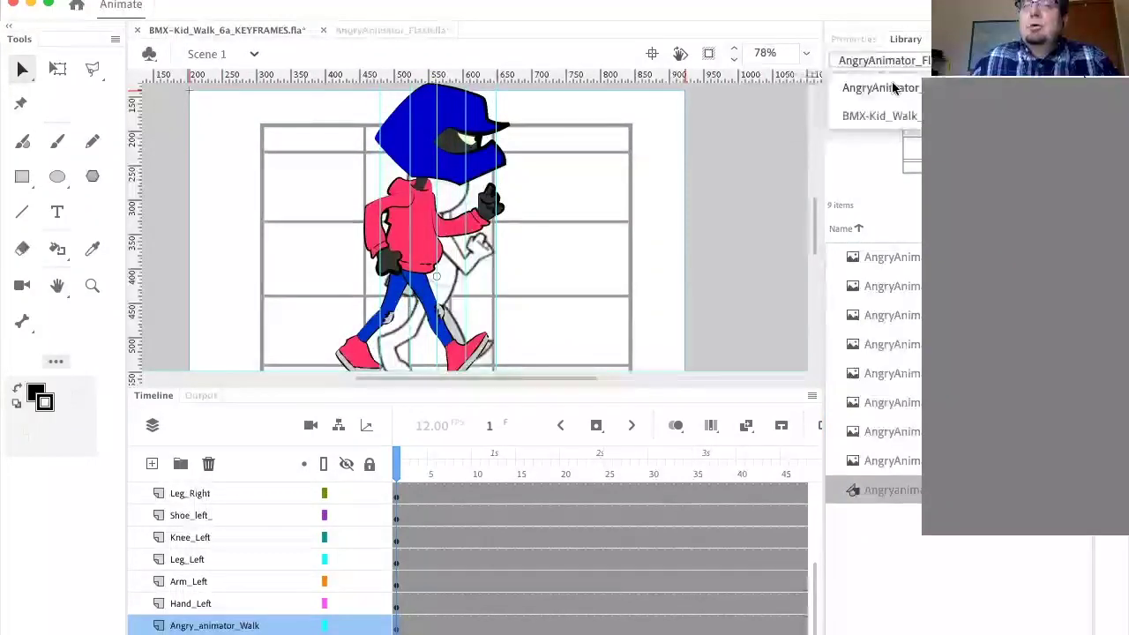
left_click(876, 117)
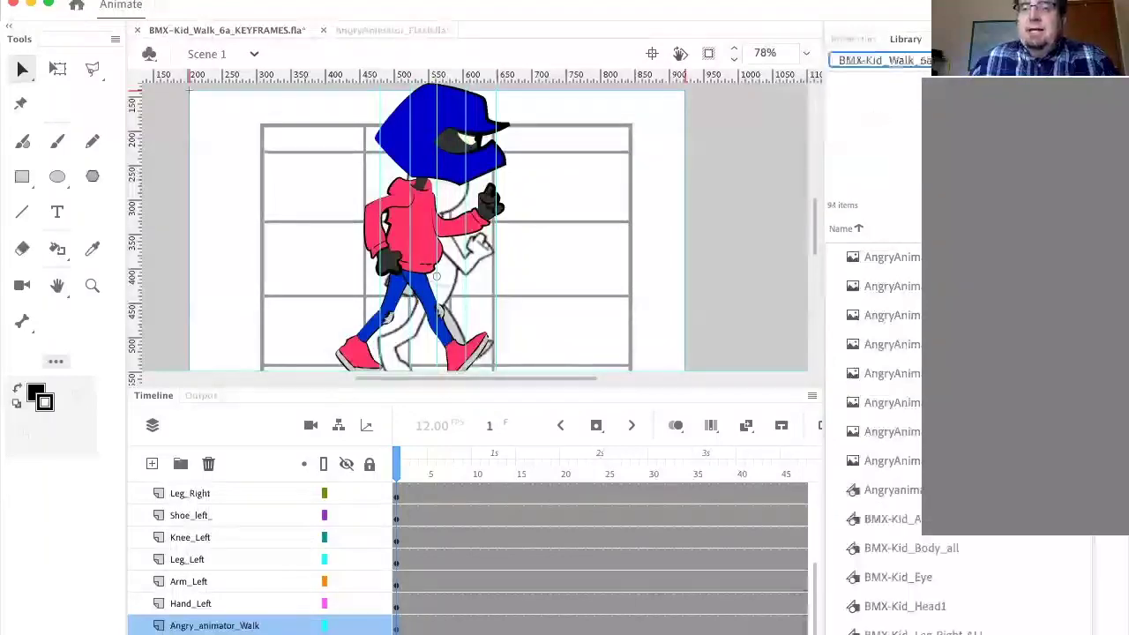
scroll(891, 441, "down", 3)
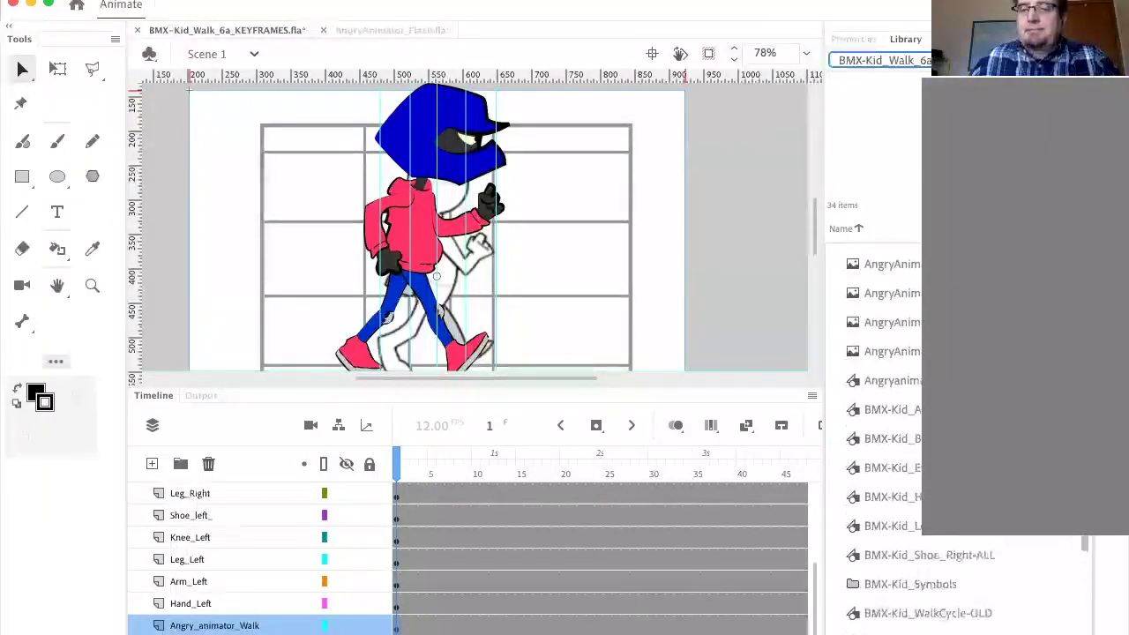
scroll(902, 284, "up", 3)
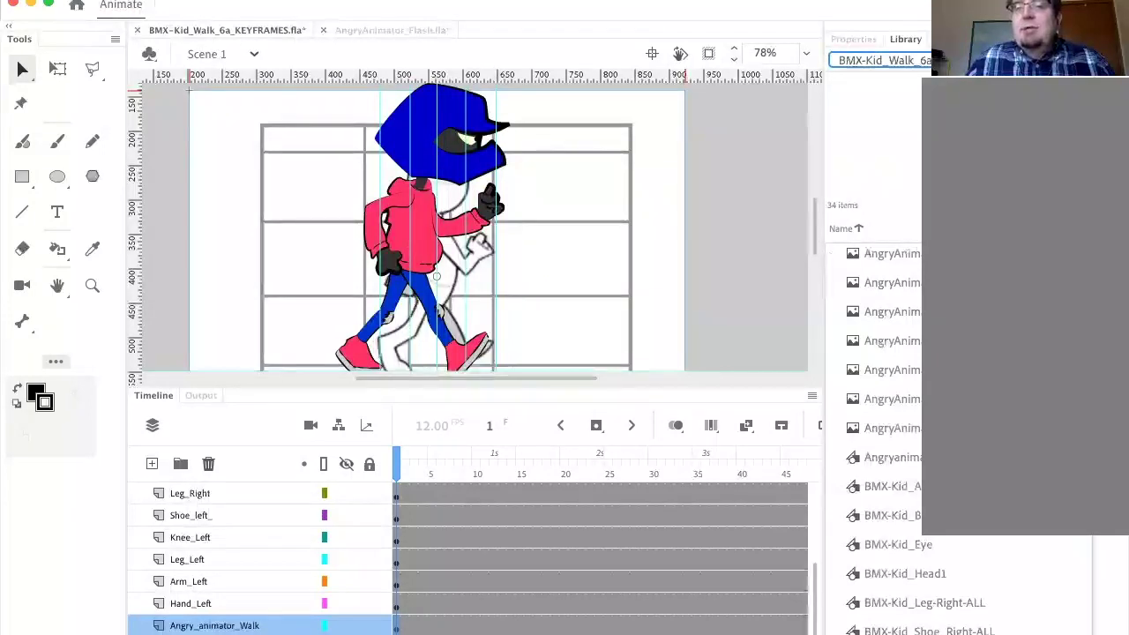
scroll(918, 441, "down", 5)
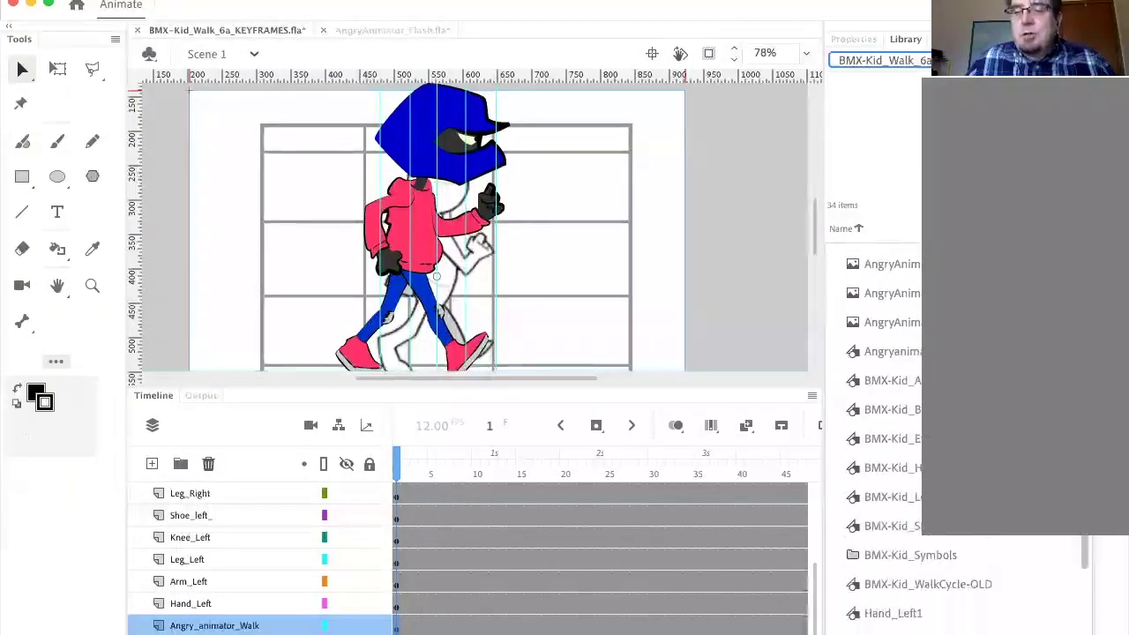
scroll(918, 441, "down", 3)
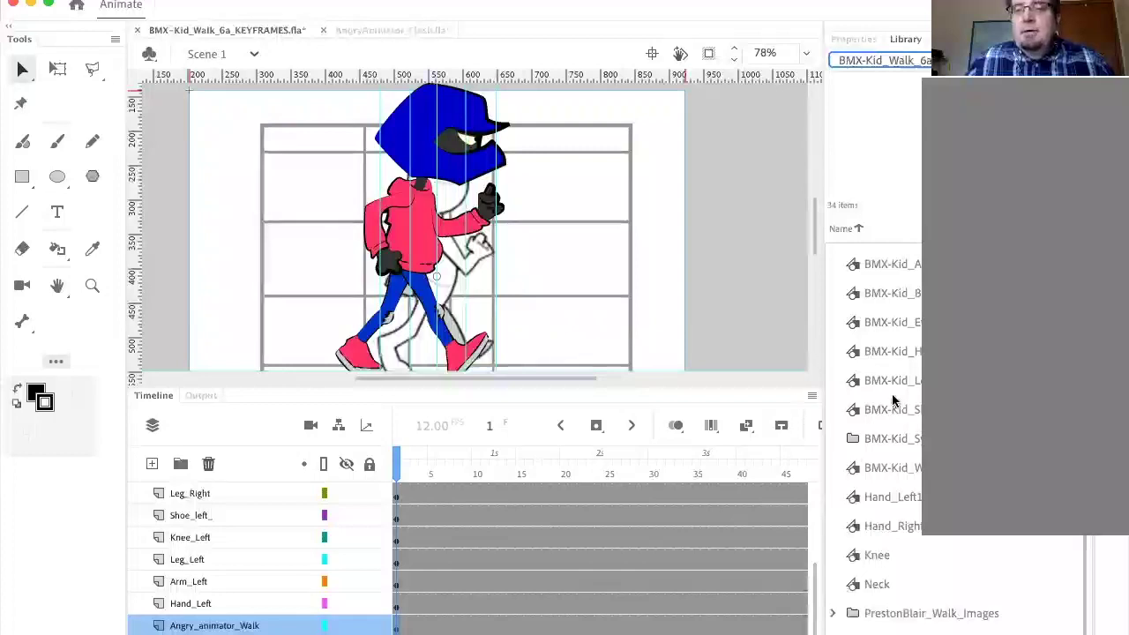
scroll(913, 435, "up", 1)
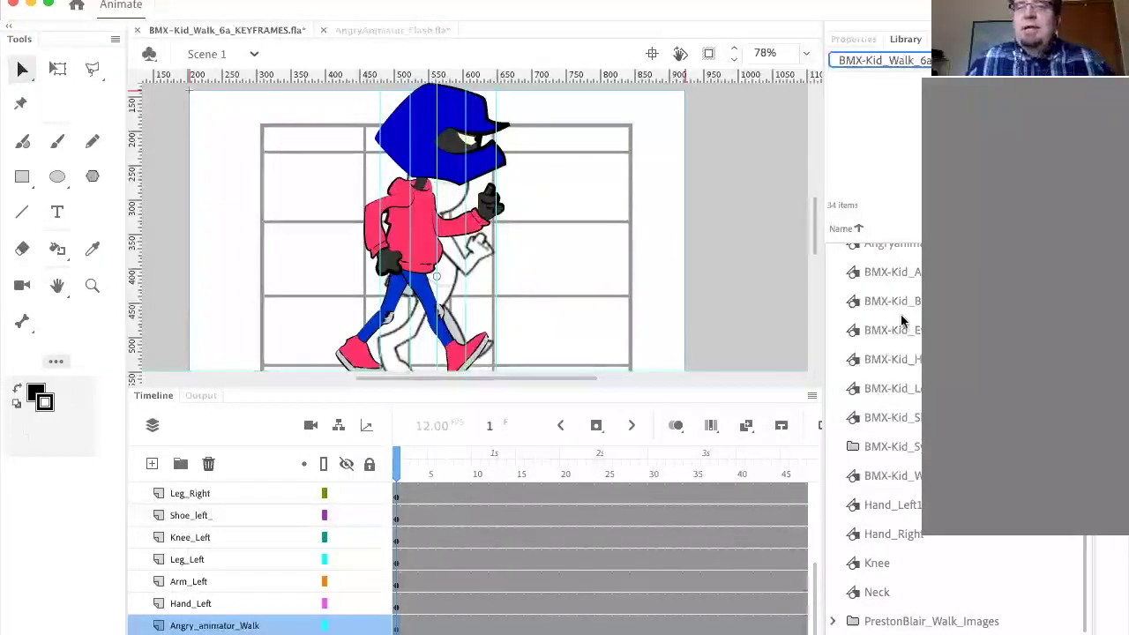
scroll(913, 424, "up", 5)
scroll(913, 423, "down", 6)
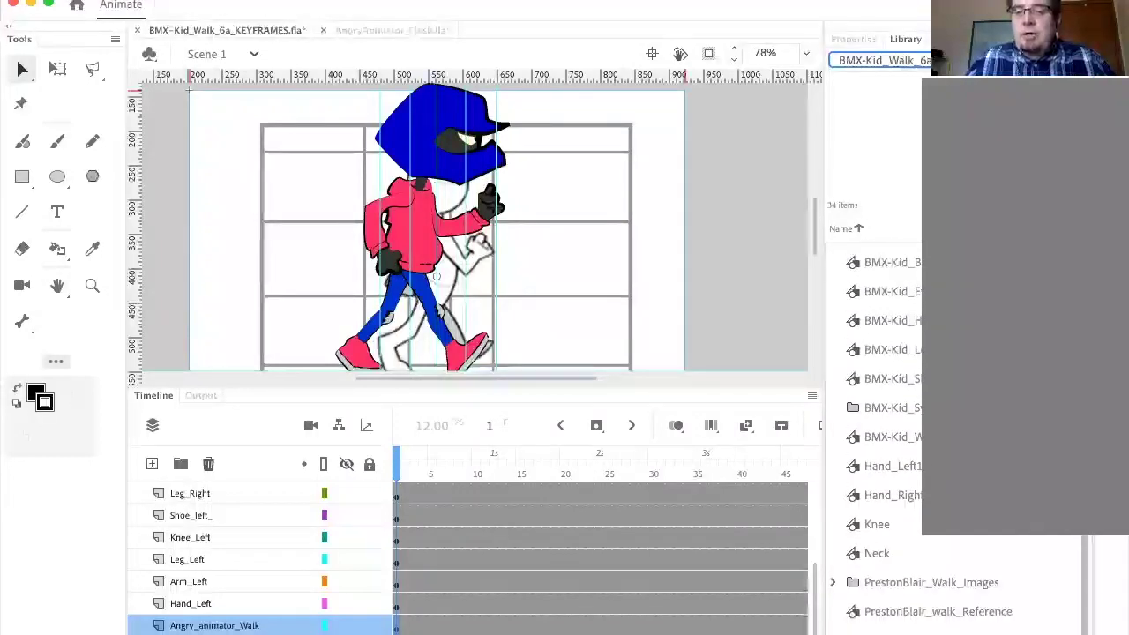
Step: File the loose BMX-Kid symbols, together with the hand, Knee and Neck symbols, in the BMX-Kid_Symbols library folder
left_click(860, 554)
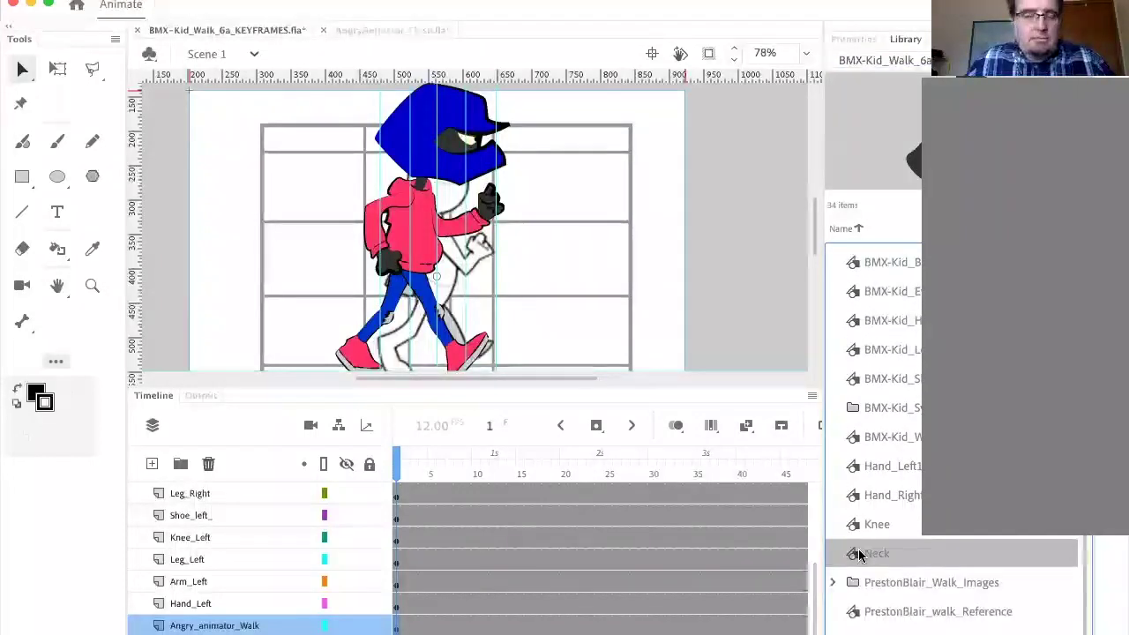
left_click(881, 438, "shift")
left_click_drag(854, 441, 870, 408)
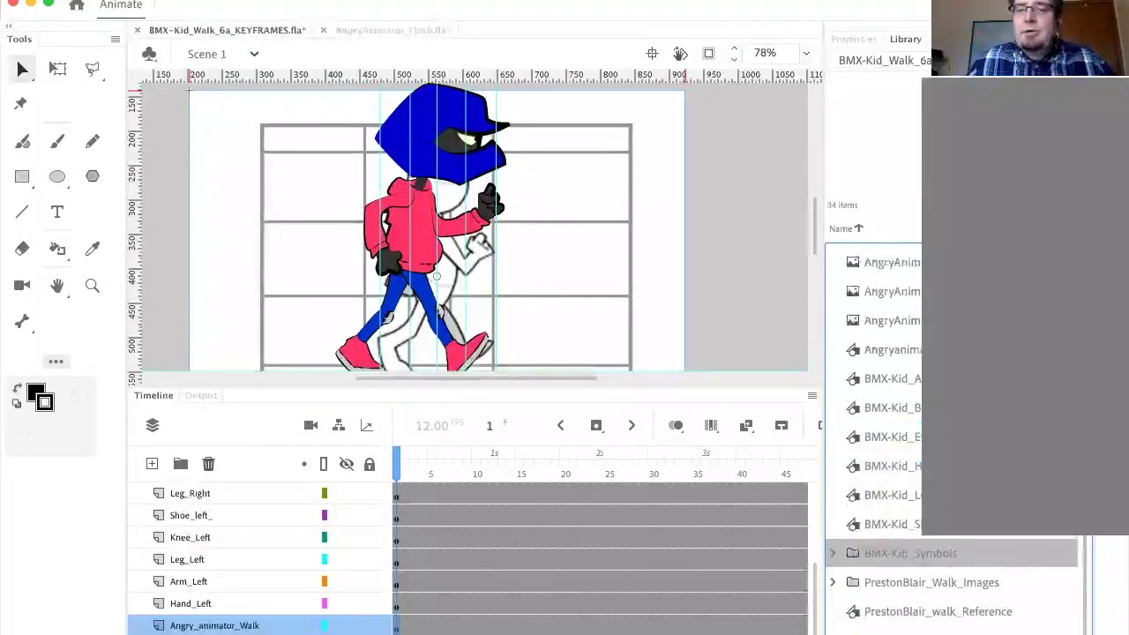
left_click(912, 379)
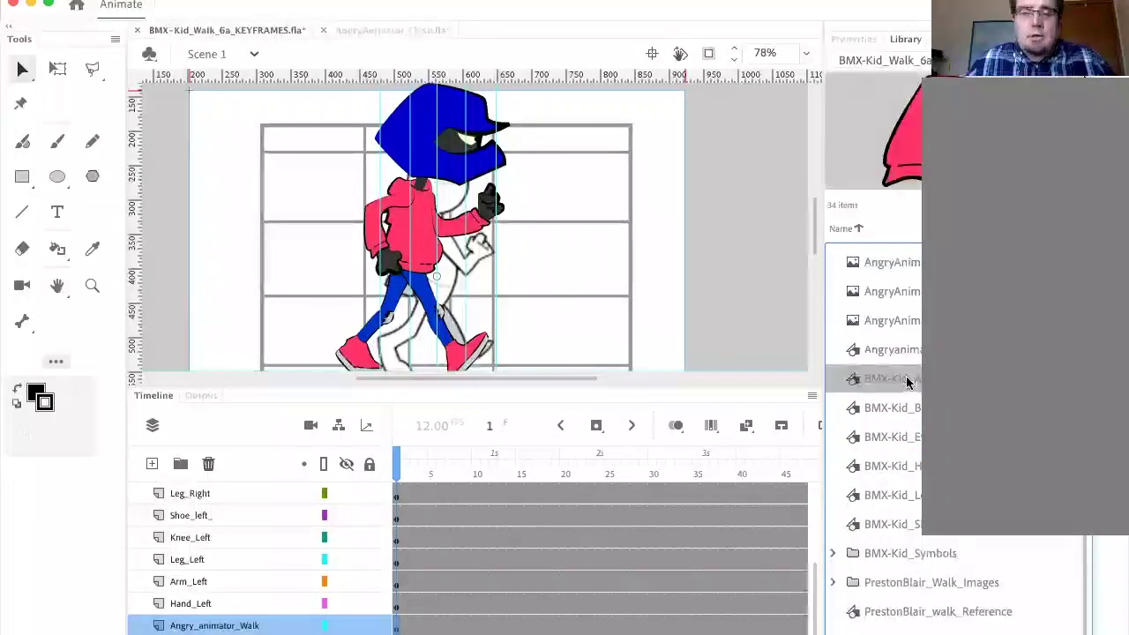
left_click(893, 527, "shift")
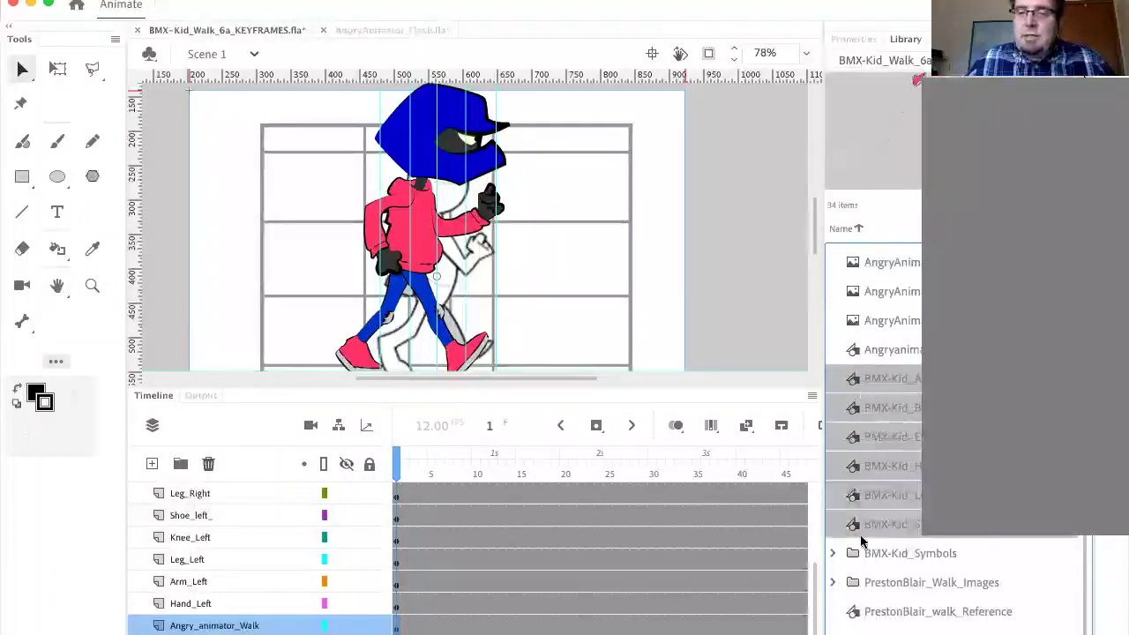
left_click_drag(853, 524, 853, 553)
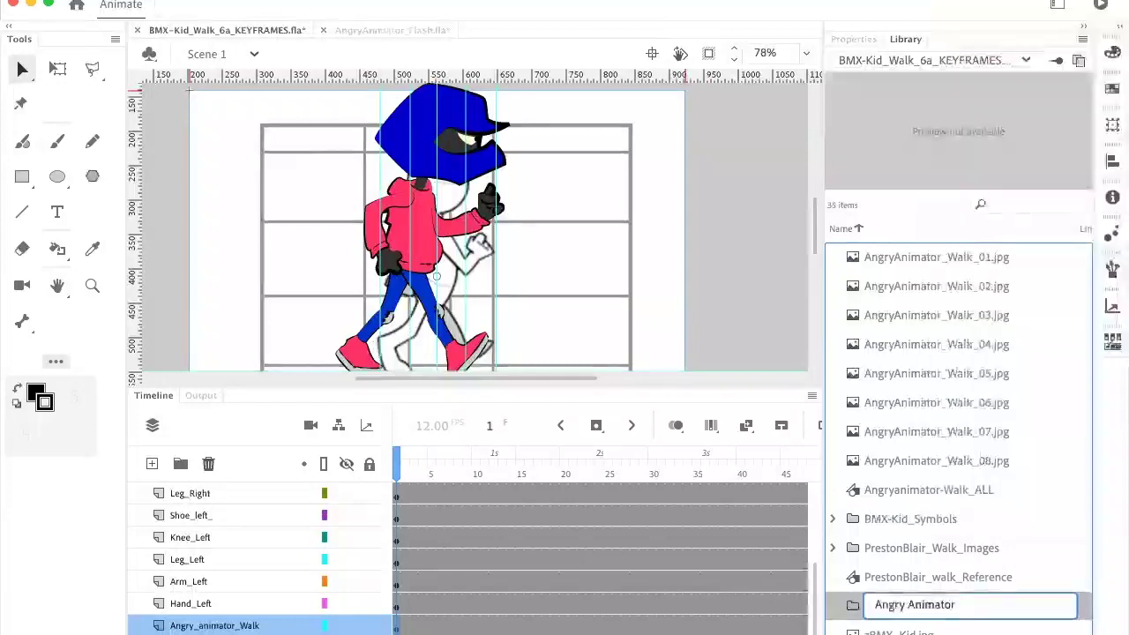
Step: Name the new library folder "Angry Animator" and file the AngryAnimator_Walk_01 to 08 images and the Angryanimator-Walk_ALL symbol in it
key("Return")
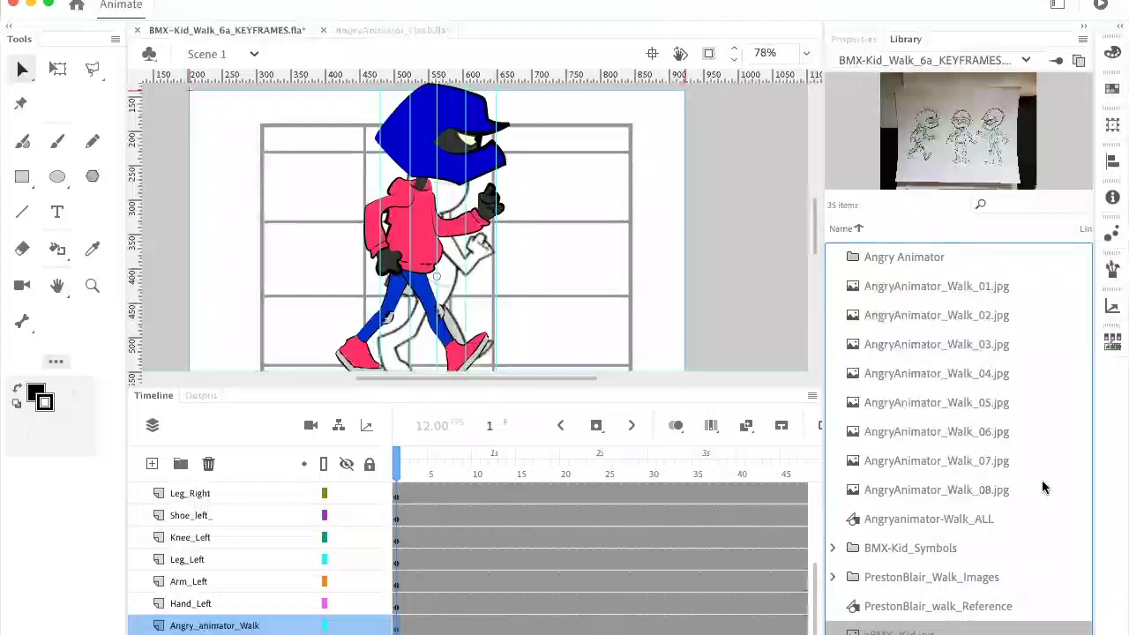
left_click(909, 292)
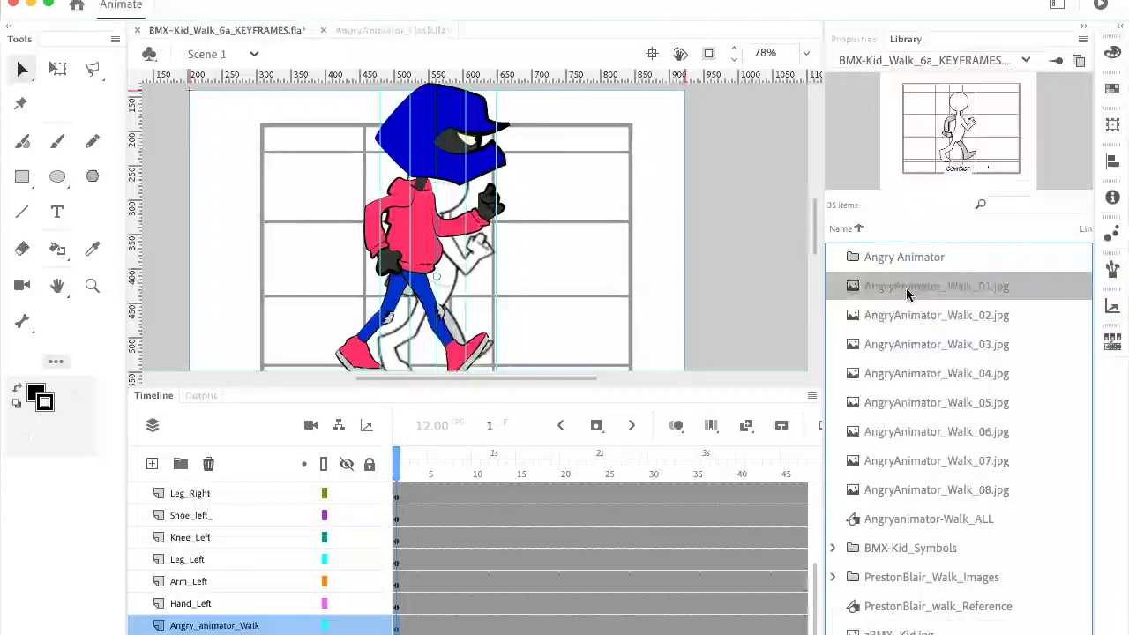
left_click(872, 492, "shift")
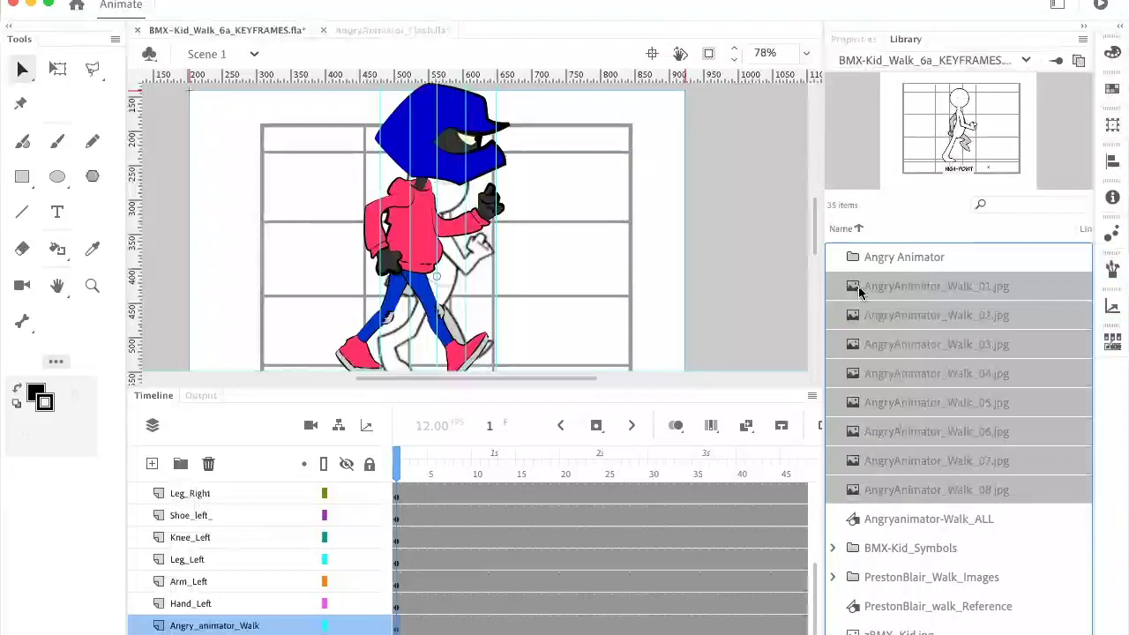
left_click_drag(854, 291, 874, 260)
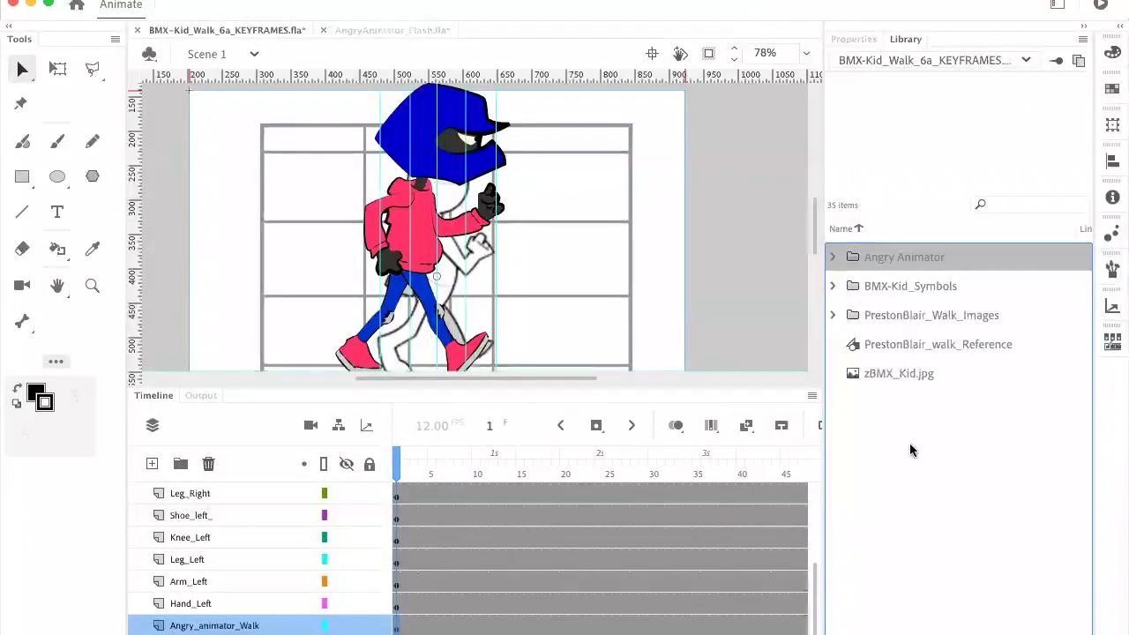
Step: Enlarge the stage area by shrinking the timeline, and lock the layers above Angry_animator_Walk, including Arm_Left and Hand_Left
left_click_drag(582, 392, 592, 487)
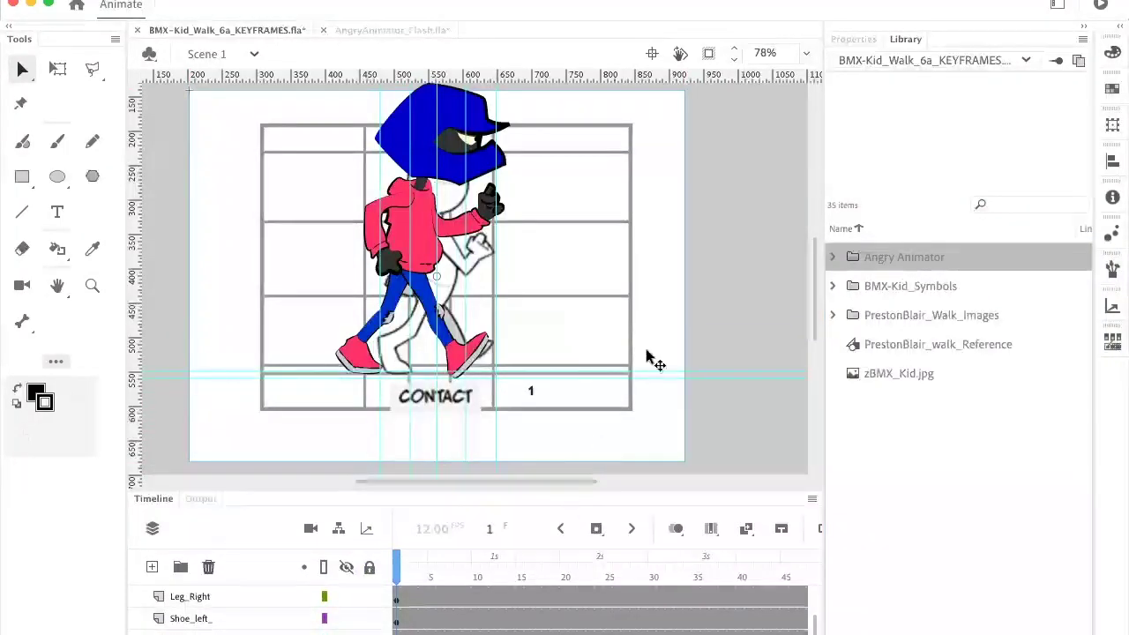
left_click_drag(812, 245, 838, 274)
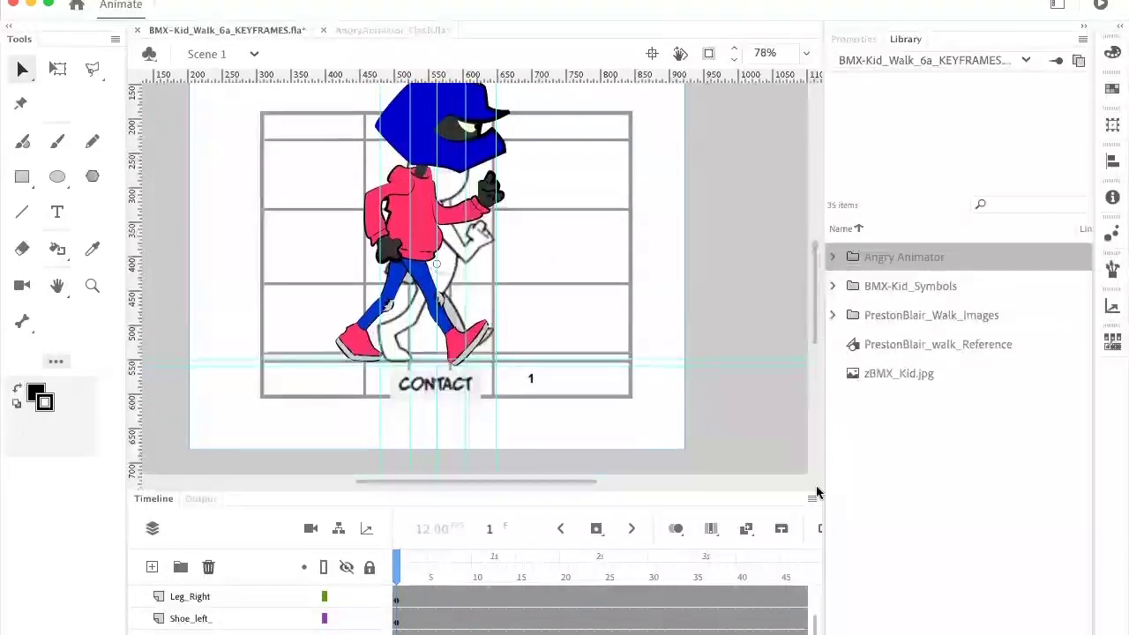
scroll(803, 617, "up", 2)
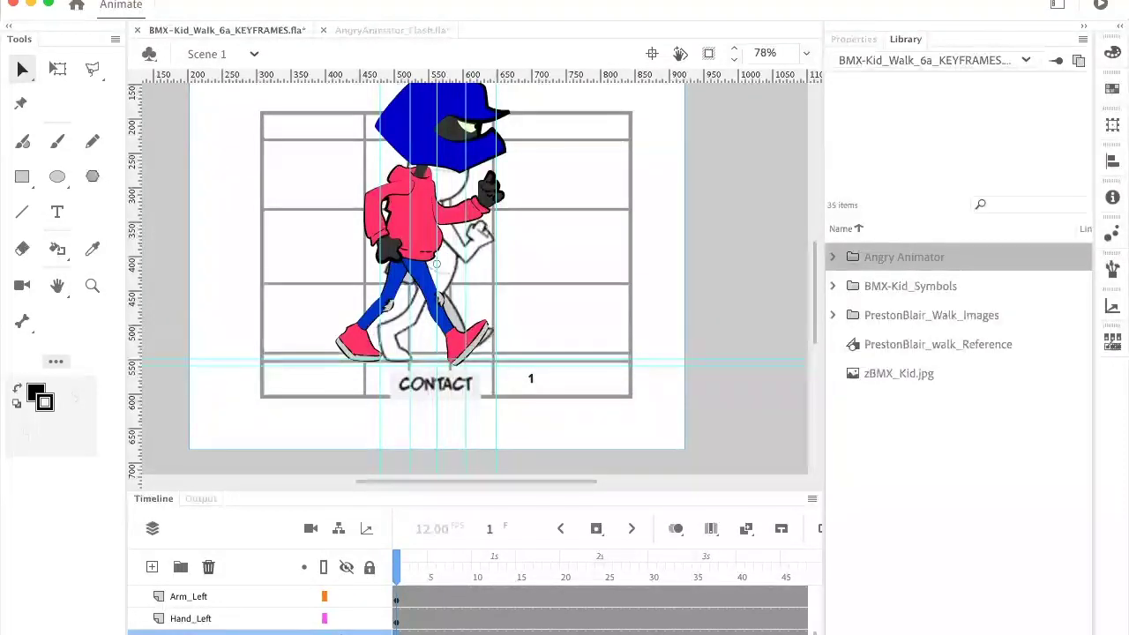
left_click_drag(369, 597, 369, 618)
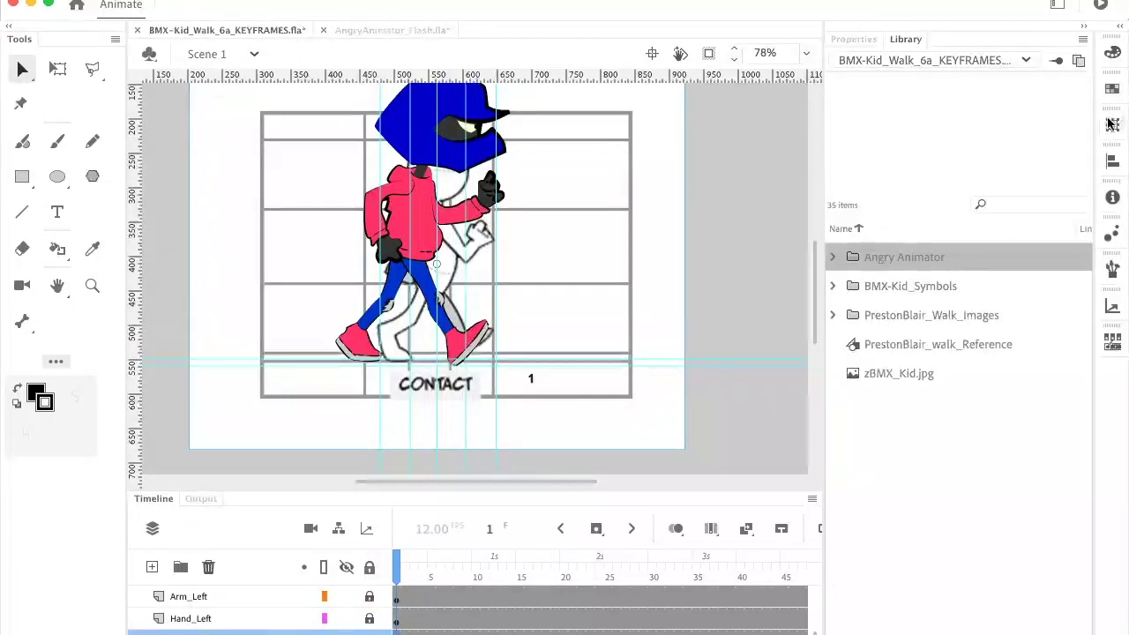
Step: Scale the walk reference to 133%, align it behind the BMX-Kid character, and compare the poses up to frame 5 before returning to frame 1
left_click(1112, 126)
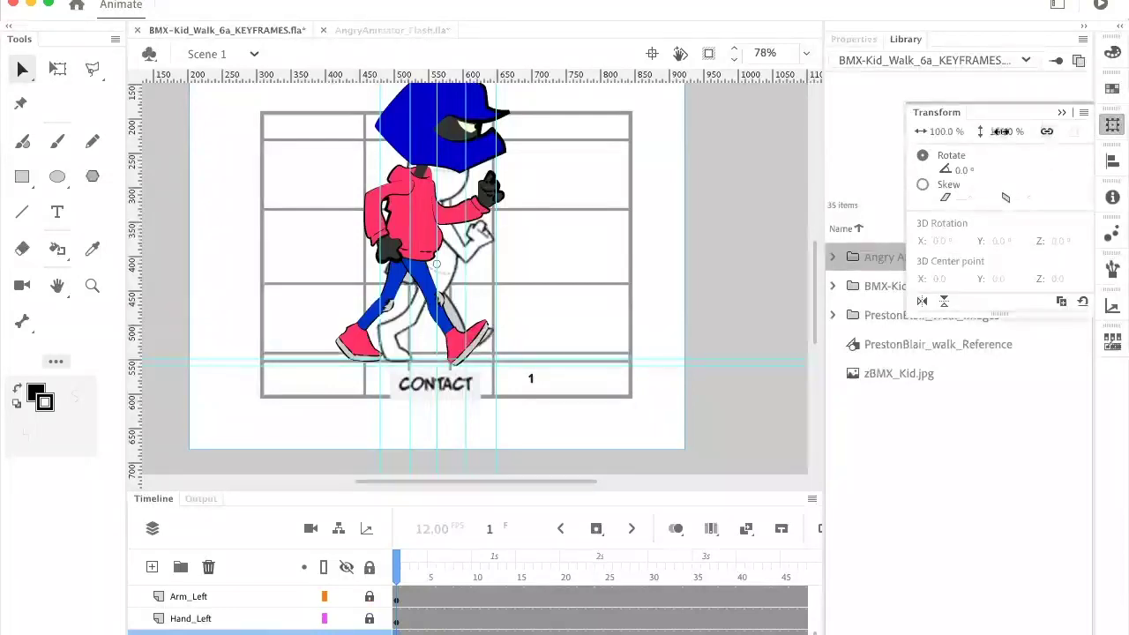
left_click_drag(1000, 130, 1027, 132)
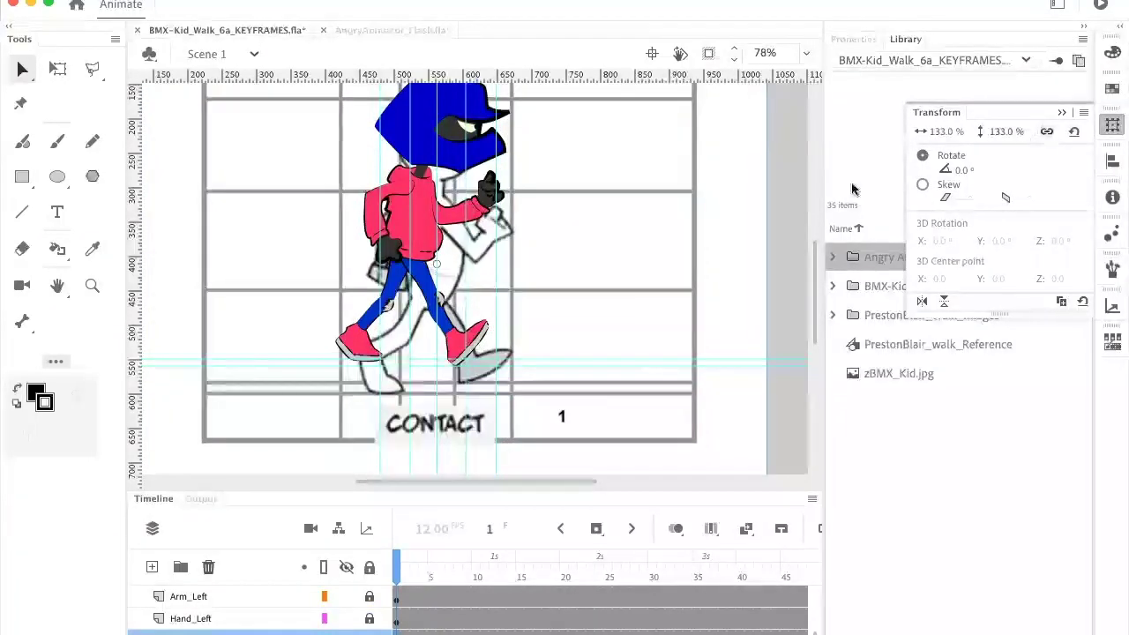
left_click_drag(648, 280, 628, 252)
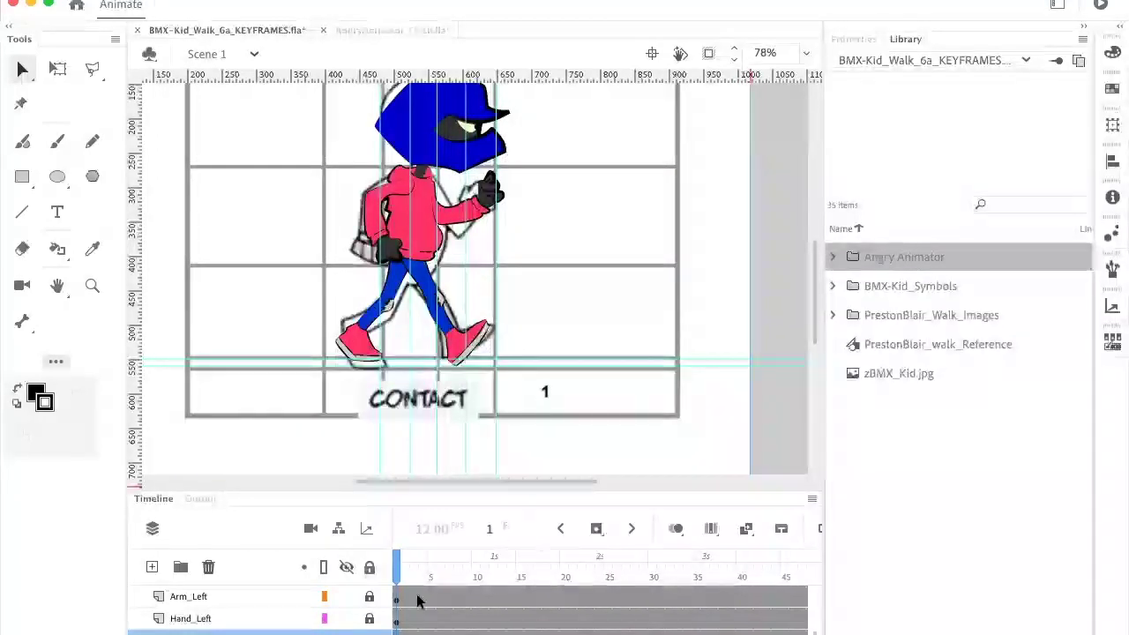
left_click_drag(397, 578, 439, 579)
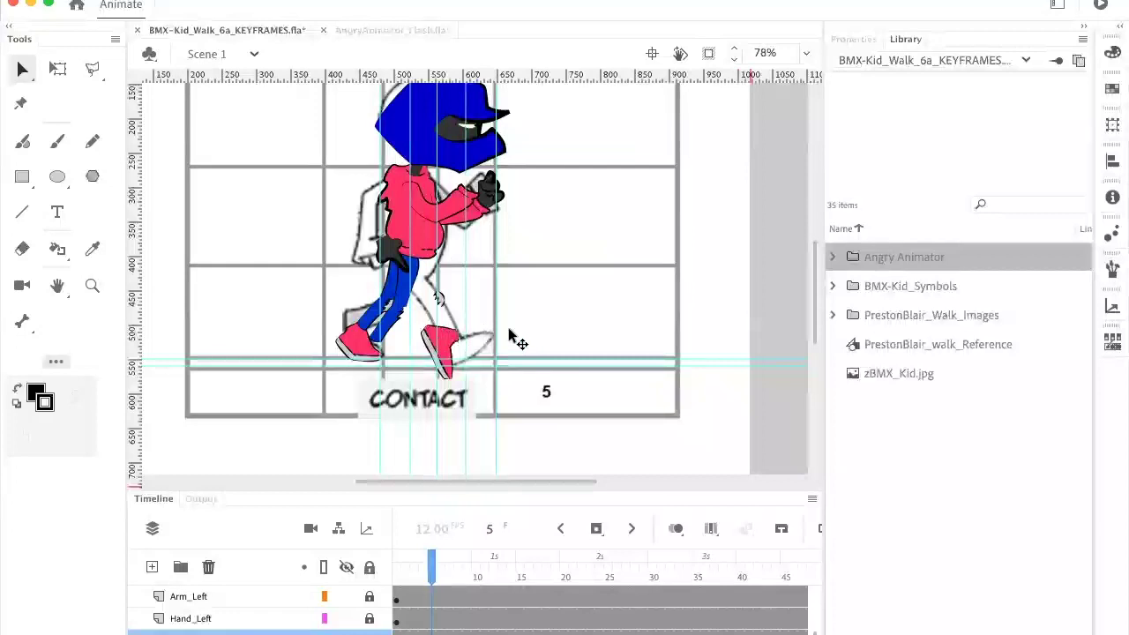
left_click(396, 572)
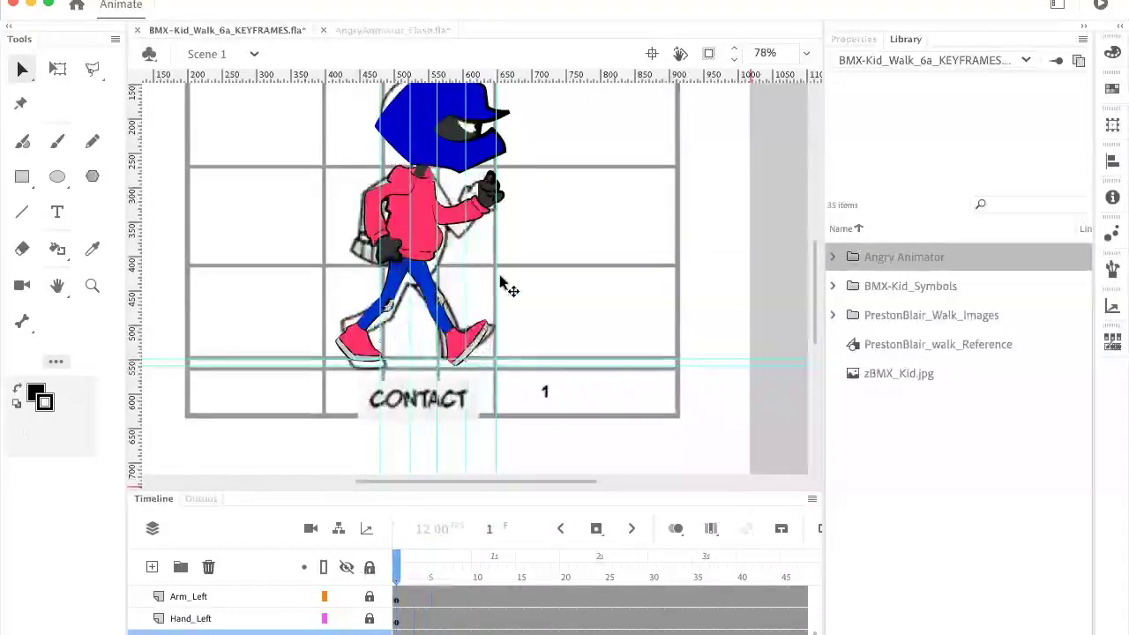
Step: Nudge the walk reference up to the horizontal ground guides and move it to the right of the BMX-Kid character
left_click_drag(580, 285, 581, 286)
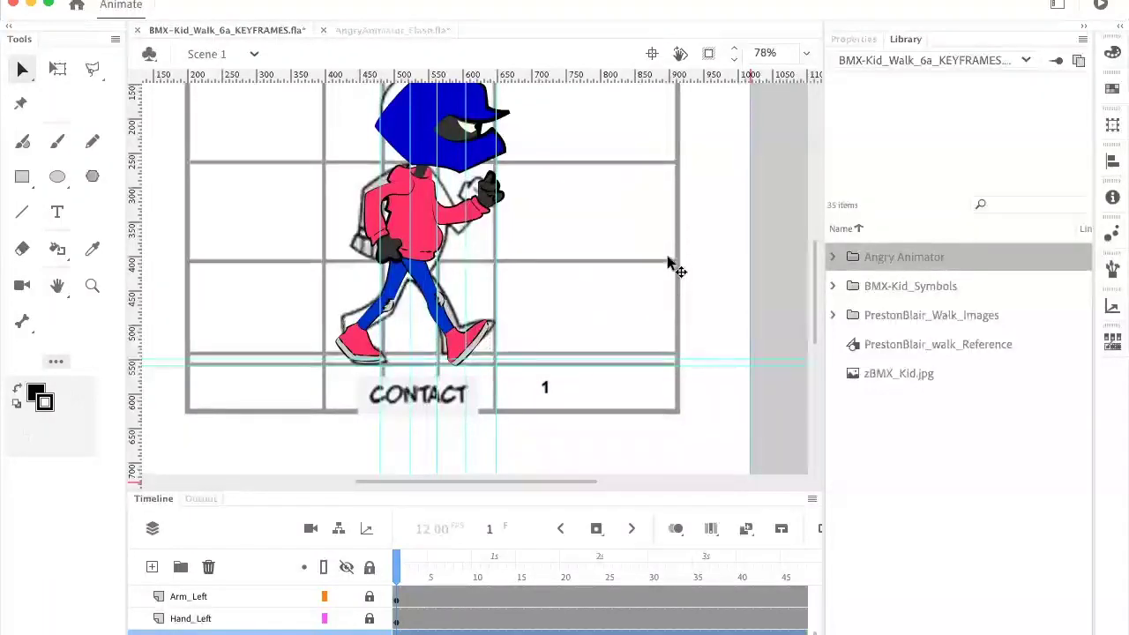
left_click_drag(647, 194, 679, 278)
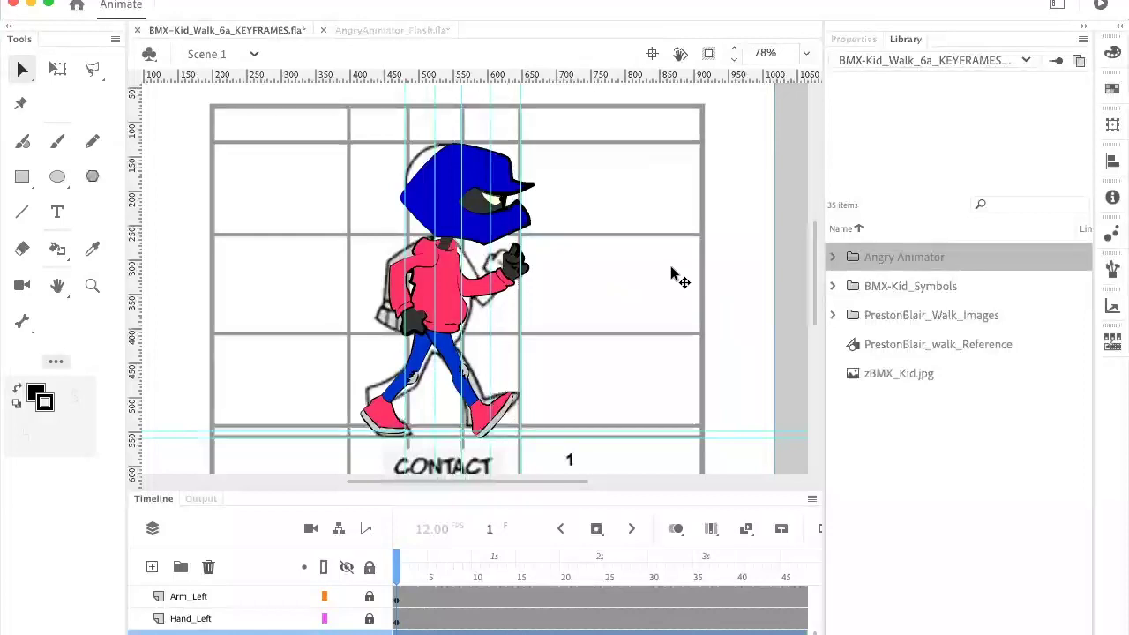
left_click_drag(615, 279, 835, 271)
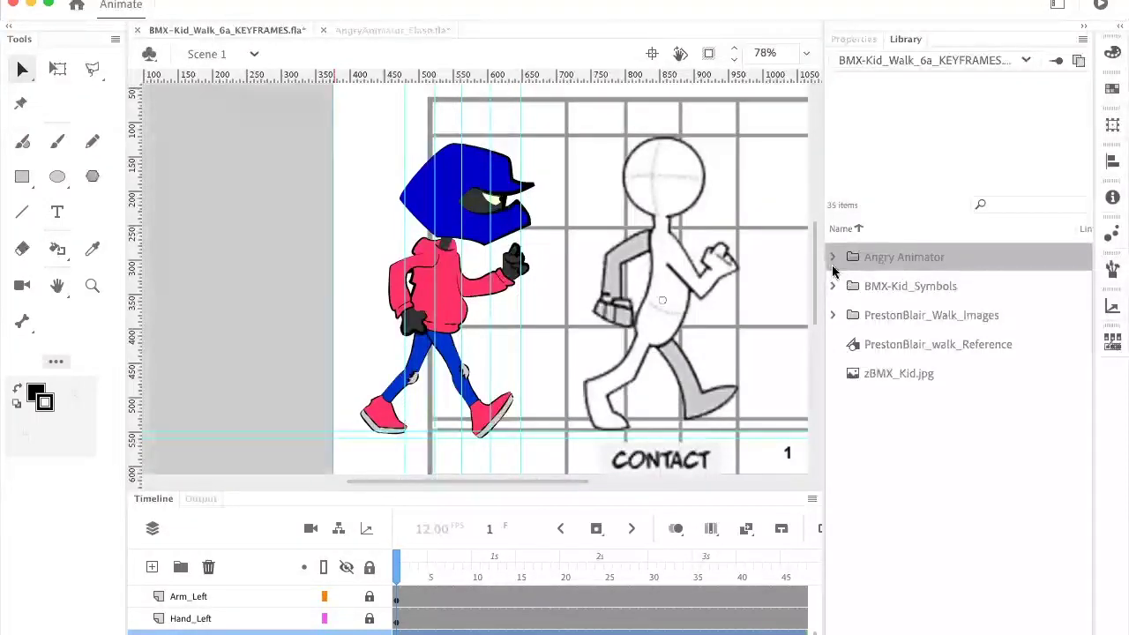
Step: Unlock all layers in the timeline and get the character parts ready for free transforming
left_click(57, 71)
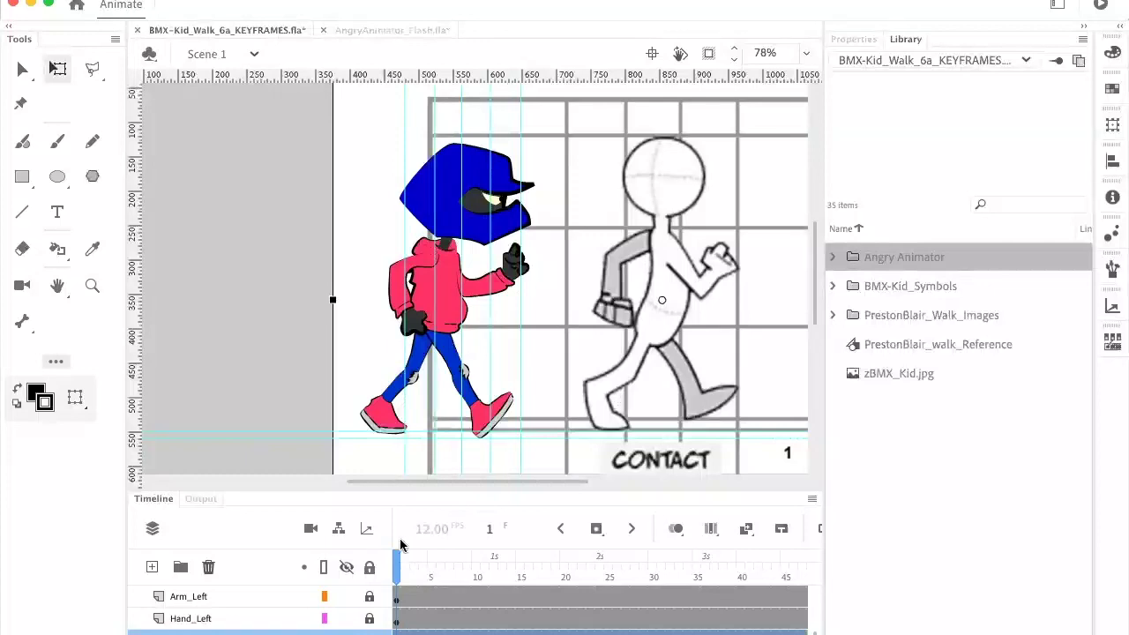
left_click(369, 572)
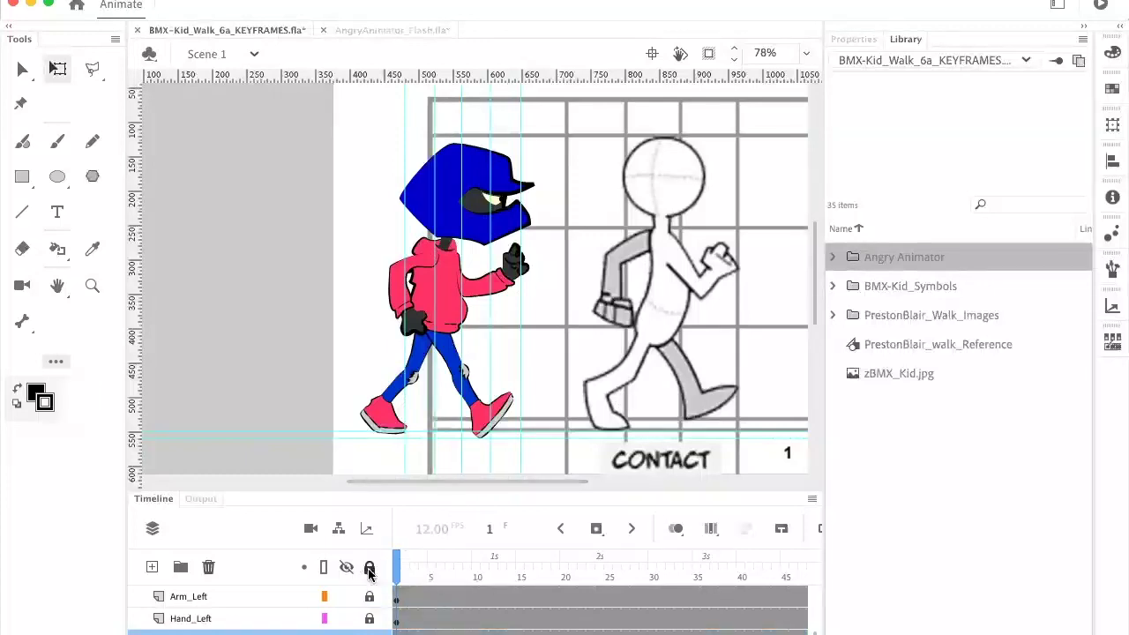
left_click(369, 572)
Step: Select the head, eye, body and right arm in turn to examine each part's layer and transform bounds
left_click(439, 202)
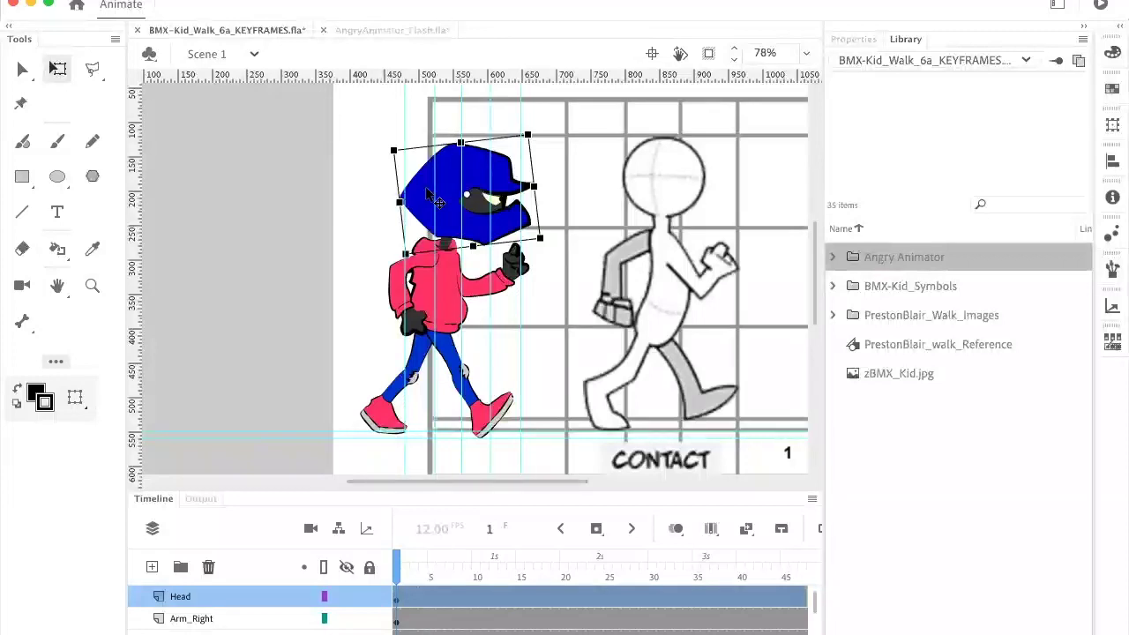
left_click(510, 213)
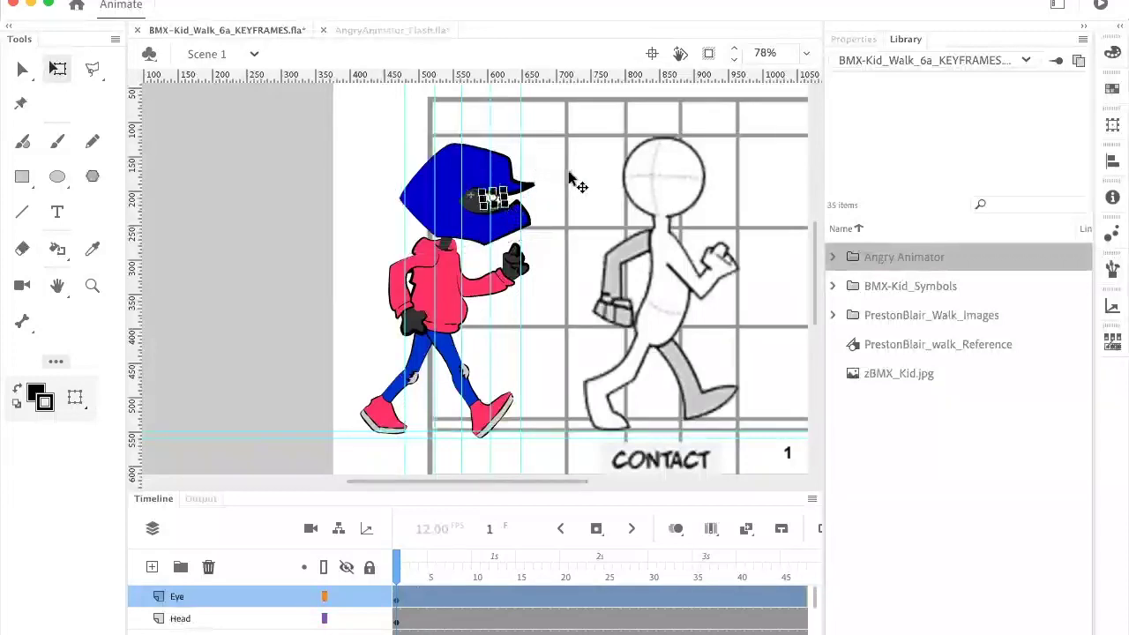
left_click(452, 256)
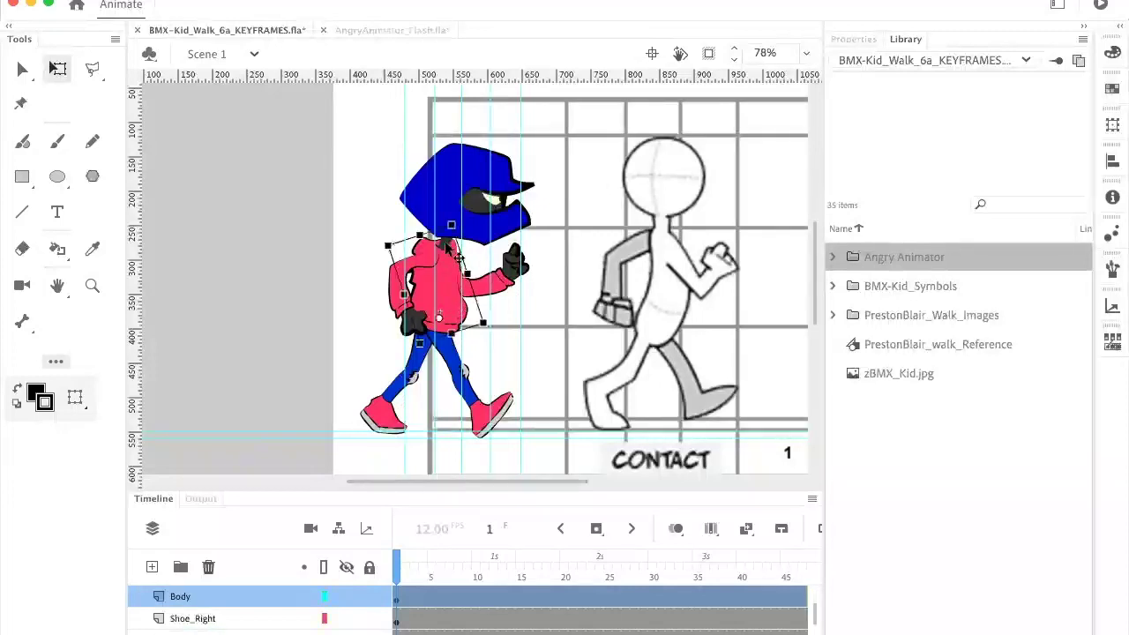
left_click(404, 307)
left_click(514, 305)
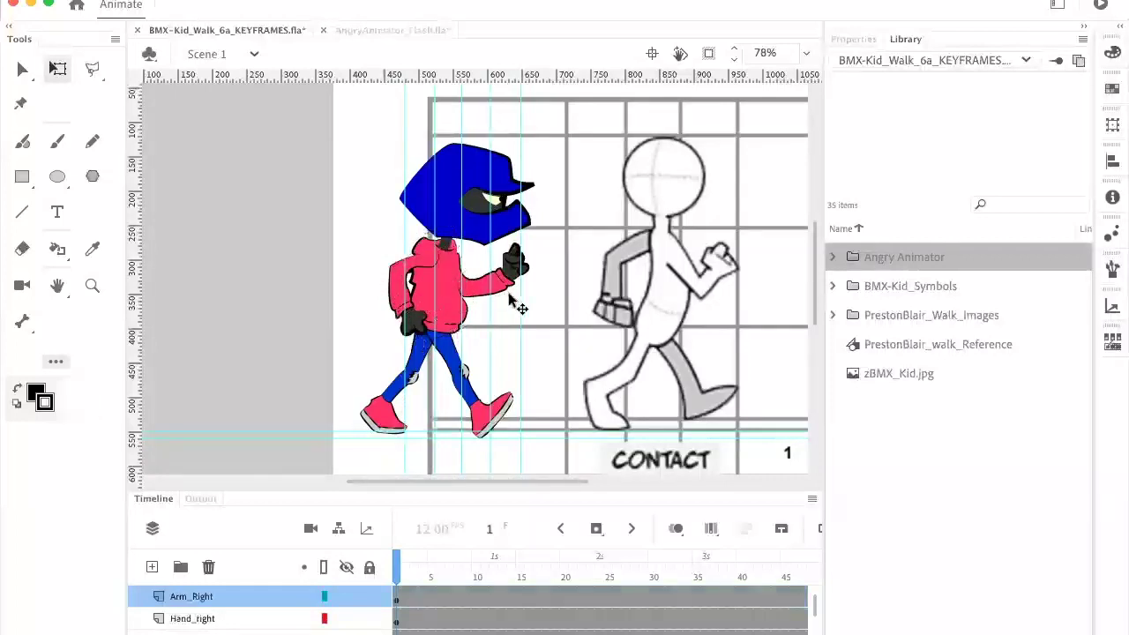
left_click(430, 280)
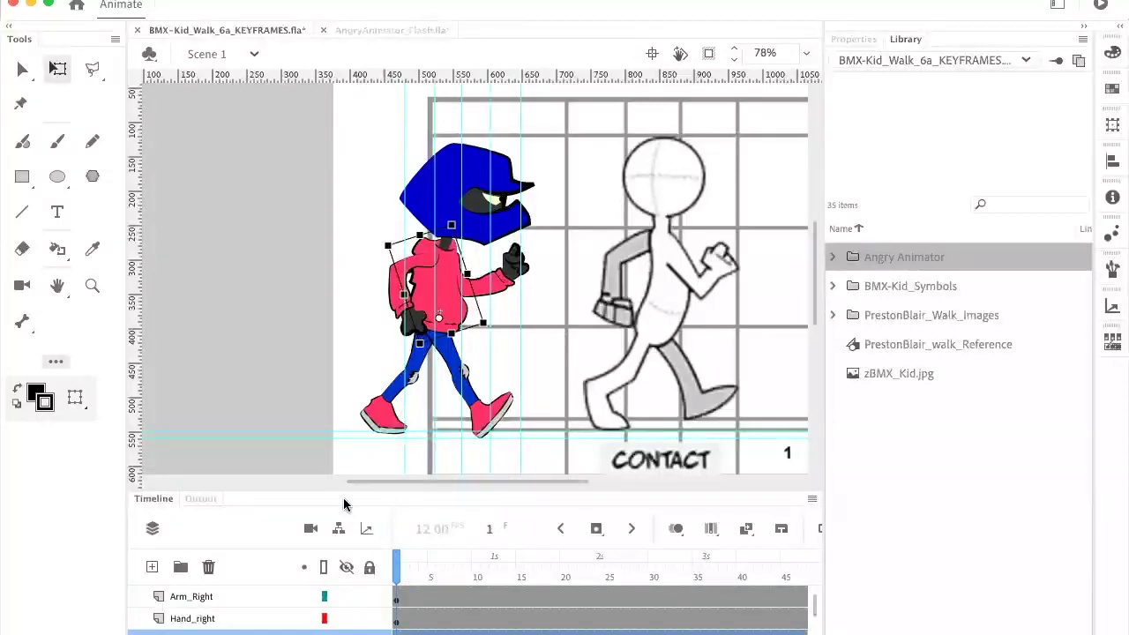
Step: Examine the drawings inside the BMX-Kid_Body_all symbol up to frame 3, and return to frame 1 of Scene 1
double_click(450, 291)
left_click_drag(397, 570, 421, 572)
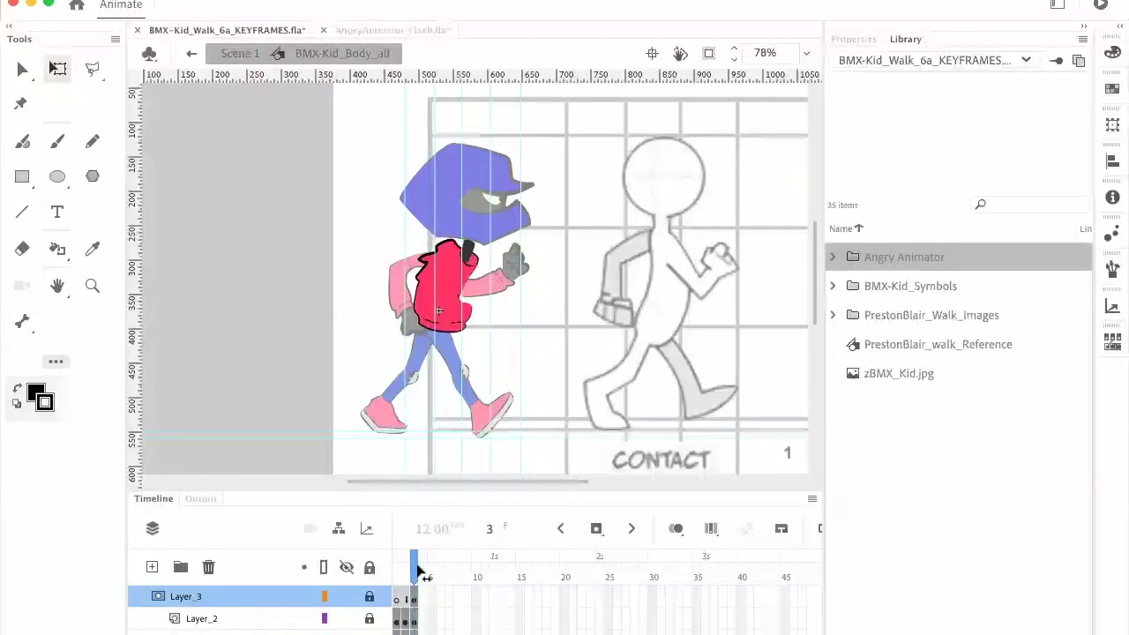
mouse_move(420, 572)
left_mouse_down()
mouse_move(401, 573)
mouse_move(415, 574)
left_mouse_up()
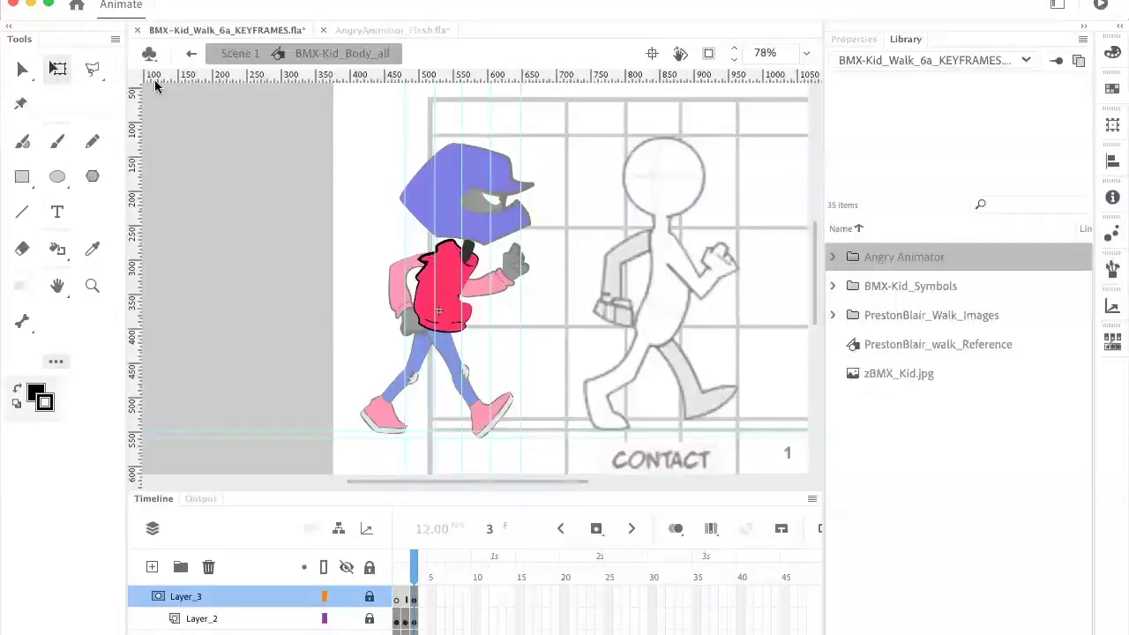
left_click(187, 54)
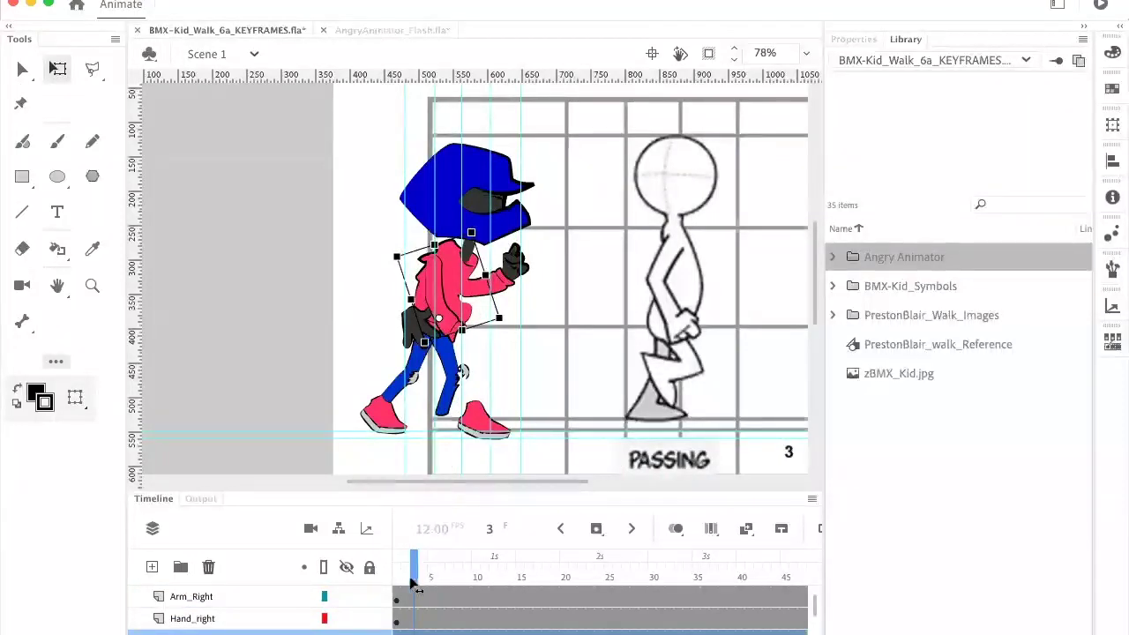
left_click_drag(415, 572, 396, 572)
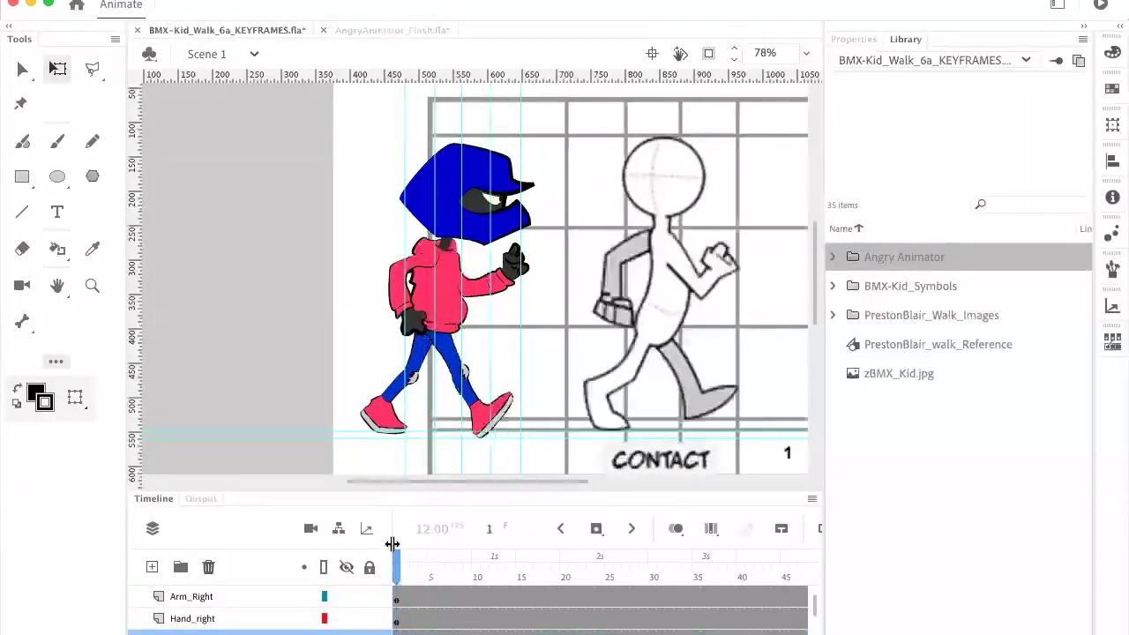
Step: Examine the arm drawings inside the BMX-Kid_Arm-Right-ALL symbol and return to Scene 1
double_click(406, 304)
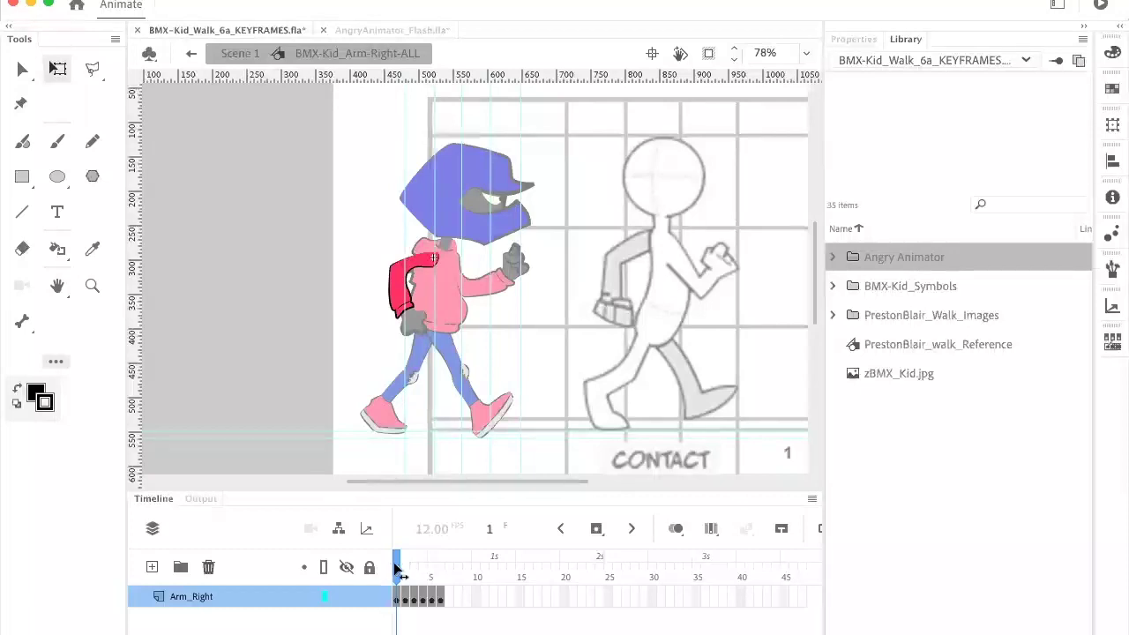
mouse_move(396, 569)
left_mouse_down()
mouse_move(442, 570)
mouse_move(396, 578)
left_mouse_up()
mouse_move(397, 574)
left_mouse_down()
mouse_move(441, 561)
mouse_move(402, 566)
left_mouse_up()
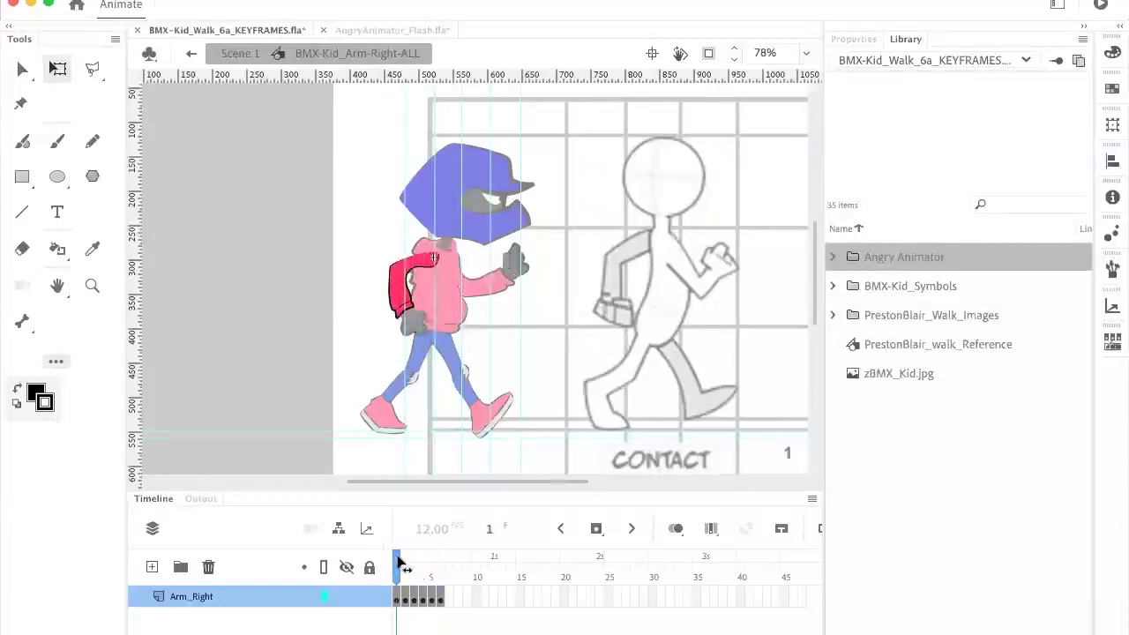
left_click(187, 58)
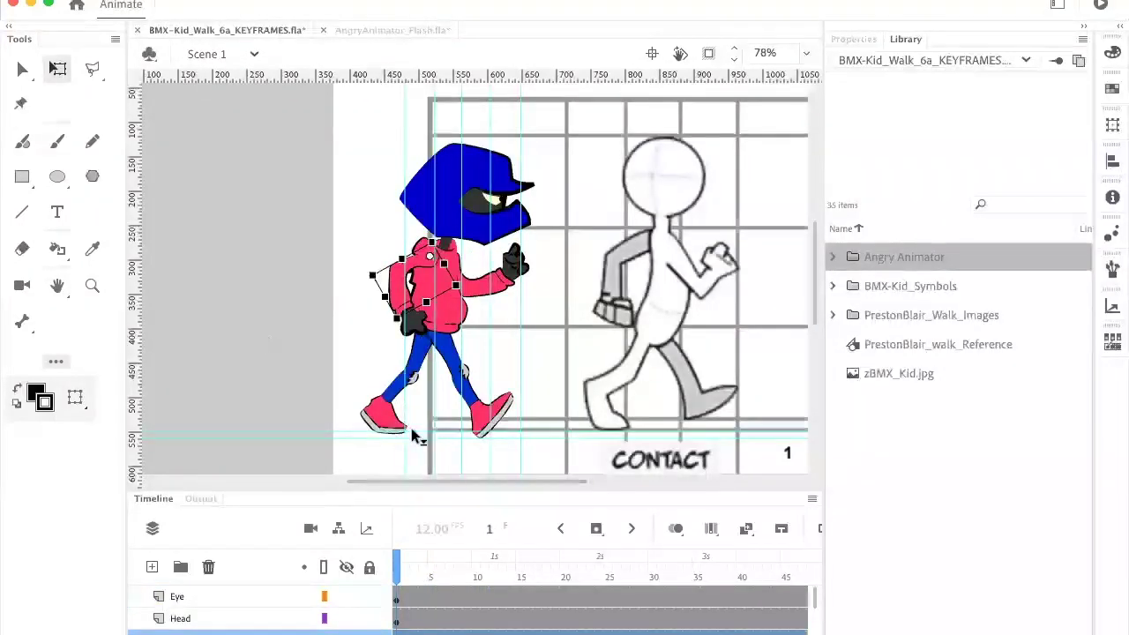
Step: Examine the leg drawings inside the BMX-Kid_Leg-Right-ALL symbol, go back to its frame 1, and return to Scene 1
double_click(446, 353)
left_click(408, 576)
mouse_move(409, 575)
left_mouse_down()
mouse_move(480, 573)
mouse_move(425, 564)
left_mouse_up()
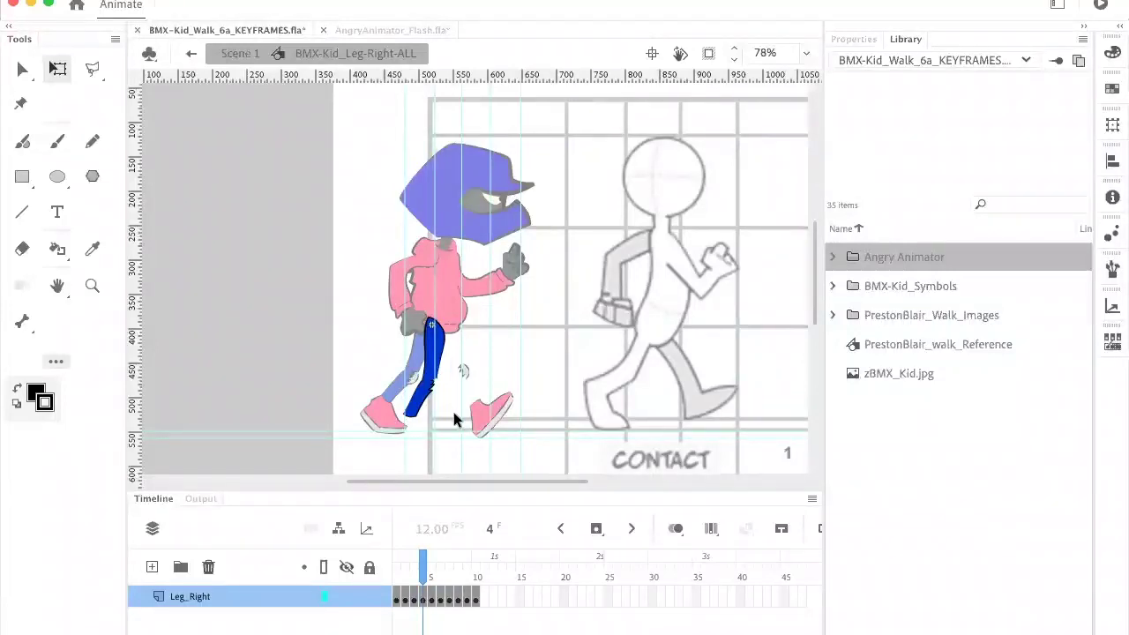
left_click_drag(422, 573, 396, 579)
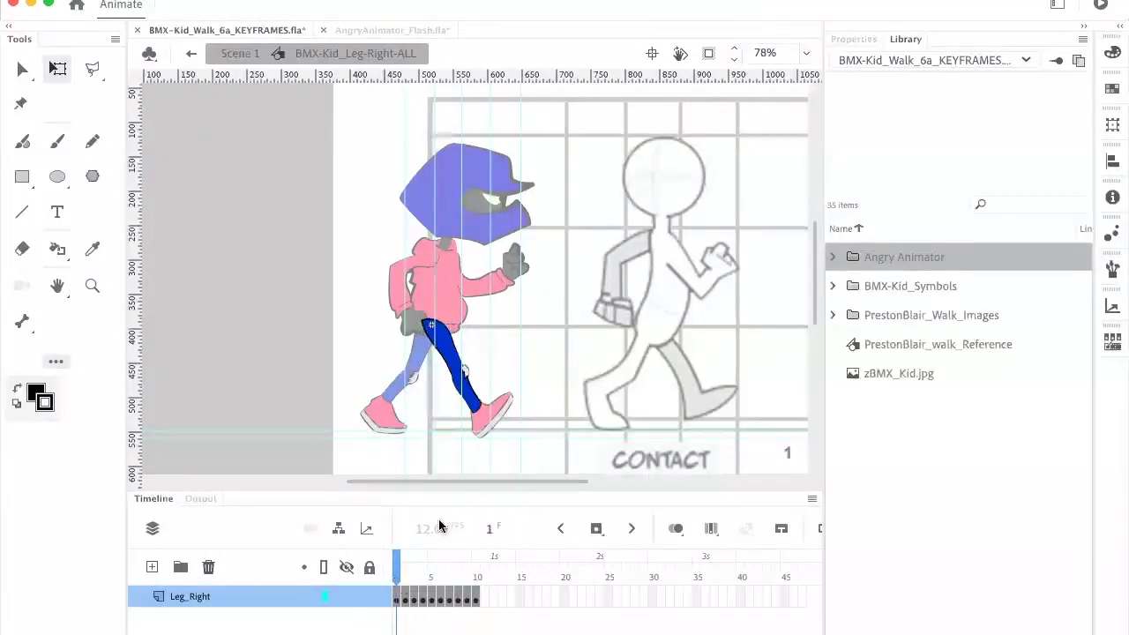
left_click(191, 54)
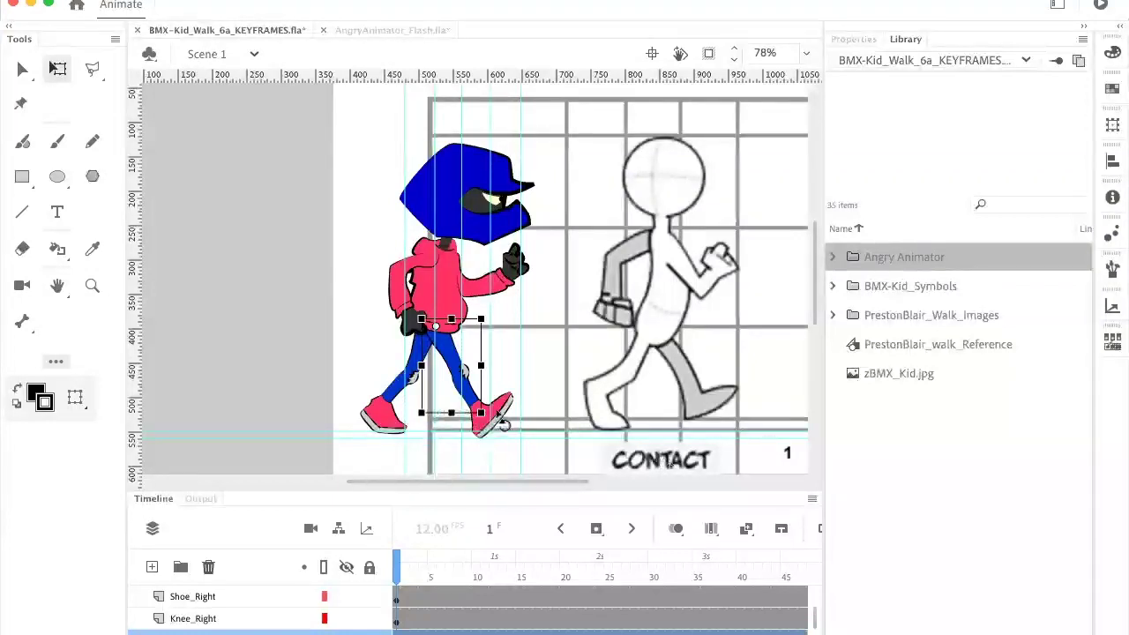
Step: Examine the shoe drawings inside the BMX-Kid_Shoe_Right-ALL symbol with the Selection tool active, and return to Scene 1
left_click(22, 68)
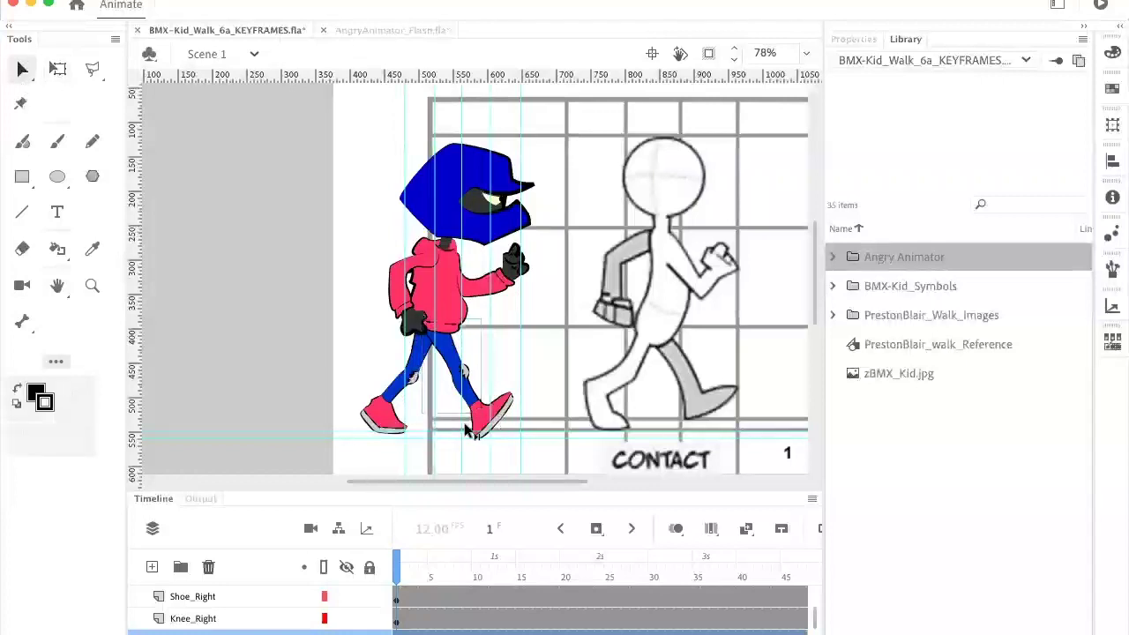
double_click(494, 422)
left_click(406, 565)
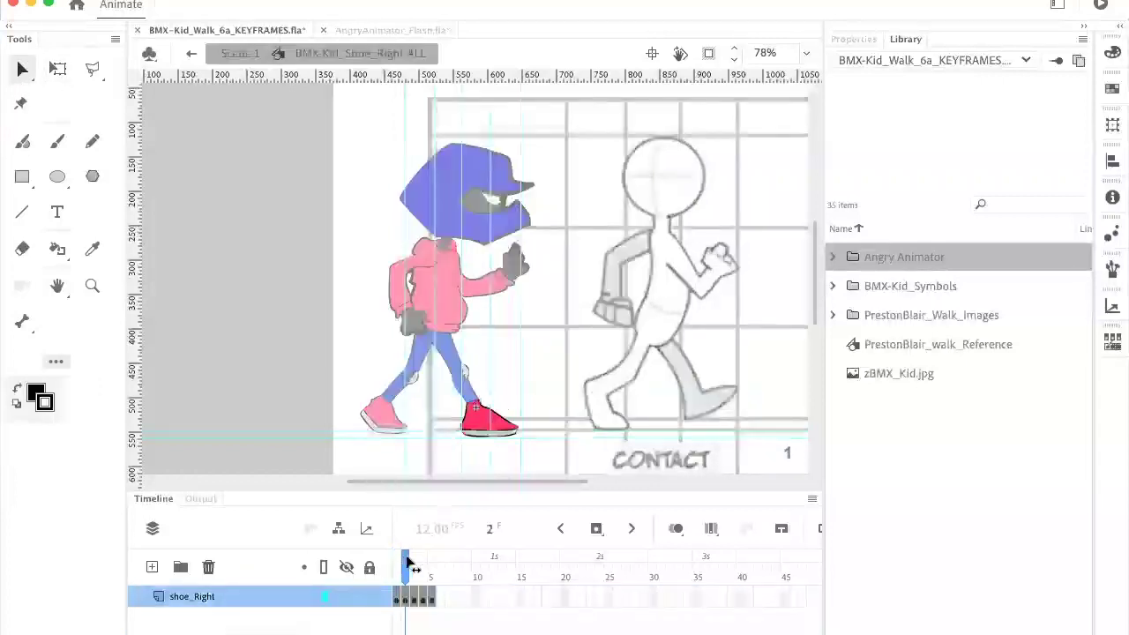
mouse_move(405, 565)
left_mouse_down()
mouse_move(435, 566)
mouse_move(396, 566)
mouse_move(468, 569)
mouse_move(391, 572)
left_mouse_up()
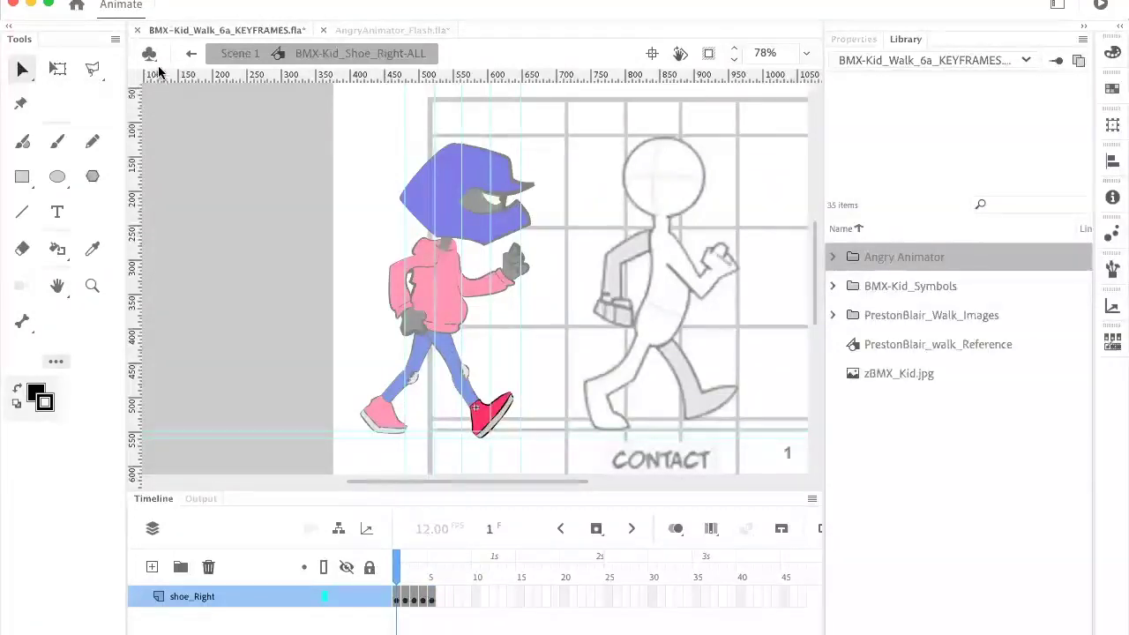
left_click(191, 53)
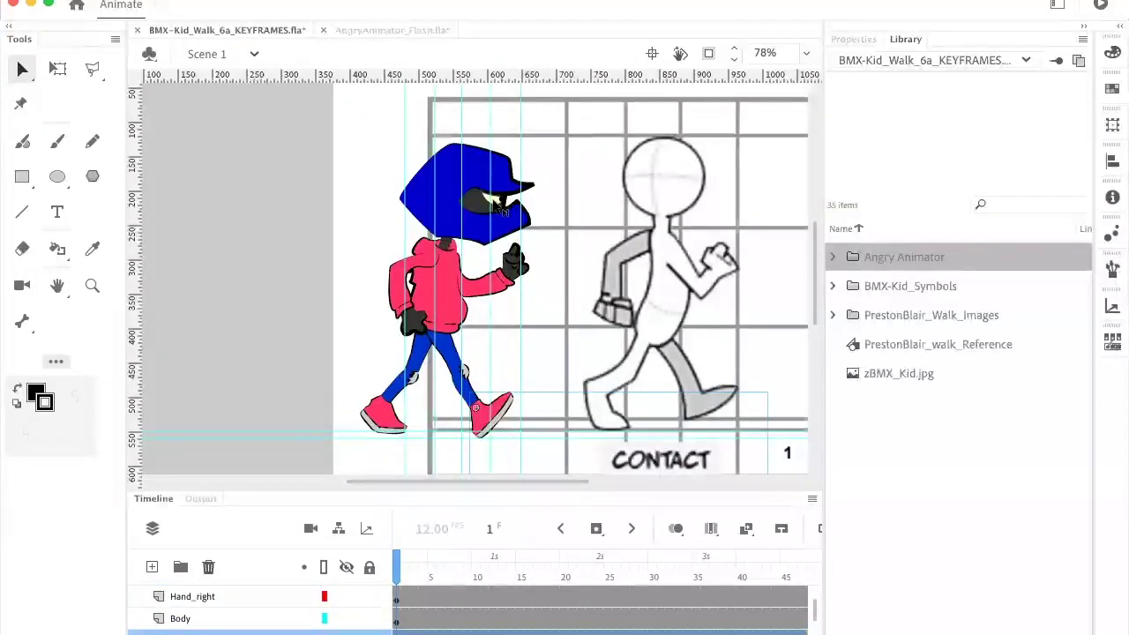
Step: Examine the eye drawings inside the BMX-Kid_Eye symbol, go back to its frame 1, and return to Scene 1
double_click(500, 207)
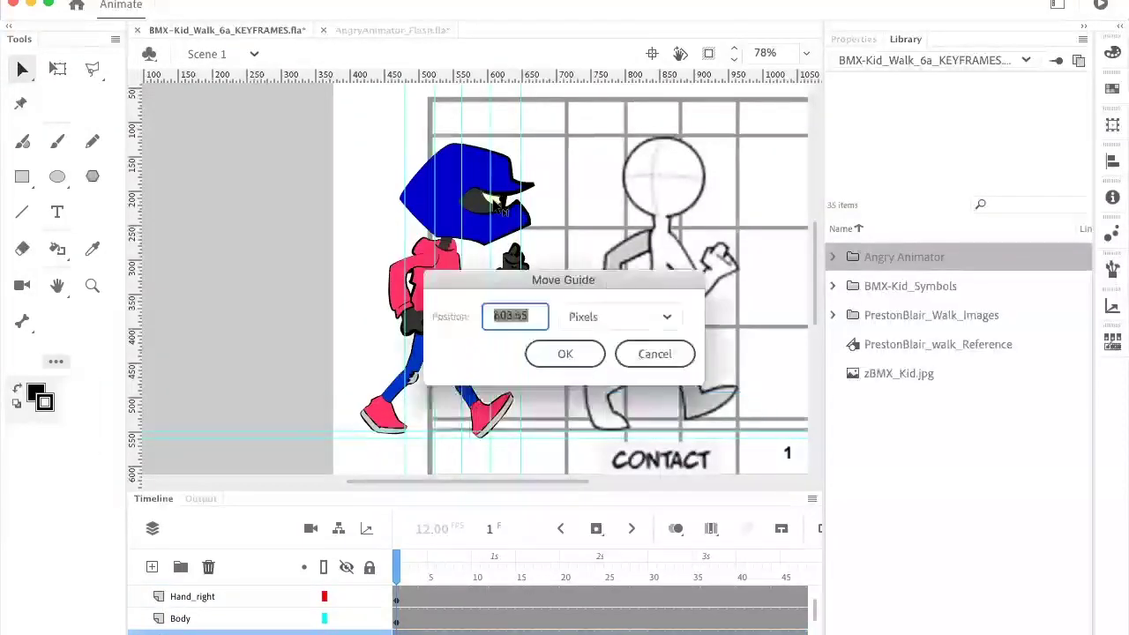
left_click(653, 360)
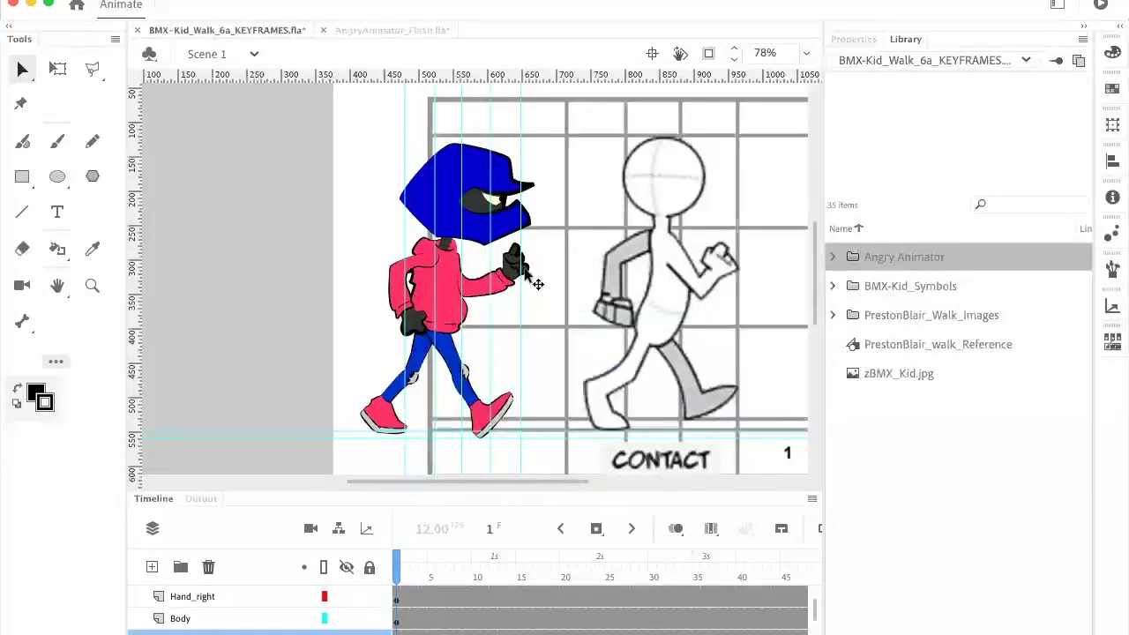
scroll(525, 255, "up", 2)
scroll(524, 255, "up", 1)
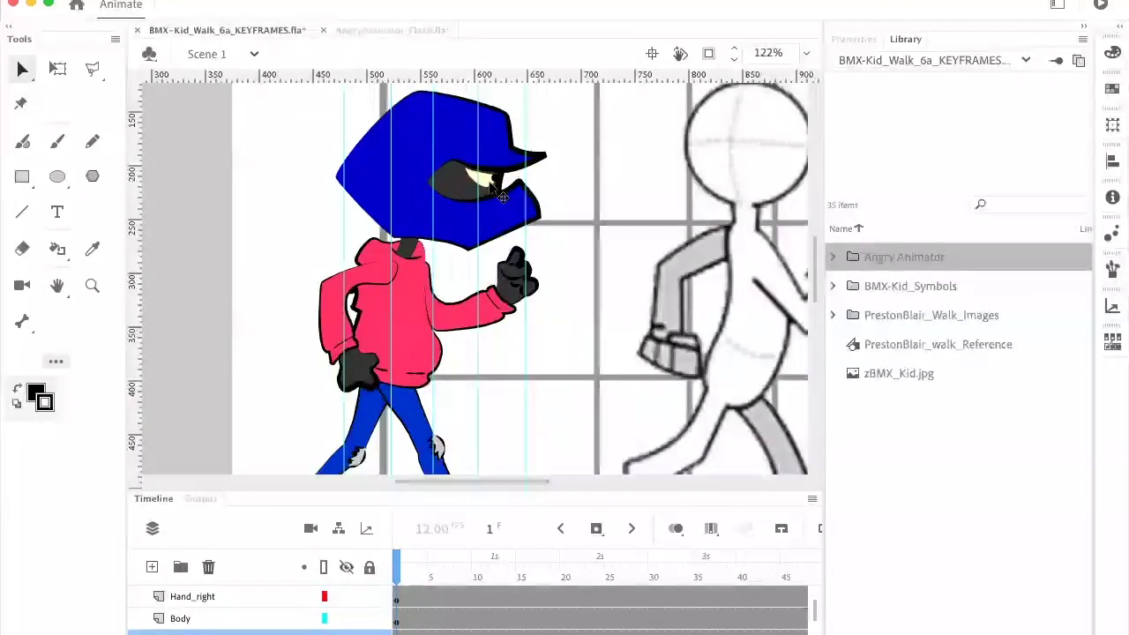
left_click(489, 183)
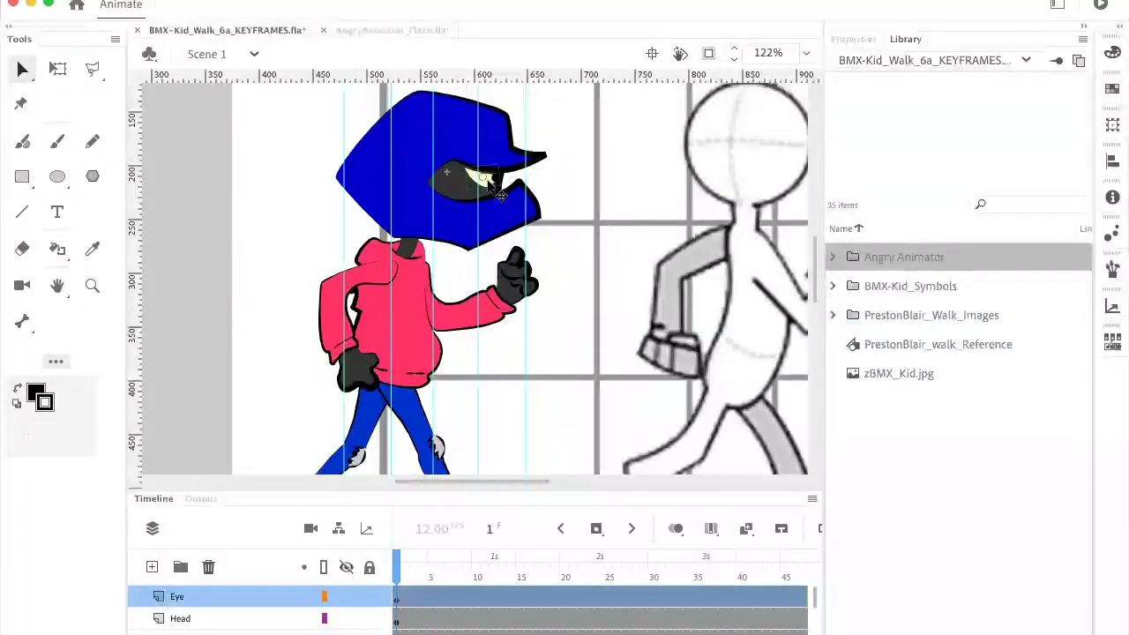
double_click(499, 195)
left_click(406, 565)
mouse_move(406, 565)
left_mouse_down()
mouse_move(418, 567)
mouse_move(396, 567)
mouse_move(420, 567)
mouse_move(385, 569)
left_mouse_up()
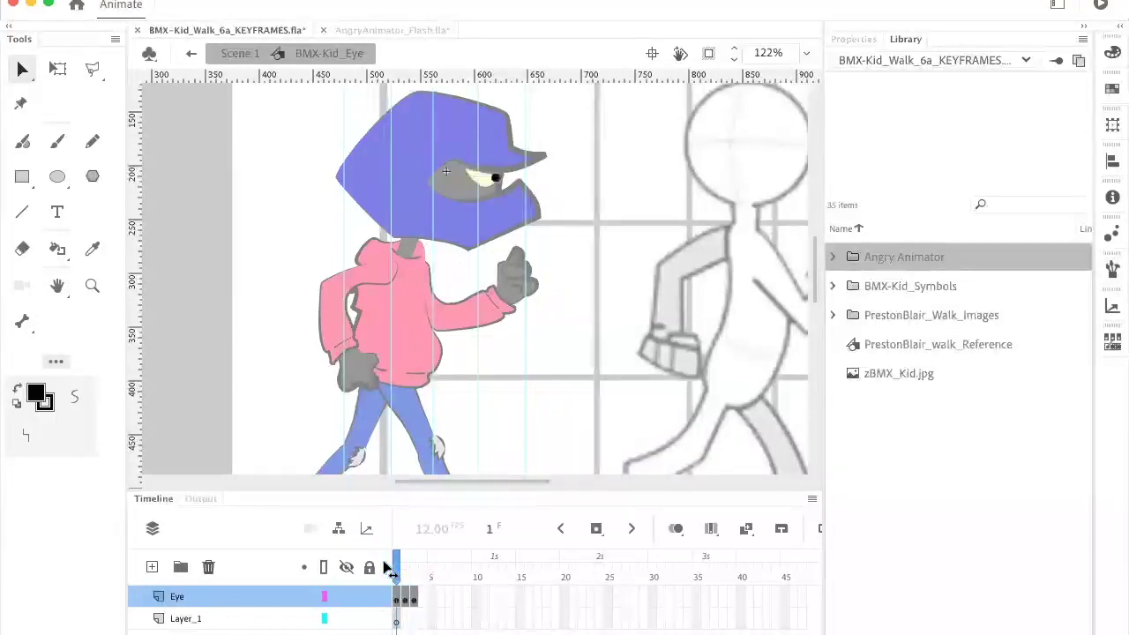
left_click(191, 54)
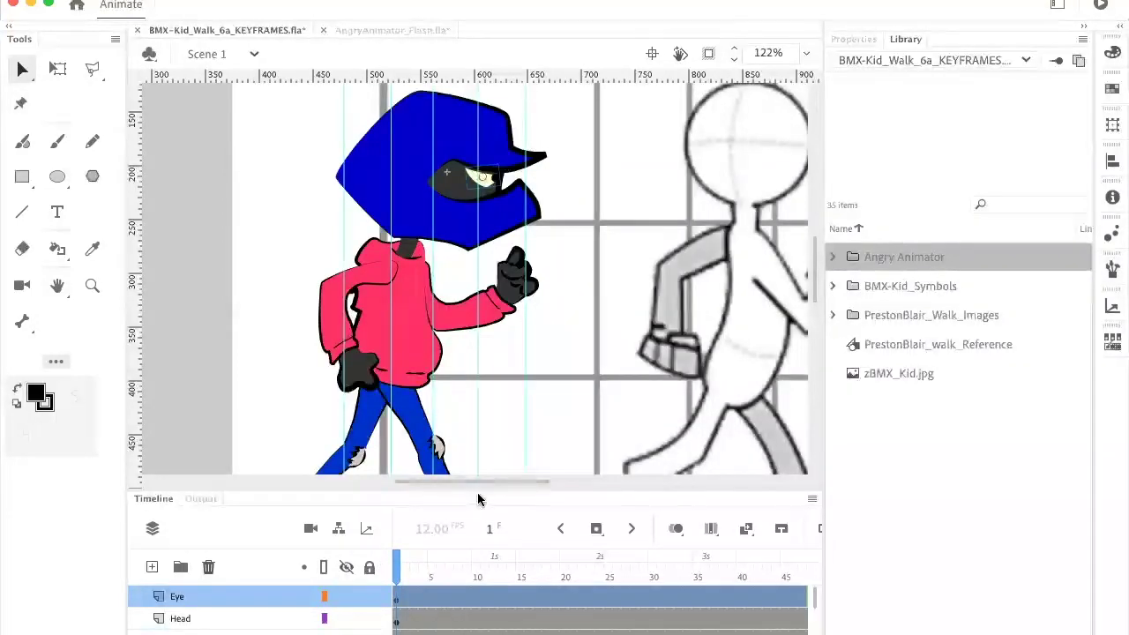
Step: Enlarge the timeline area to show more layers, keeping the full character and walk reference in view on the stage
left_click_drag(483, 490, 532, 466)
scroll(555, 244, "down", 3)
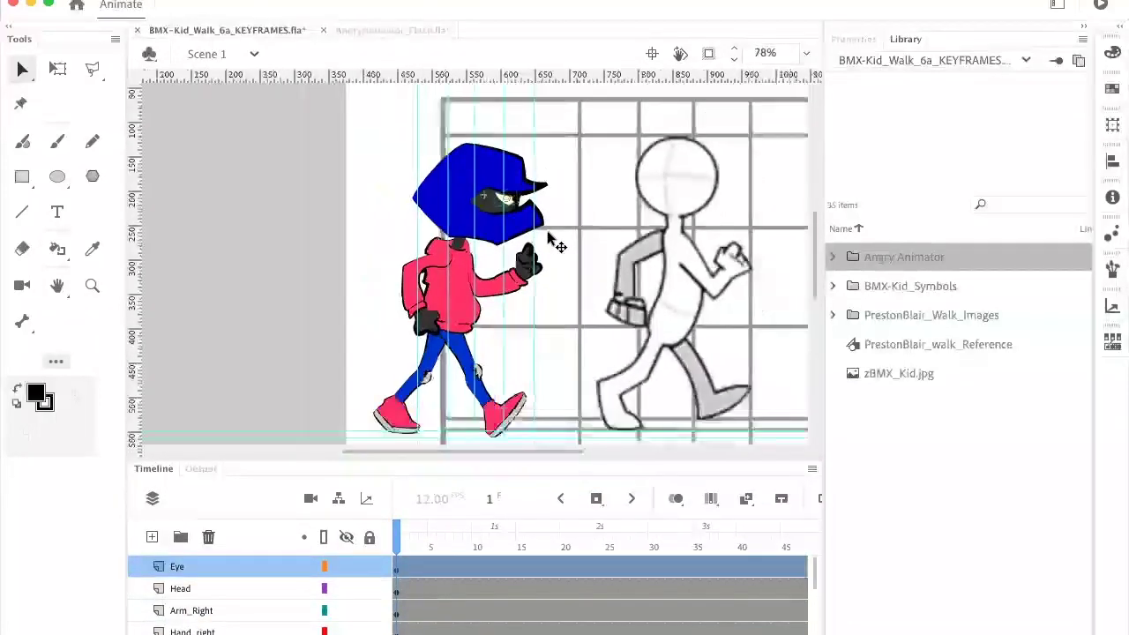
left_click_drag(584, 273, 535, 219)
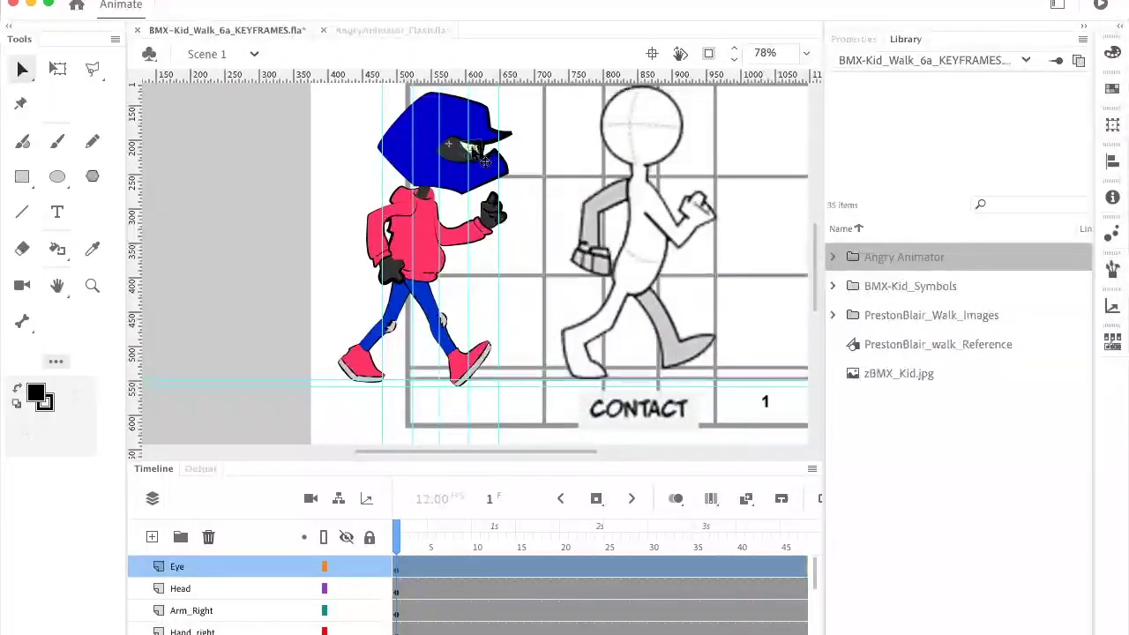
Step: Set the BMX-Kid_Eye instance's looping to play a single frame, and check the eye at frame 5
left_click(856, 40)
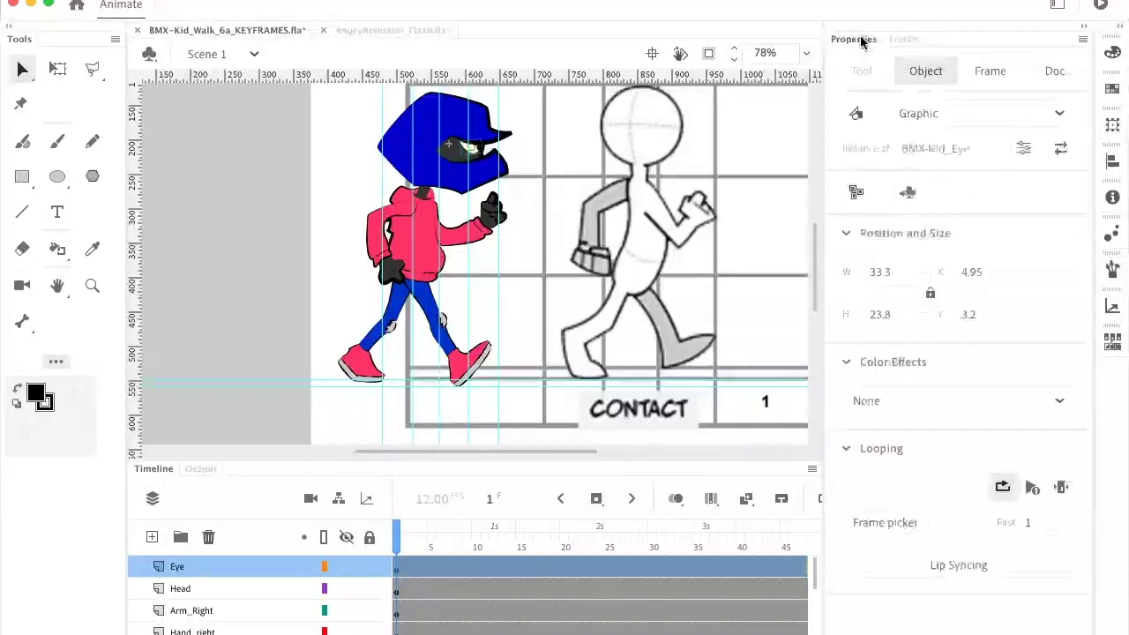
left_click(246, 186)
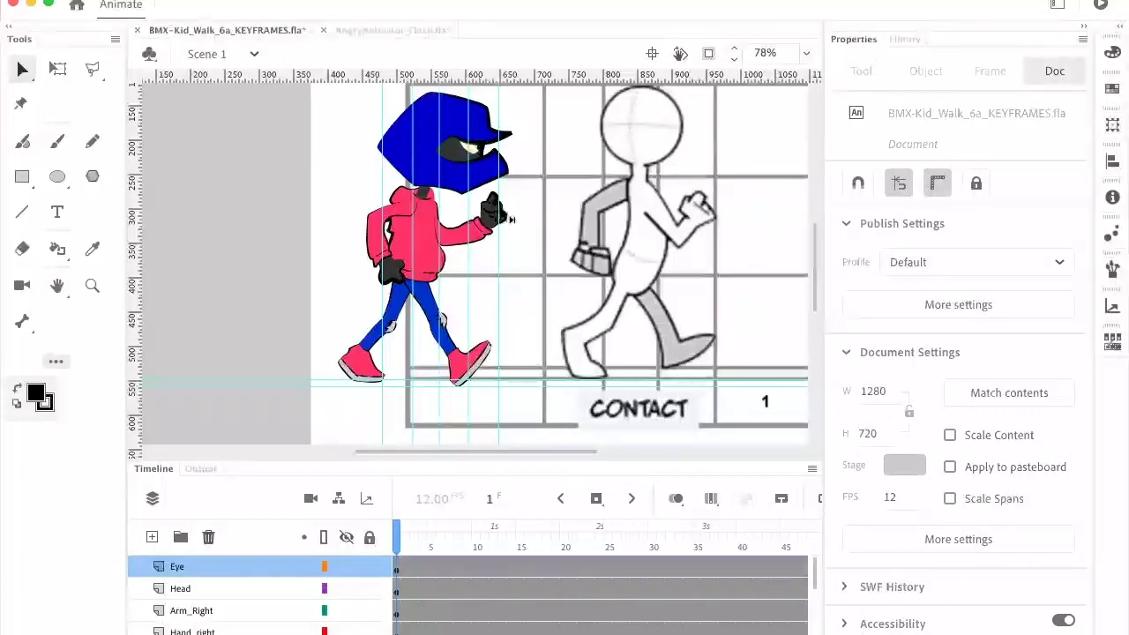
left_click(485, 163)
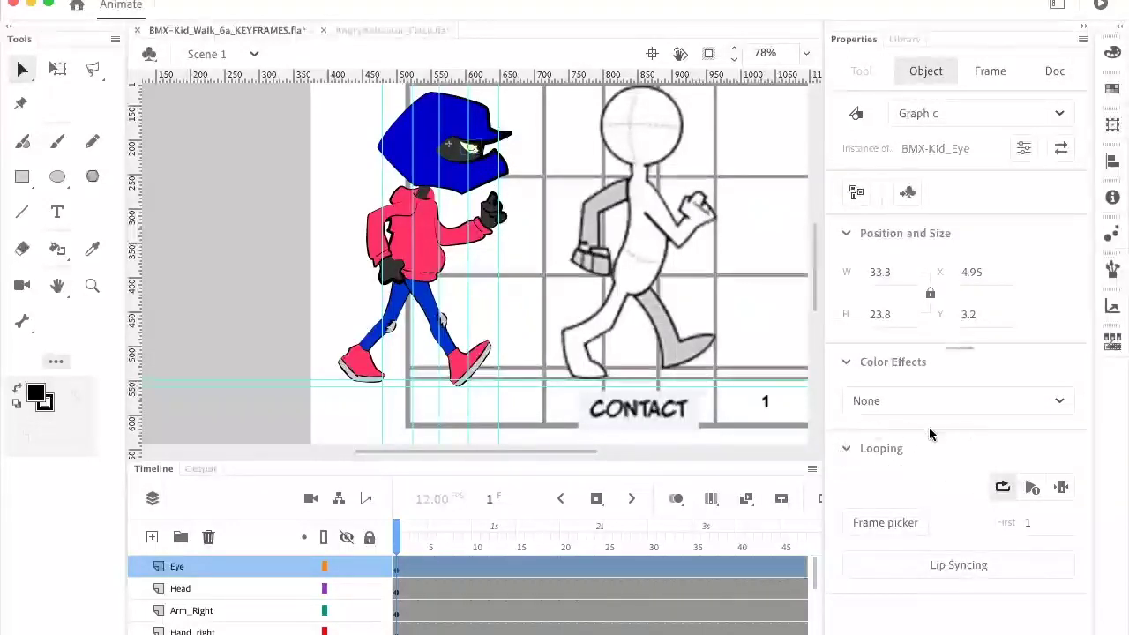
left_click(1063, 489)
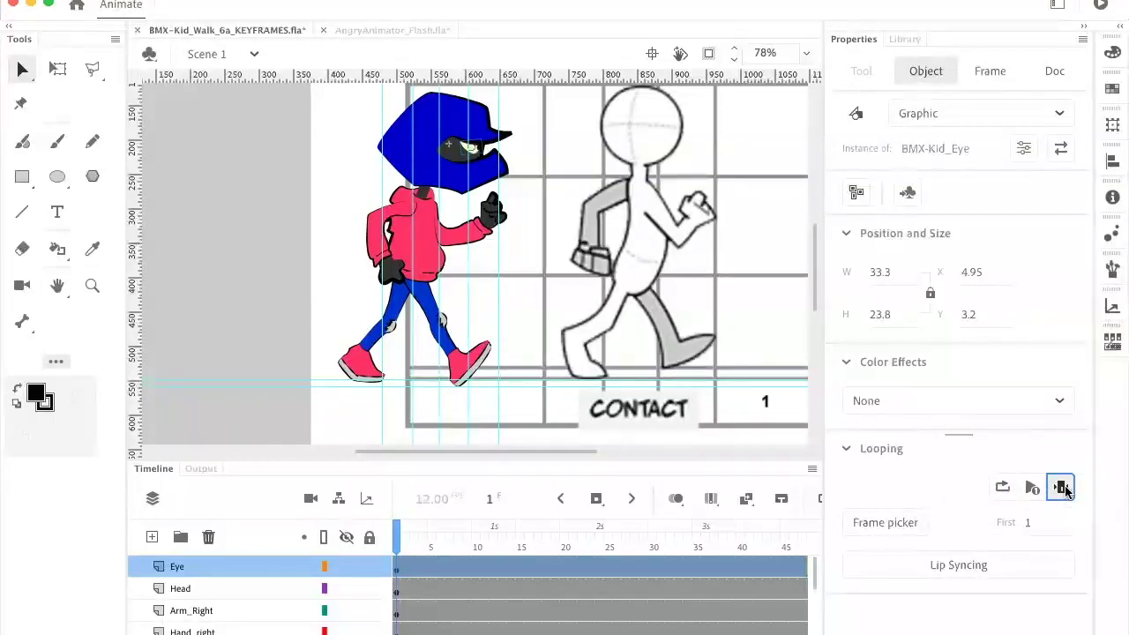
left_click_drag(399, 540, 434, 541)
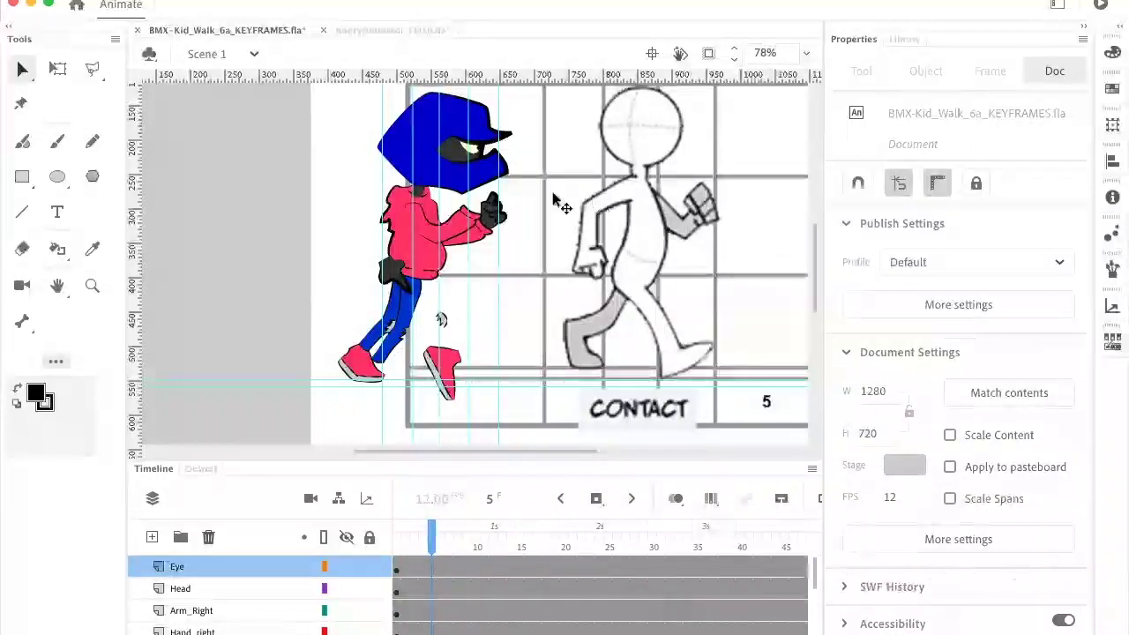
left_click(483, 159)
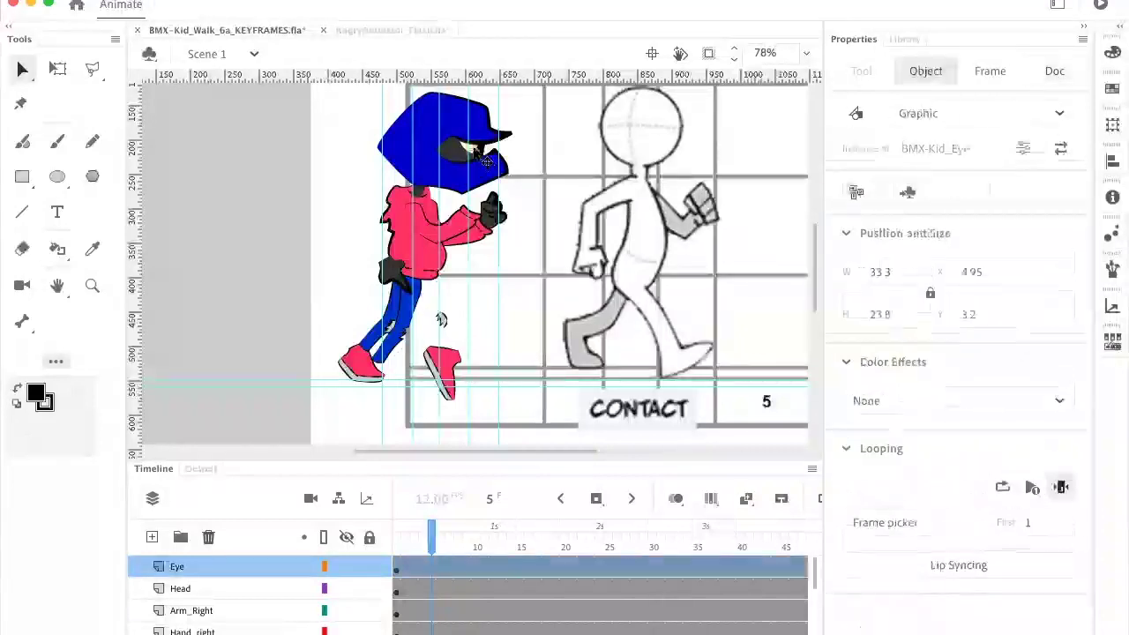
Step: Create a keyframe at frame 5 that shows eye drawing 2 through the Frame Picker, and check the eye across frames 1 to 7
left_click(888, 523)
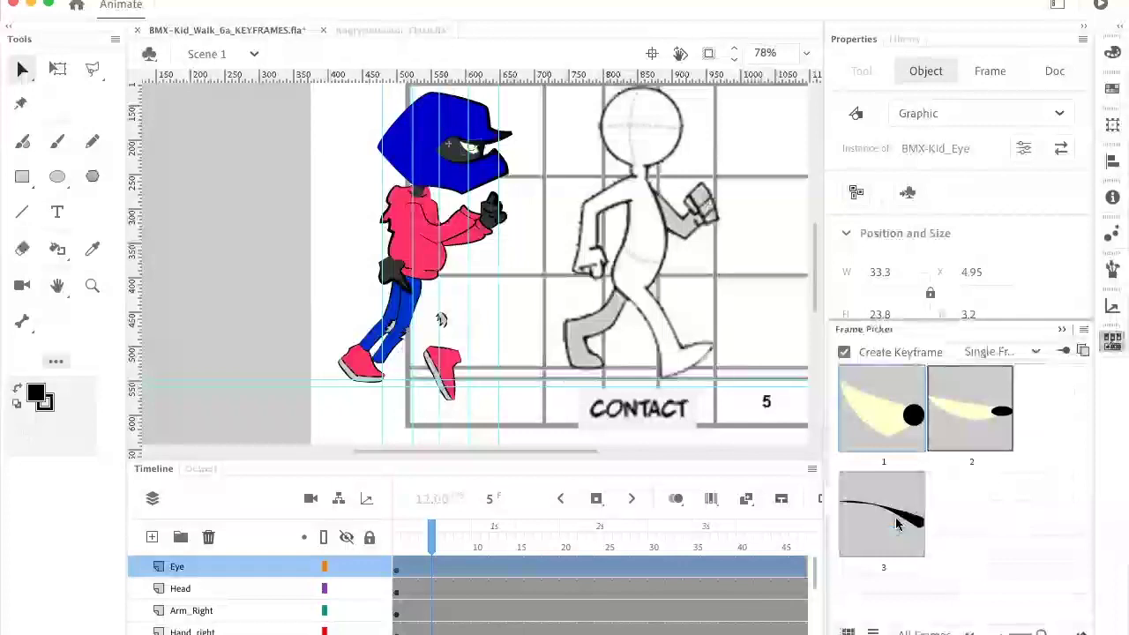
left_click(975, 417)
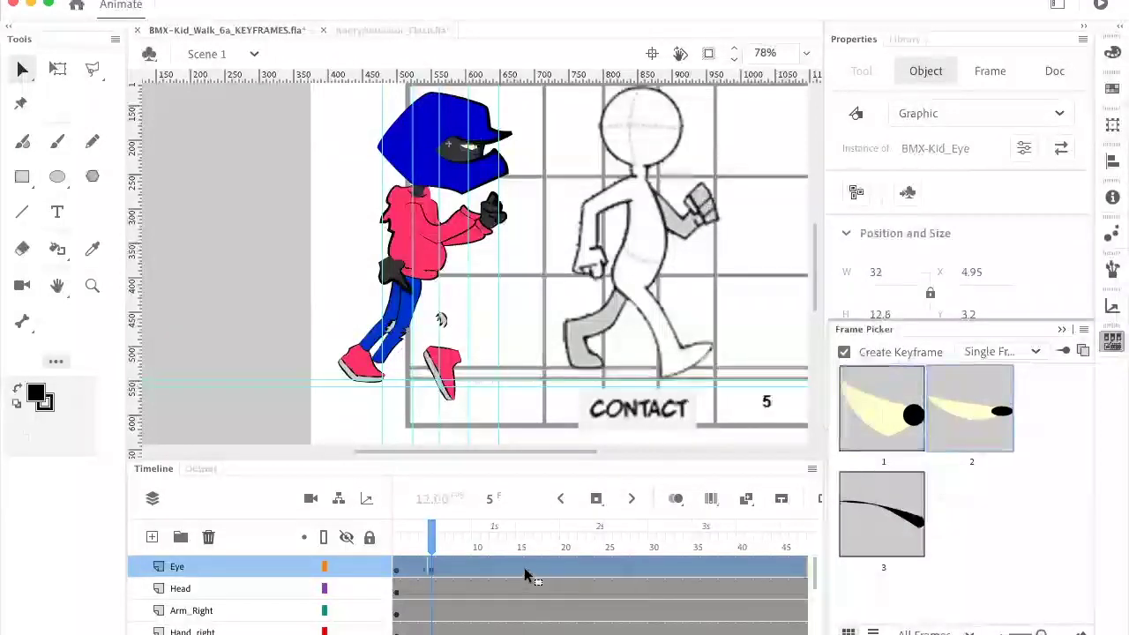
left_click(412, 536)
left_click(449, 544)
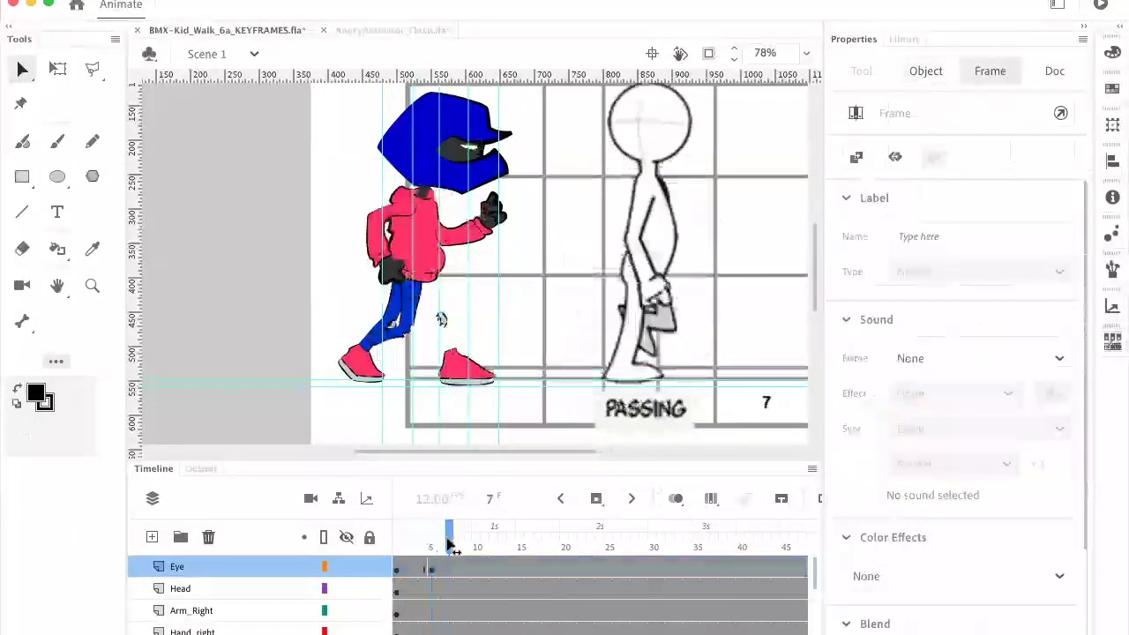
mouse_move(449, 545)
left_mouse_down()
mouse_move(396, 545)
mouse_move(433, 549)
left_mouse_up()
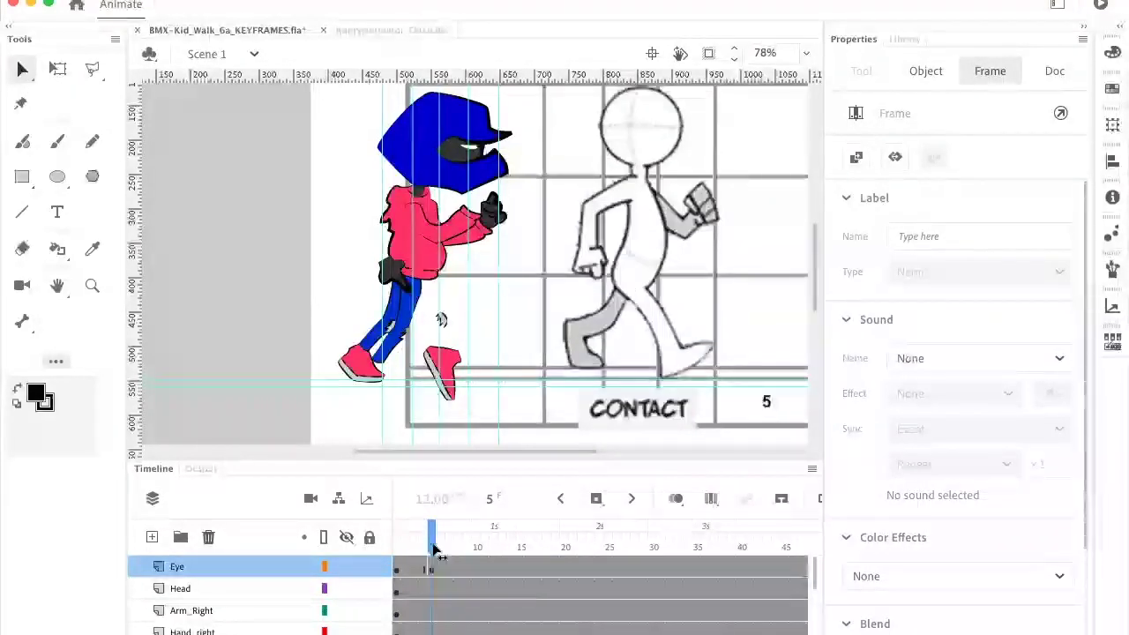
left_click(436, 548)
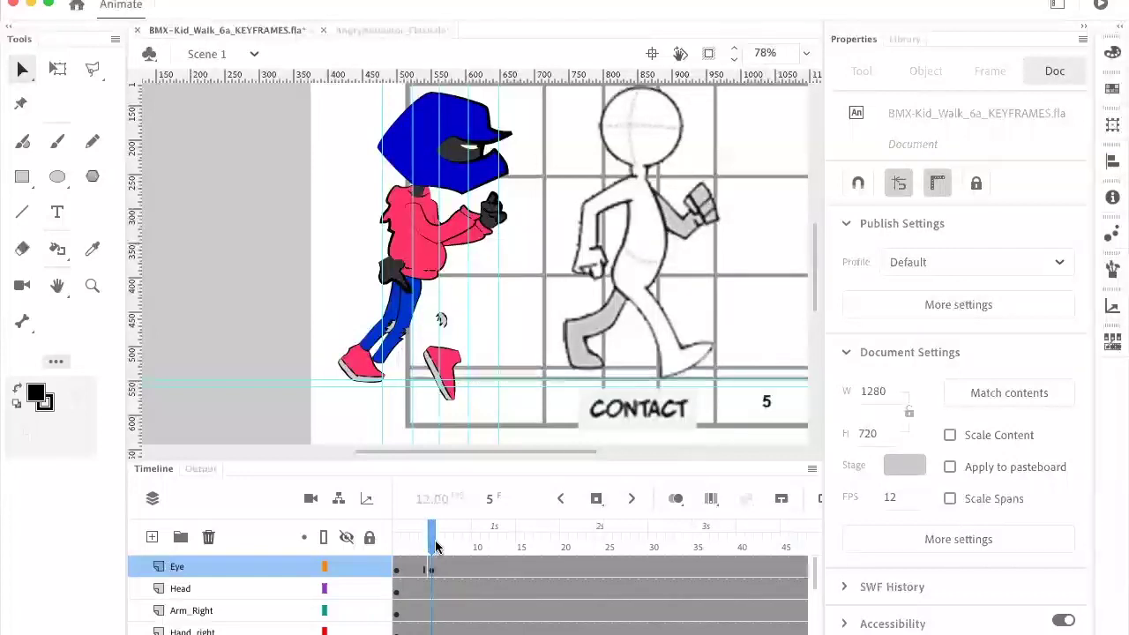
Step: At frame 1, set the right arm, left arm and body instances to single-frame looping
left_click_drag(431, 538, 381, 528)
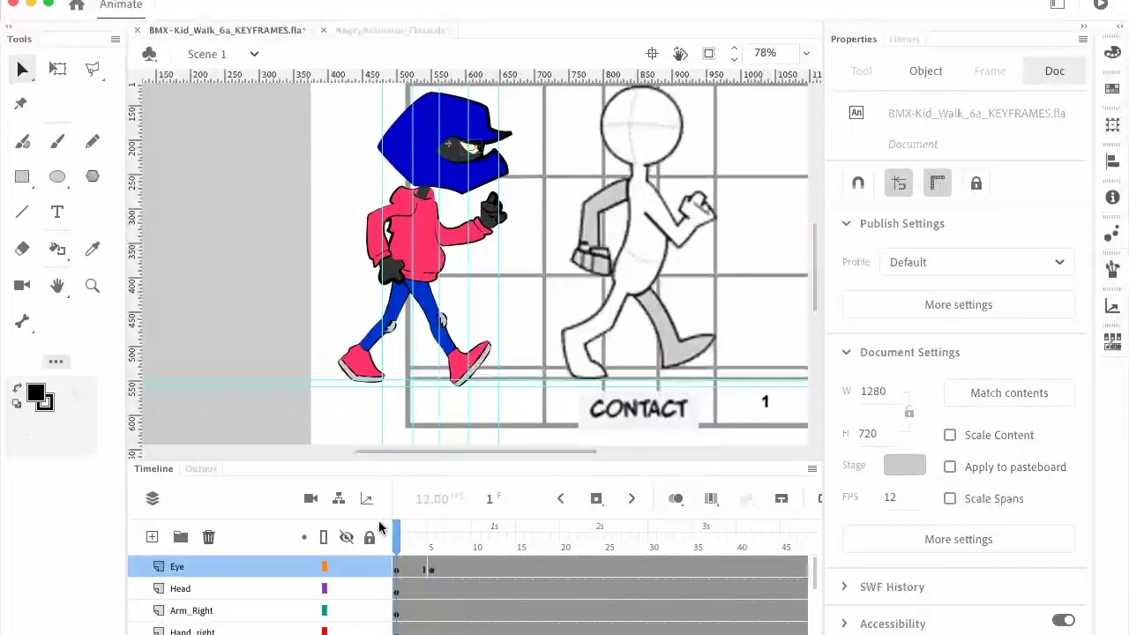
left_click(371, 231)
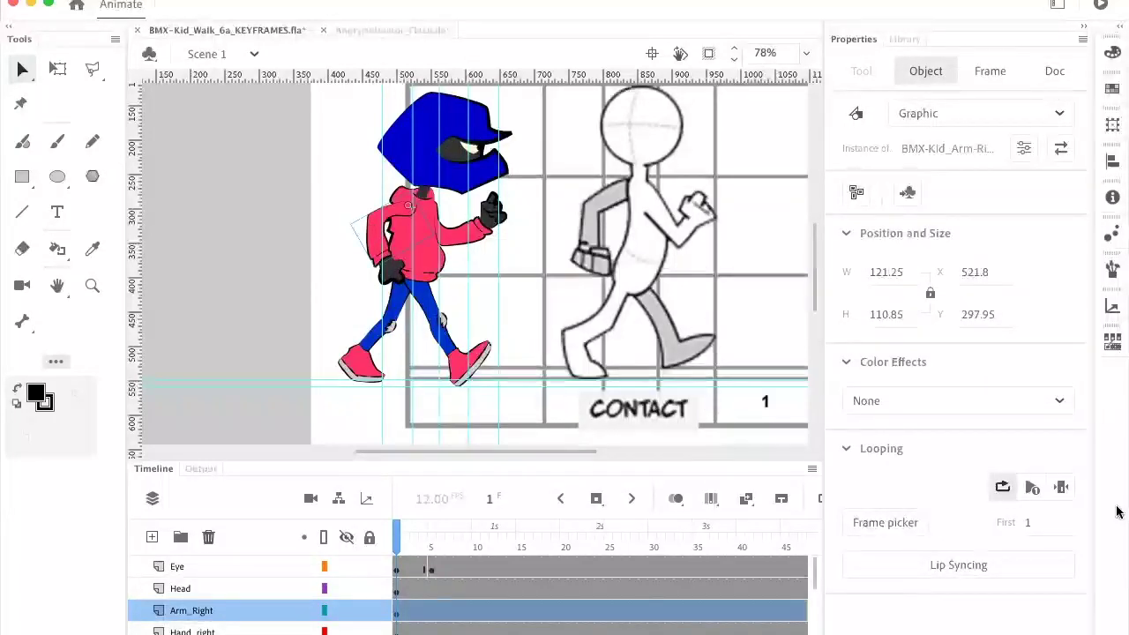
left_click(1063, 488)
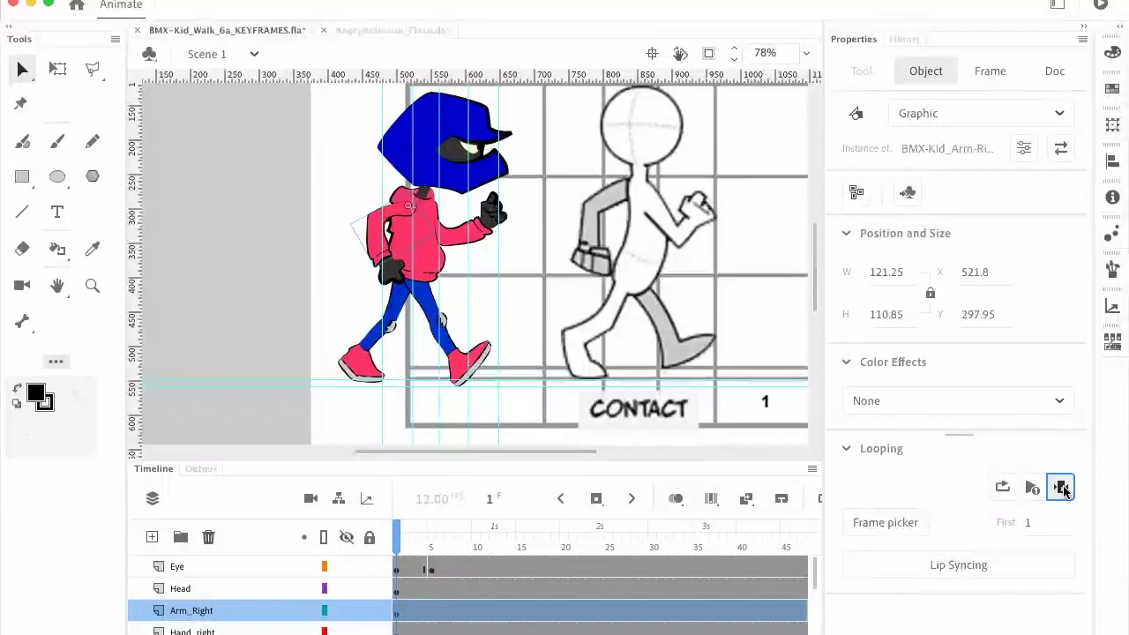
left_click(475, 251)
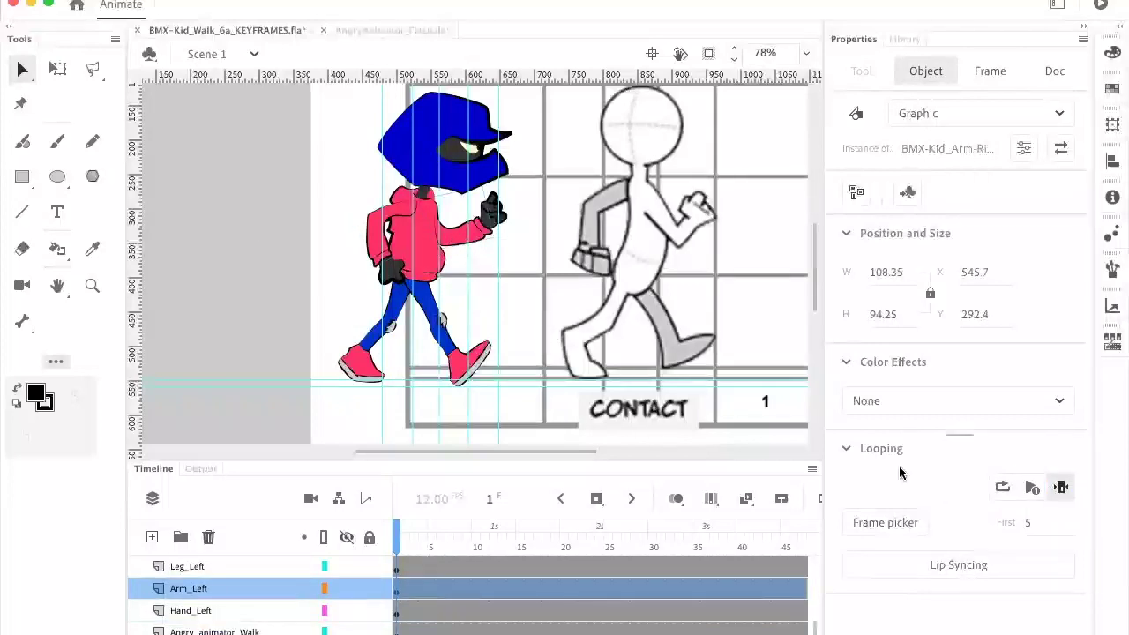
left_click(1062, 487)
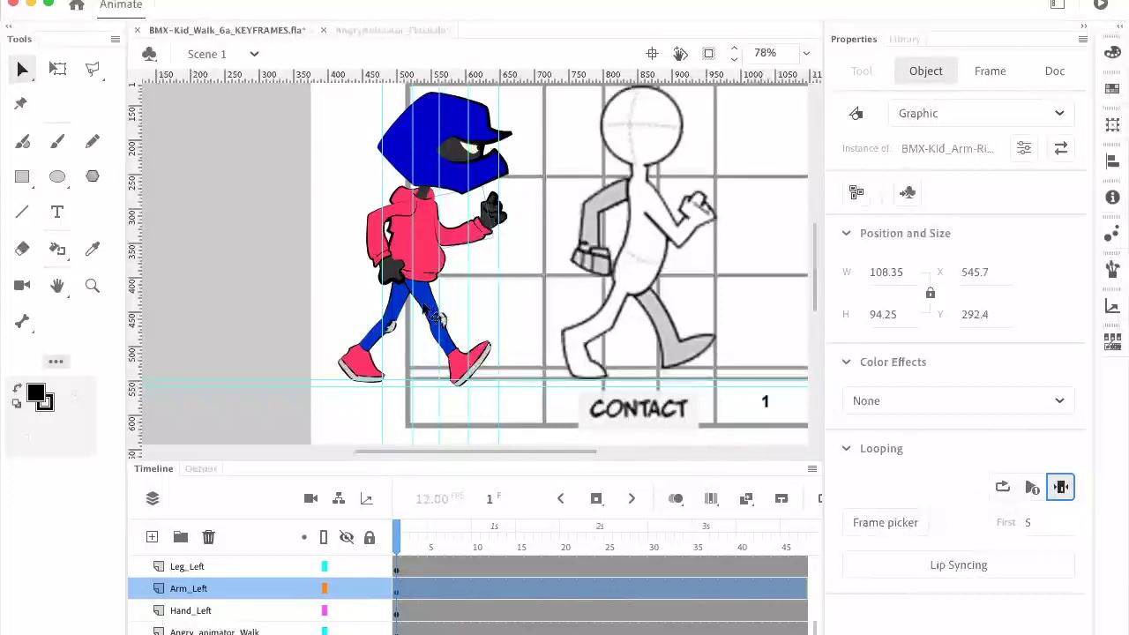
left_click(420, 258)
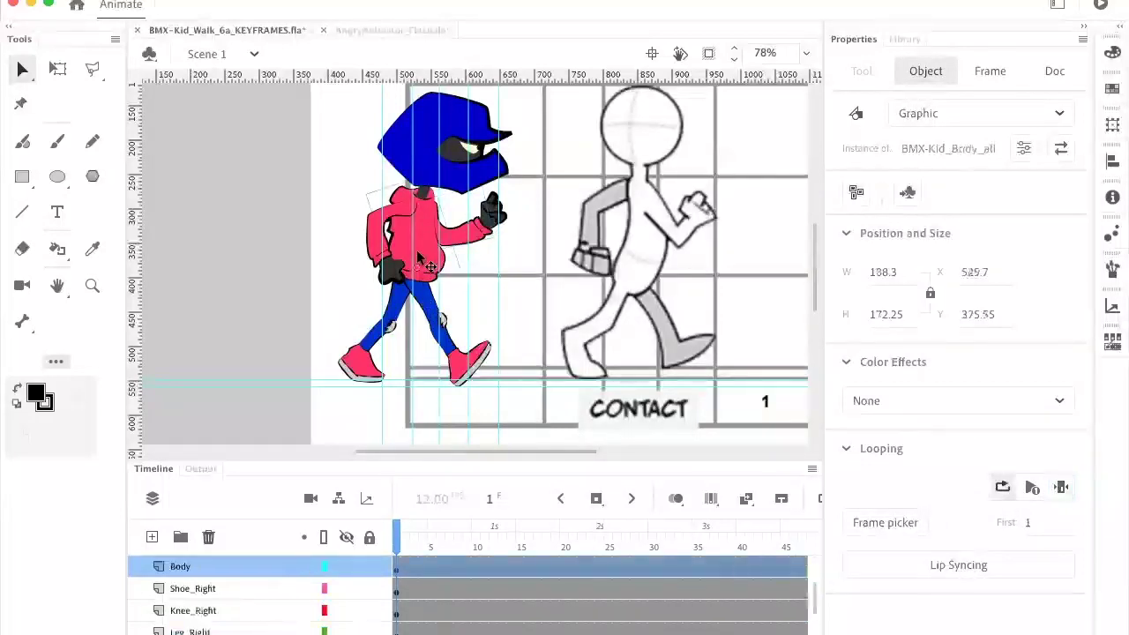
left_click(1063, 491)
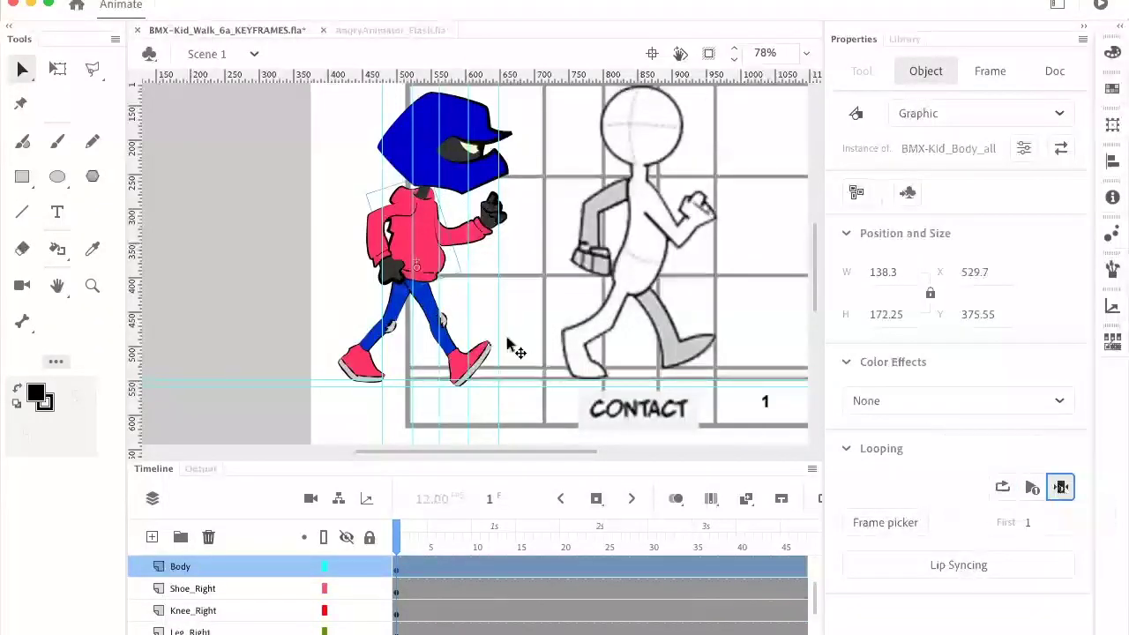
Step: Set both leg instances and both shoe instances to single-frame looping
left_click(436, 315)
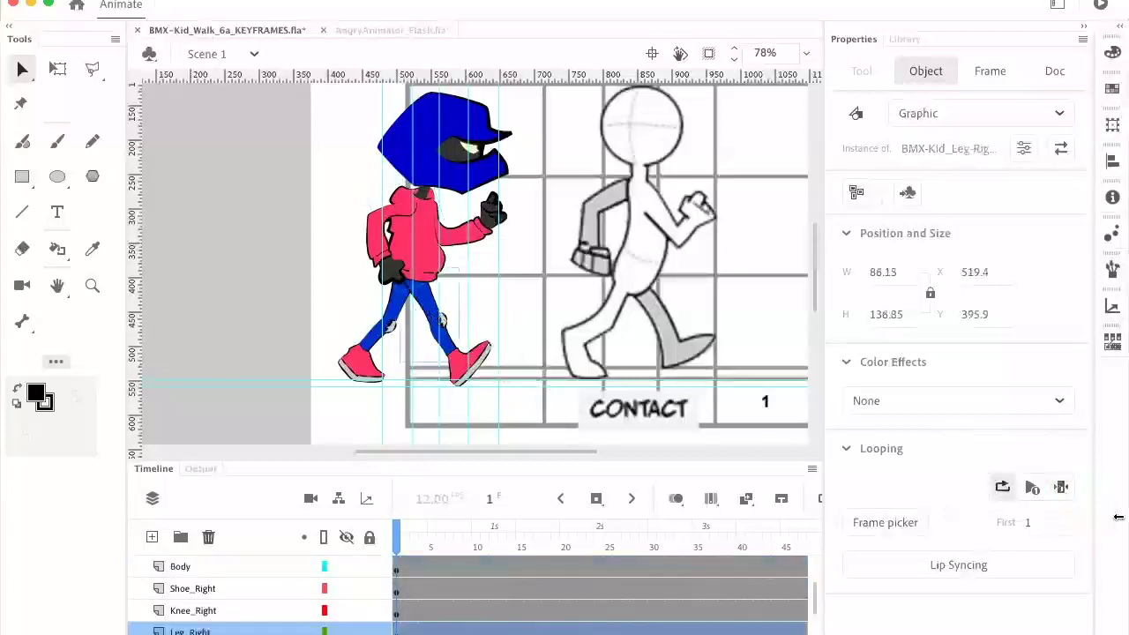
left_click(1061, 487)
left_click(395, 325)
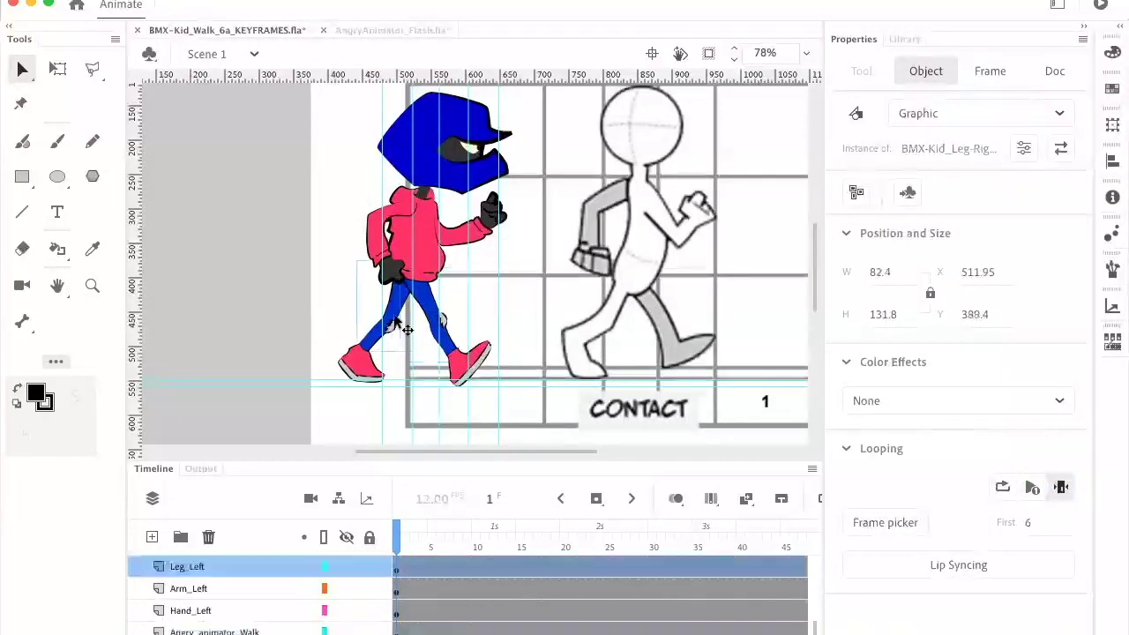
left_click(1061, 487)
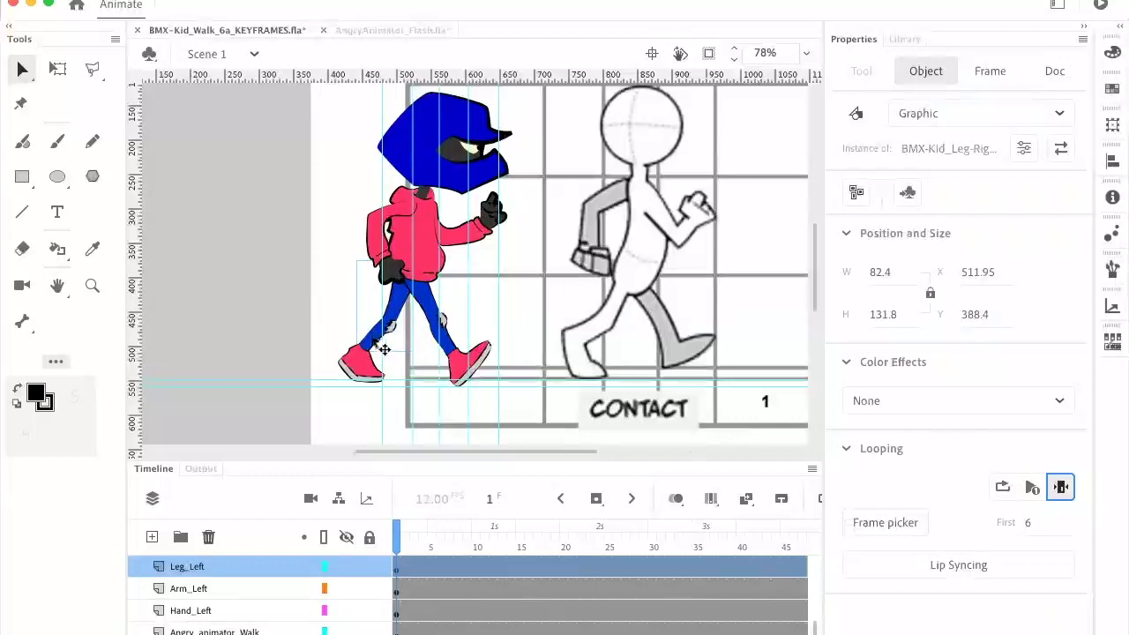
left_click(359, 364)
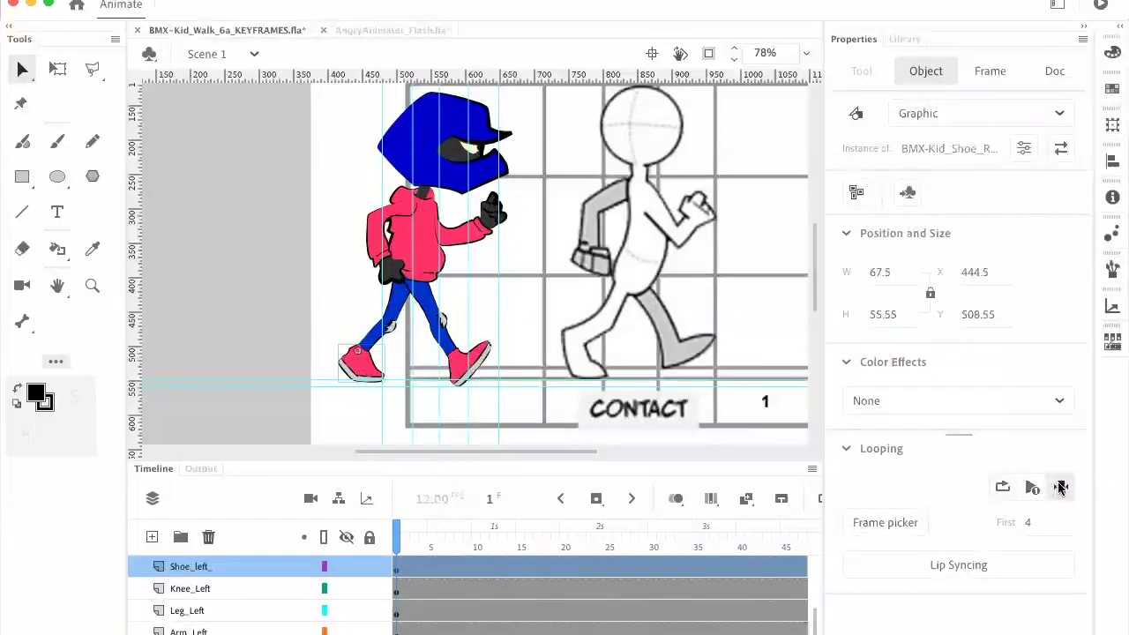
left_click(472, 360)
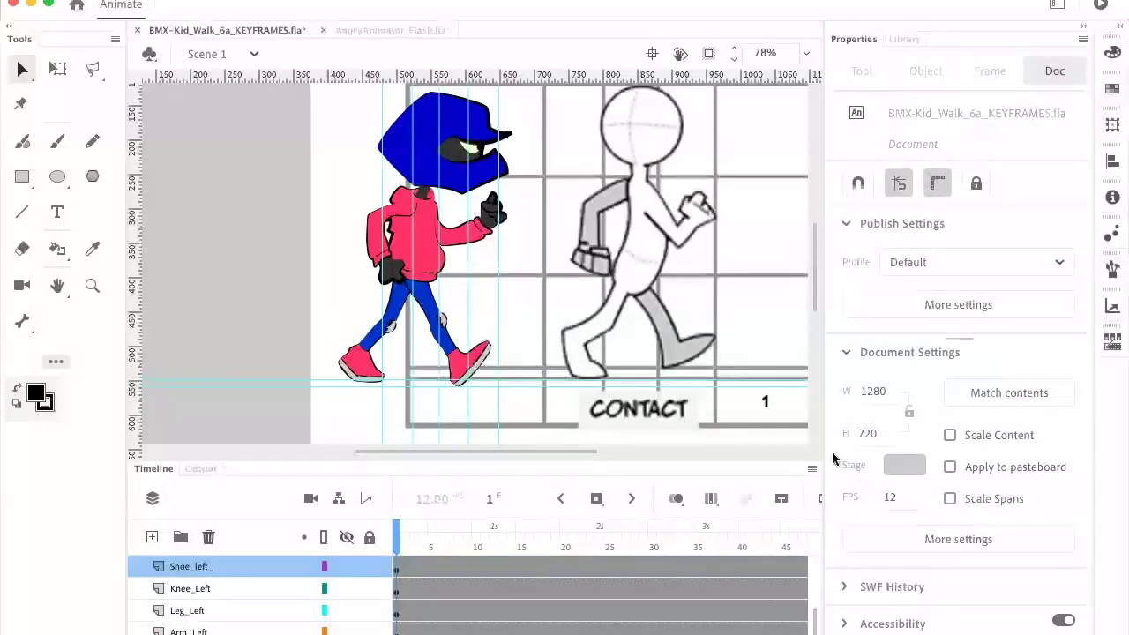
left_click(476, 360)
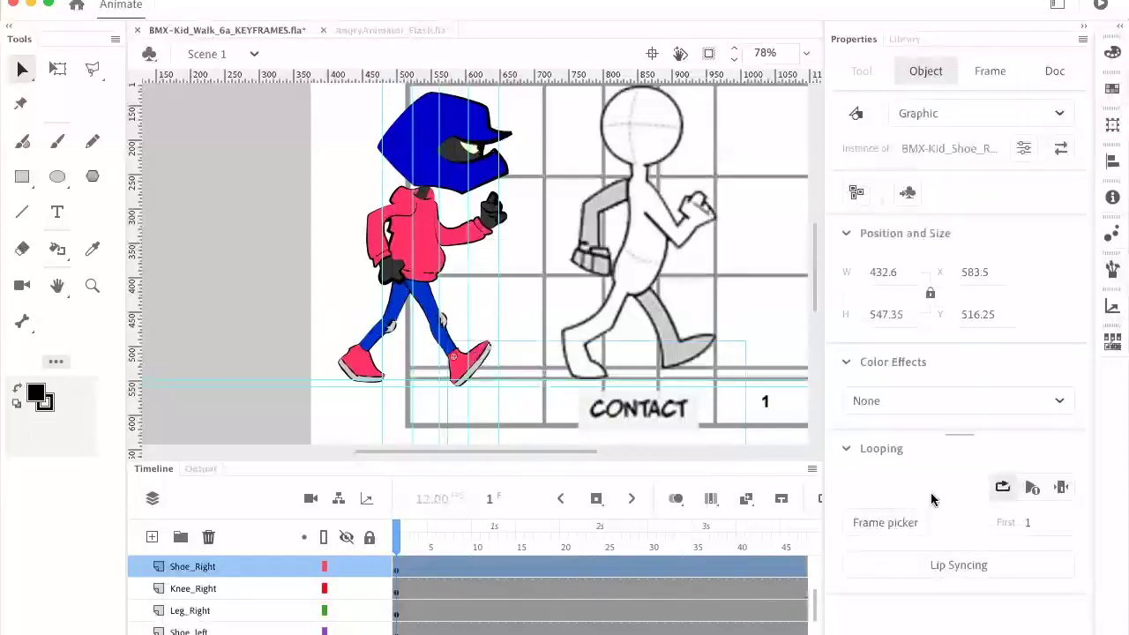
left_click(1061, 487)
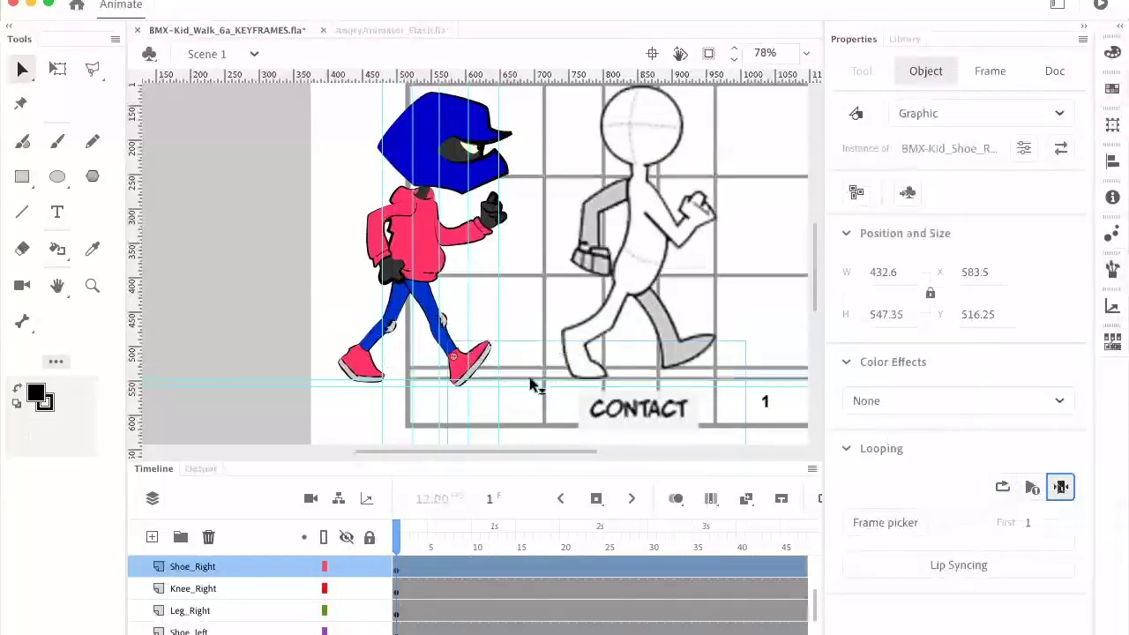
Step: Check the right and left hand instances at frames 1 and 2 along with their looping options, ending at frame 1
left_click(392, 270)
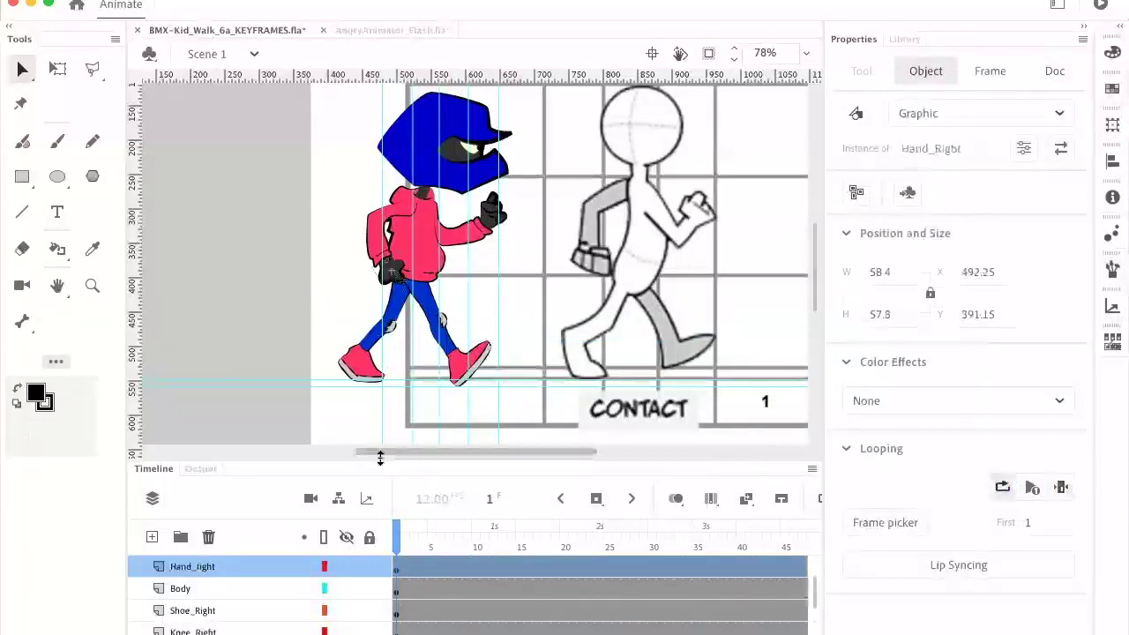
mouse_move(397, 537)
left_mouse_down()
mouse_move(434, 547)
mouse_move(403, 535)
left_mouse_up()
left_click(512, 255)
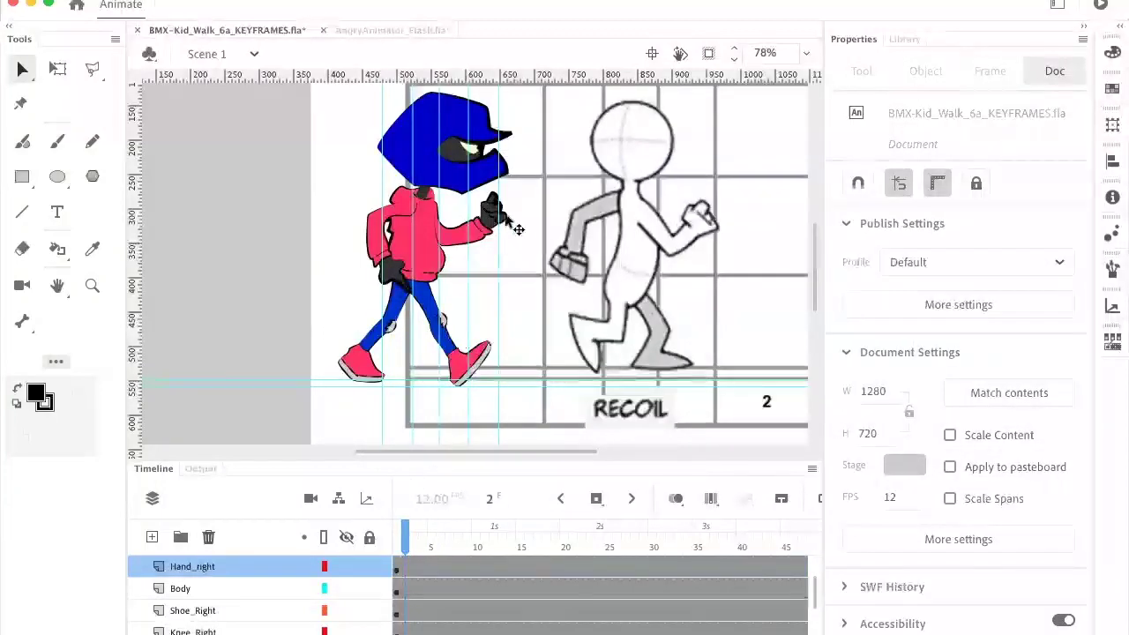
left_click(500, 219)
left_click(407, 540)
left_click_drag(422, 541, 397, 538)
left_click(378, 411)
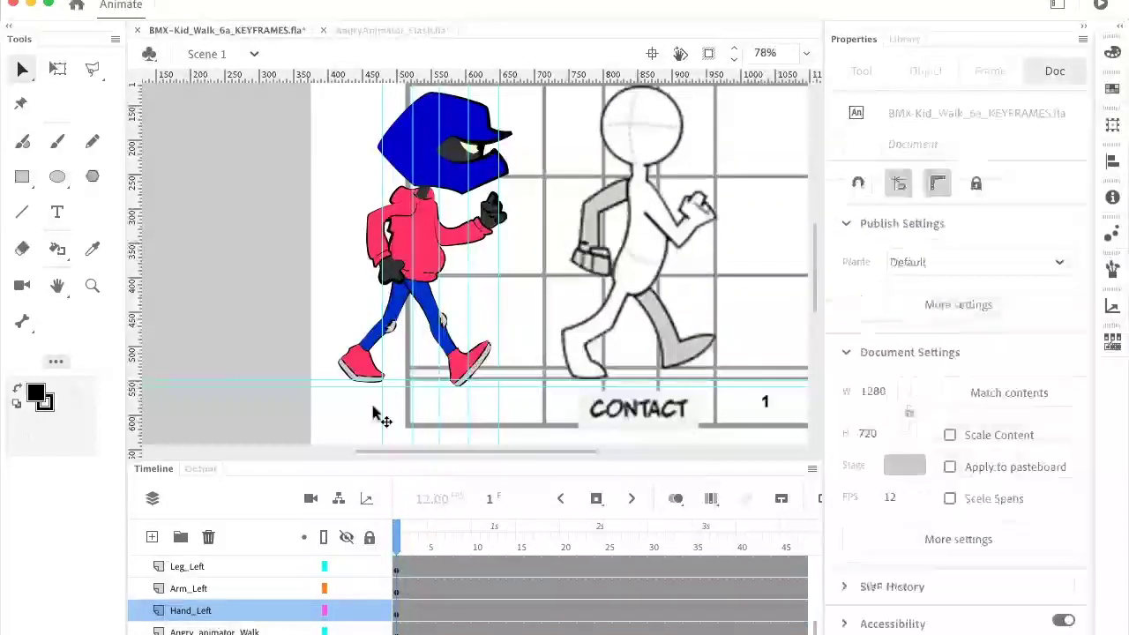
left_click(408, 293)
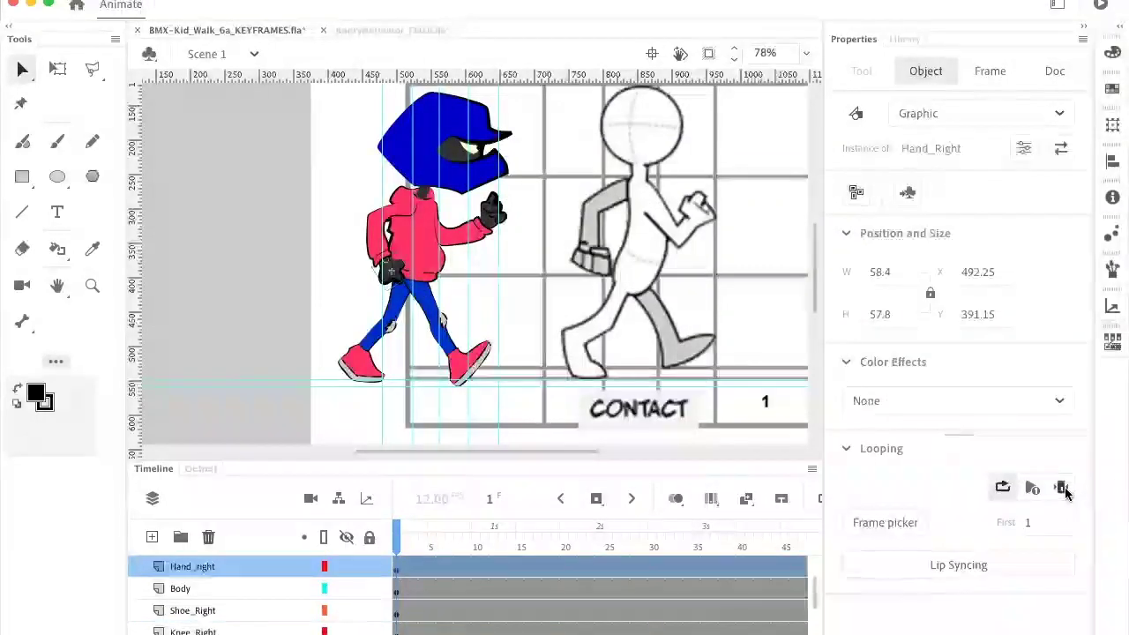
mouse_move(409, 539)
left_mouse_down()
mouse_move(423, 548)
mouse_move(398, 549)
left_mouse_up()
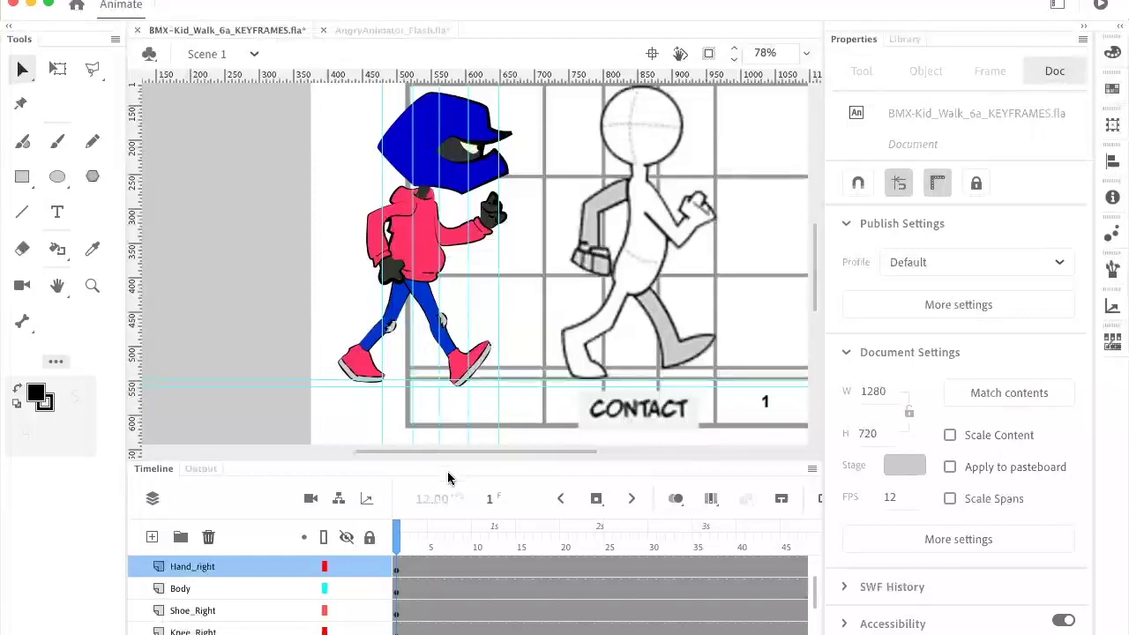
Step: Go to frame 2 and enlarge the timeline area until every layer from Eye to Angry_animator_Walk shows
left_click_drag(454, 459, 467, 425)
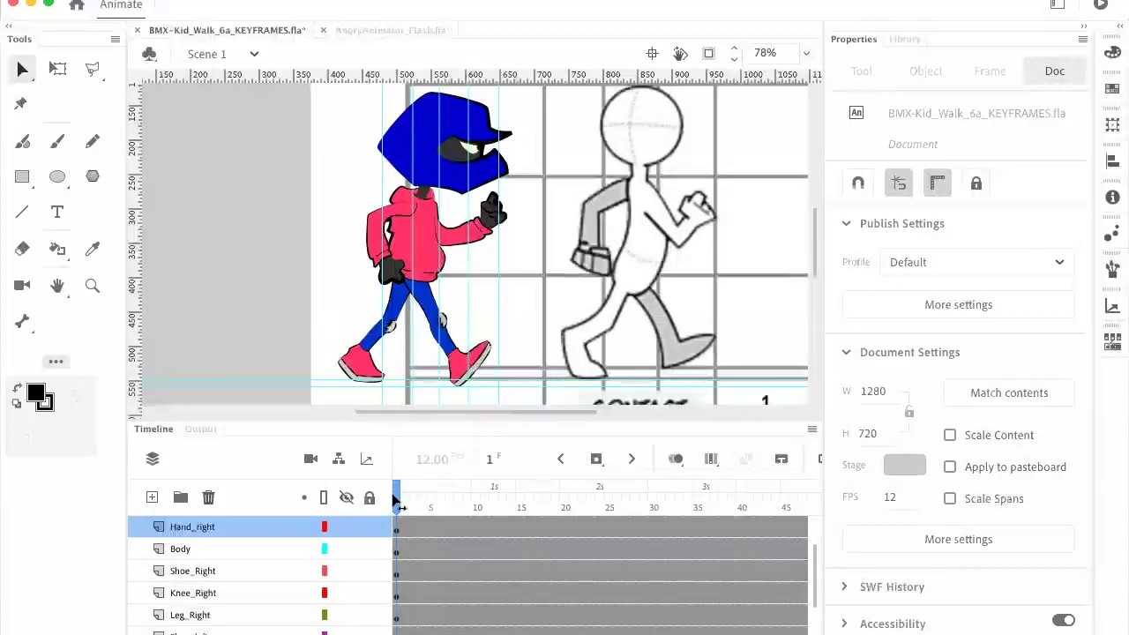
left_click_drag(399, 502, 409, 501)
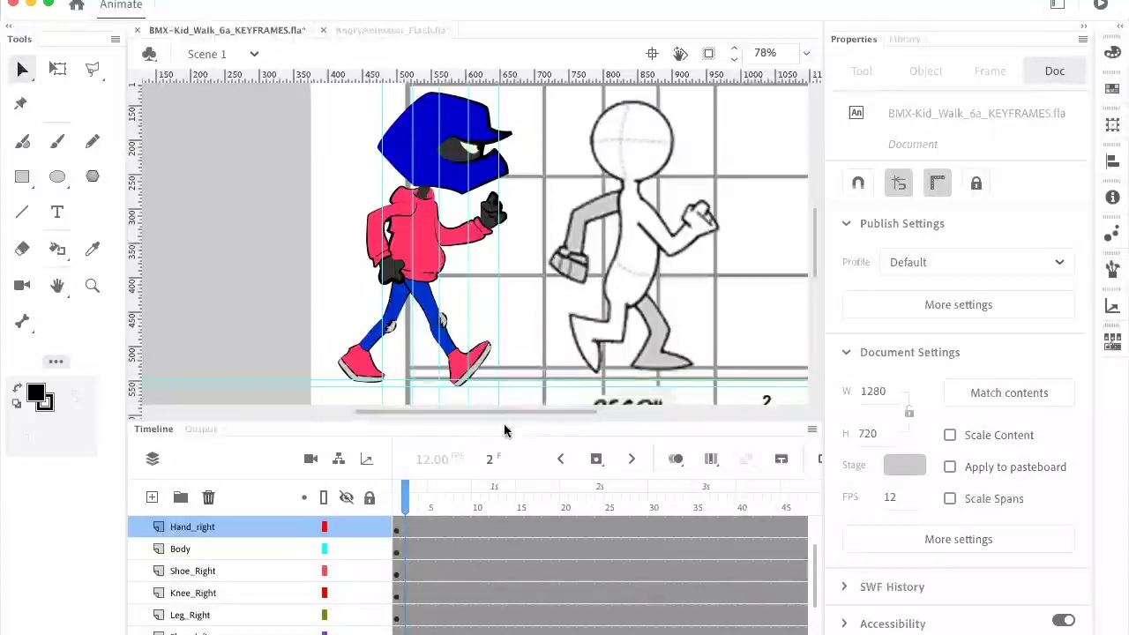
left_click_drag(513, 423, 522, 413)
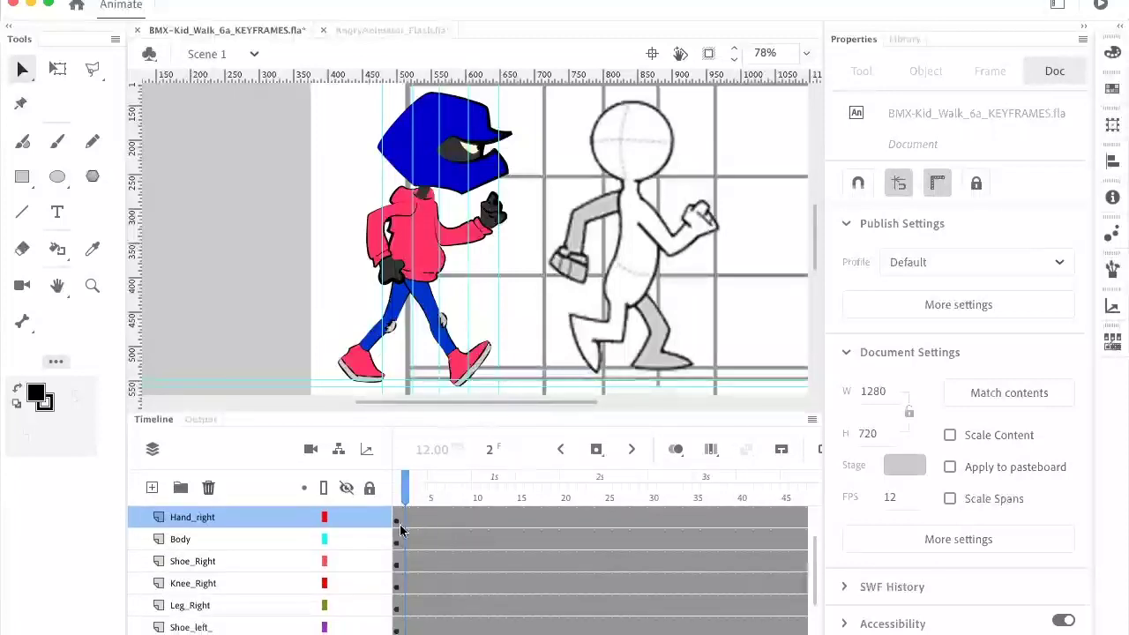
left_click_drag(456, 410, 519, 309)
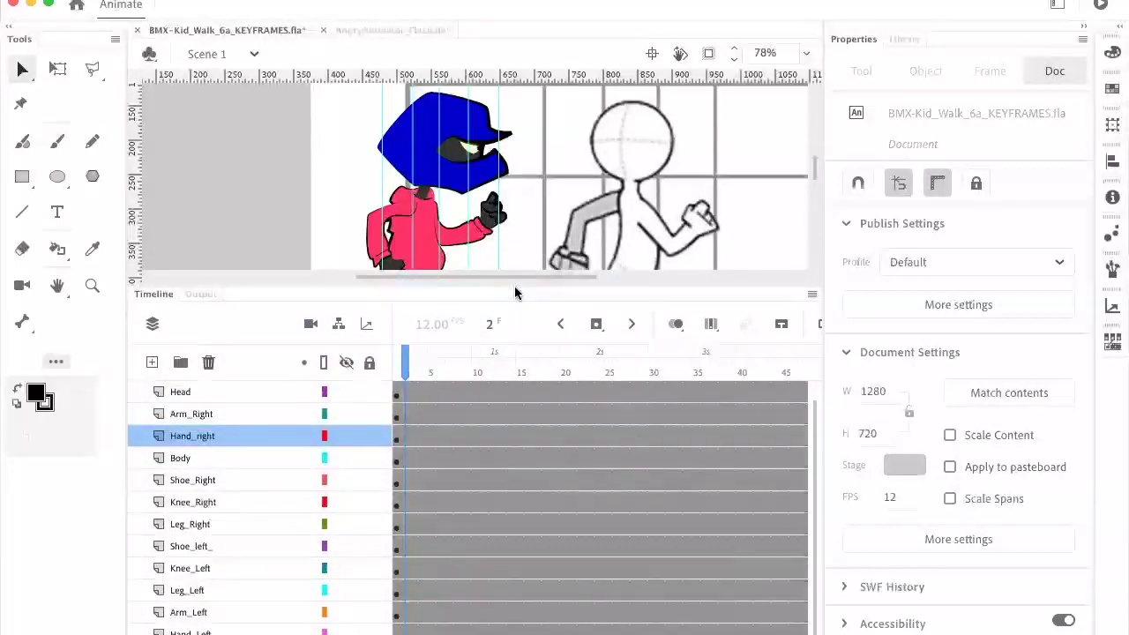
mouse_move(525, 274)
left_mouse_down()
mouse_move(534, 247)
mouse_move(527, 257)
left_mouse_up()
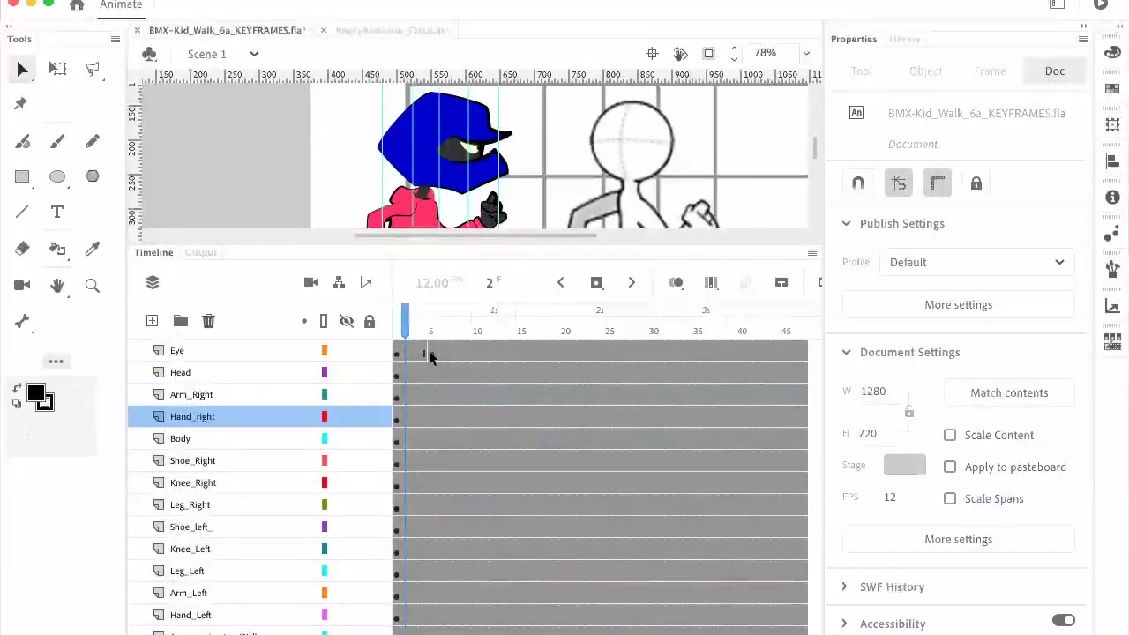
left_click_drag(491, 246, 512, 419)
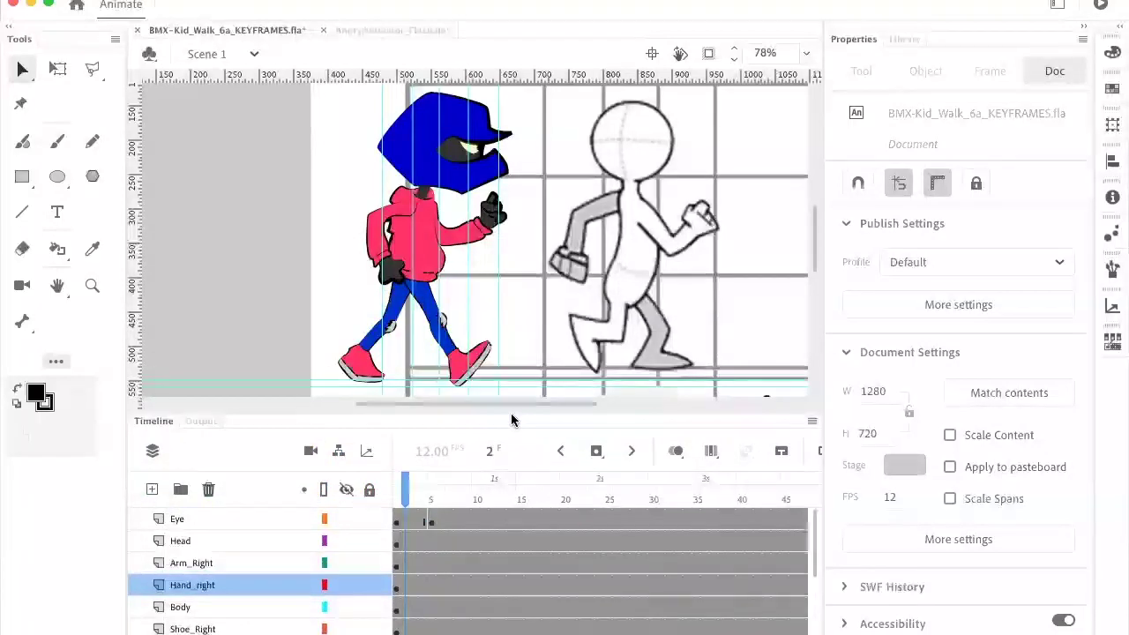
left_click_drag(512, 420, 553, 223)
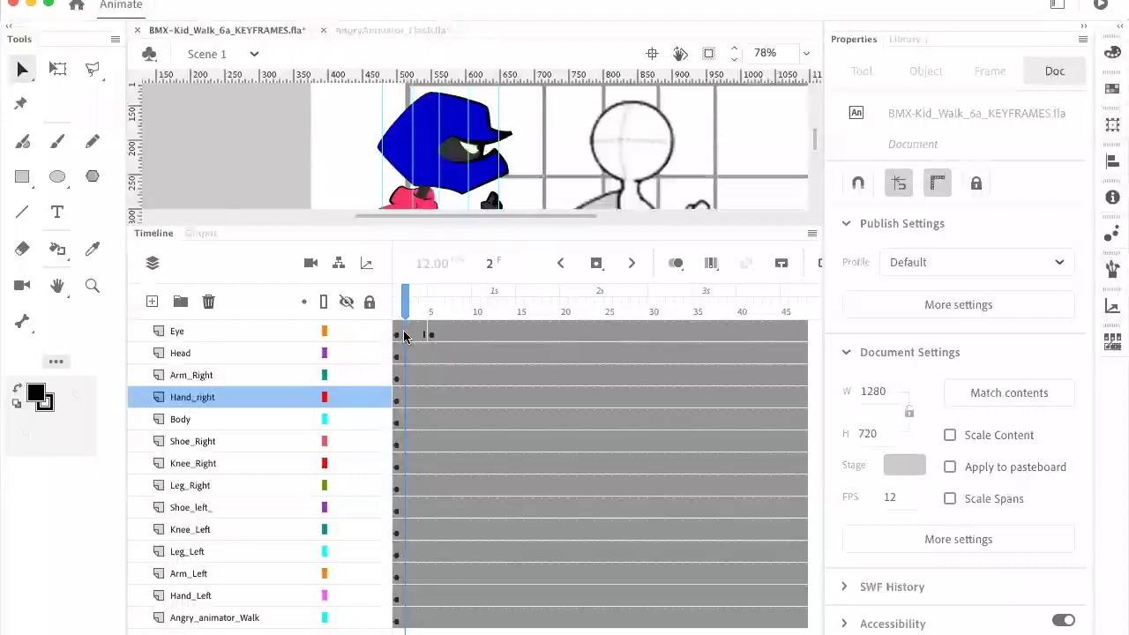
Step: Insert keyframes at frame 2 on all layers from Eye to Angry_animator_Walk, and shrink the timeline area to reveal the full character
left_click_drag(405, 336, 403, 617)
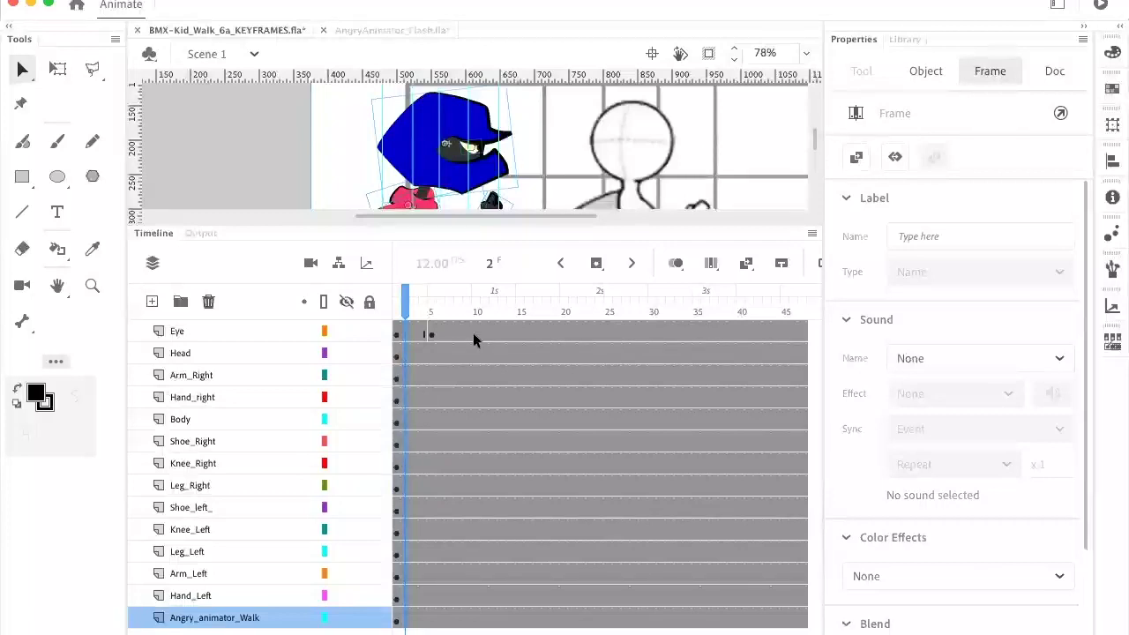
right_click(404, 336)
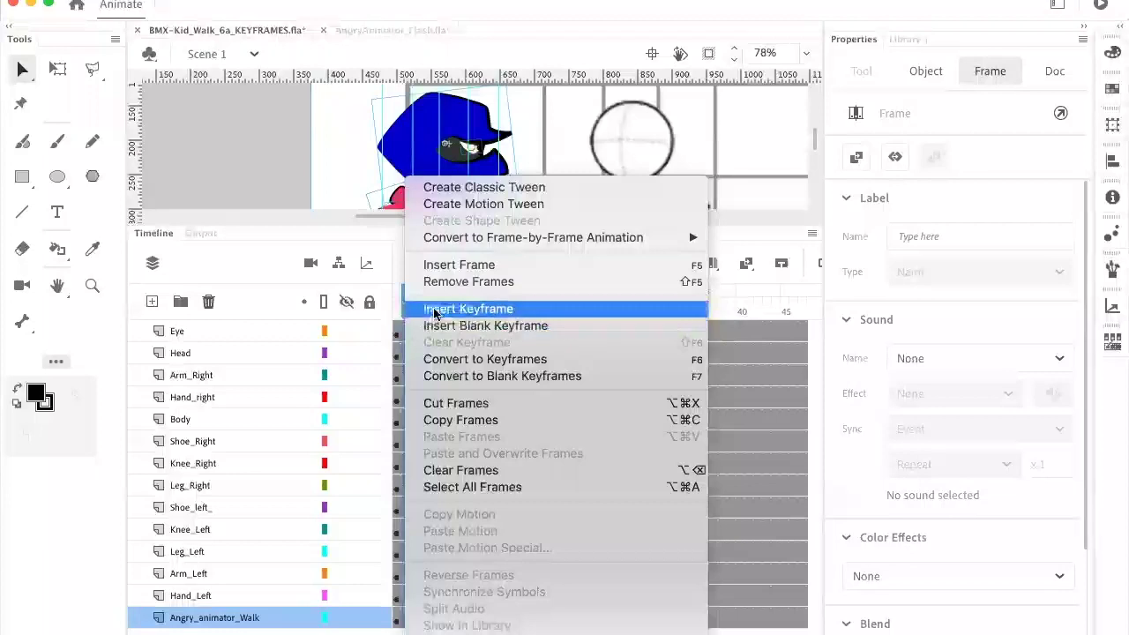
left_click(439, 310)
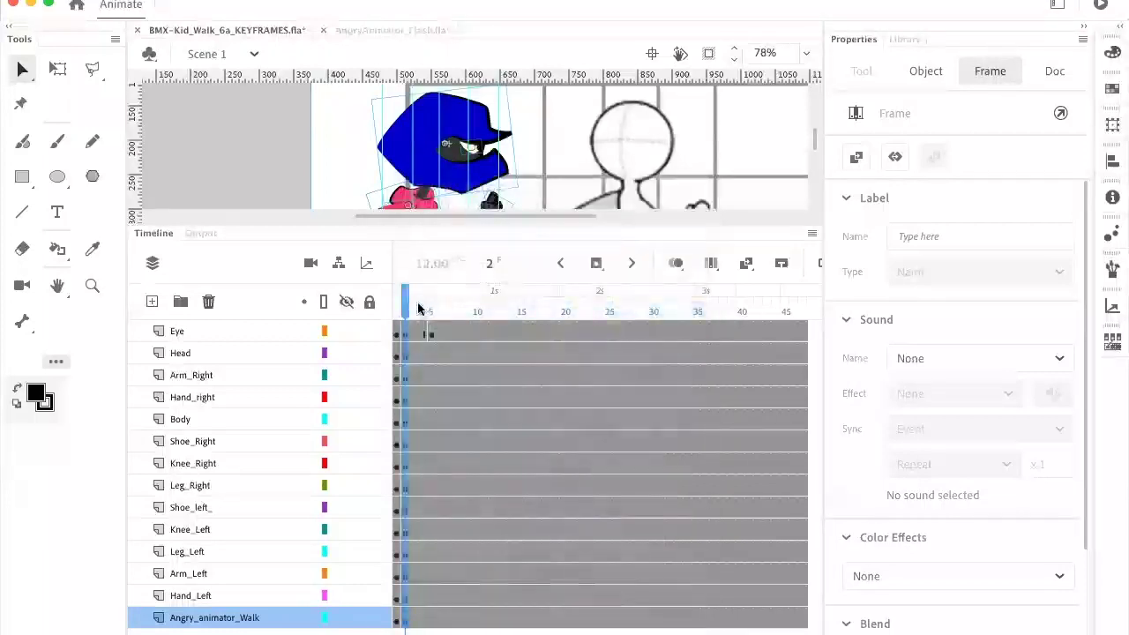
left_click_drag(474, 224, 483, 426)
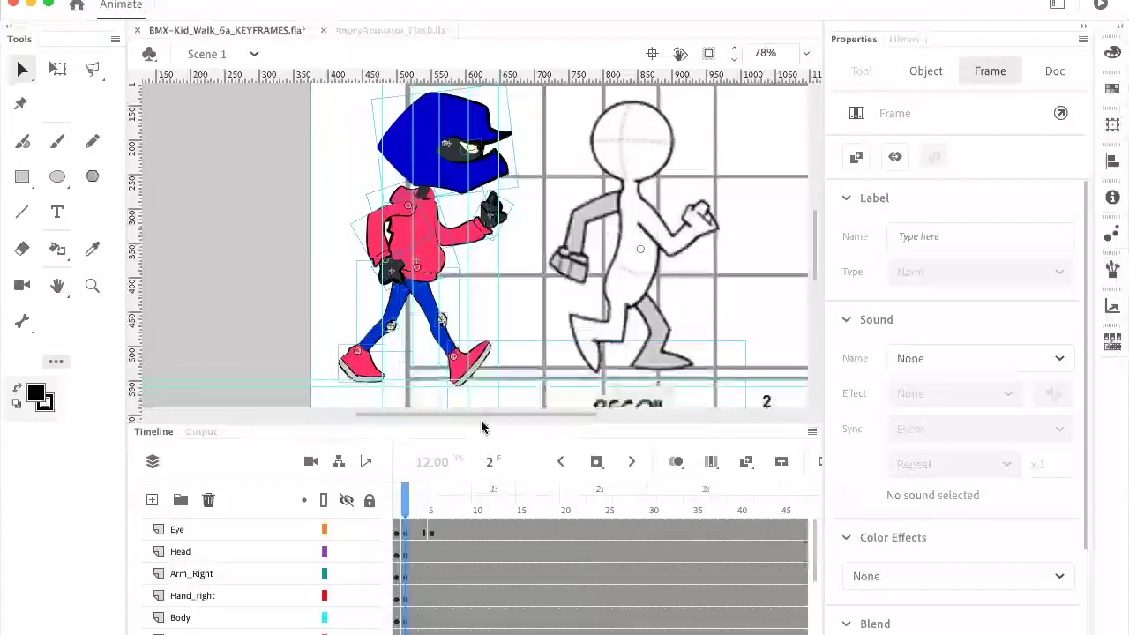
Step: At frame 2, pose the right leg with its symbol frame 9 and the right shoe with its symbol frame 2
left_click(433, 311)
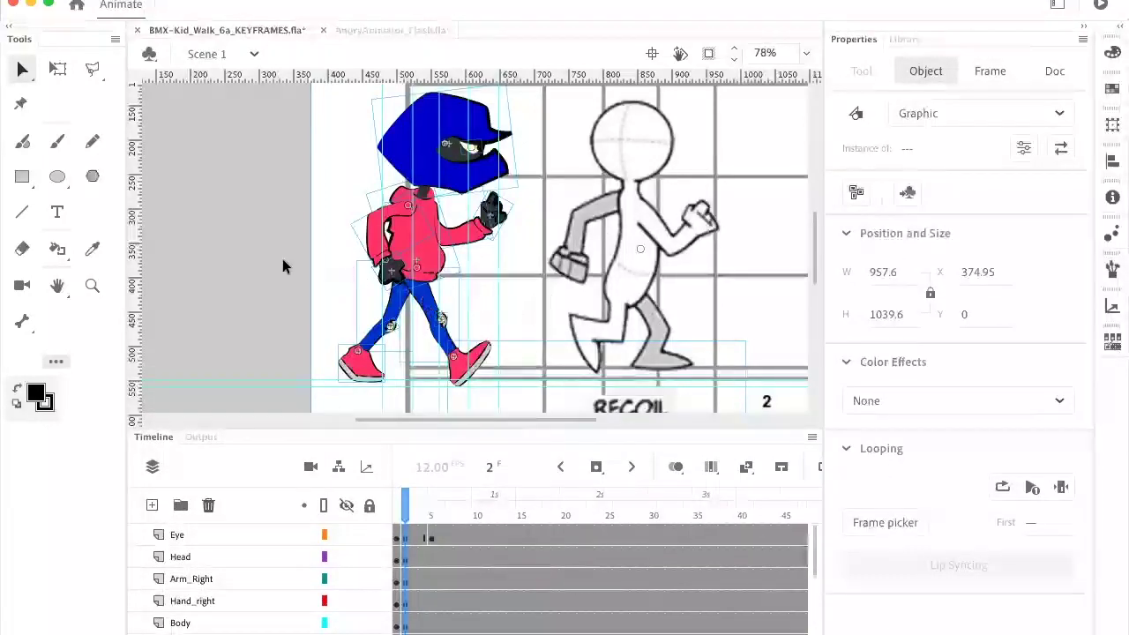
left_click(334, 277)
left_click(433, 310)
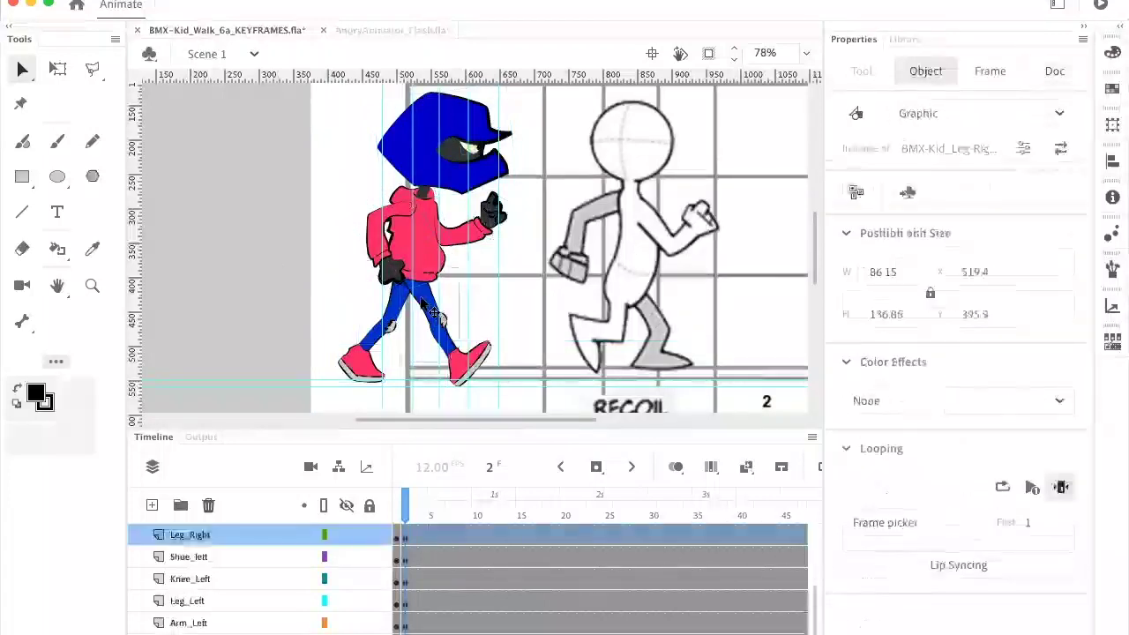
left_click(886, 523)
left_click_drag(975, 260, 977, 36)
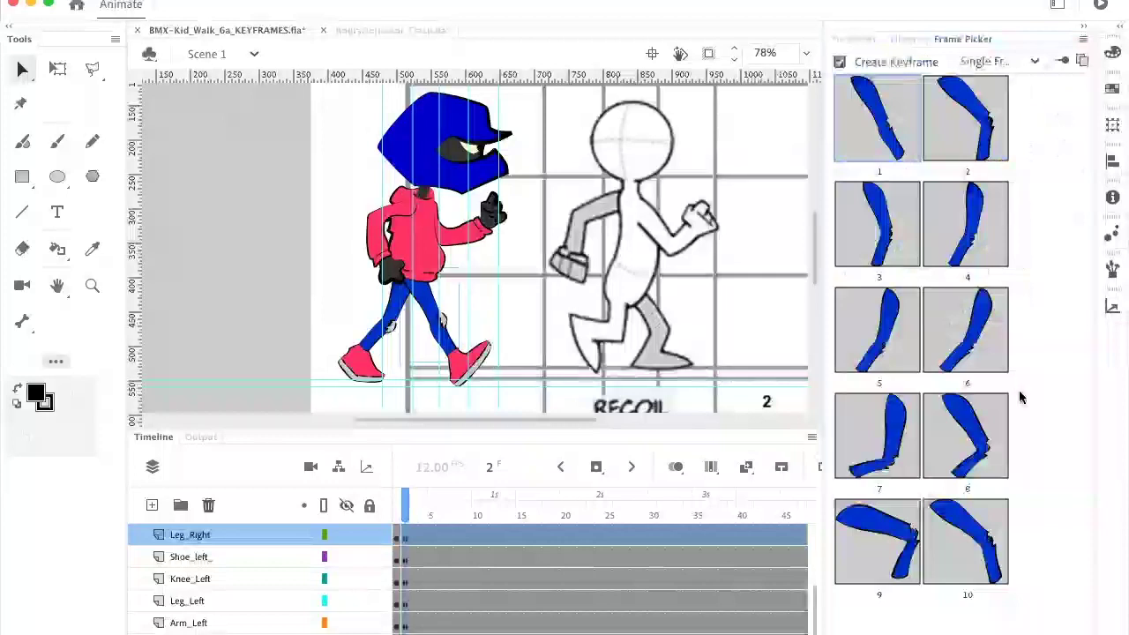
left_click(880, 532)
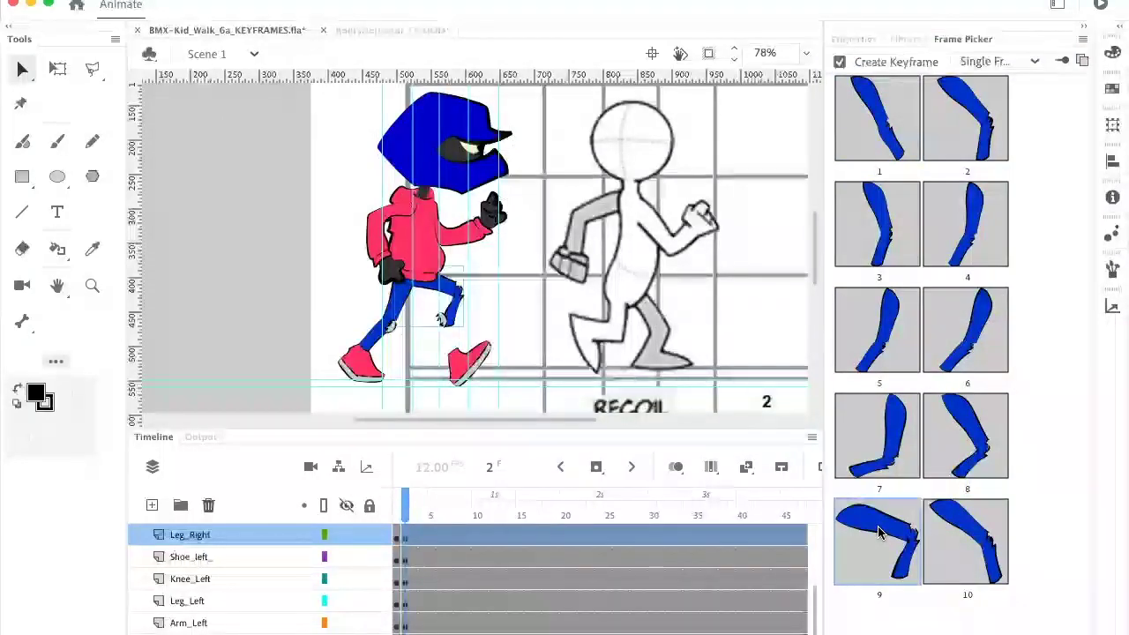
left_click(470, 377)
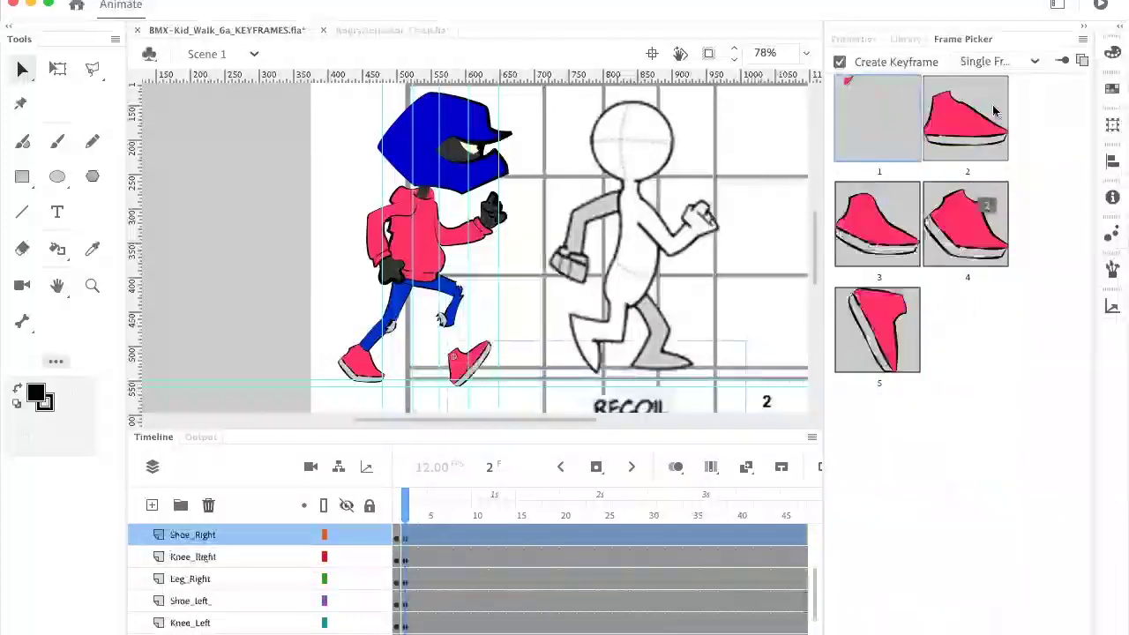
left_click(968, 131)
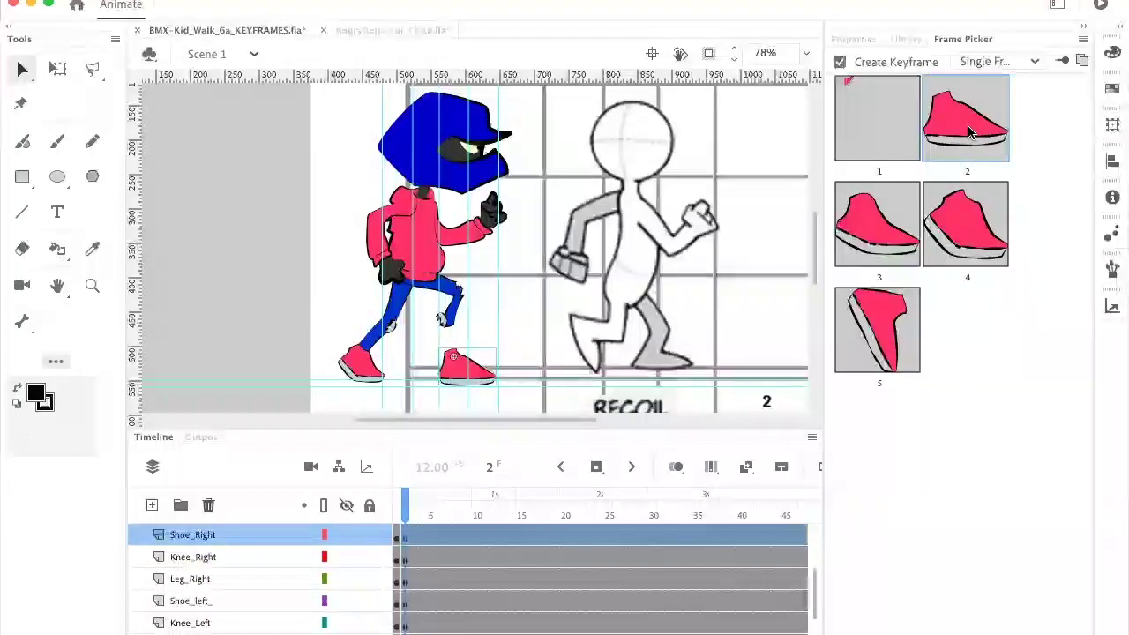
Step: Switch the left leg to its symbol frame 7 and slide the right shoe back until its toe meets the previous vertical guide
left_click(406, 318)
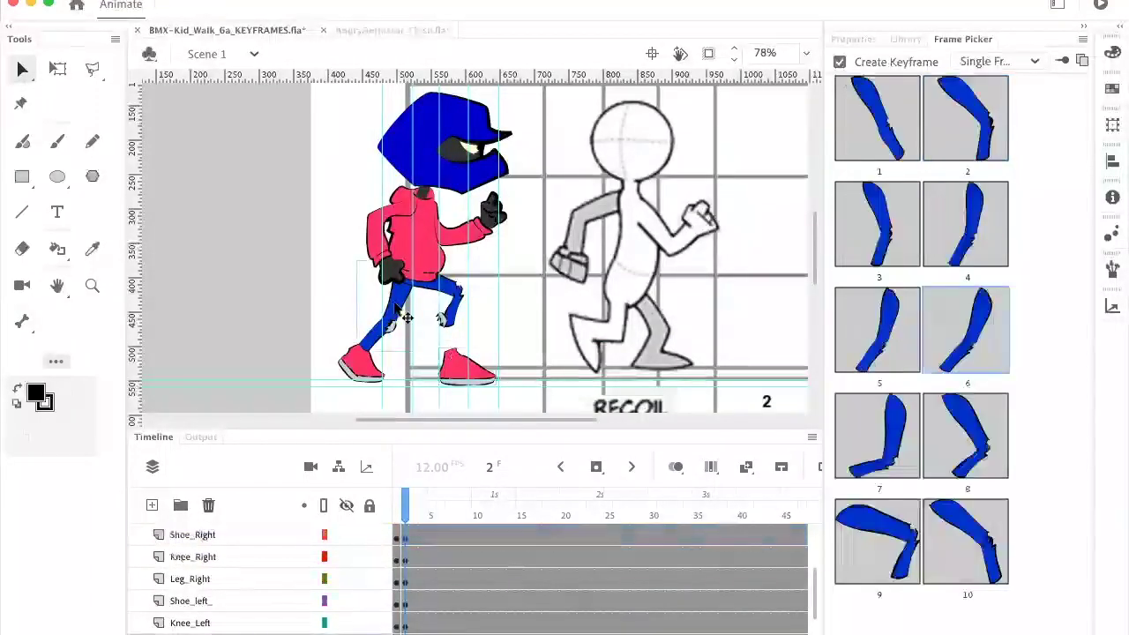
left_click(900, 426)
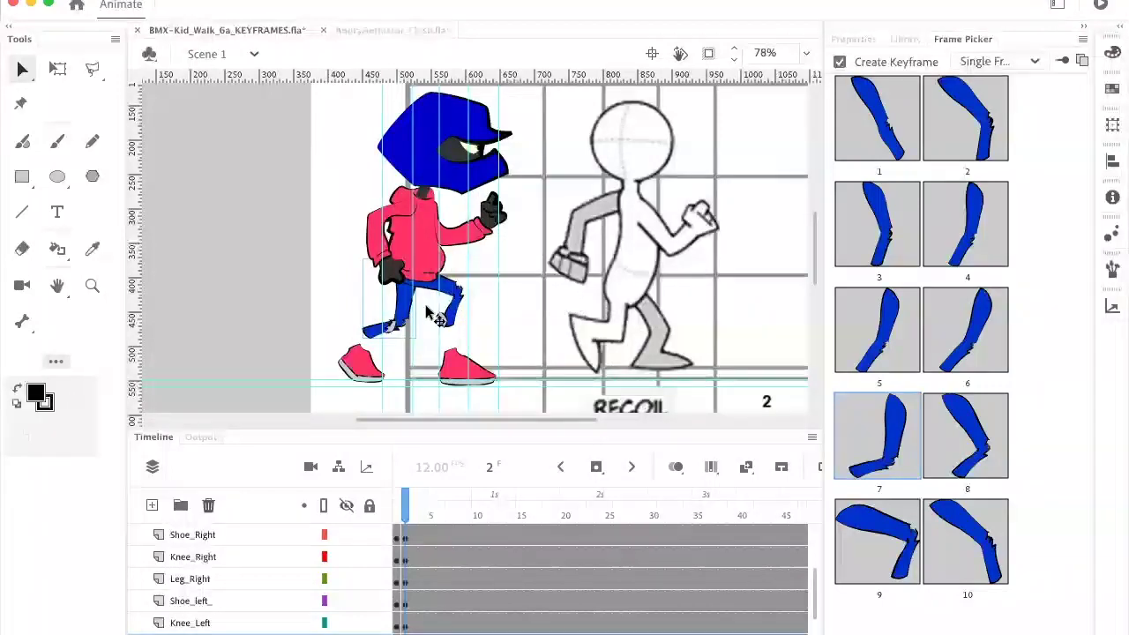
left_click(455, 377)
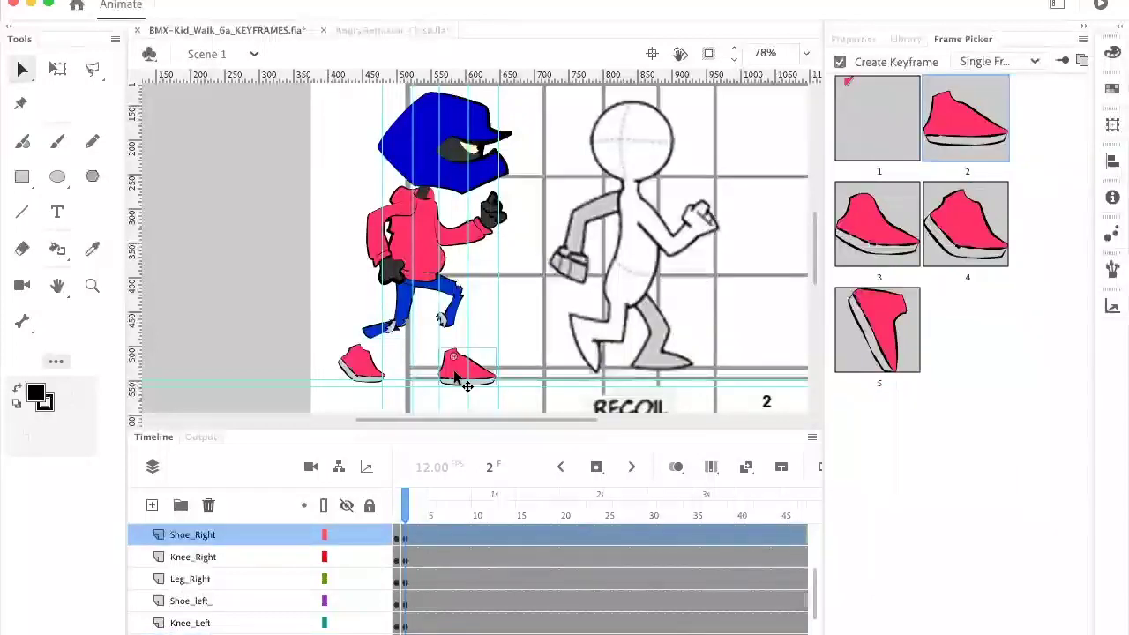
left_click_drag(455, 378, 430, 378)
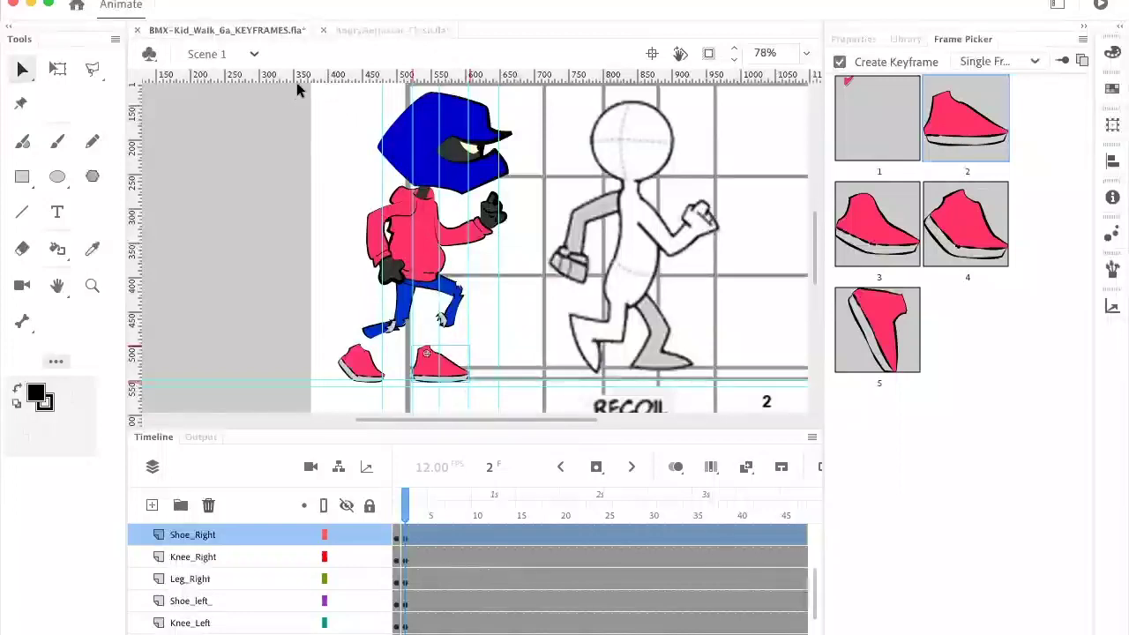
Step: Lock the Angry_animator_Walk layer and convert it to a guide layer
left_click_drag(300, 93, 510, 305)
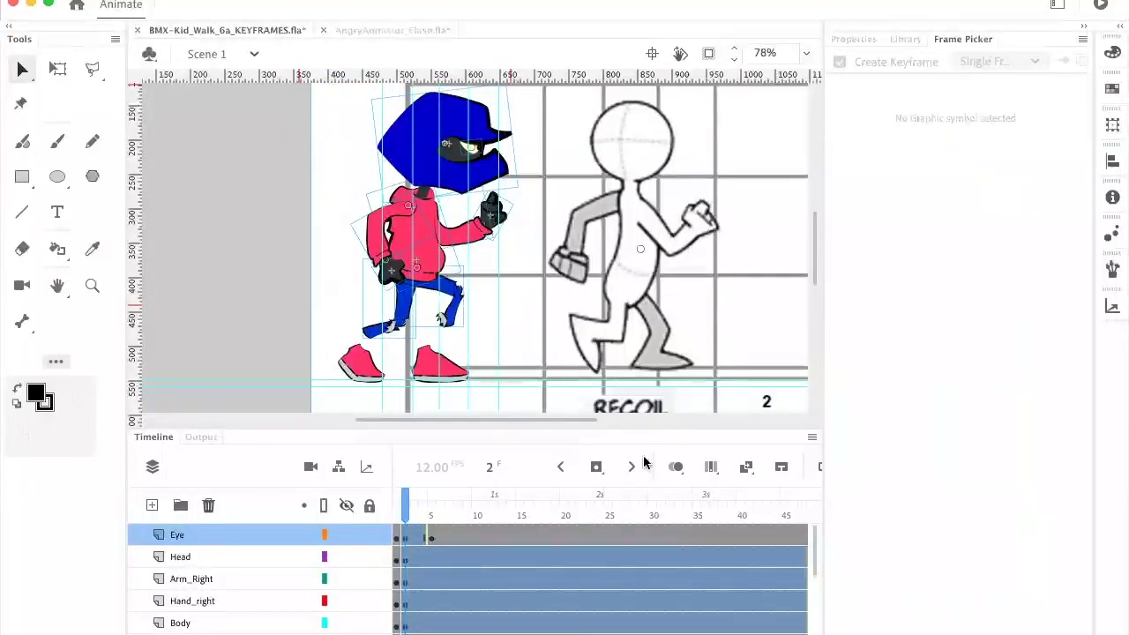
left_click_drag(812, 542, 806, 629)
mouse_move(366, 623)
left_click(369, 624)
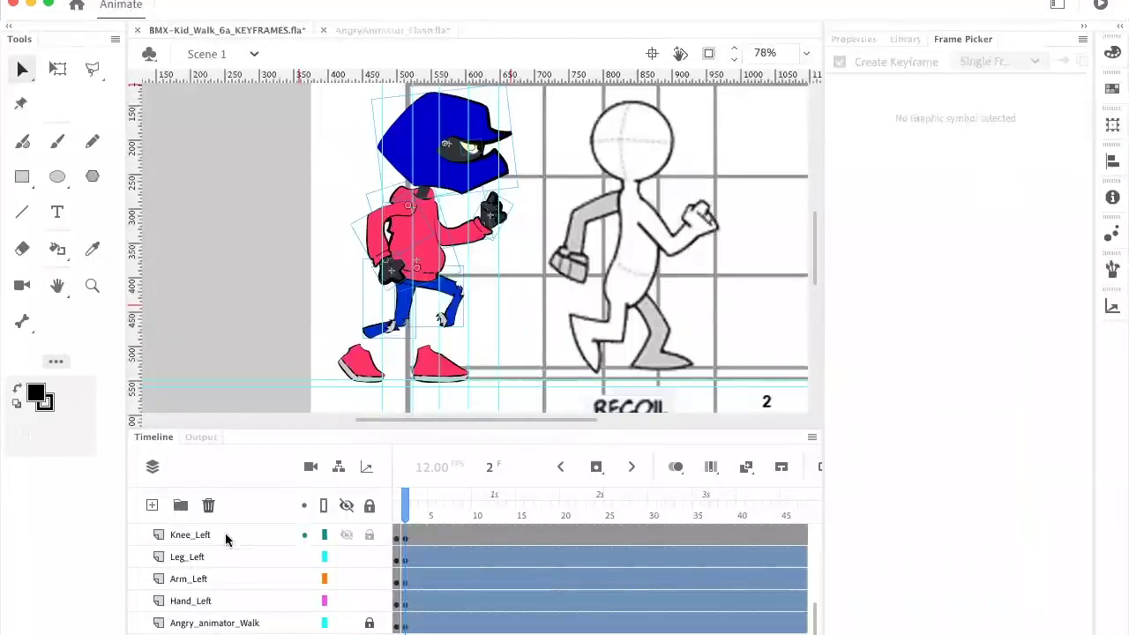
right_click(145, 625)
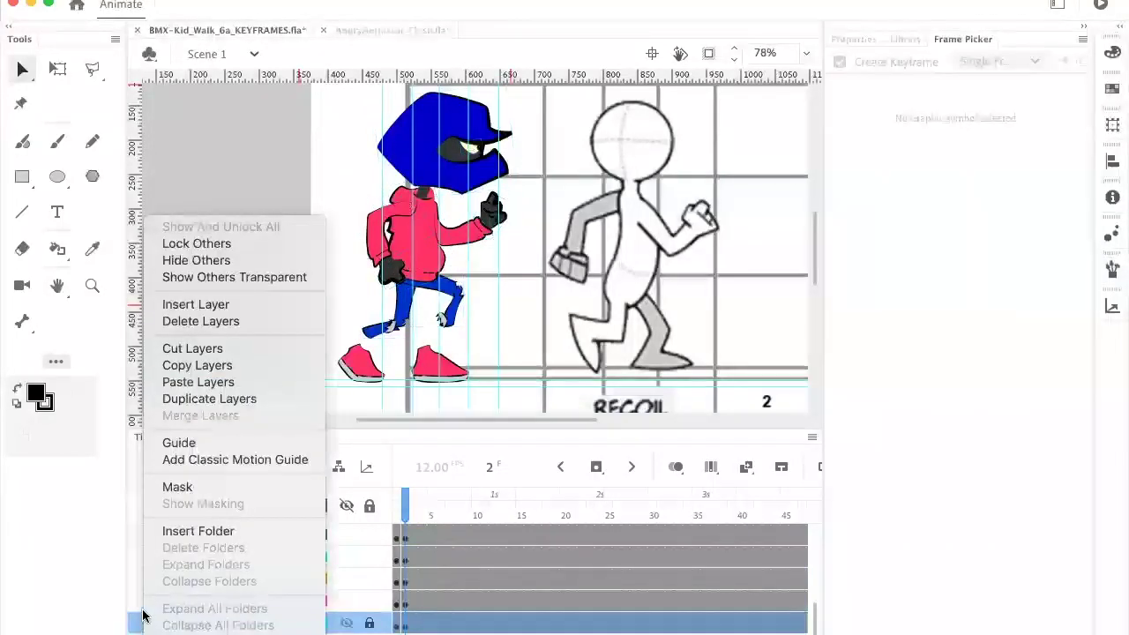
left_click(172, 442)
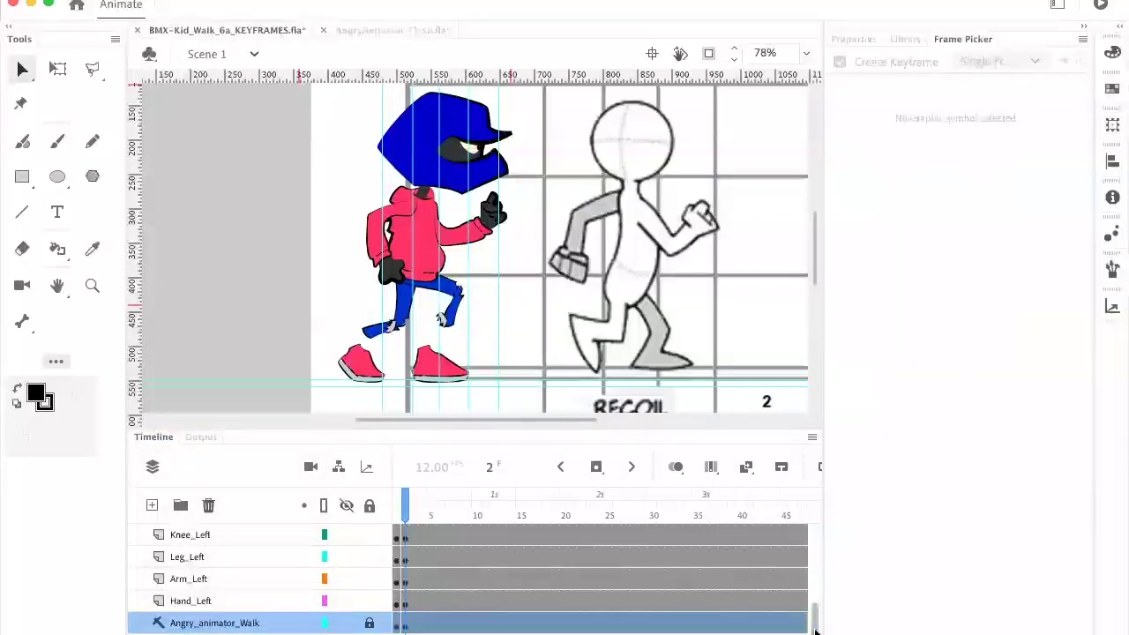
scroll(814, 598, "up", 5)
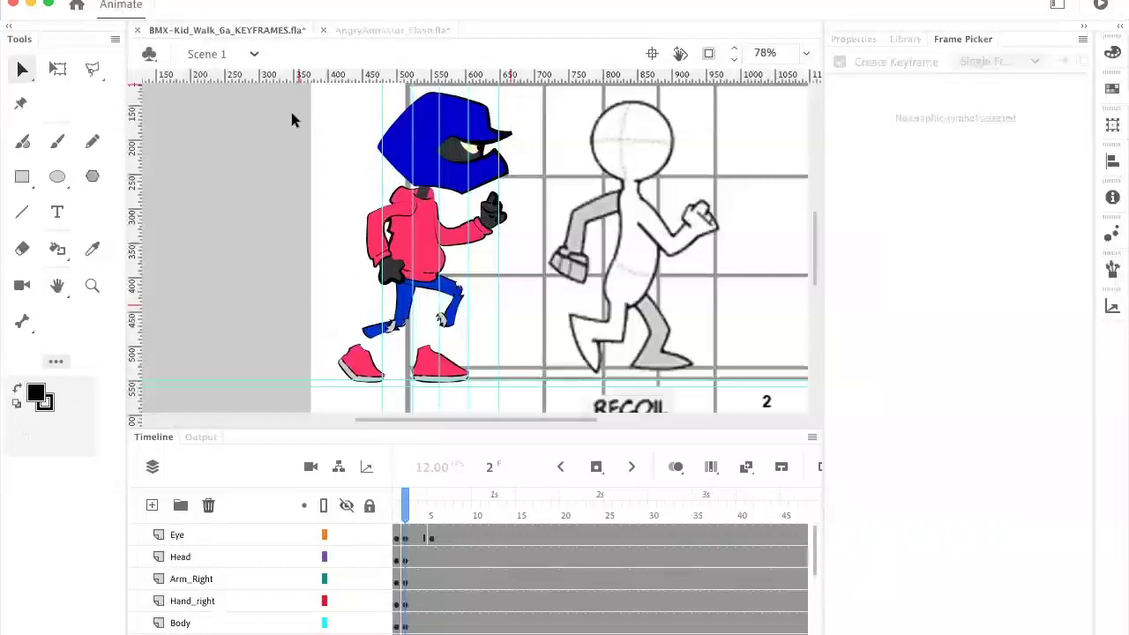
left_click_drag(279, 82, 415, 285)
left_click(415, 285)
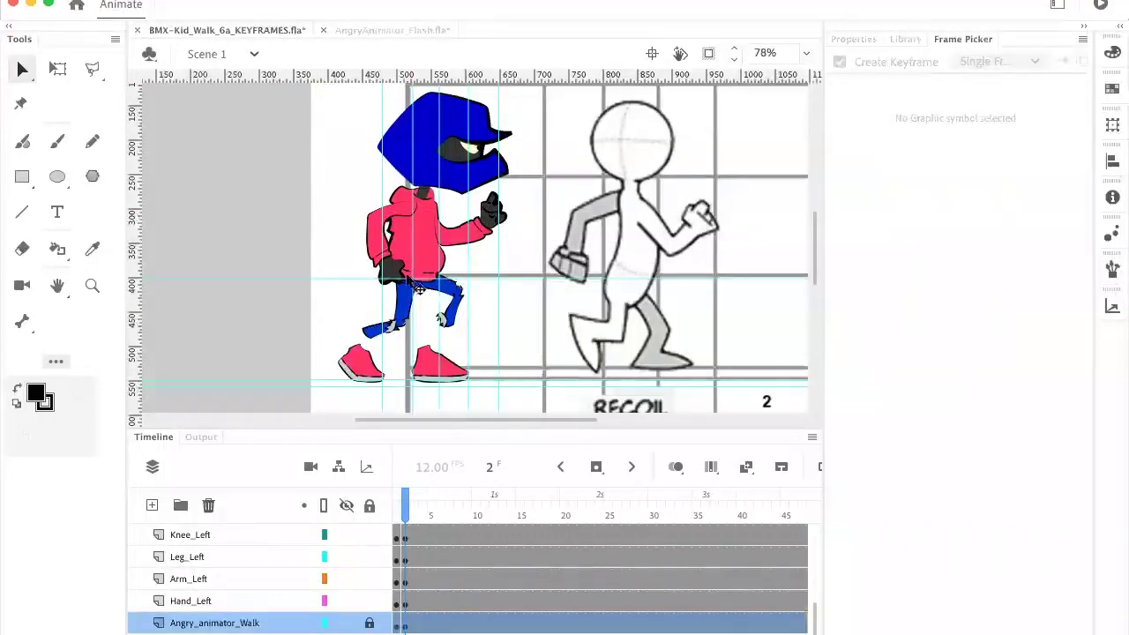
left_click_drag(310, 279, 336, 58)
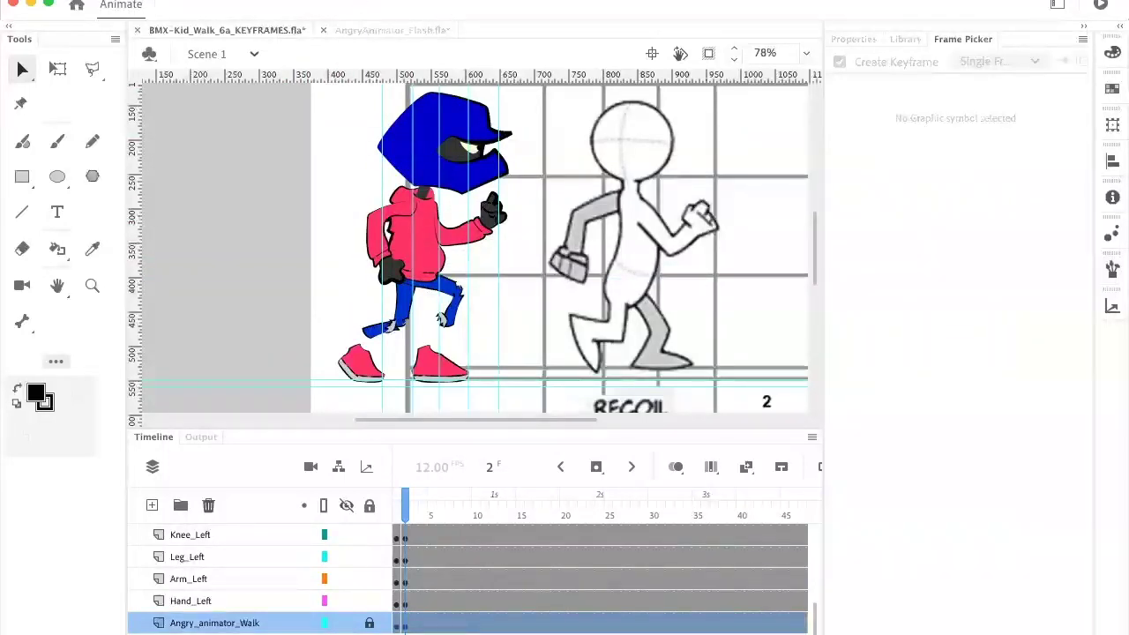
Step: Lock the ruler guides so they cannot be moved
left_click(198, 1)
mouse_move(220, 146)
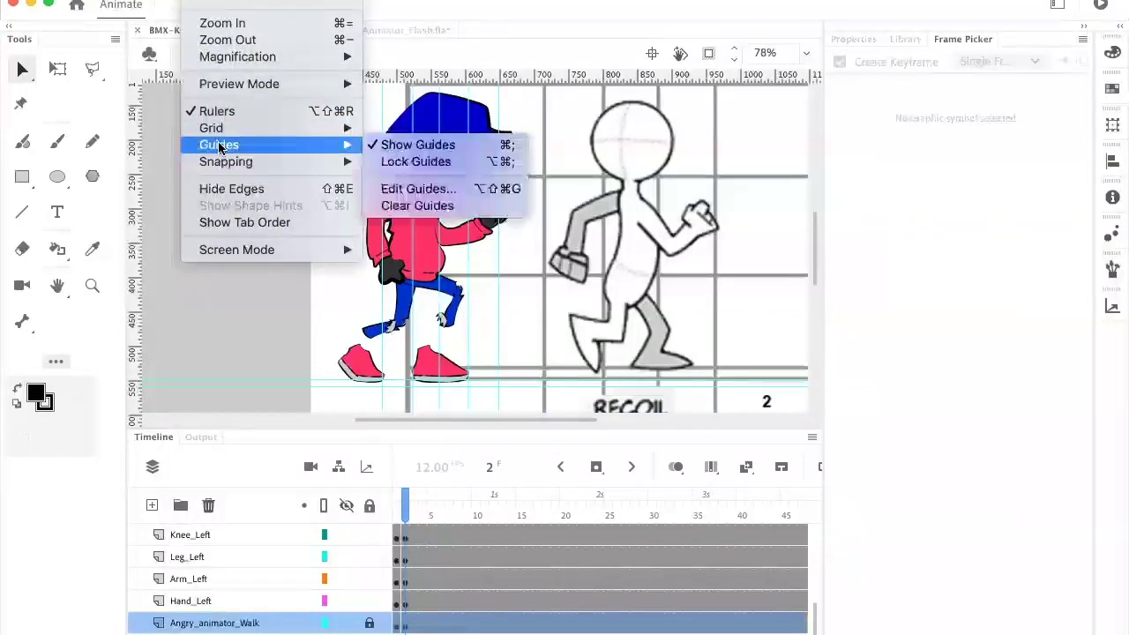
left_click(432, 161)
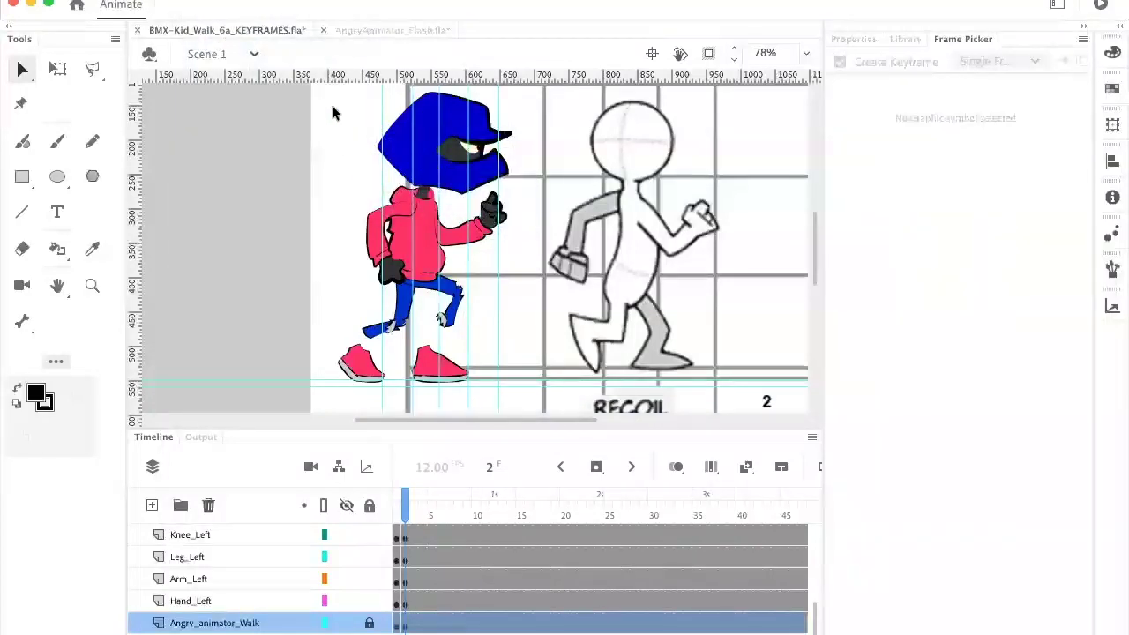
Step: Select all character parts except the shoes and move them back and down until the legs meet the shoes
left_click_drag(305, 91, 511, 310)
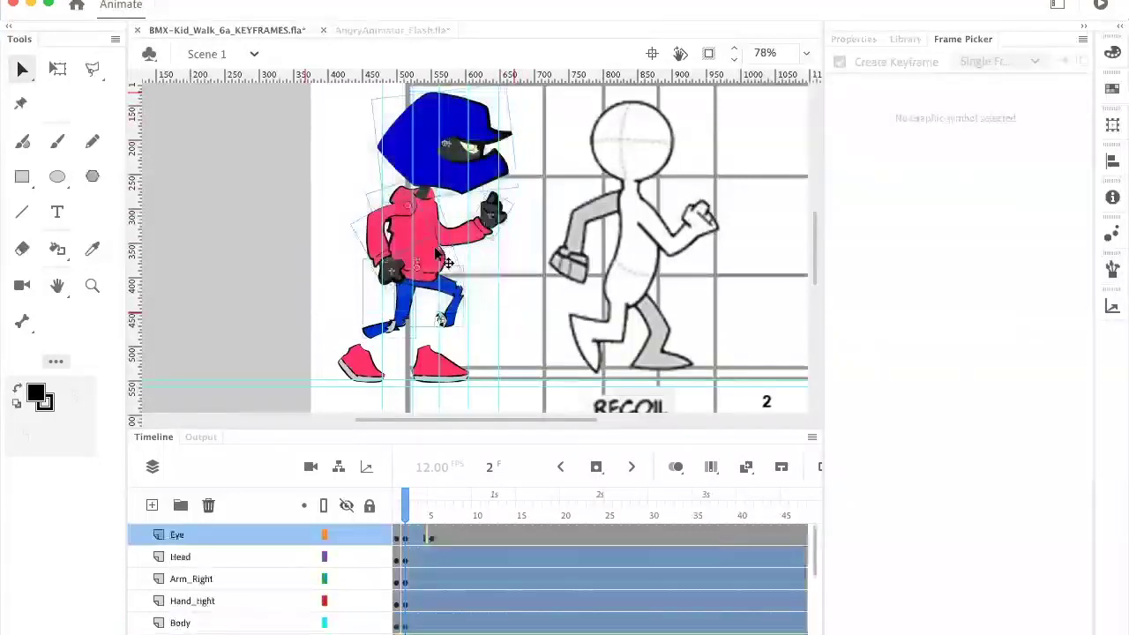
left_click_drag(431, 252, 405, 275)
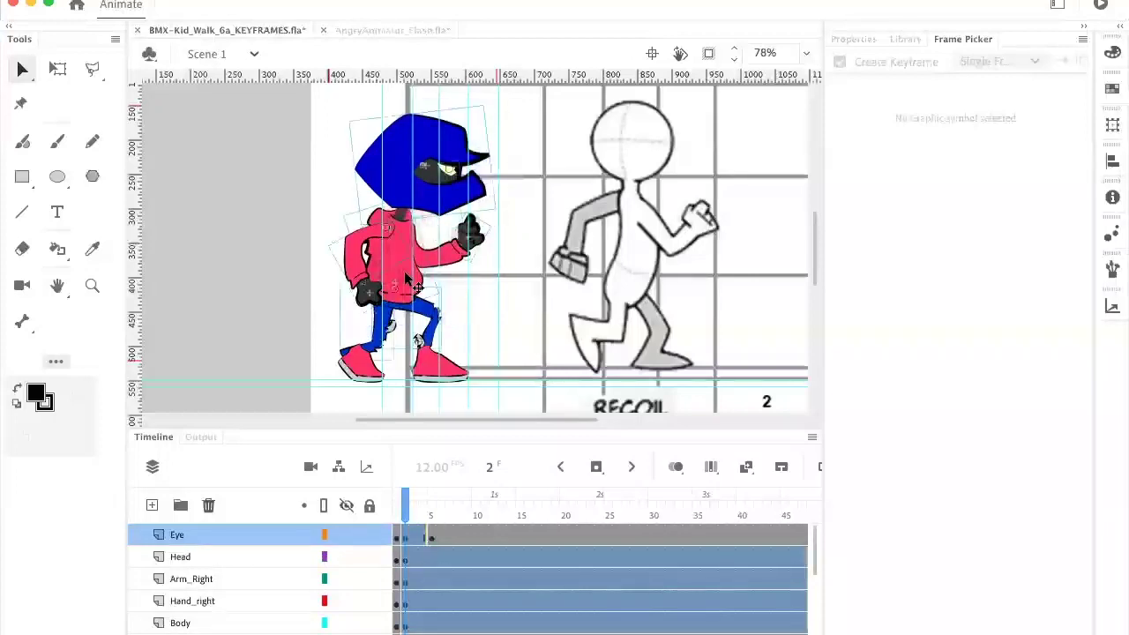
left_click(199, 202)
Step: Switch the body to its symbol frame 3 and shift the head forward over the bent neck
left_click(409, 272)
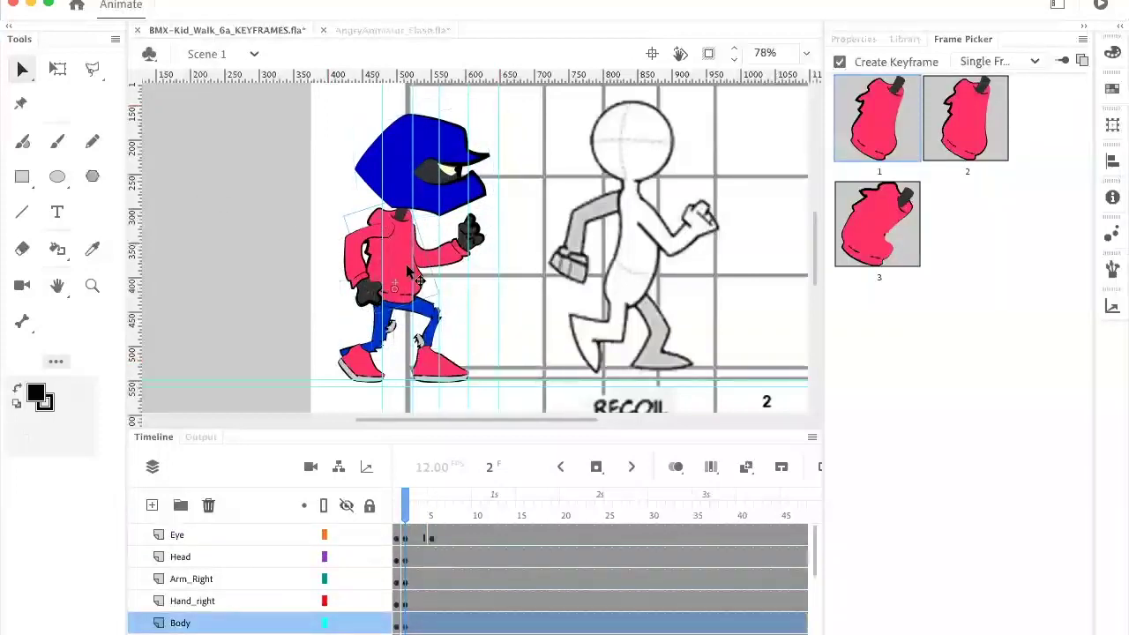
left_click(900, 212)
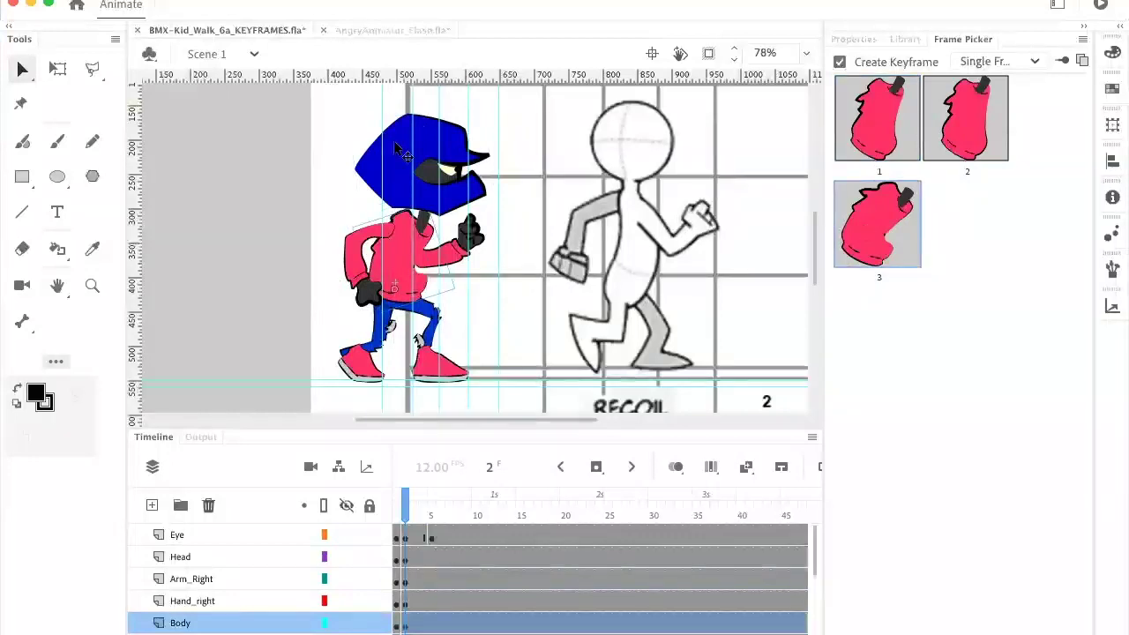
left_click_drag(404, 155, 427, 160)
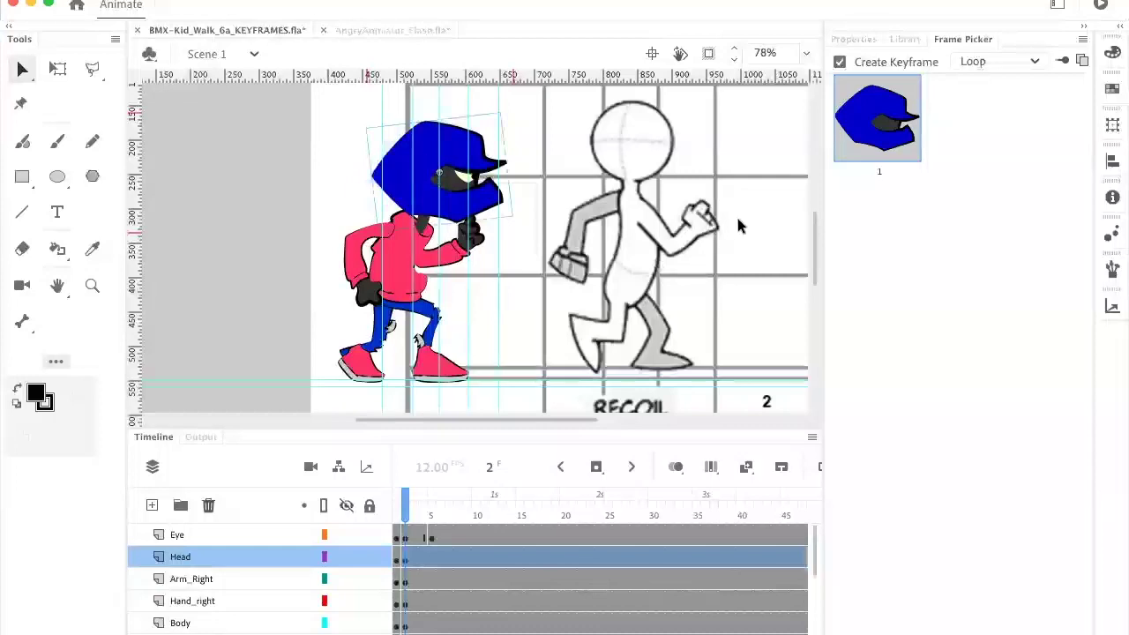
Step: Rotate the right arm forward around its shoulder pivot with the Free Transform tool
left_click(358, 253)
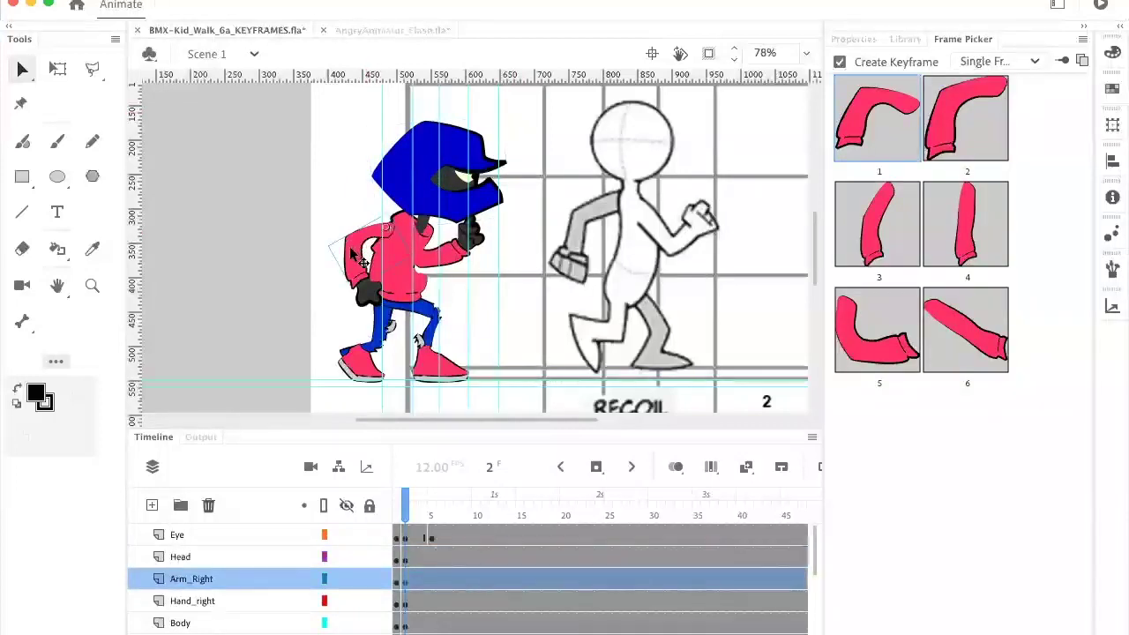
left_click_drag(351, 253, 357, 256)
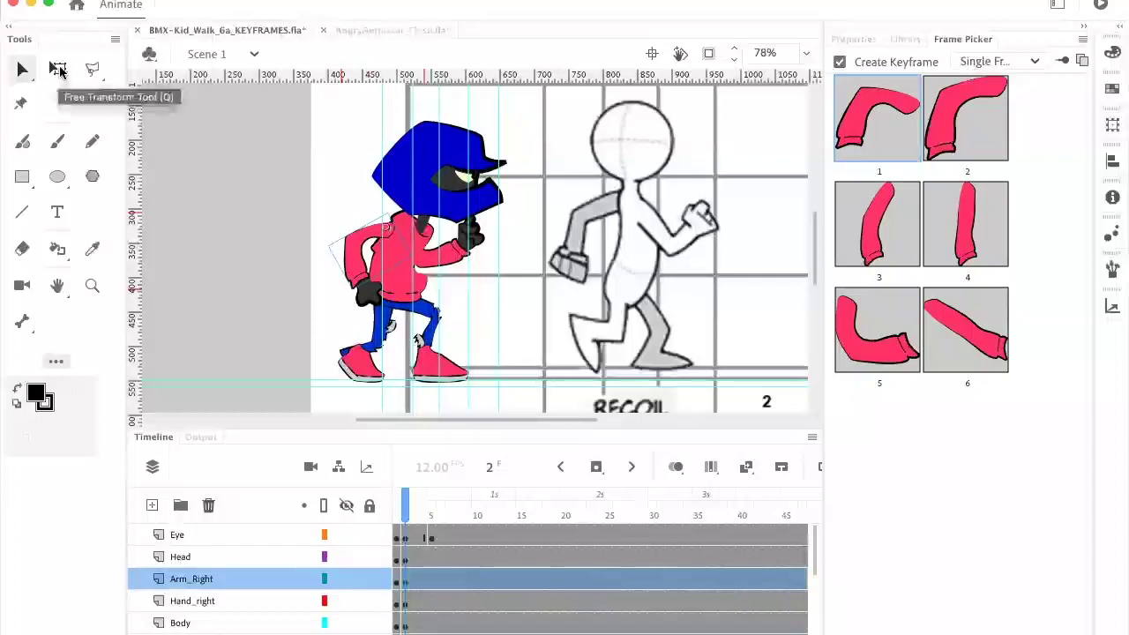
left_click(60, 69)
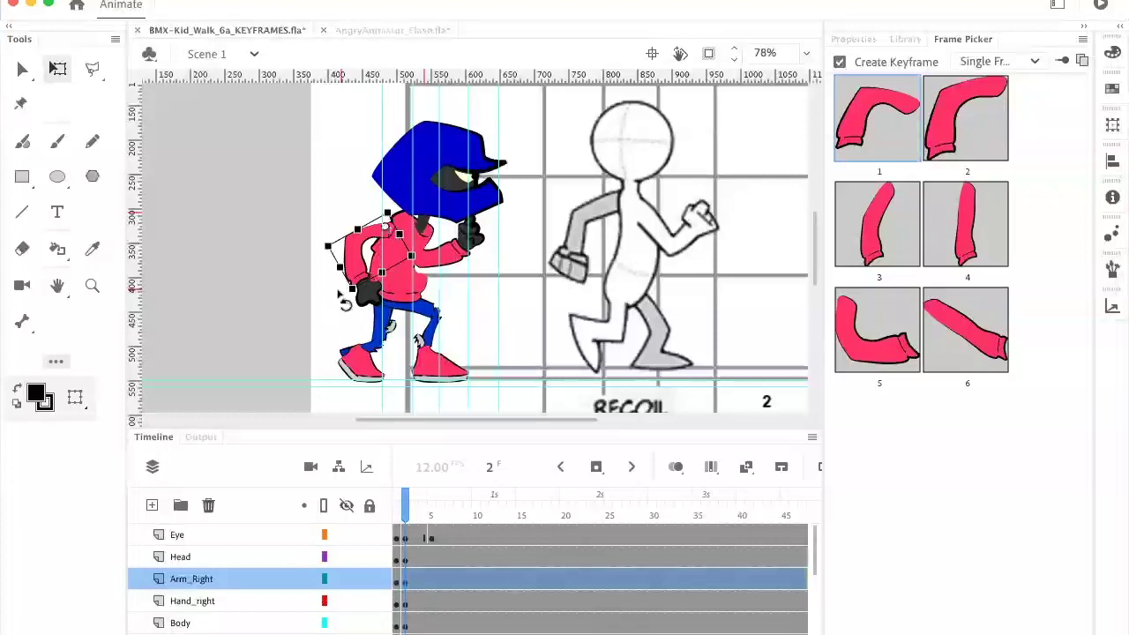
left_click_drag(343, 301, 370, 279)
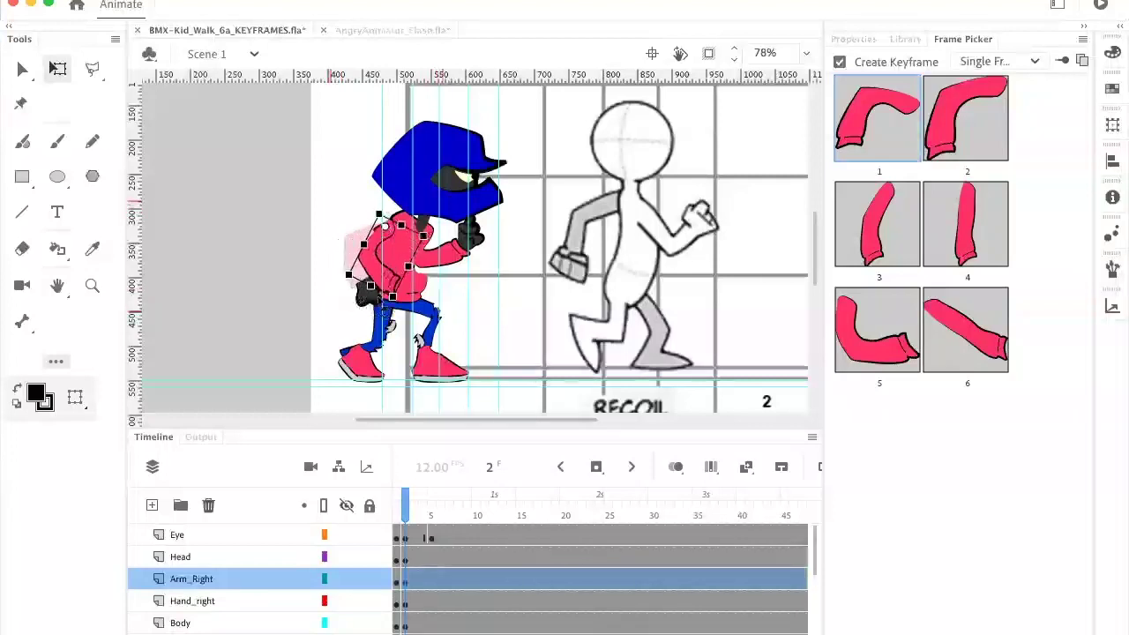
Step: Rotate the left arm downward around its shoulder and place both hands at the ends of their sleeves
left_click(463, 263)
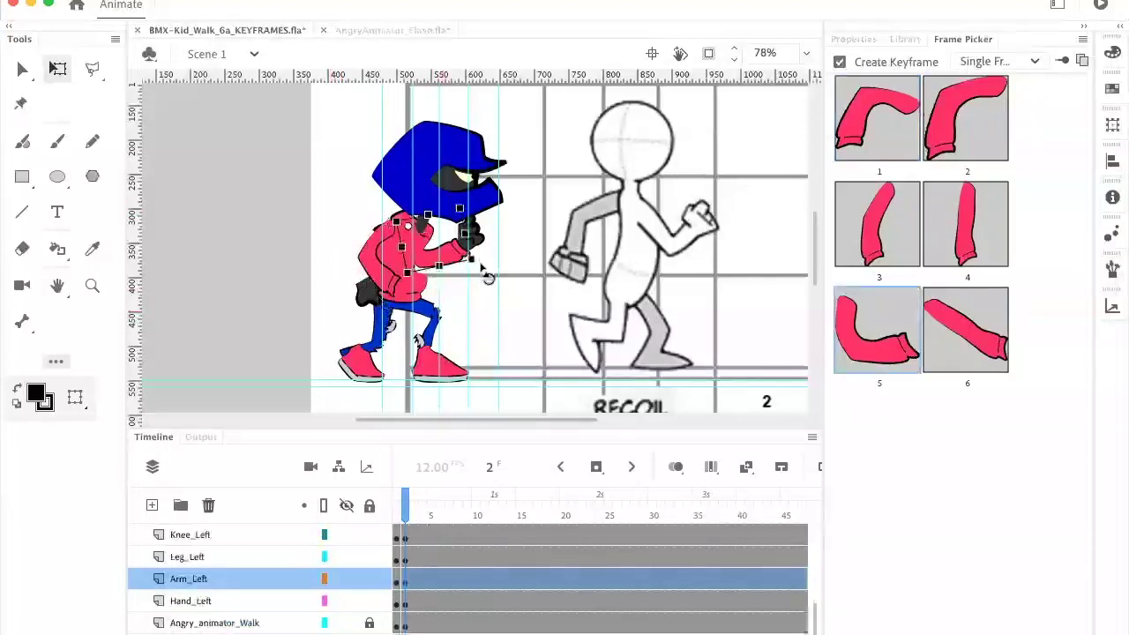
mouse_move(480, 264)
left_mouse_down()
mouse_move(446, 302)
mouse_move(369, 303)
mouse_move(384, 320)
mouse_move(402, 302)
mouse_move(445, 320)
mouse_move(449, 284)
mouse_move(469, 273)
left_mouse_up()
left_click(375, 304)
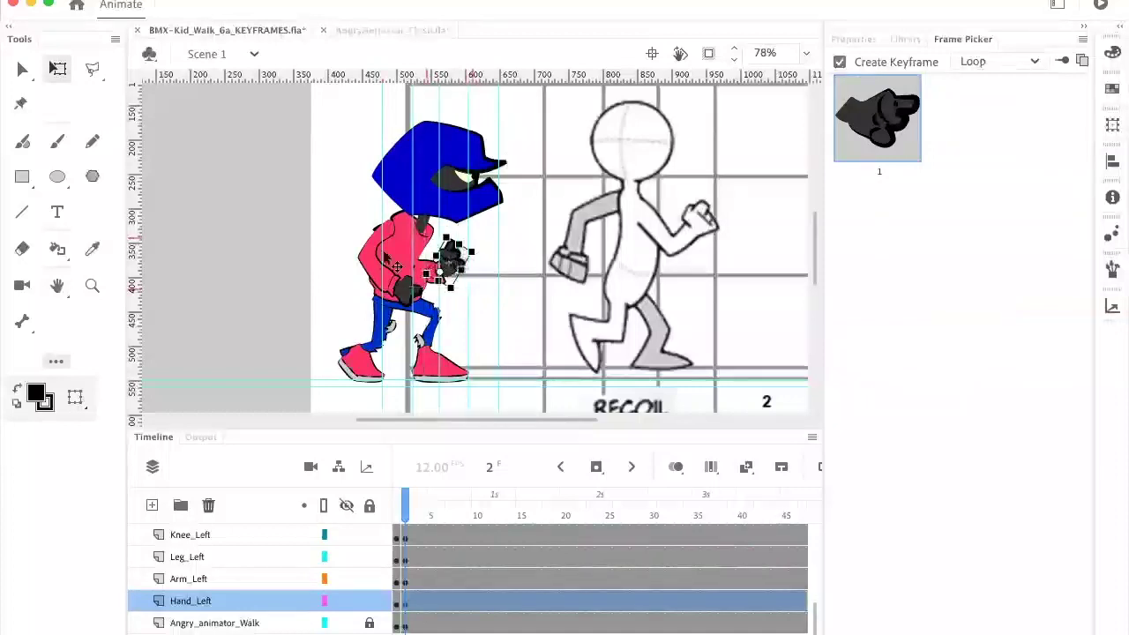
Step: Switch the right arm to its symbol frame 2, swing it backward, and position and rotate the right hand to match the cuff
left_click(386, 263)
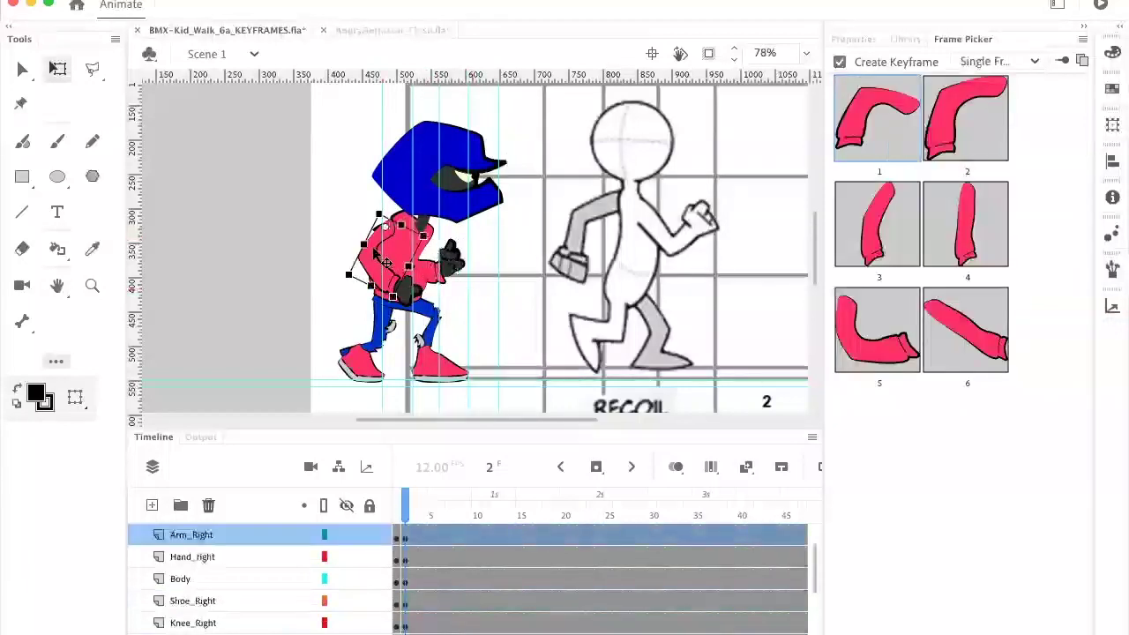
left_click(957, 110)
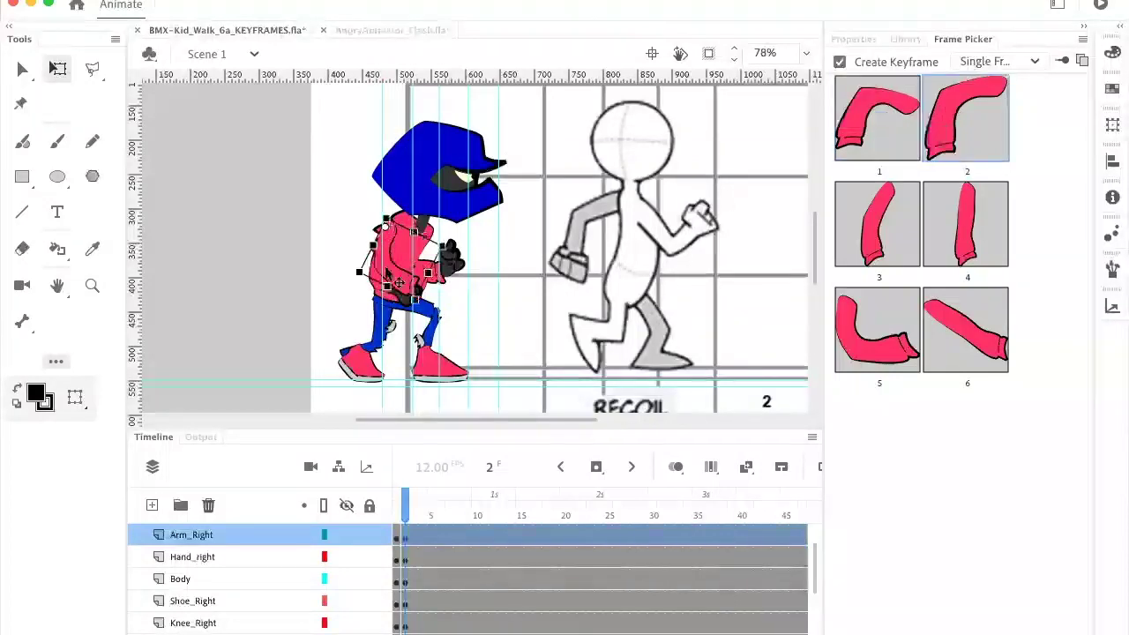
left_click_drag(389, 279, 389, 276)
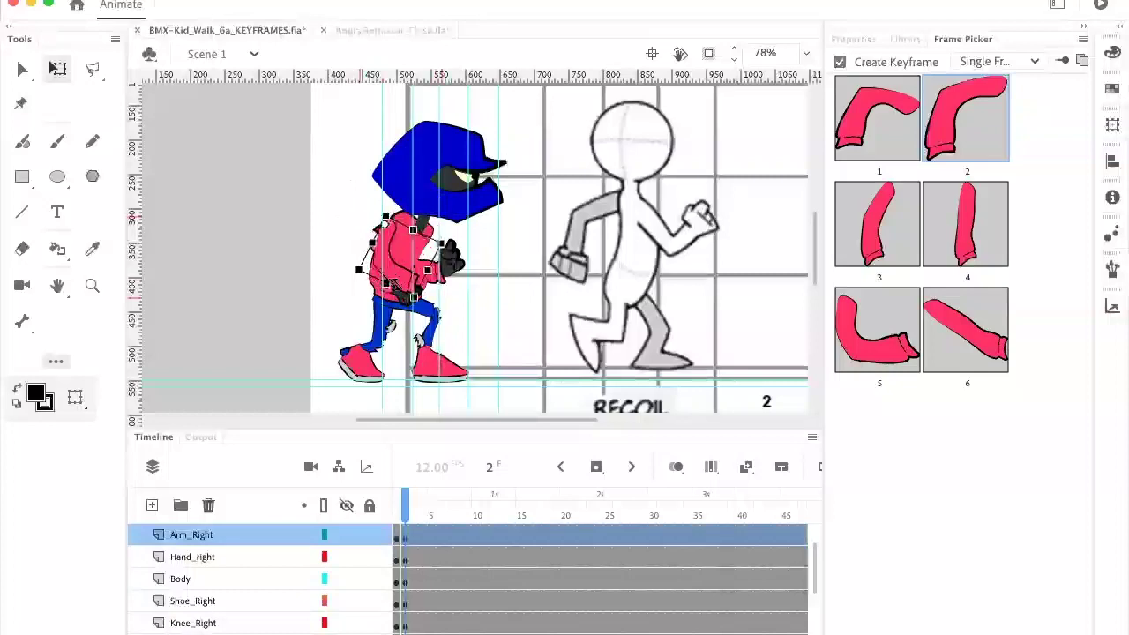
left_click_drag(421, 311, 395, 312)
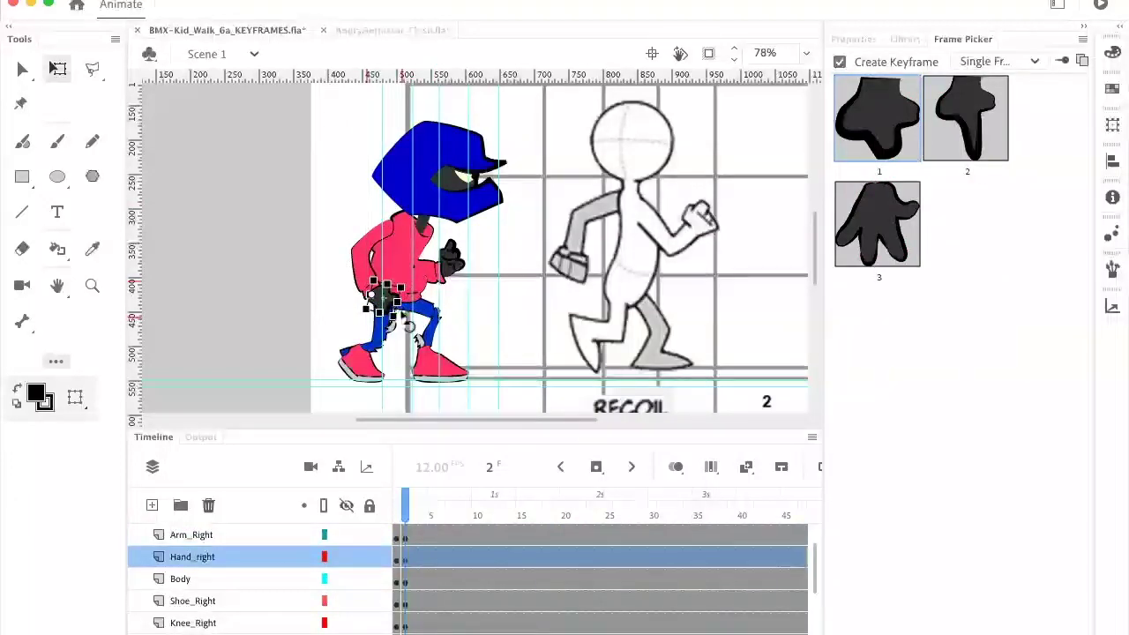
left_click_drag(404, 340, 389, 347)
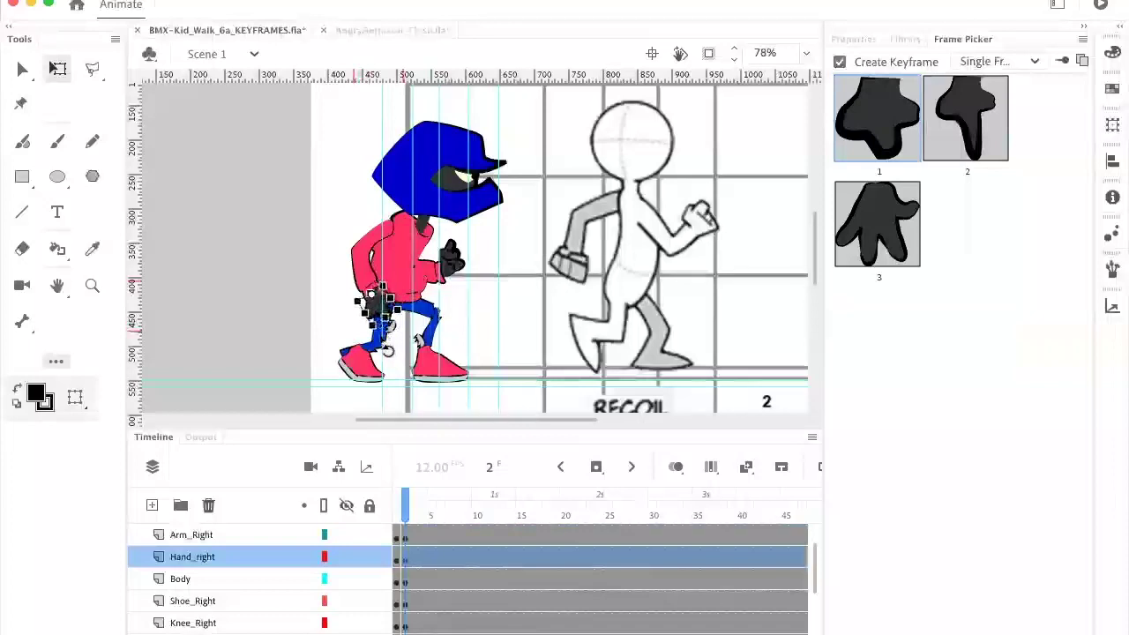
Step: Switch the left arm to its symbol frame 2, swing it forward around the shoulder, and place the left hand at the cuff
left_click(444, 288)
left_click(962, 119)
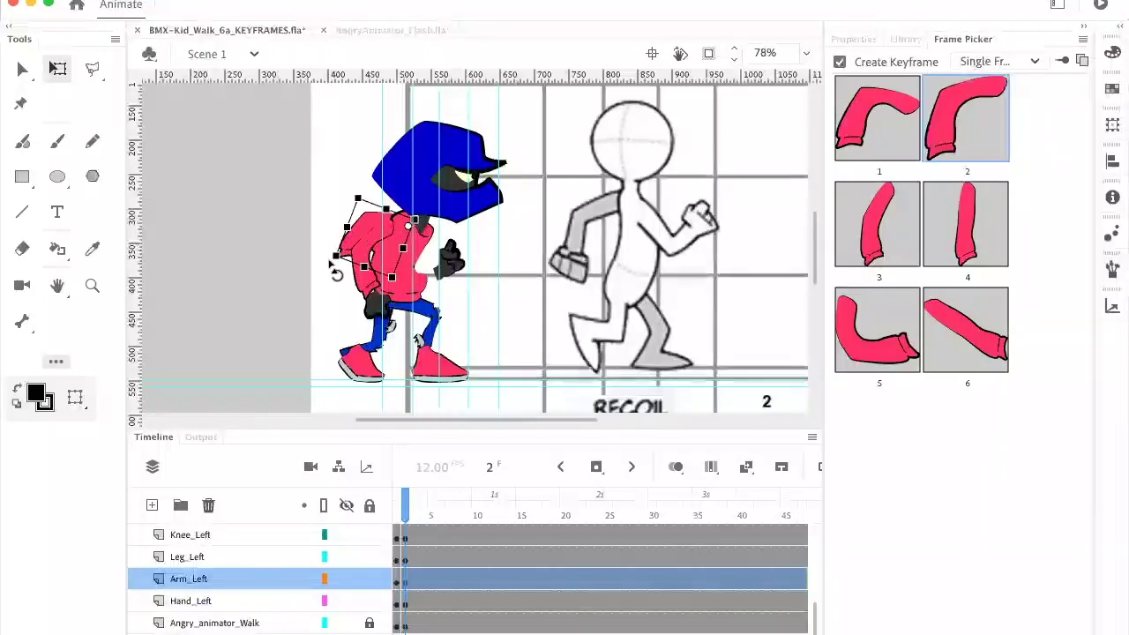
left_click_drag(336, 273, 484, 306)
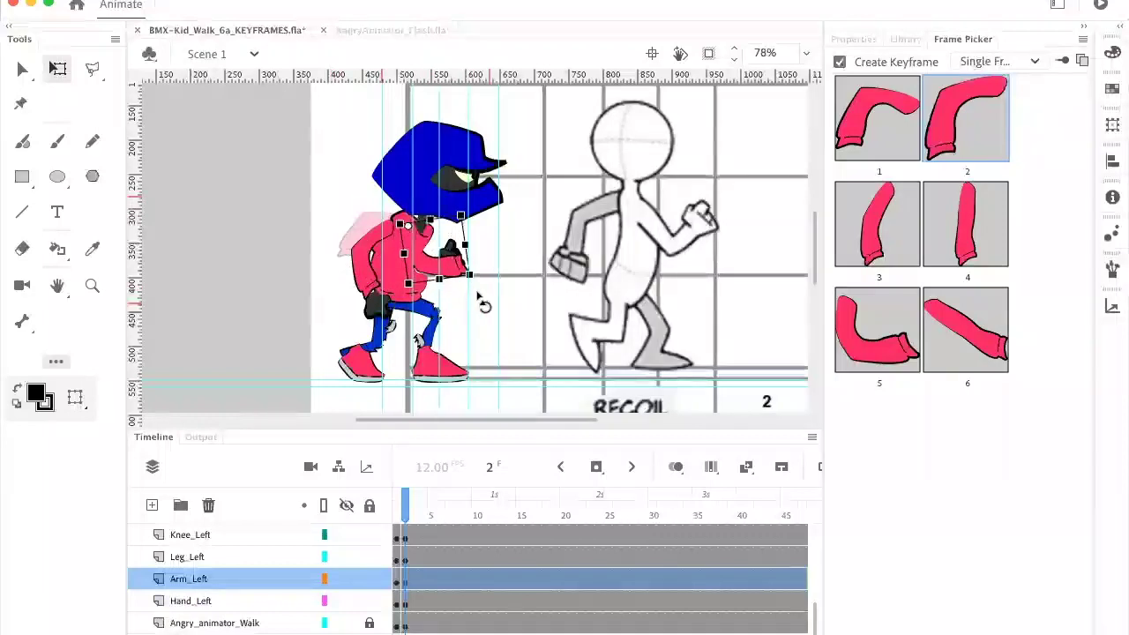
left_click_drag(440, 276, 445, 278)
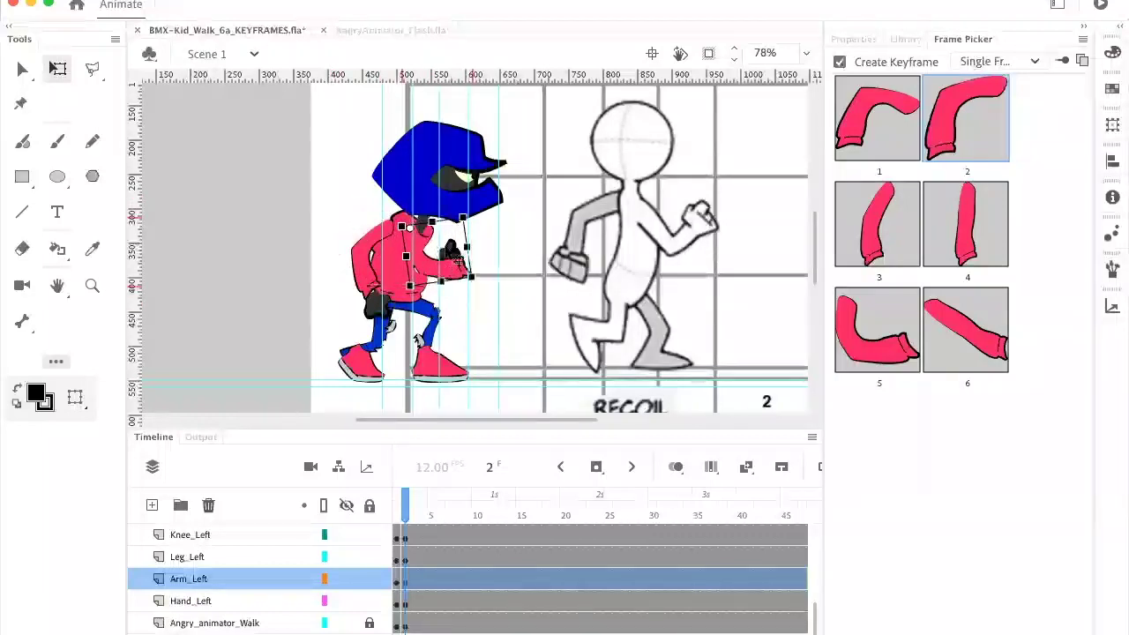
left_click(448, 250)
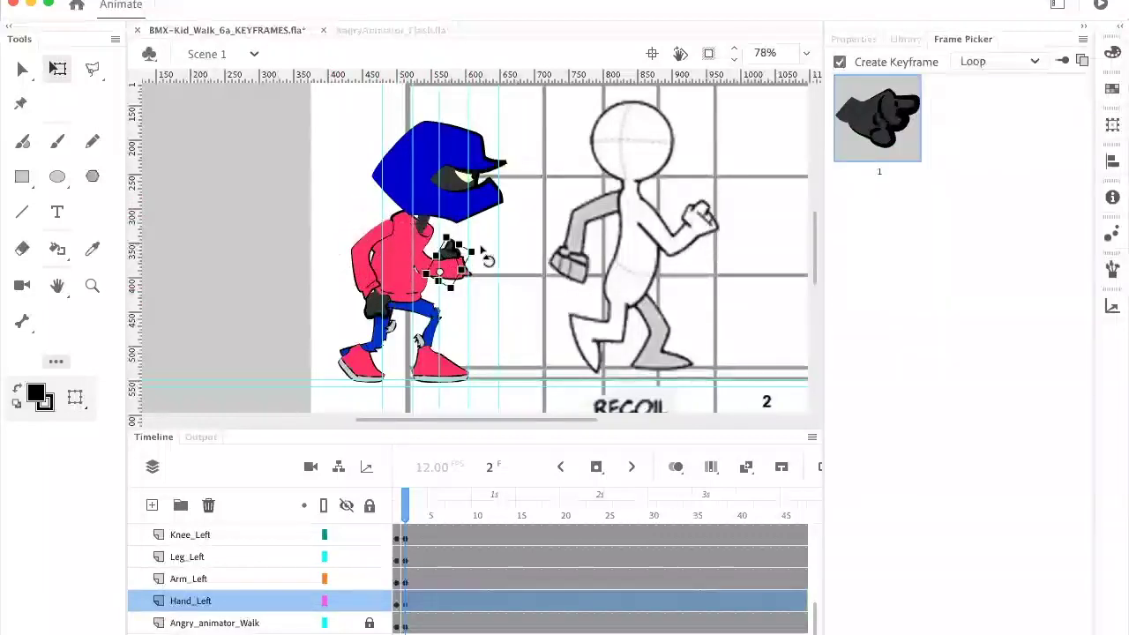
left_click_drag(446, 255, 487, 256)
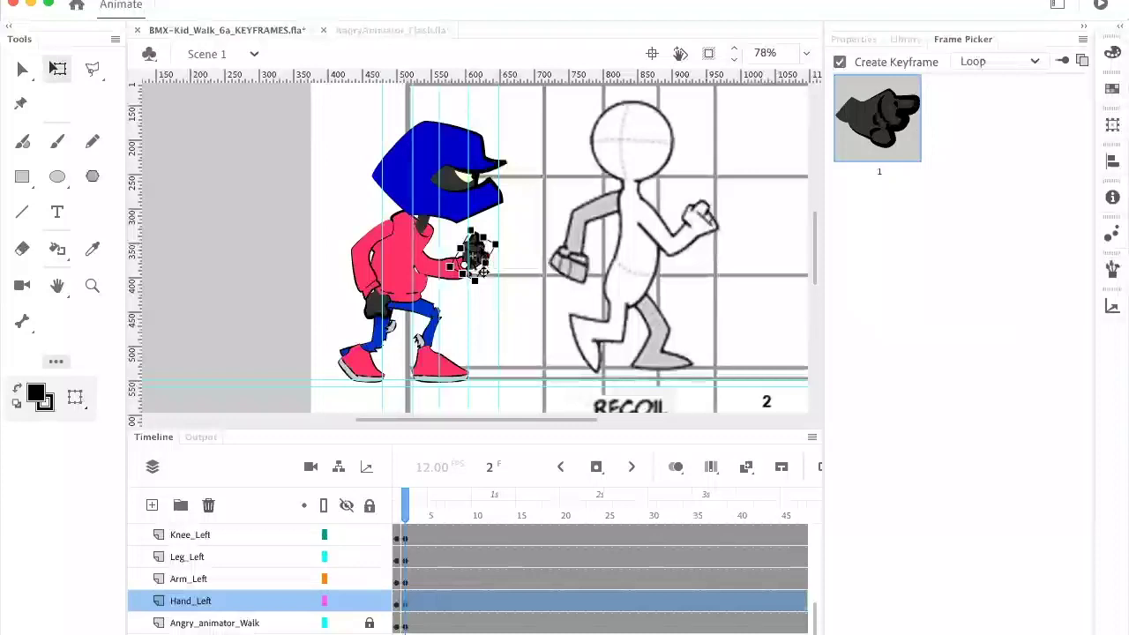
Step: Switch the left shoe to its symbol frame 5, swing the left leg backward, and set the shoe at the raised leg's end
left_click(358, 364)
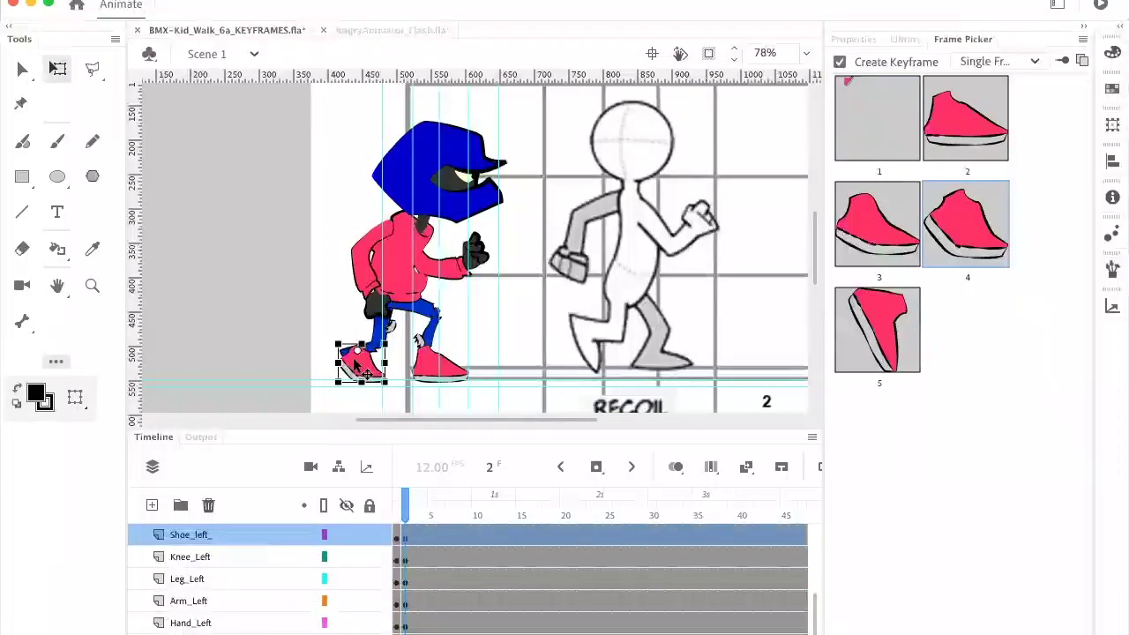
left_click(885, 315)
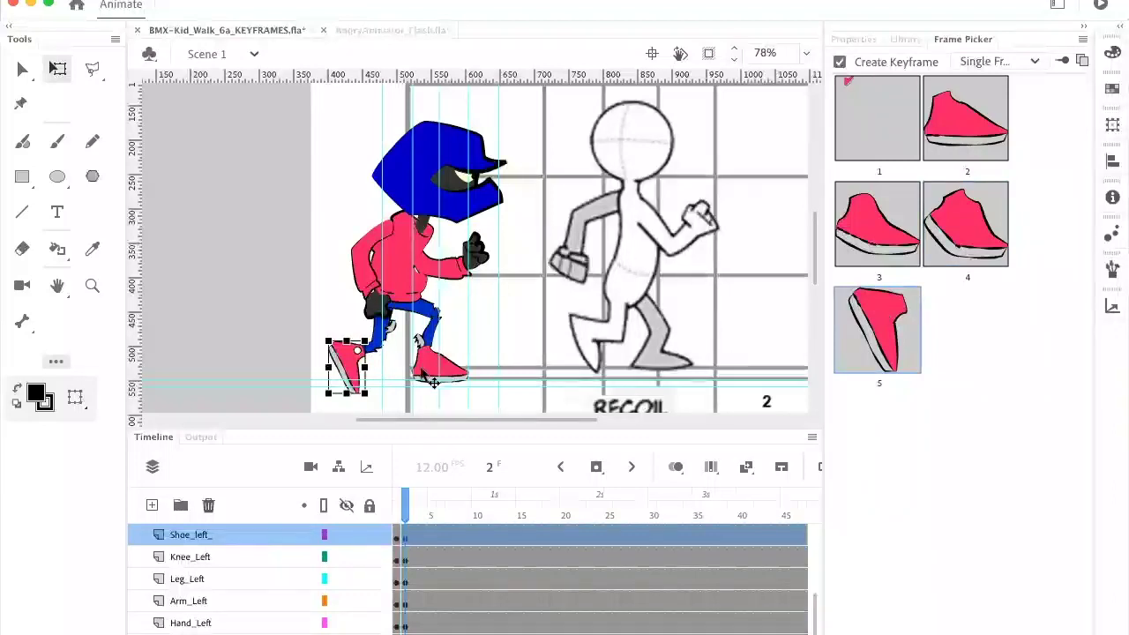
mouse_move(344, 365)
left_mouse_down()
mouse_move(322, 362)
mouse_move(320, 378)
mouse_move(340, 375)
left_mouse_up()
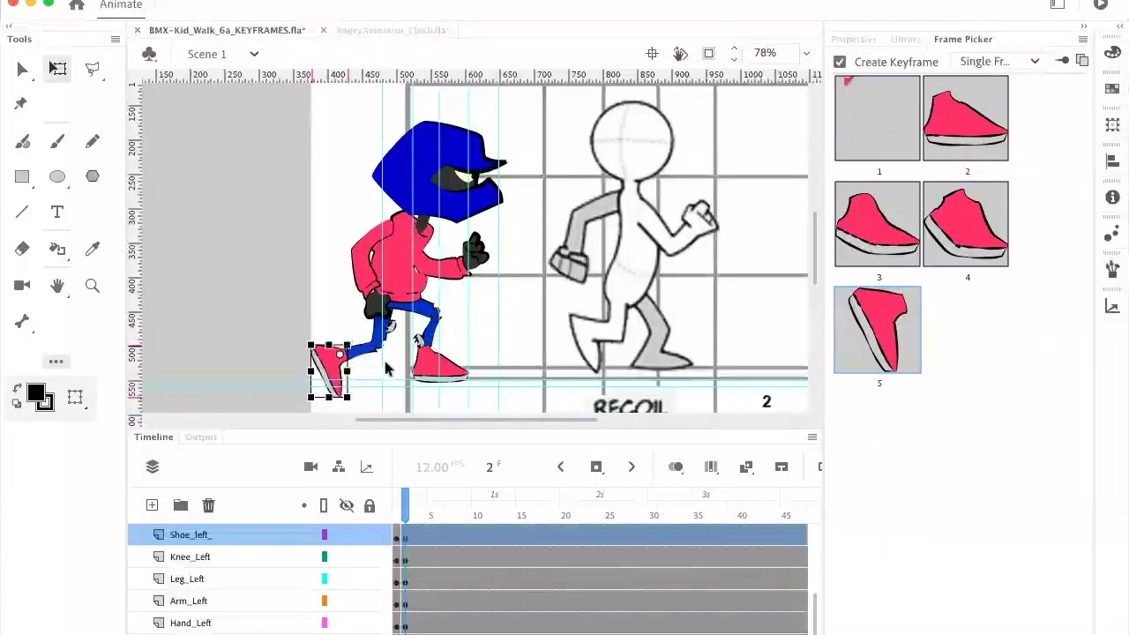
left_click(374, 353)
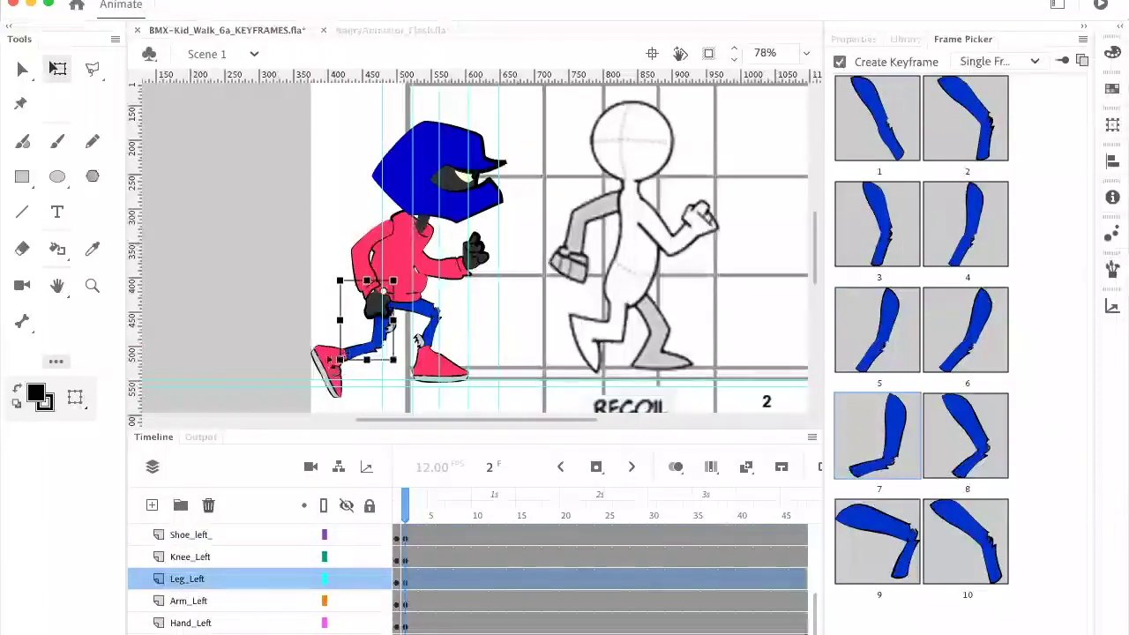
left_click_drag(394, 362, 328, 353)
left_click(324, 363)
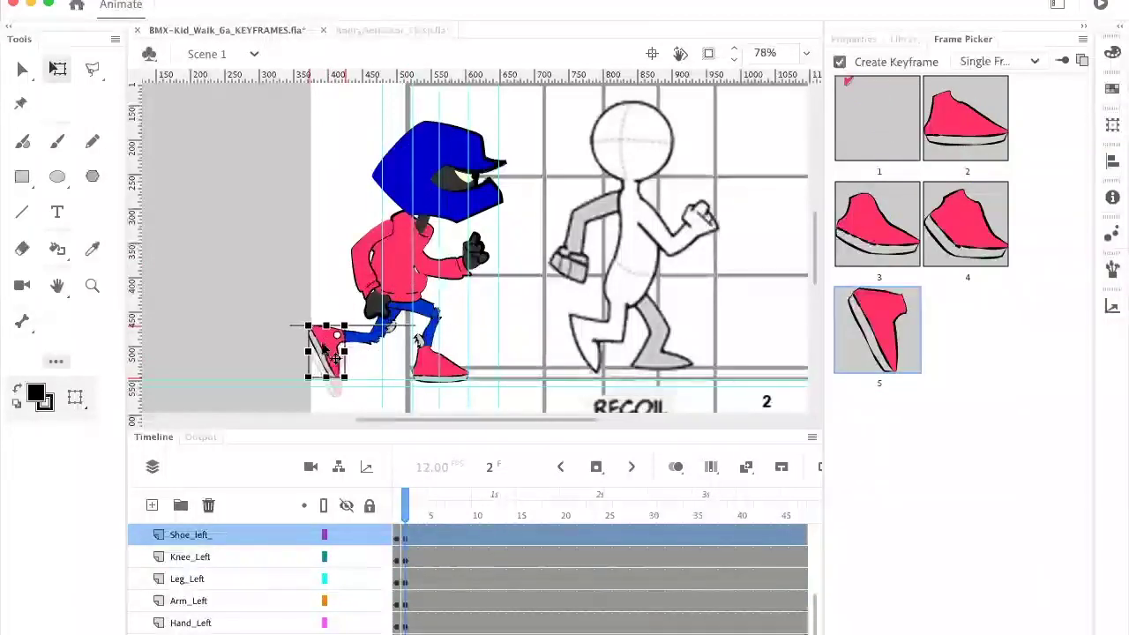
Step: Go to frame 4 and move both knee detail symbols off the character onto the pasteboard beside the stage
left_click_drag(406, 508, 415, 505)
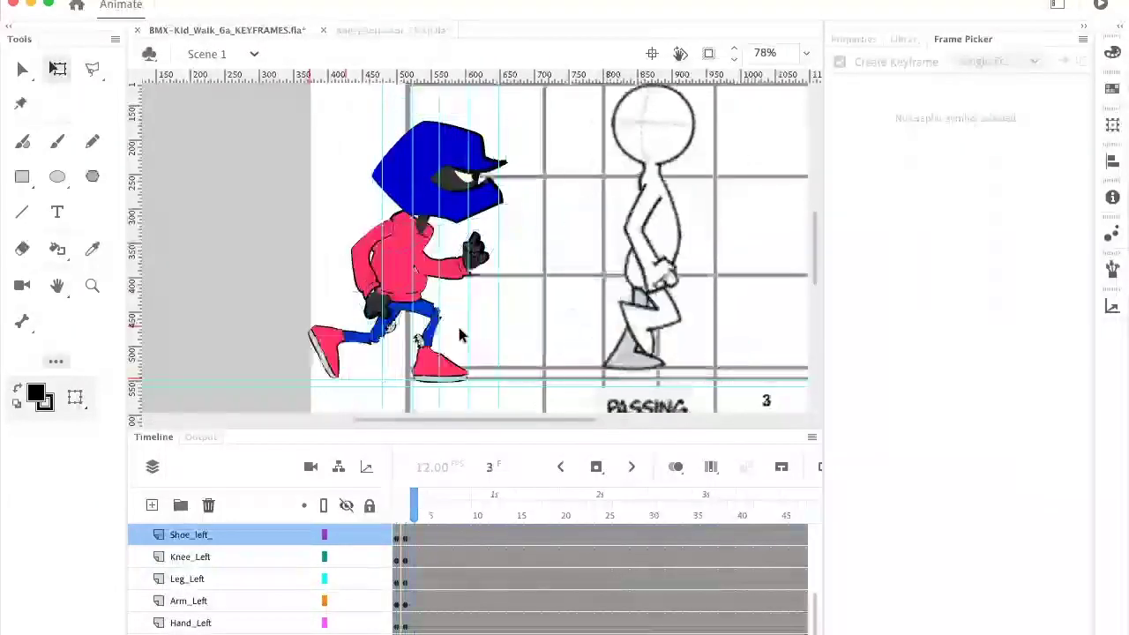
mouse_move(417, 512)
left_mouse_down()
mouse_move(398, 512)
mouse_move(419, 512)
left_mouse_up()
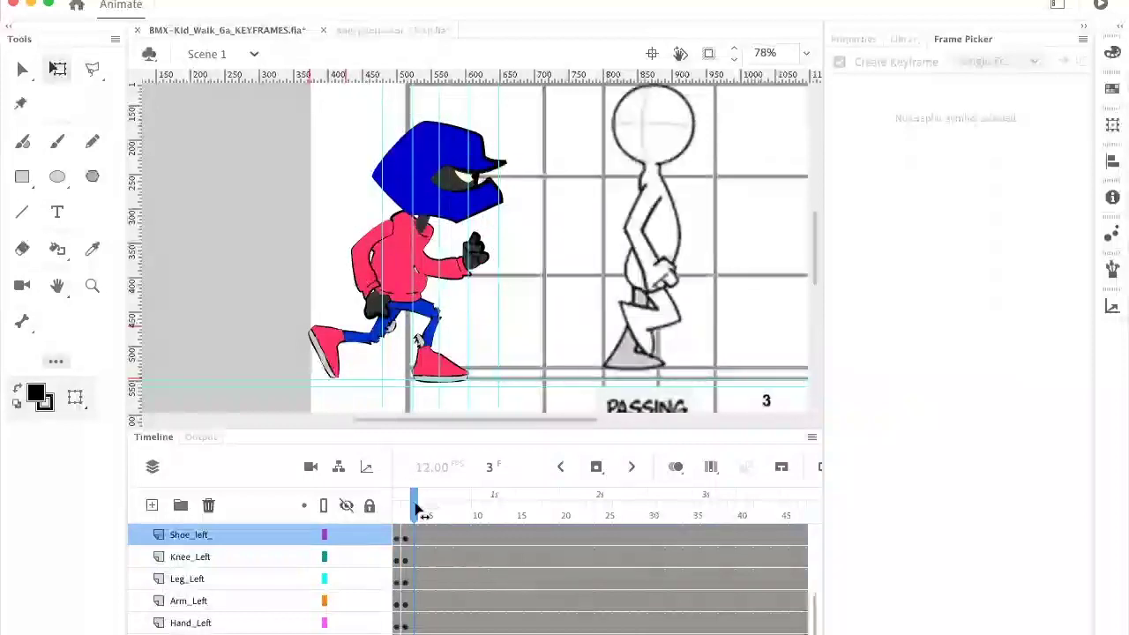
left_click_drag(419, 511, 427, 510)
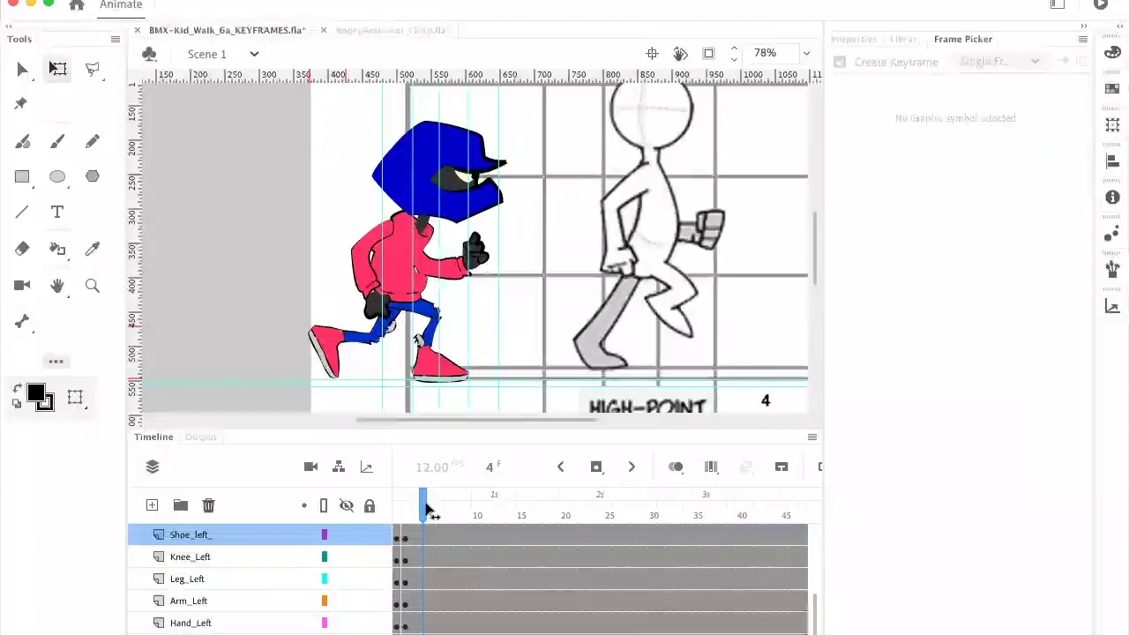
mouse_move(427, 512)
left_mouse_down()
mouse_move(441, 510)
mouse_move(408, 512)
mouse_move(422, 512)
left_mouse_up()
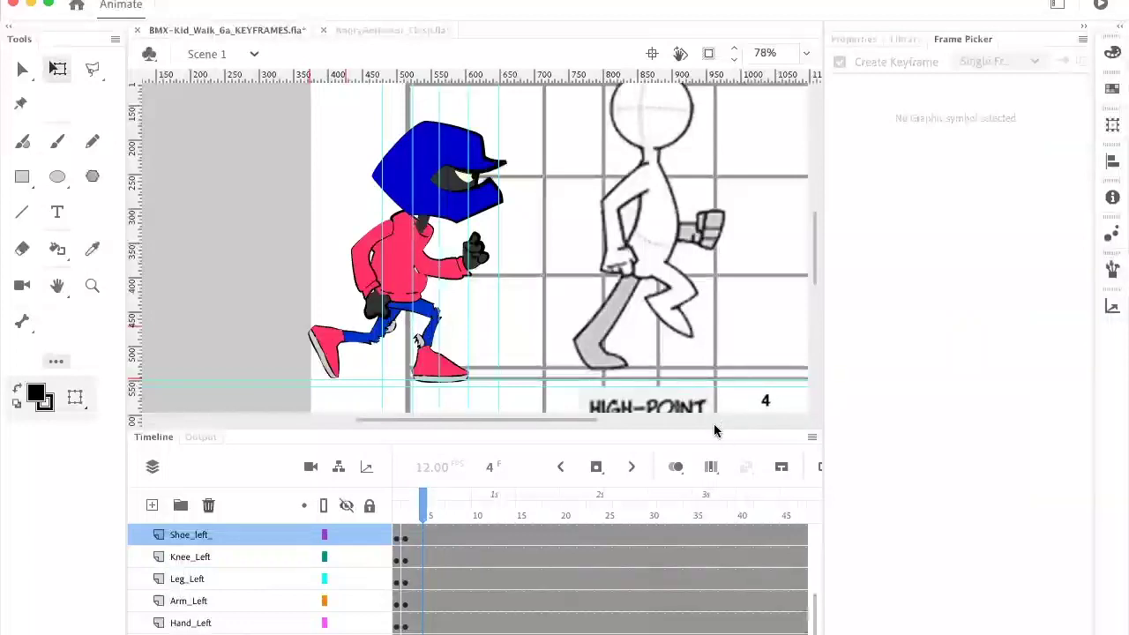
left_click(388, 325)
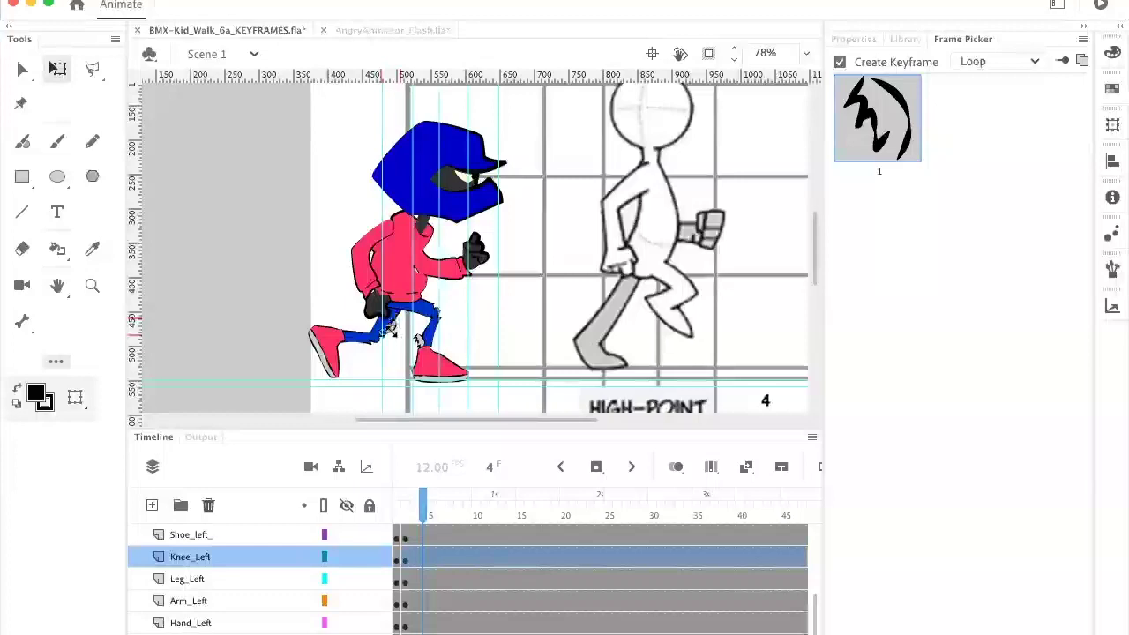
key("v")
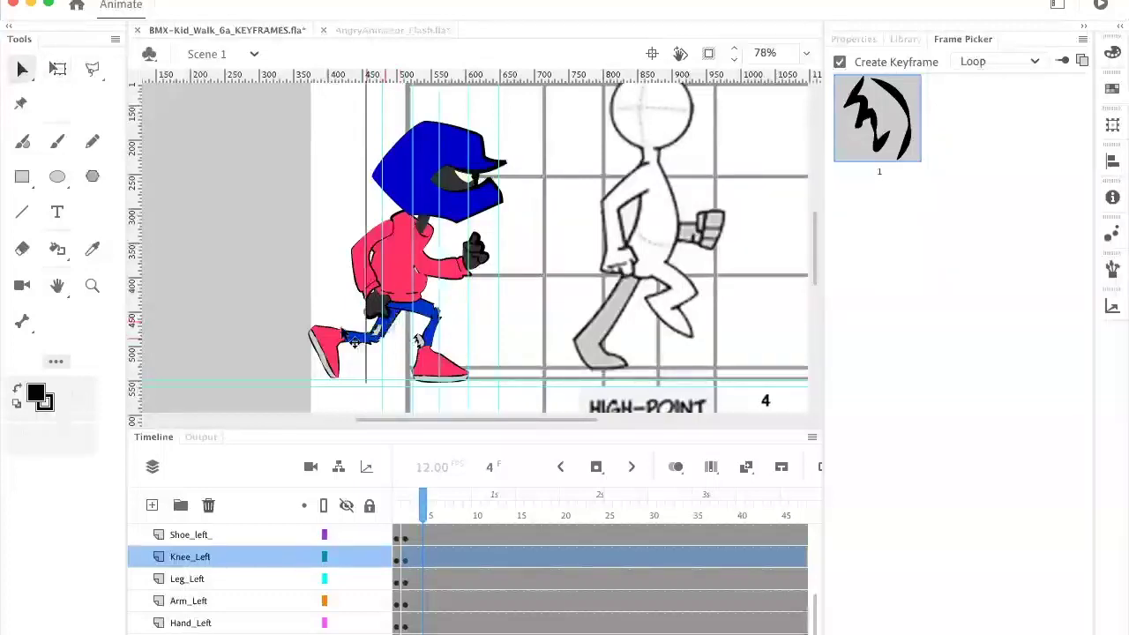
left_click(419, 340)
left_click(433, 355)
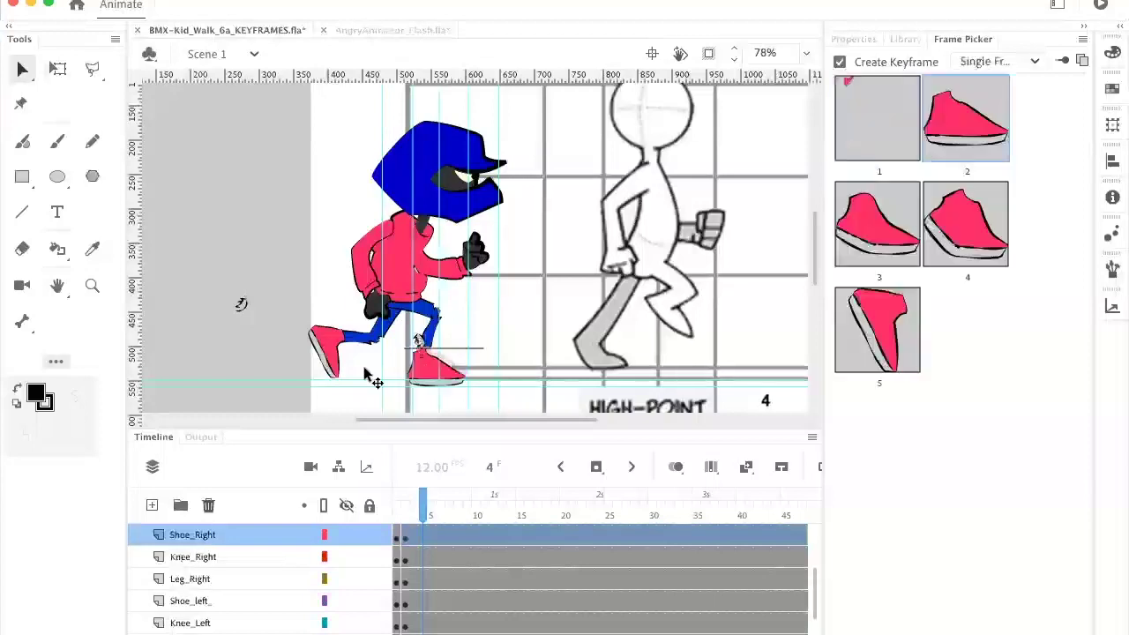
left_click(423, 346)
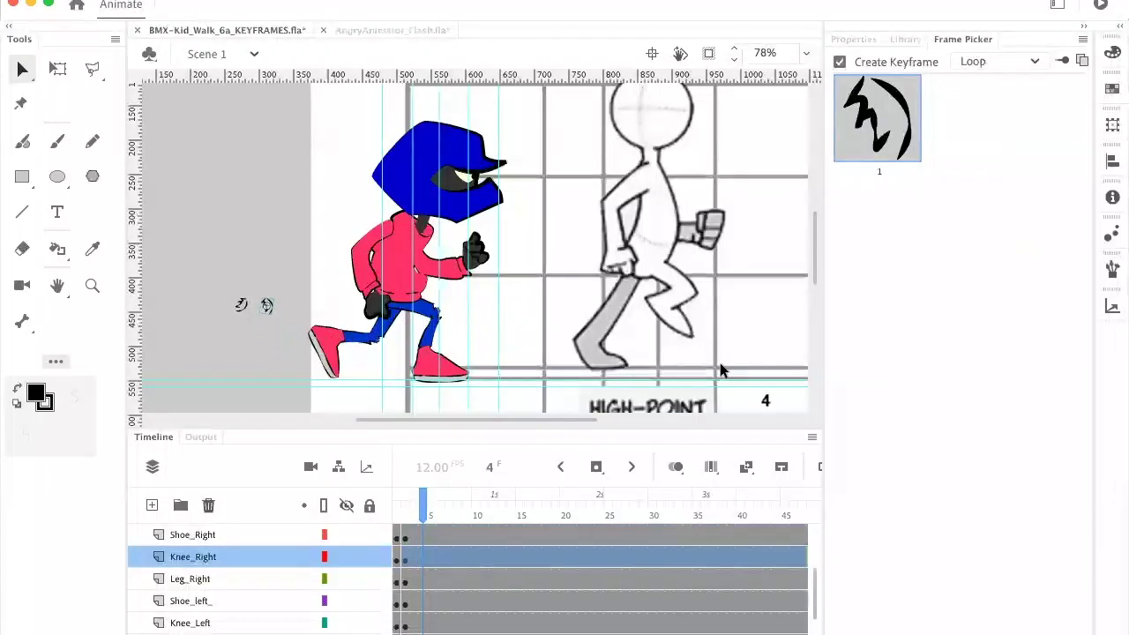
left_click(265, 346)
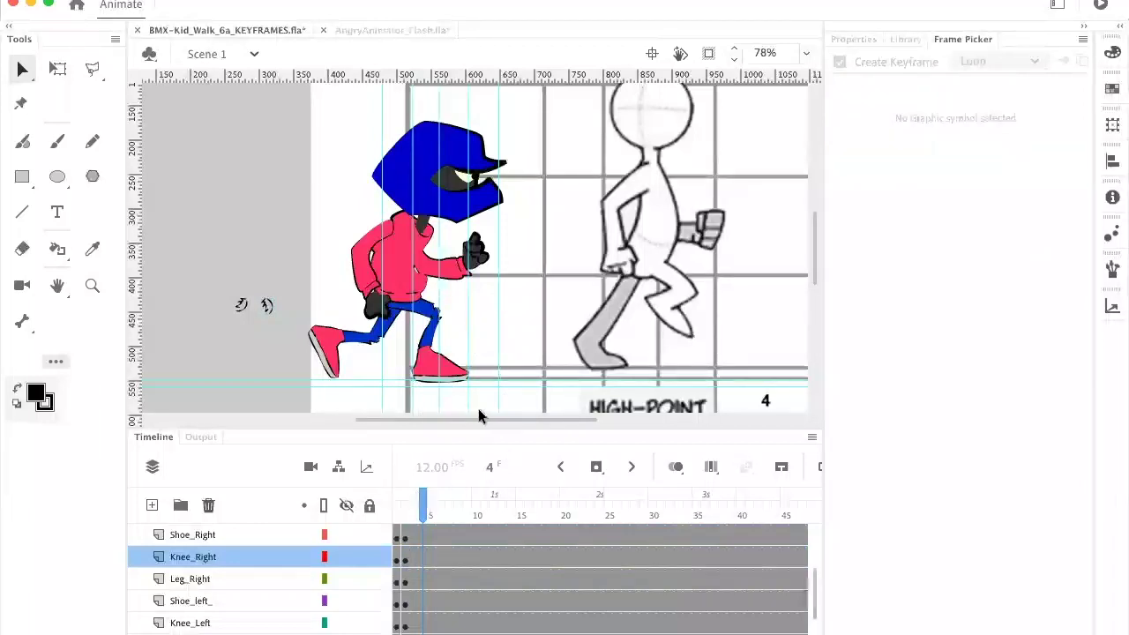
Step: Clear the stray keyframe at frame 5 on the Eye layer
left_click_drag(481, 419, 510, 379)
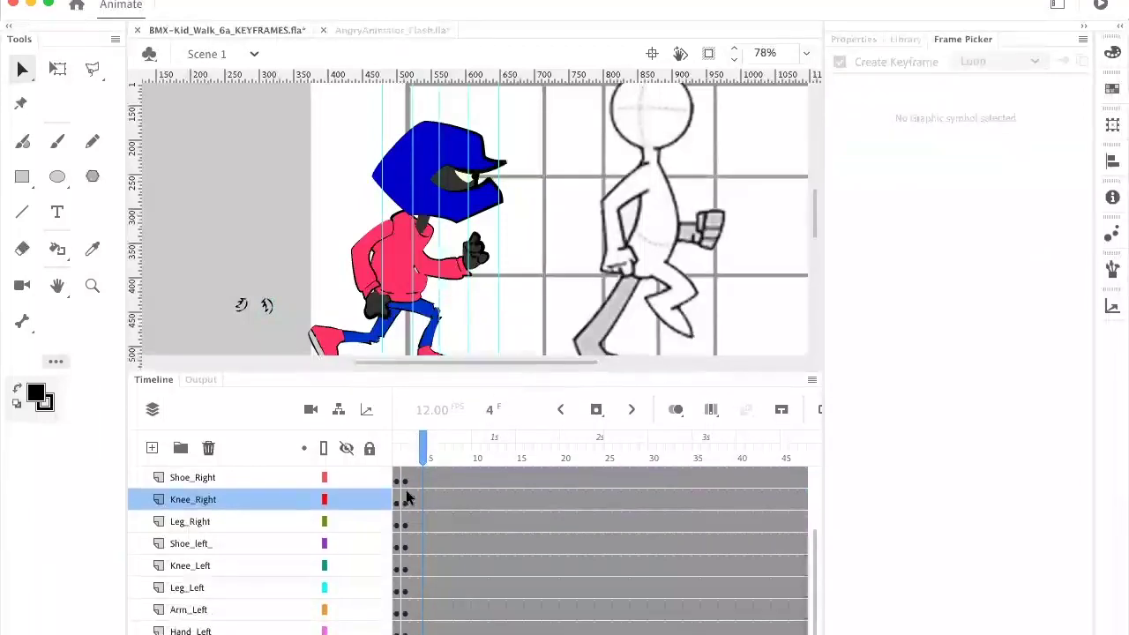
scroll(424, 481, "up", 3)
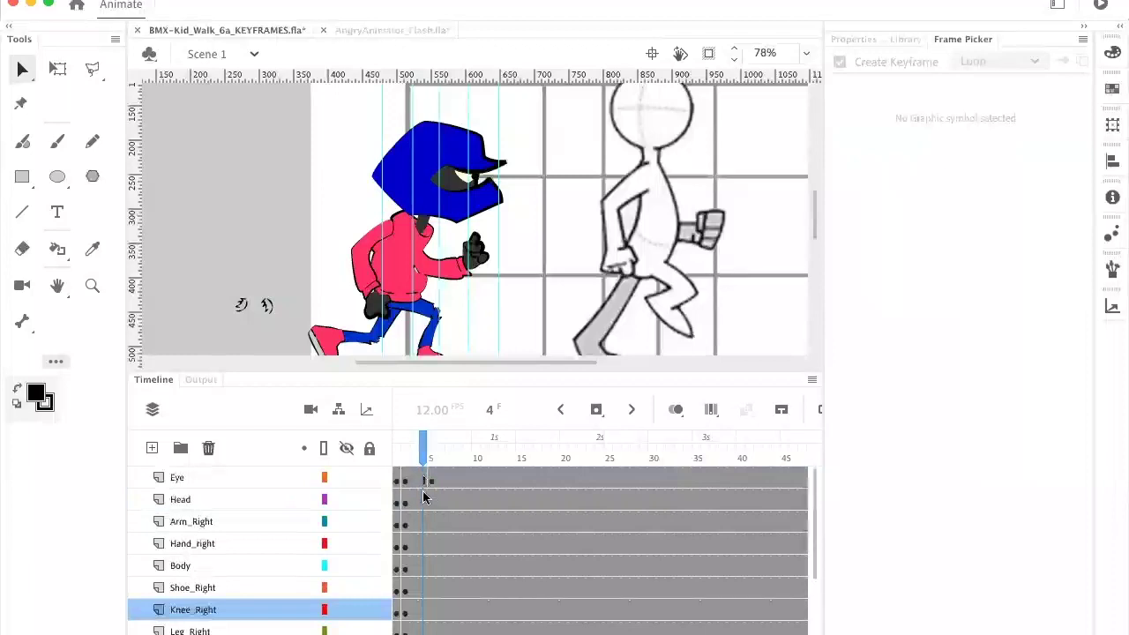
left_click(431, 483)
left_click(852, 149)
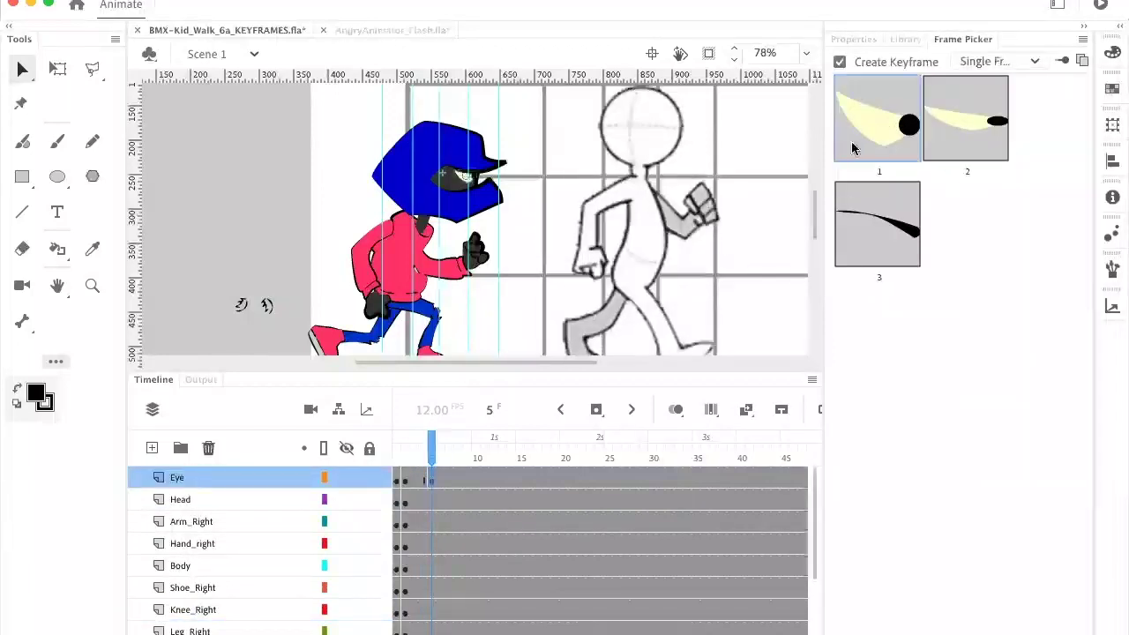
right_click(430, 482)
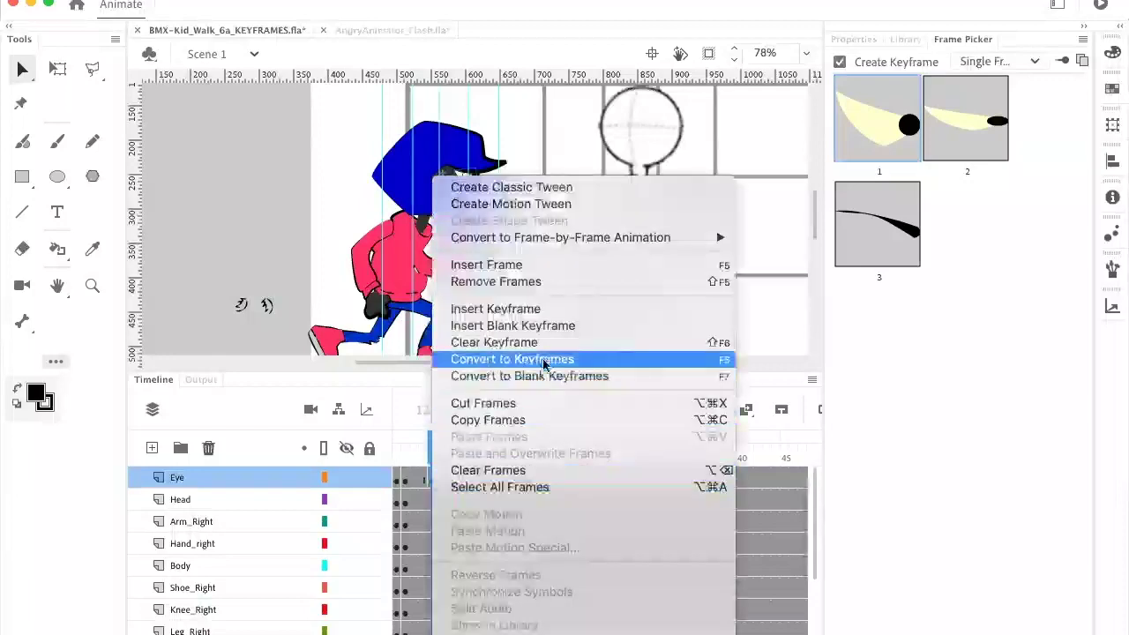
left_click(510, 345)
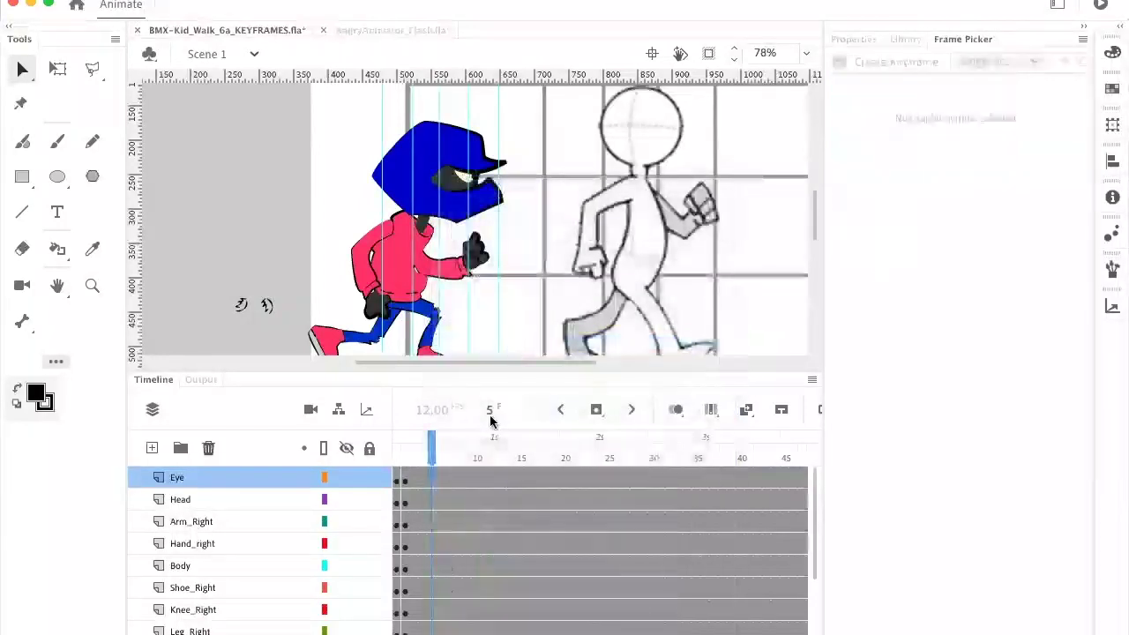
Step: Insert keyframes at frame 4 on all character layers from Eye through Hand_Left
left_click_drag(428, 452, 424, 453)
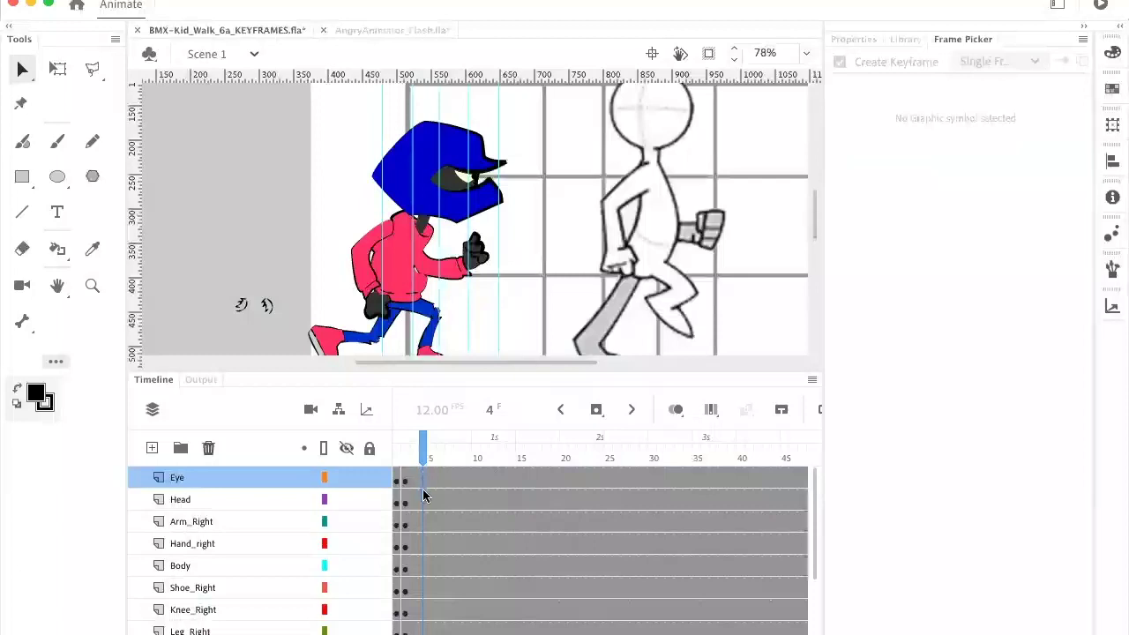
scroll(265, 548, "down", 2)
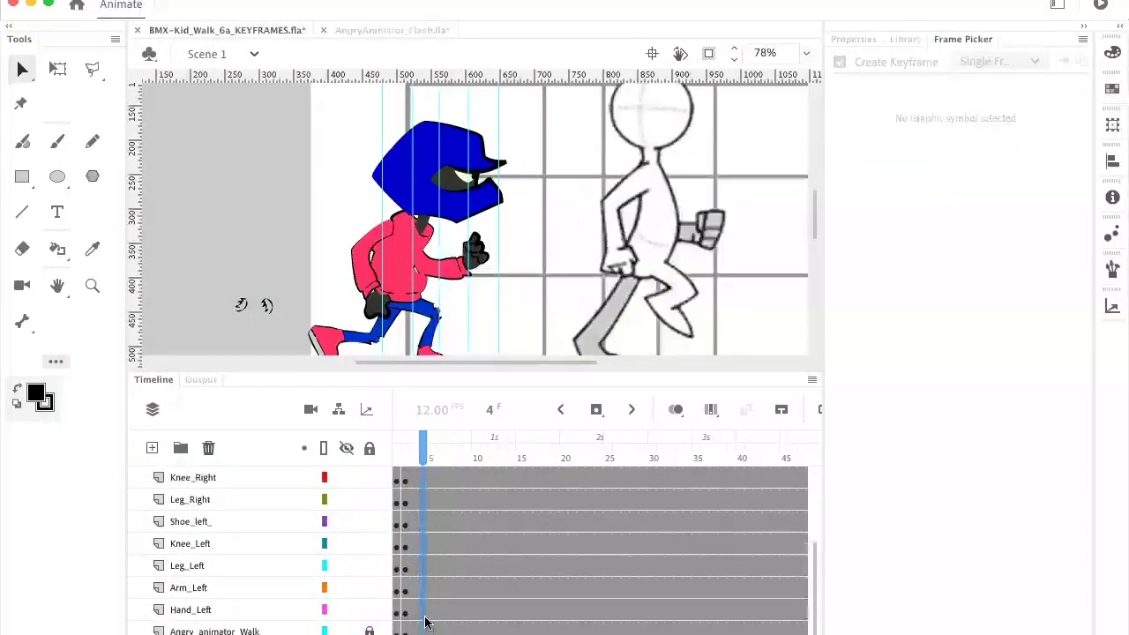
left_click(423, 618)
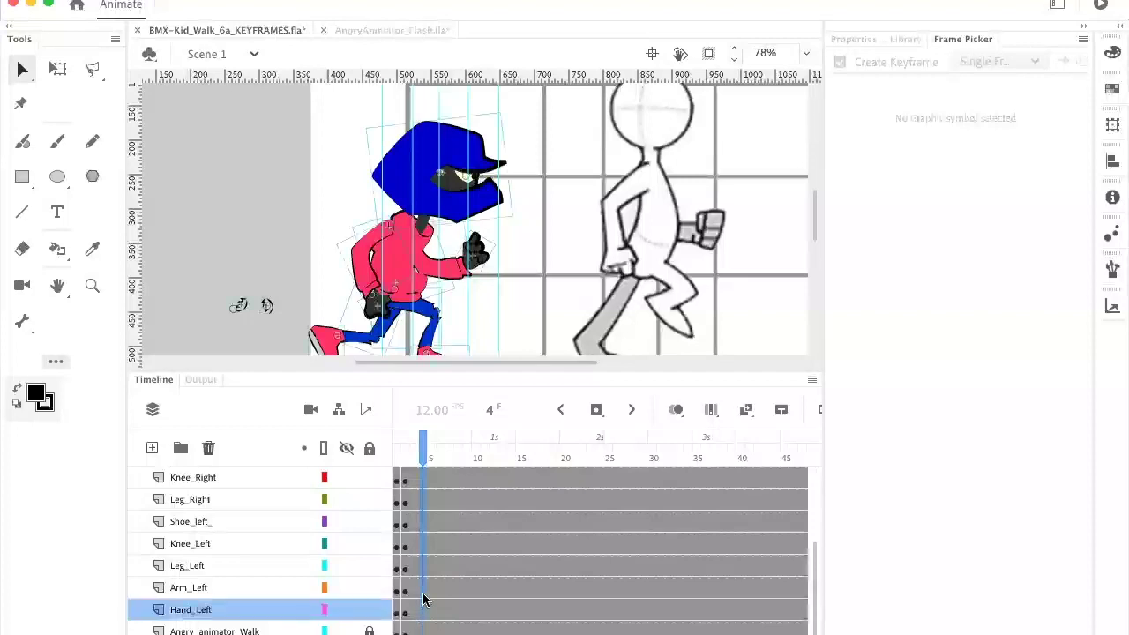
right_click(424, 600)
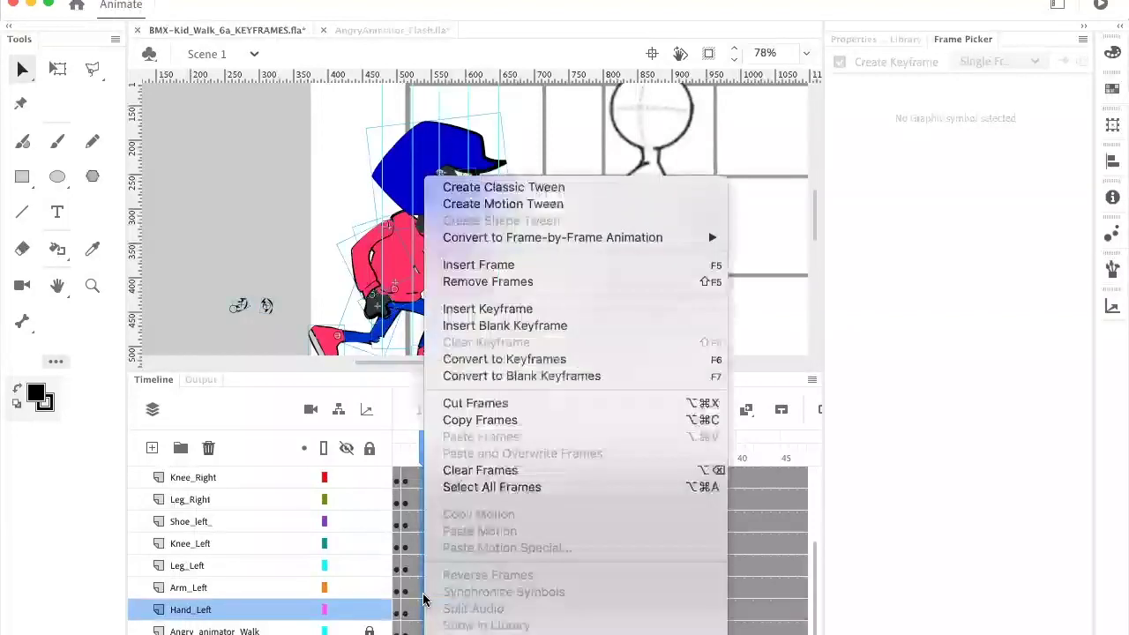
left_click(487, 311)
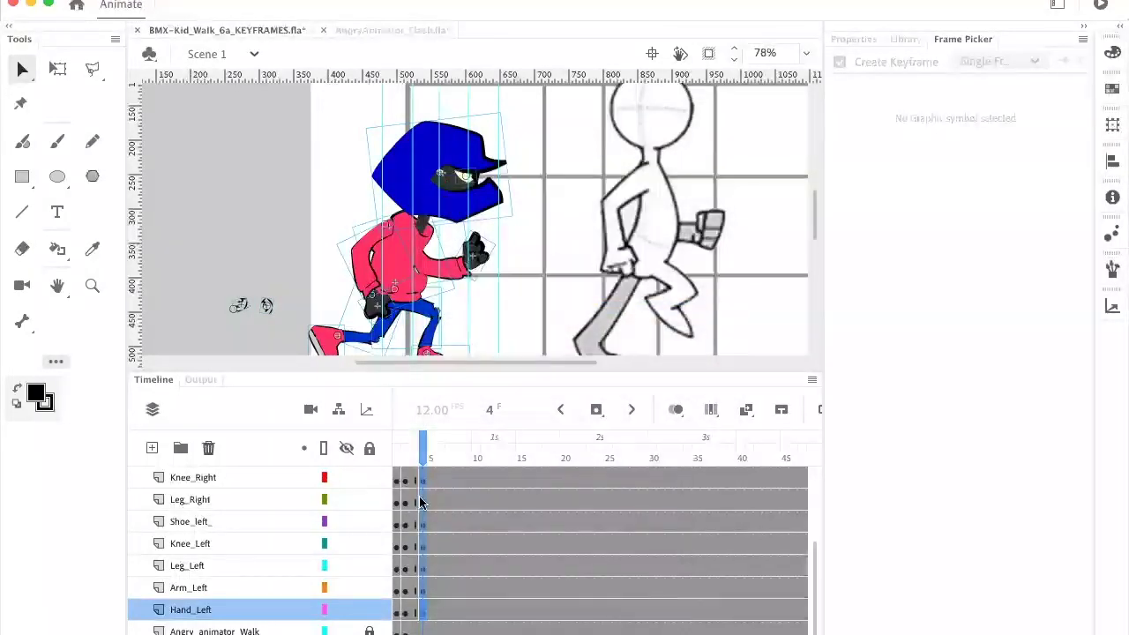
left_click_drag(422, 445, 423, 449)
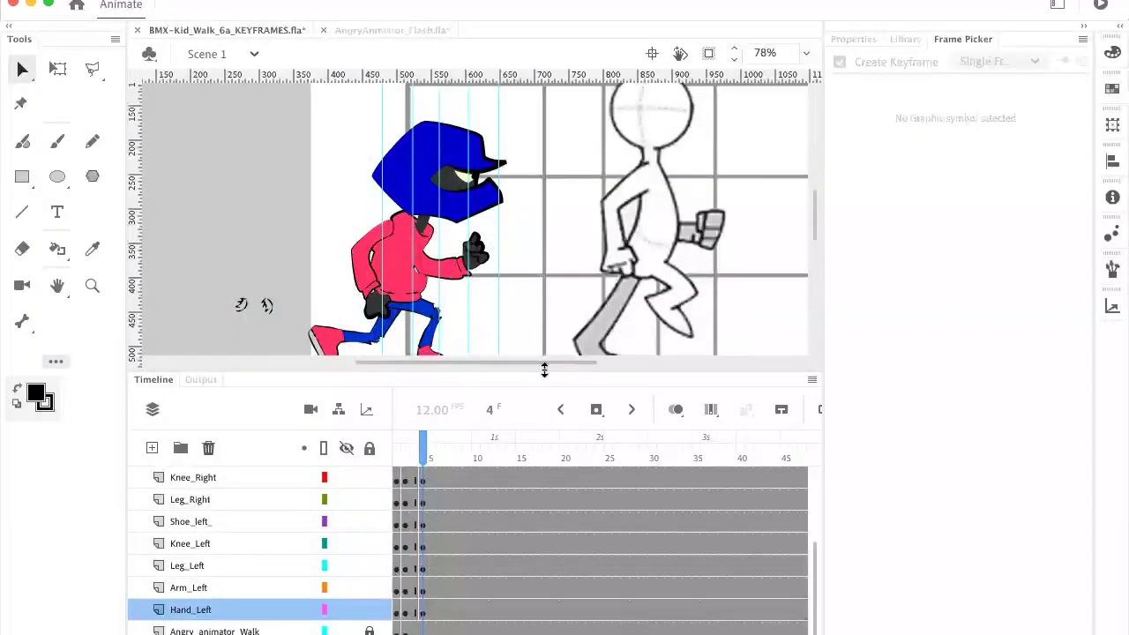
left_click_drag(542, 370, 530, 451)
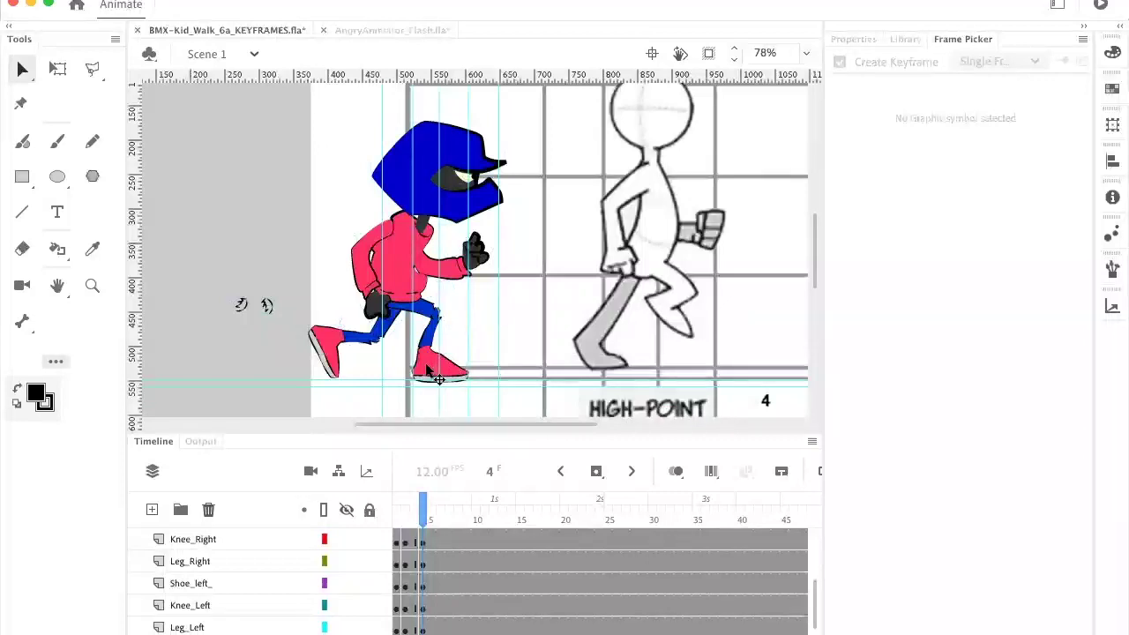
Step: Move the right shoe back behind the body at frame 4 and switch it to its symbol frame 4
left_click(428, 372)
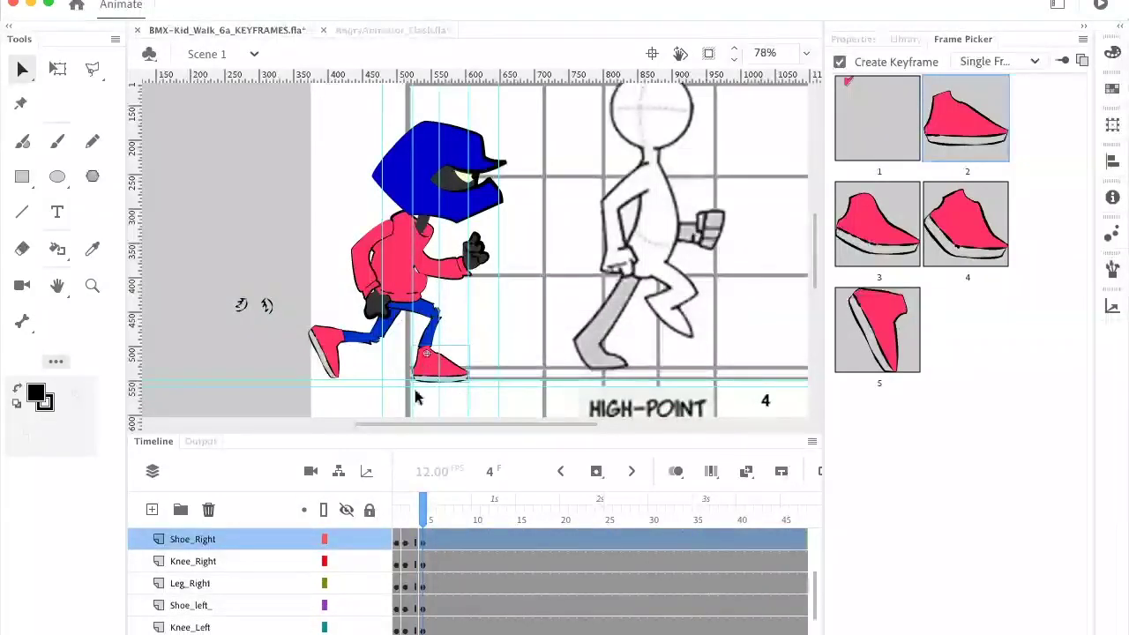
left_click_drag(424, 374, 379, 375)
key("Left")
key("Left")
key("Left")
key("Left")
key("Left")
key("Left")
key("Left")
key("Left")
key("Left")
key("Left")
key("Left")
key("Left")
key("Left")
key("Left")
key("Left")
key("Left")
key("Left")
key("Left")
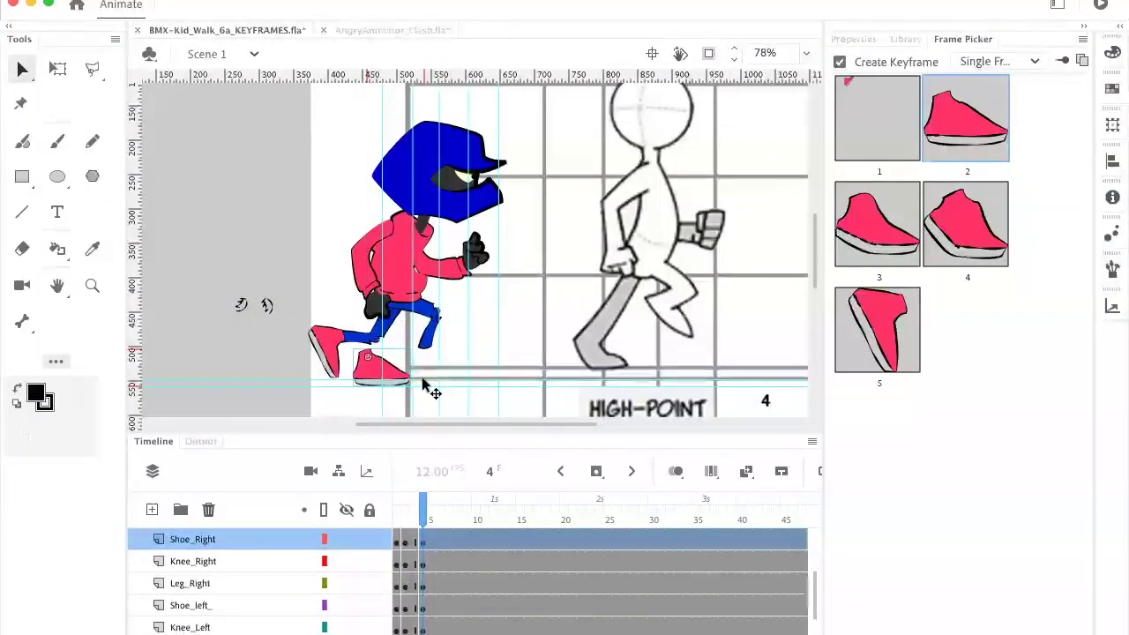
left_click(961, 232)
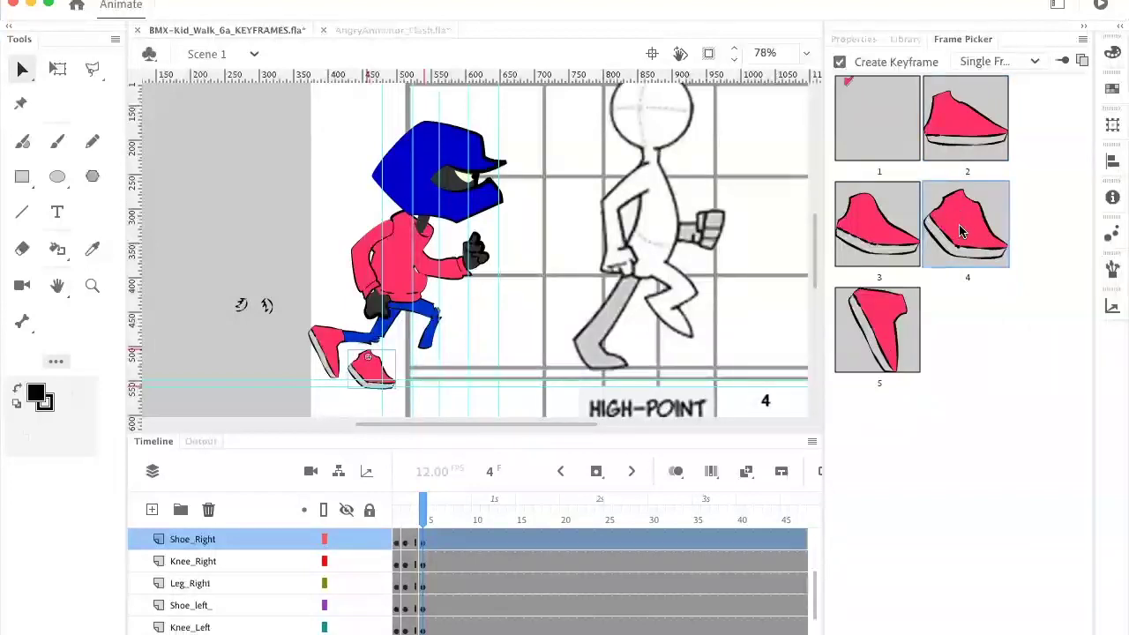
Step: At frame 4, switch the right leg to its symbol frame 5 and the body to its symbol frame 2
left_click(446, 332)
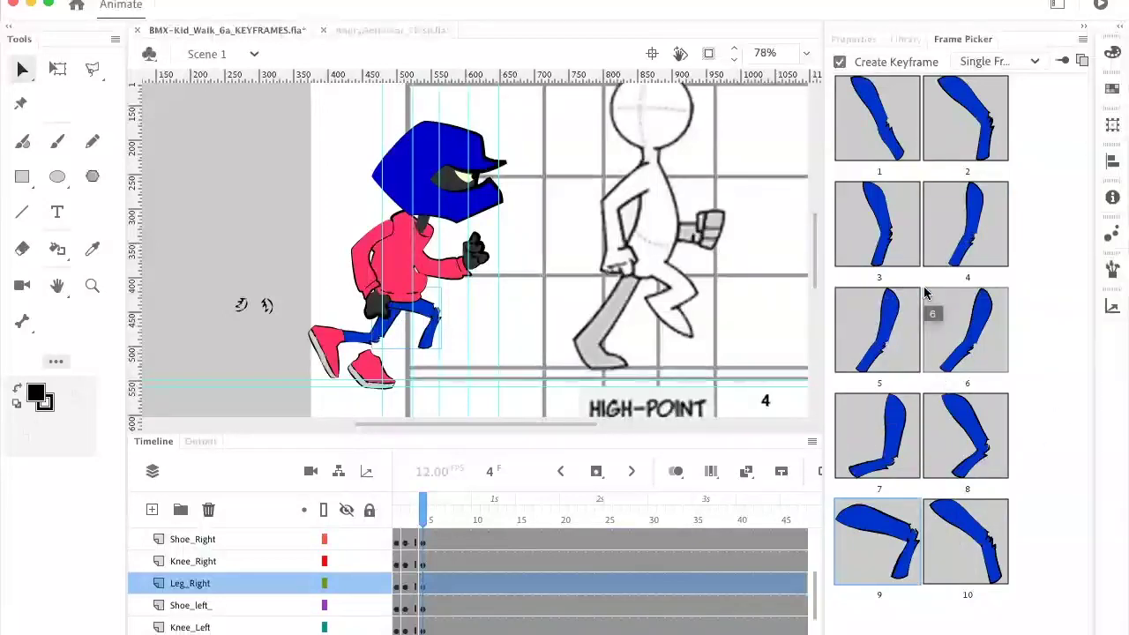
left_click(883, 322)
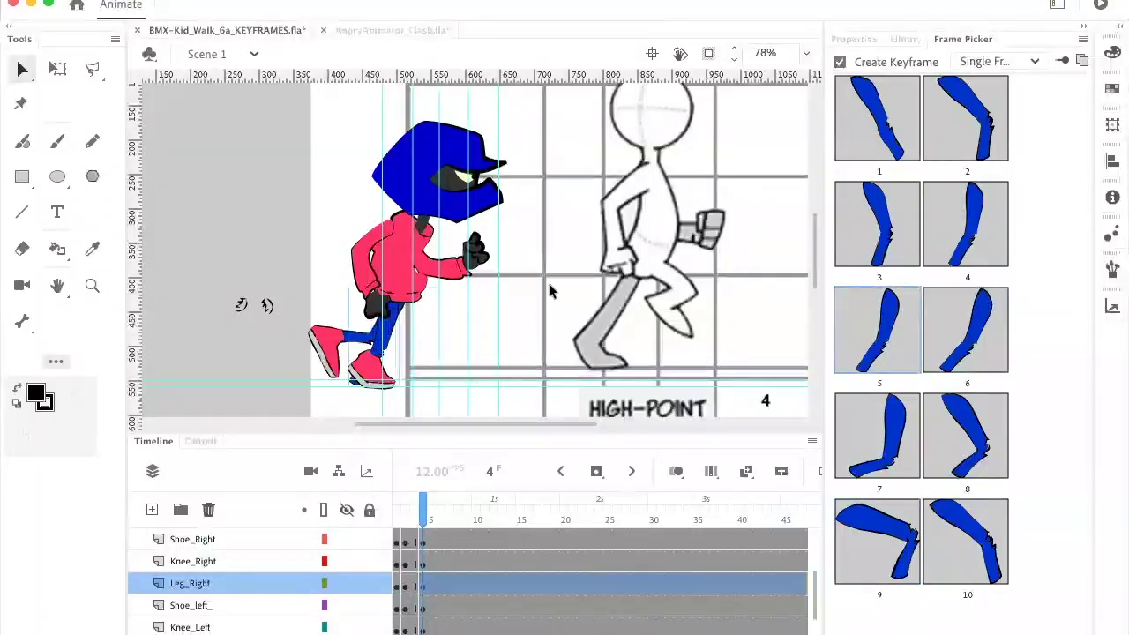
left_click(402, 255)
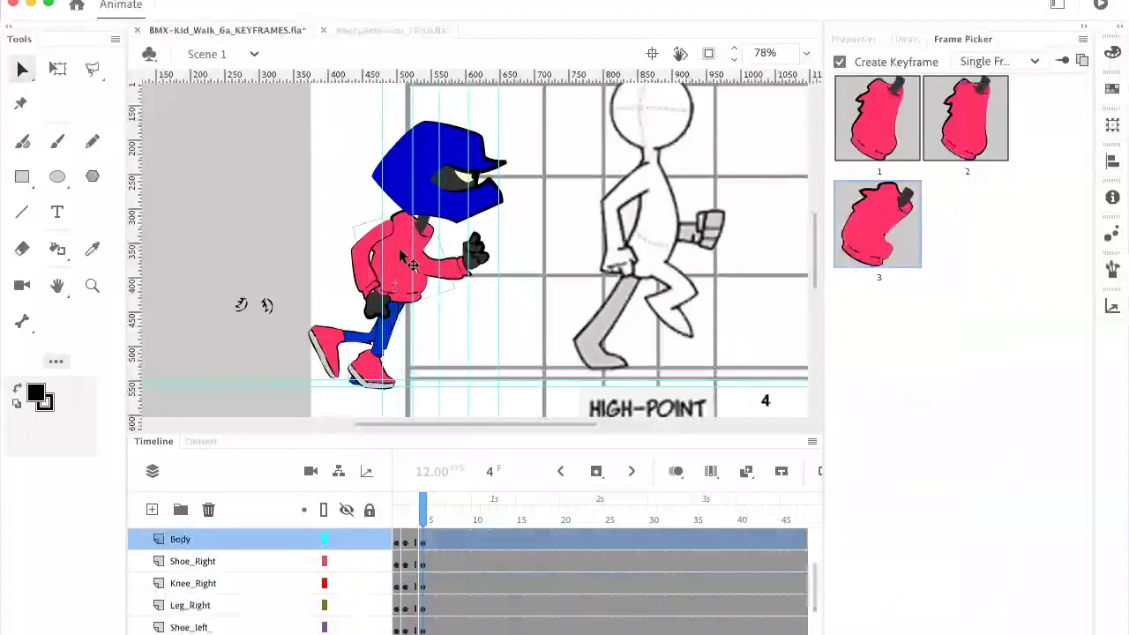
left_click(963, 124)
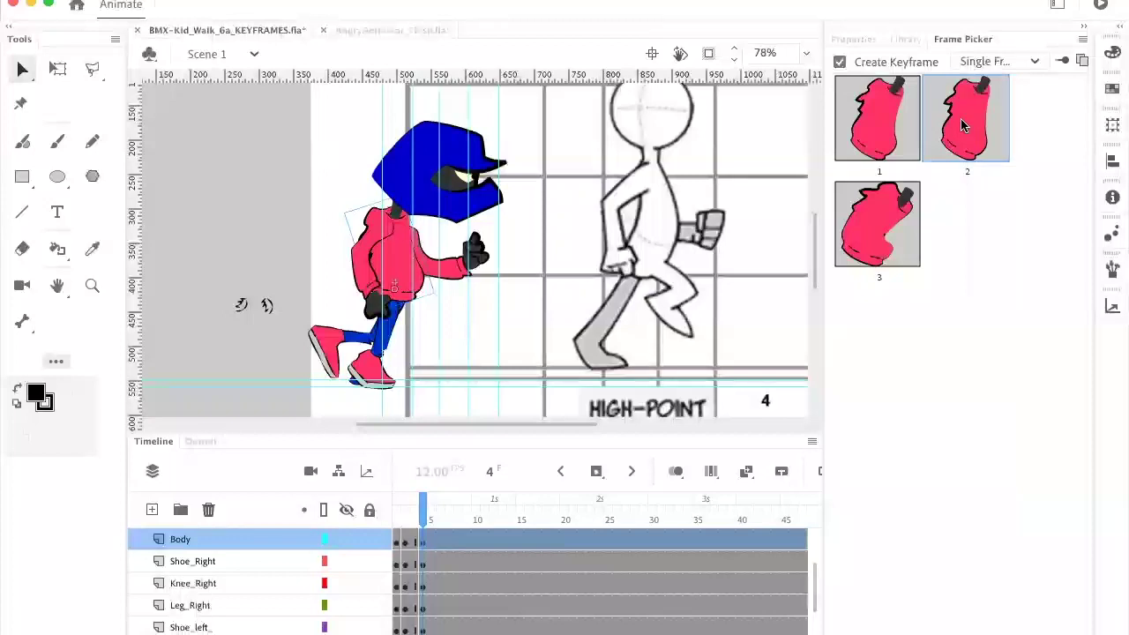
Step: Raise the head for the high-point pose and move the body up so its neck sits beneath the head
left_click(407, 156)
left_click_drag(416, 160, 416, 122)
left_click(417, 232)
left_click_drag(405, 221, 419, 197)
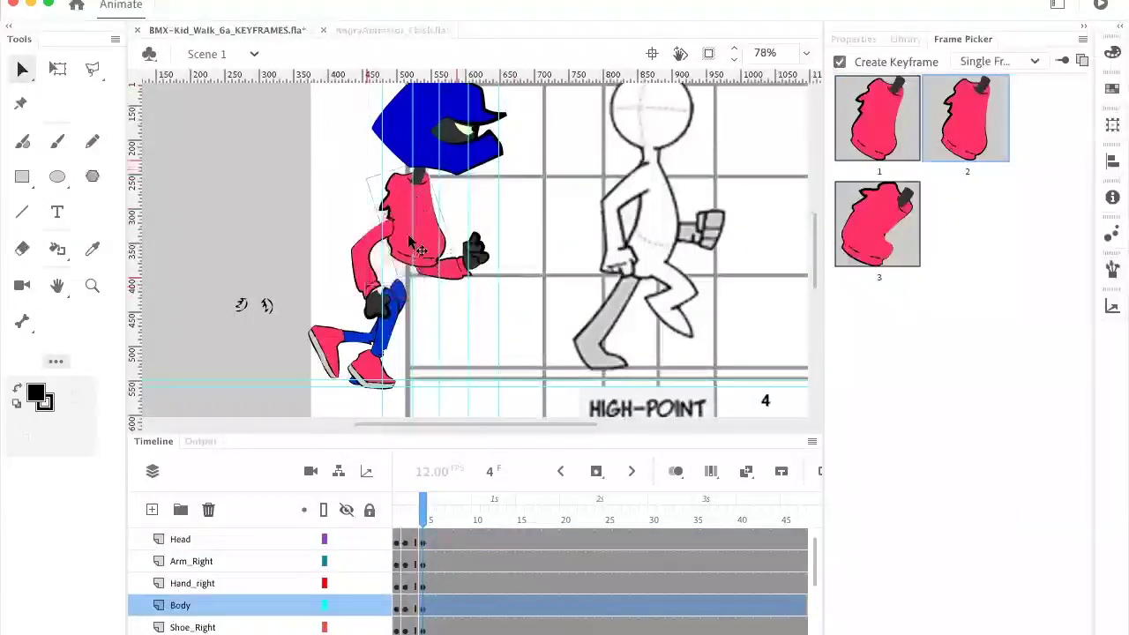
Step: Switch the left leg to its symbol frame 9 so the knee bends forward
left_click(347, 338)
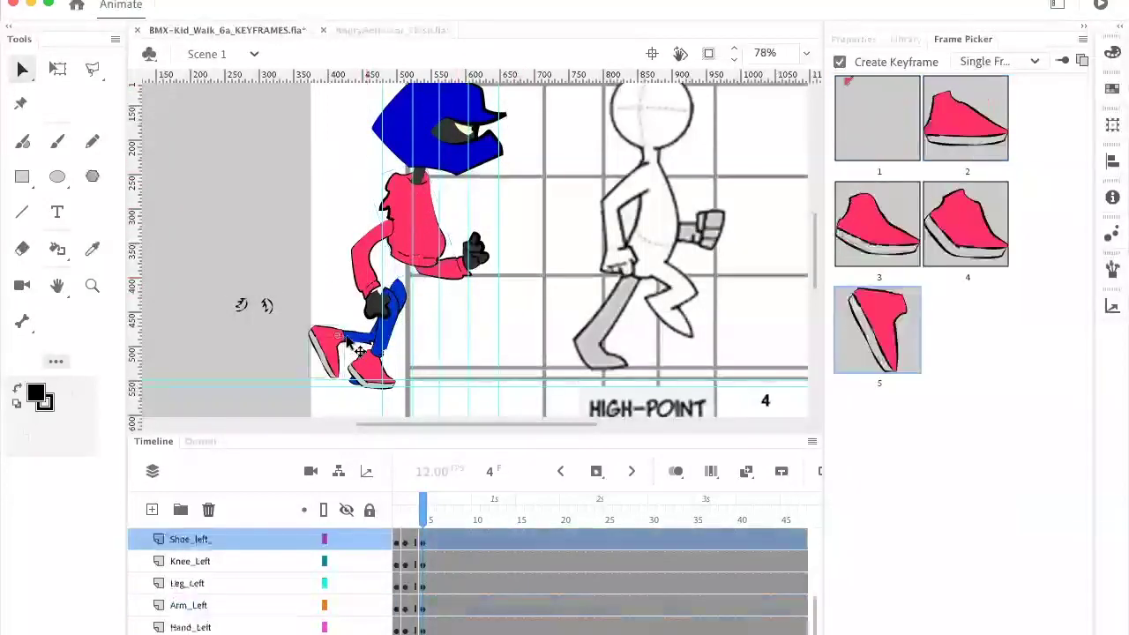
left_click(369, 347)
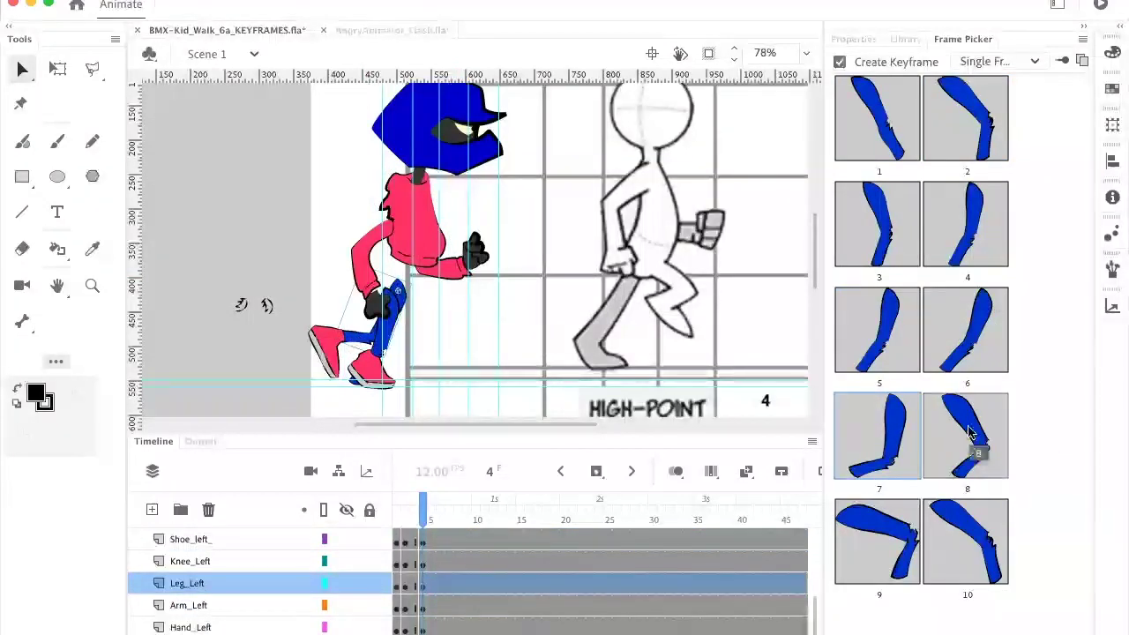
left_click(895, 526)
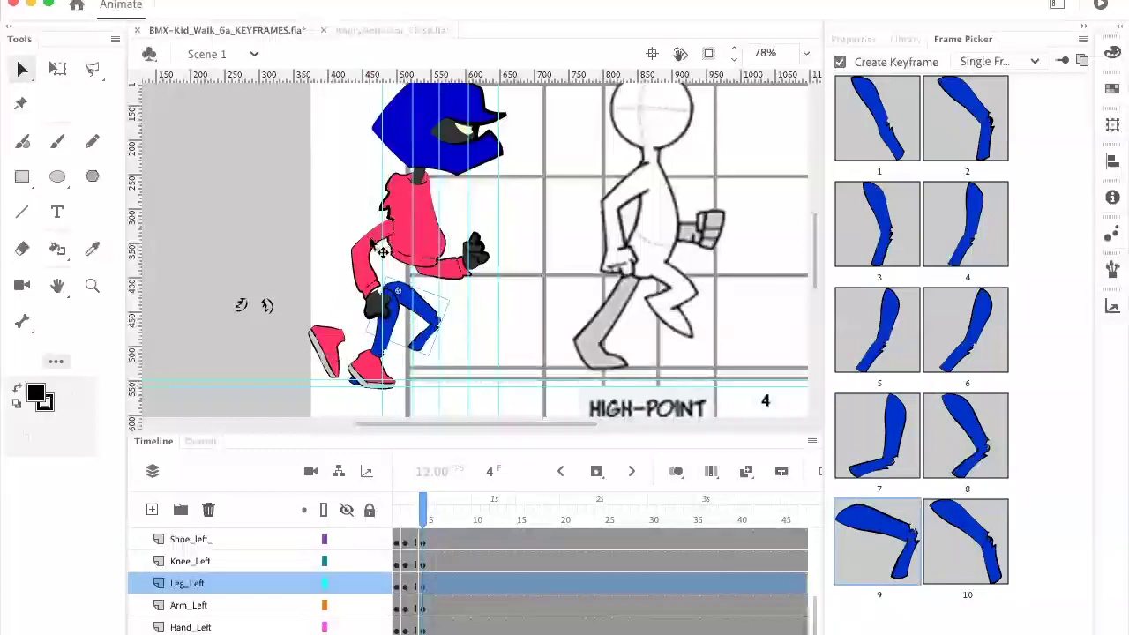
Step: Move both arms and hands up to rejoin the raised body at the shoulders and cuffs
left_click(379, 254)
left_click_drag(379, 255, 388, 212)
left_click(457, 282)
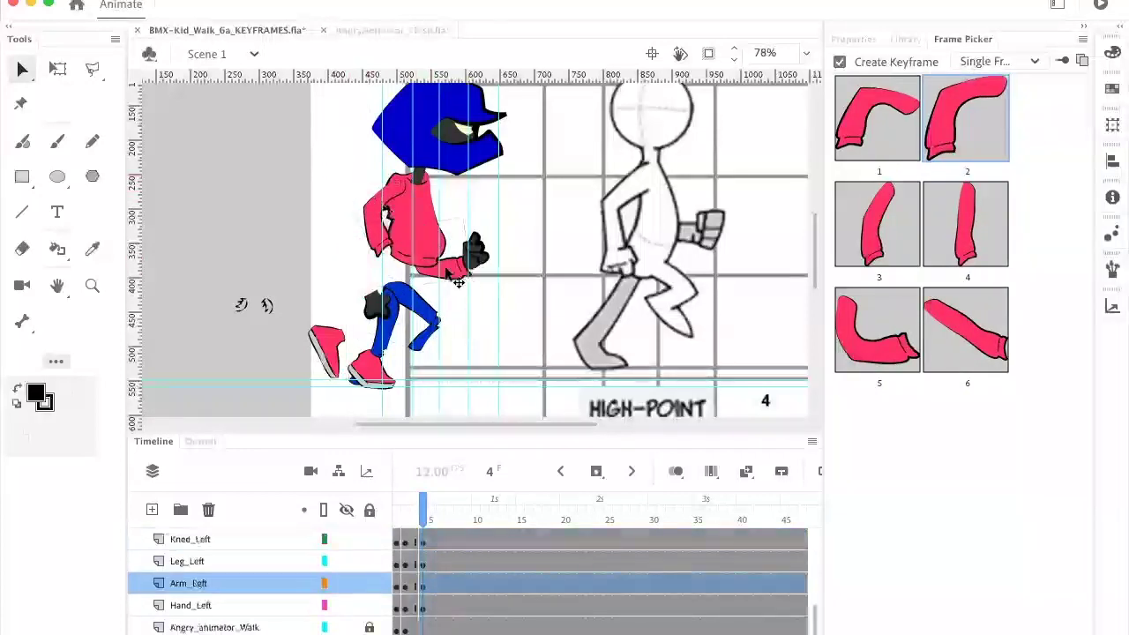
left_click_drag(463, 281, 503, 213)
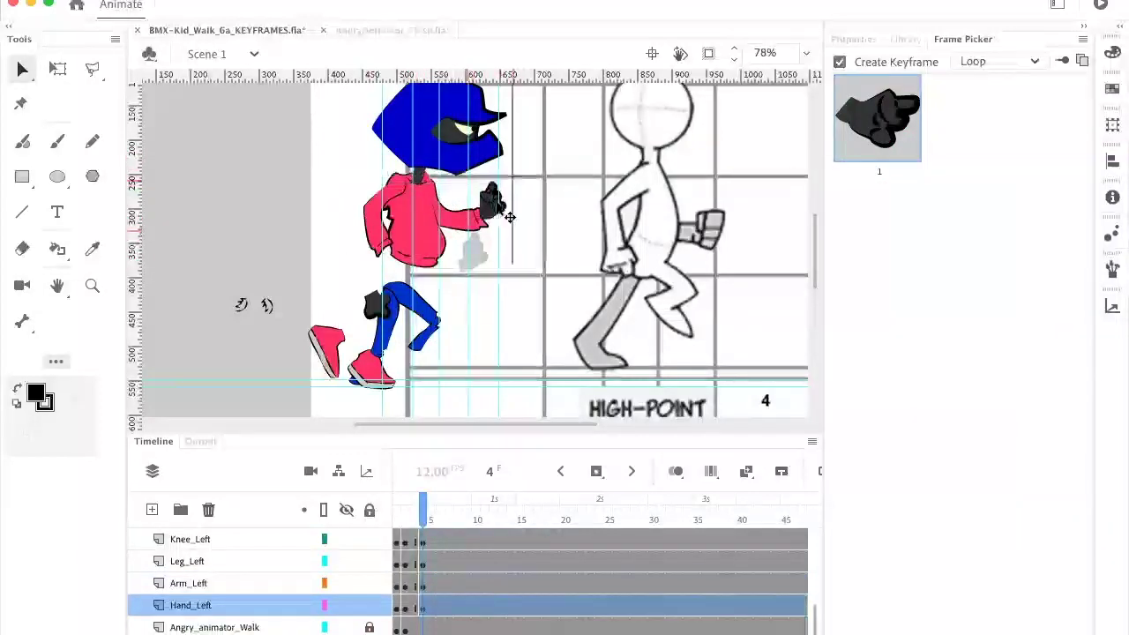
left_click(381, 295)
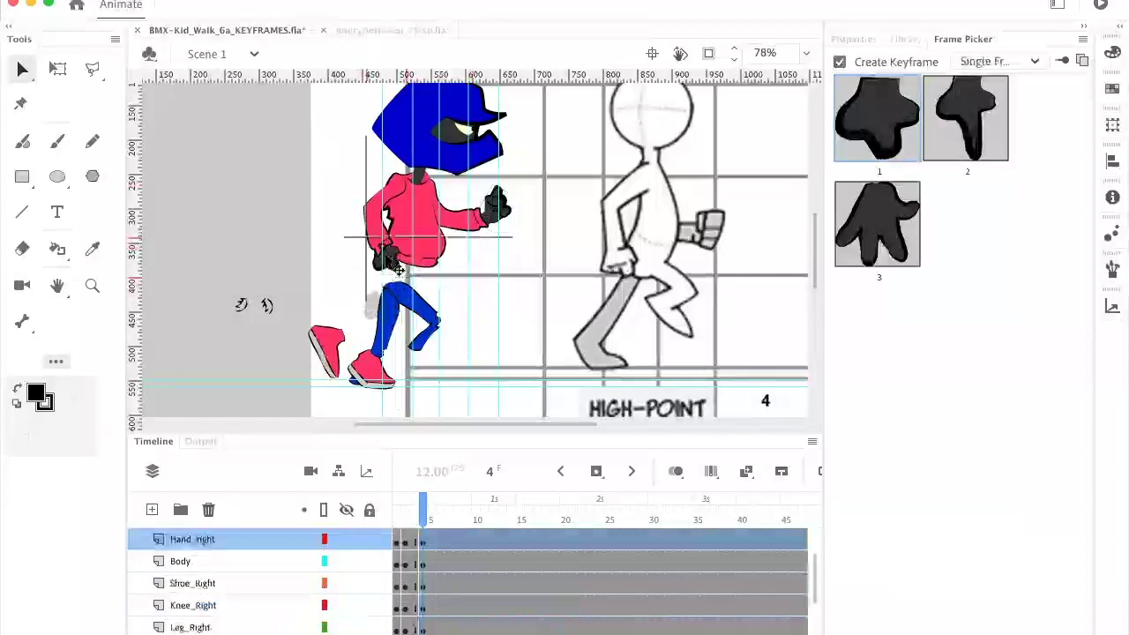
Step: Move the legs up to the hem of the body and nudge the right leg forward into place at the hip
left_click_drag(432, 320, 410, 303)
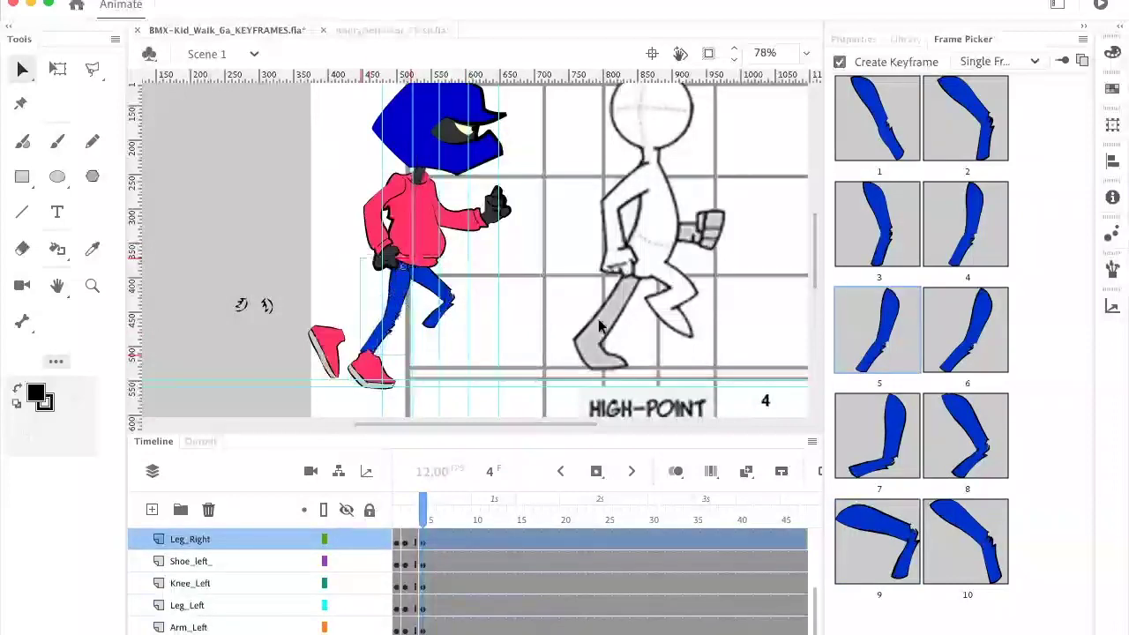
key("Right")
key("Right")
key("Right")
key("Right")
key("Right")
key("Right")
key("Right")
key("Right")
key("Right")
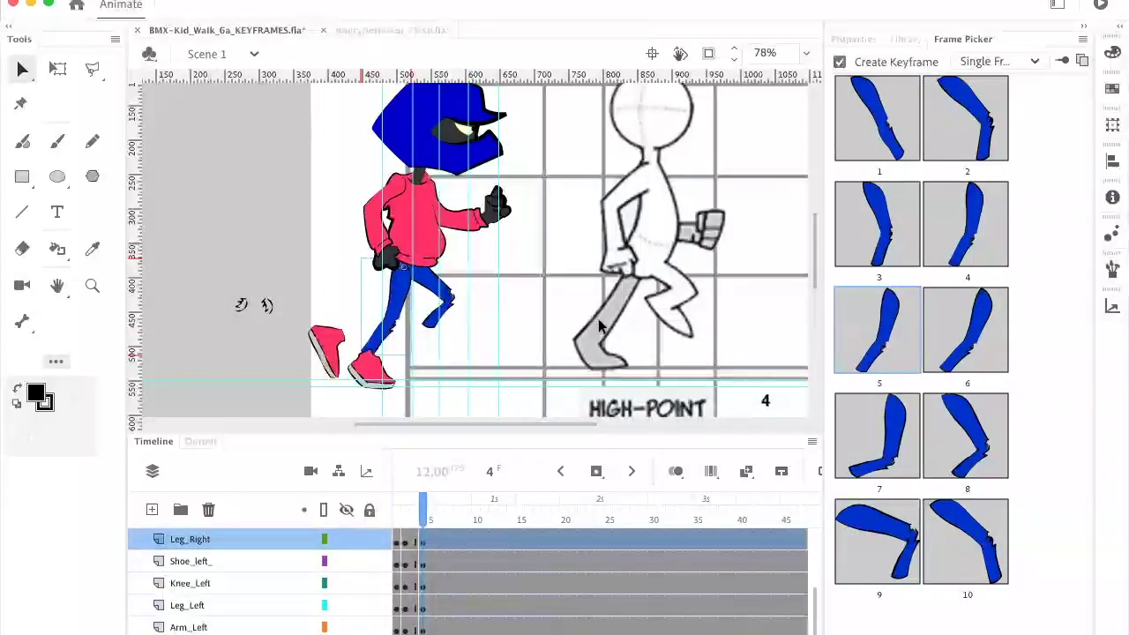
key("Down")
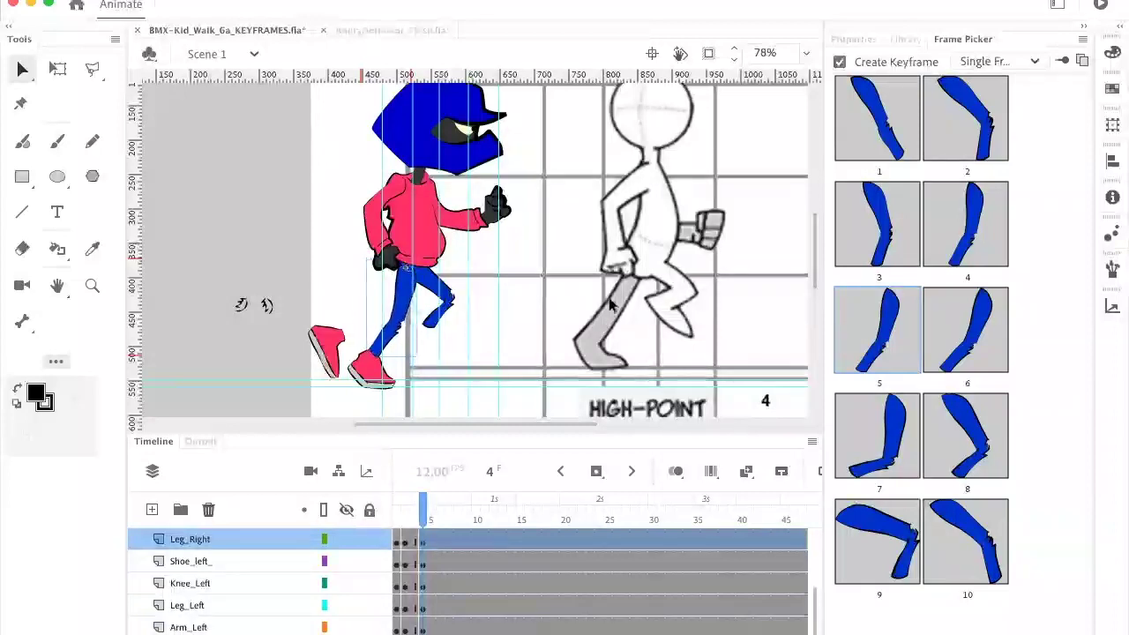
Step: Nudge the body down over the tops of the legs and lower the head onto the neck
left_click(411, 238)
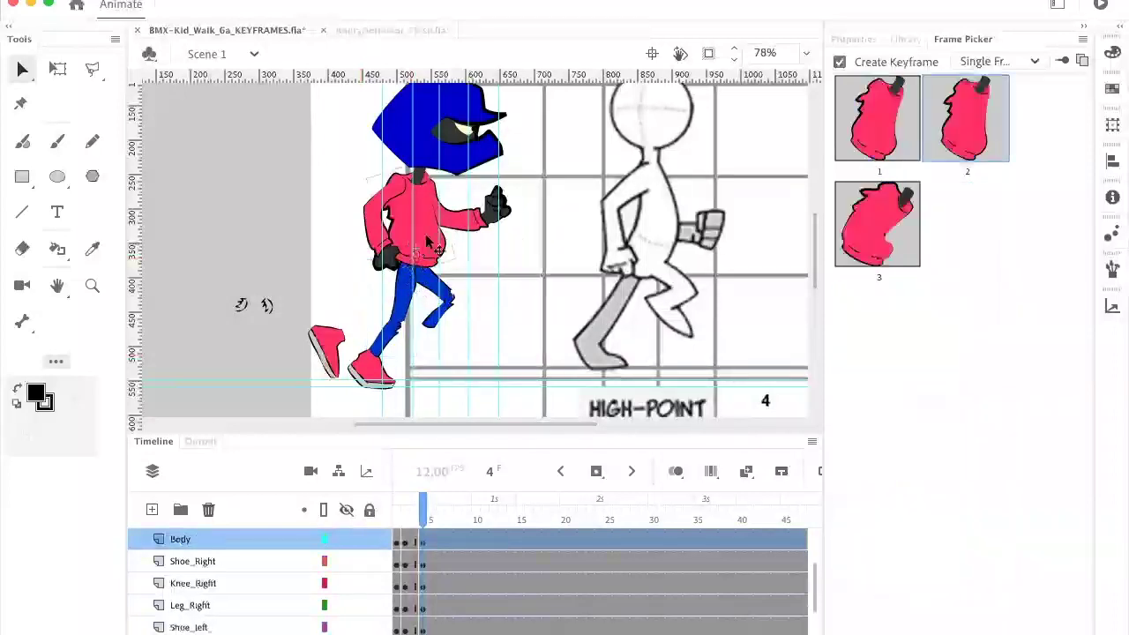
key("Down")
key("Down")
key("Down")
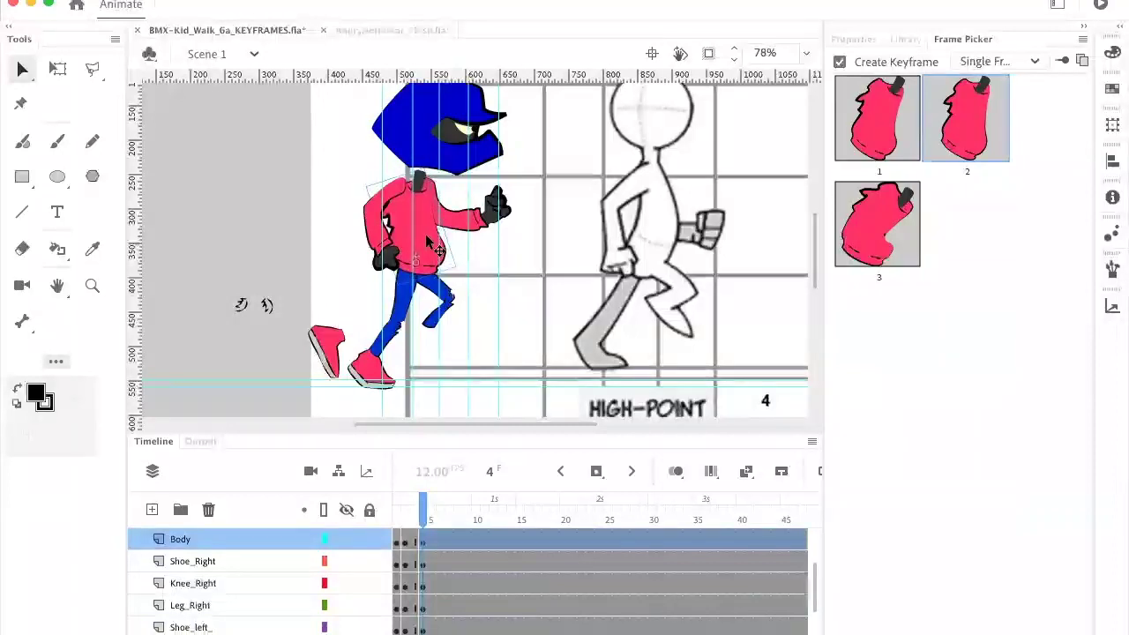
left_click(407, 126)
left_click_drag(402, 124, 402, 136)
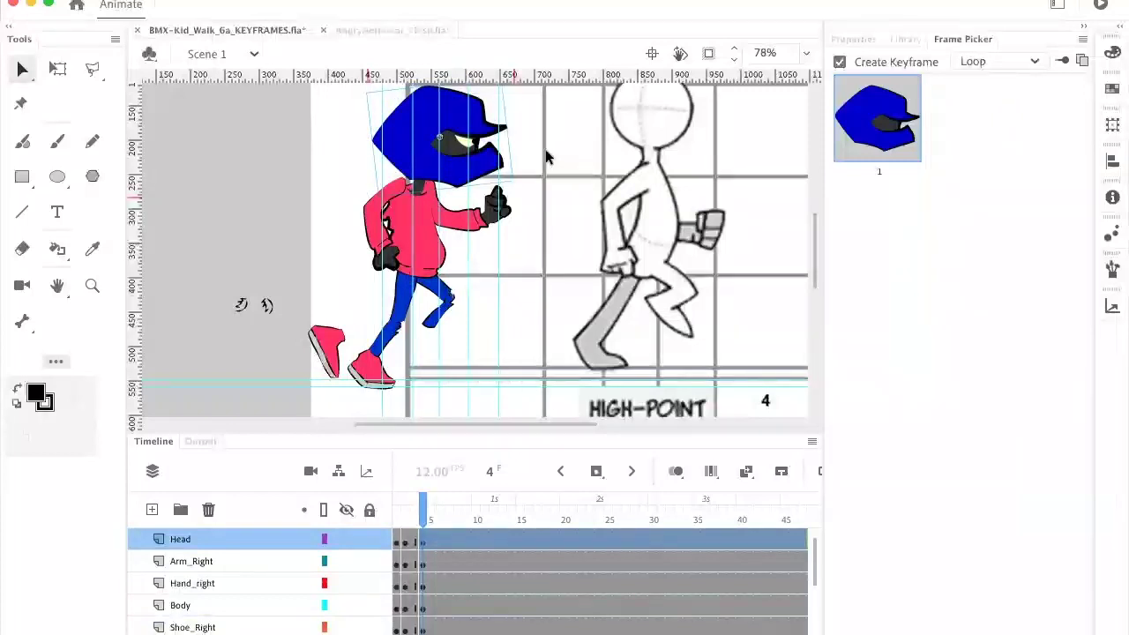
Step: Move the left shoe to the raised front leg, set it to symbol frame 5, and rotate its toe forward to fit the ankle
left_click(335, 348)
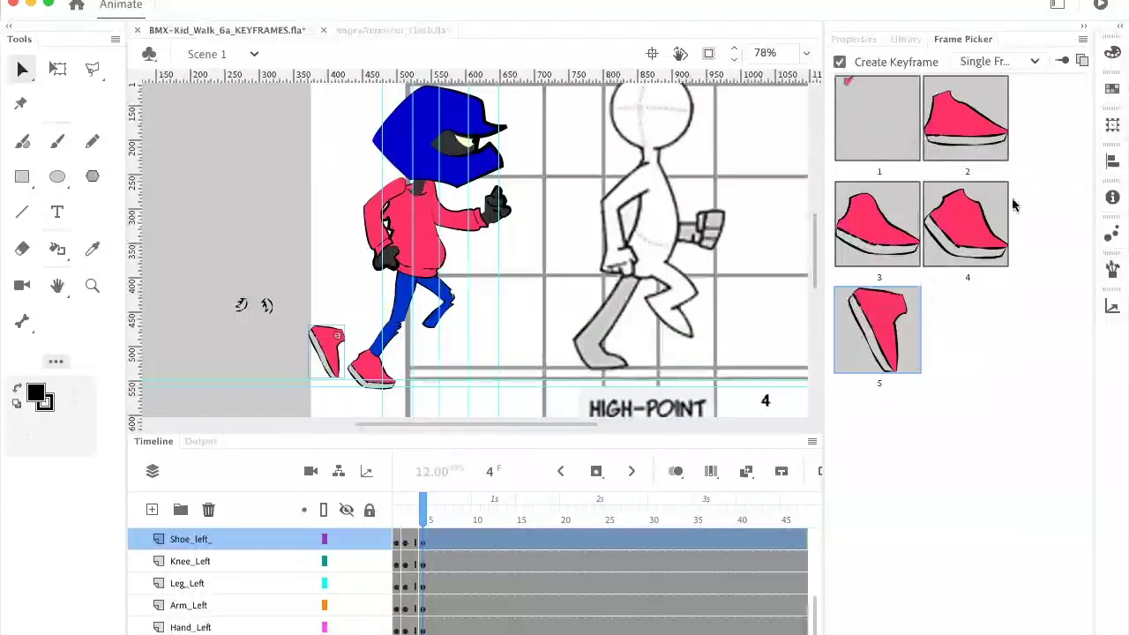
left_click(969, 121)
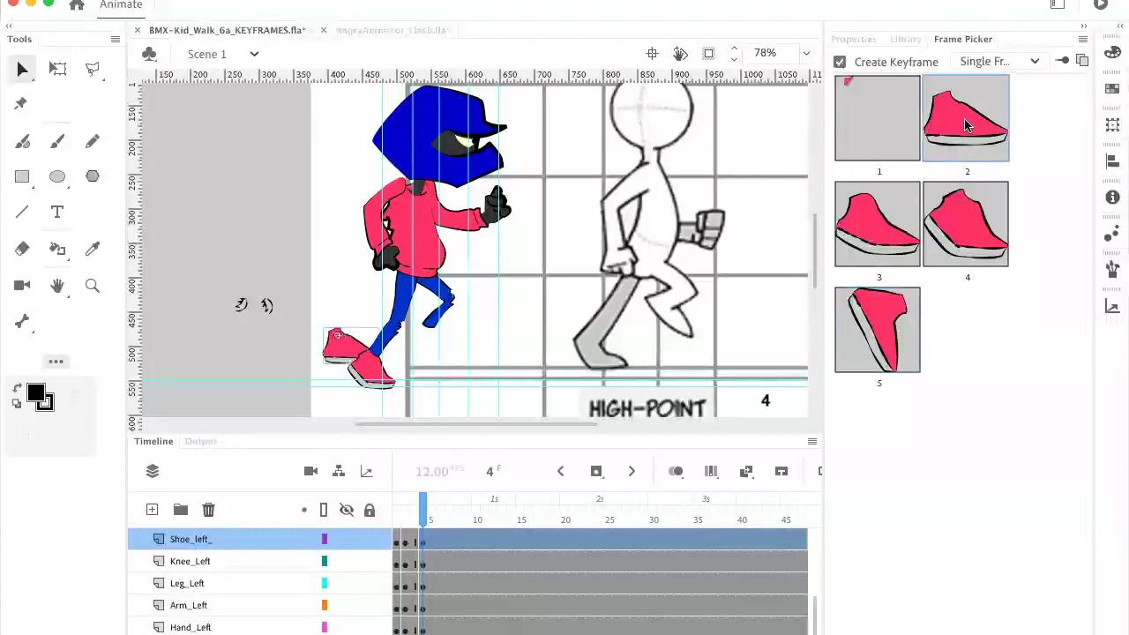
left_click_drag(338, 348, 445, 352)
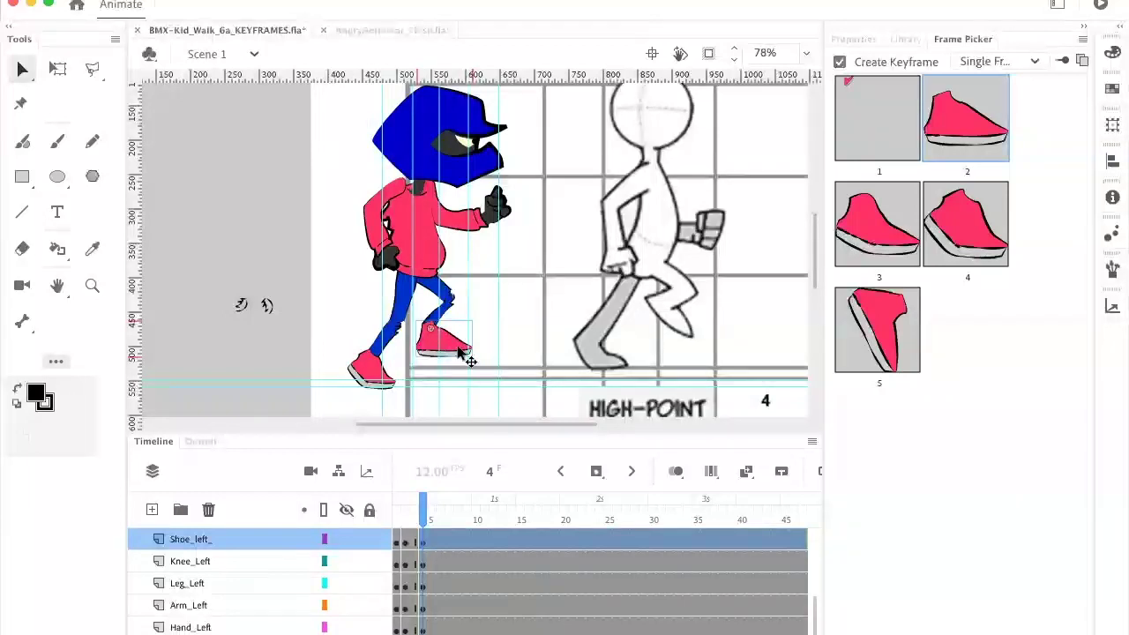
left_click(878, 320)
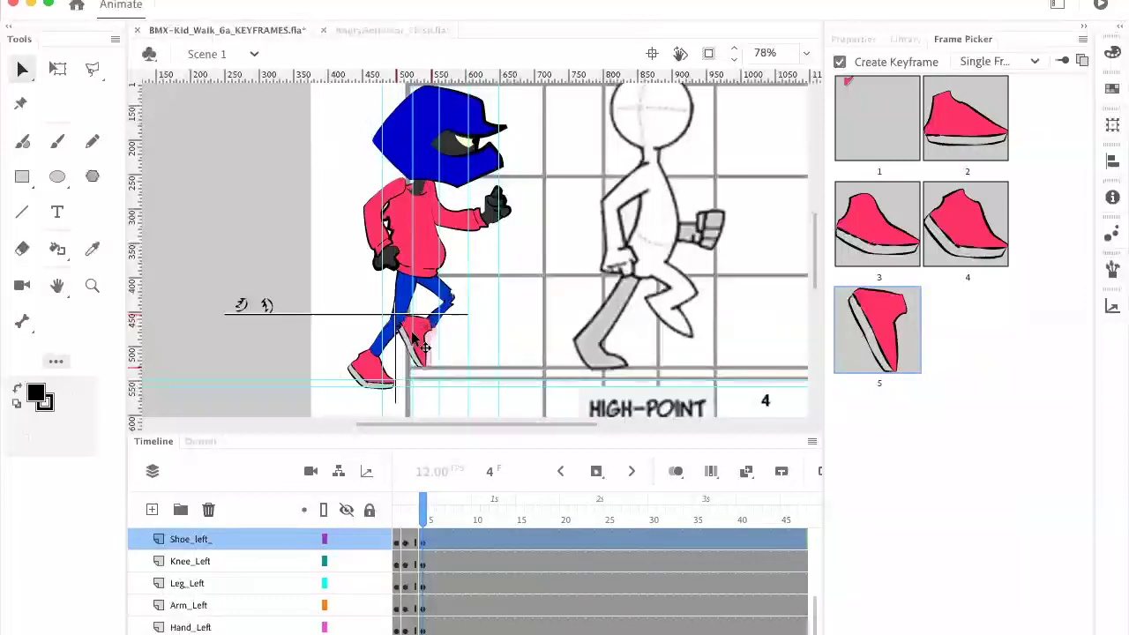
key("q")
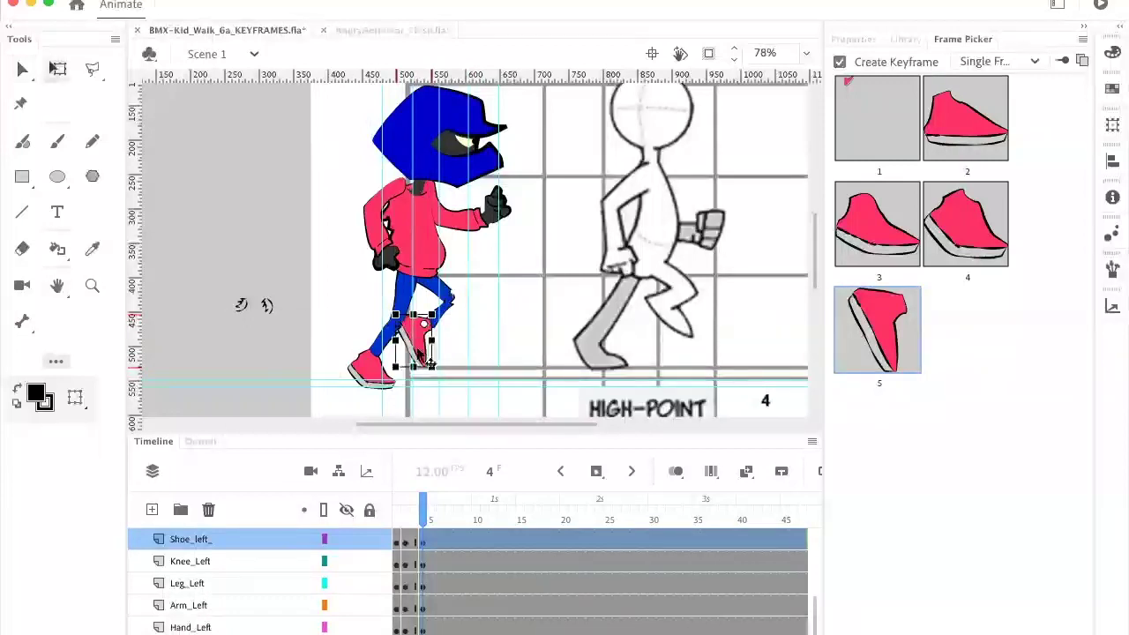
left_click_drag(455, 380, 439, 355)
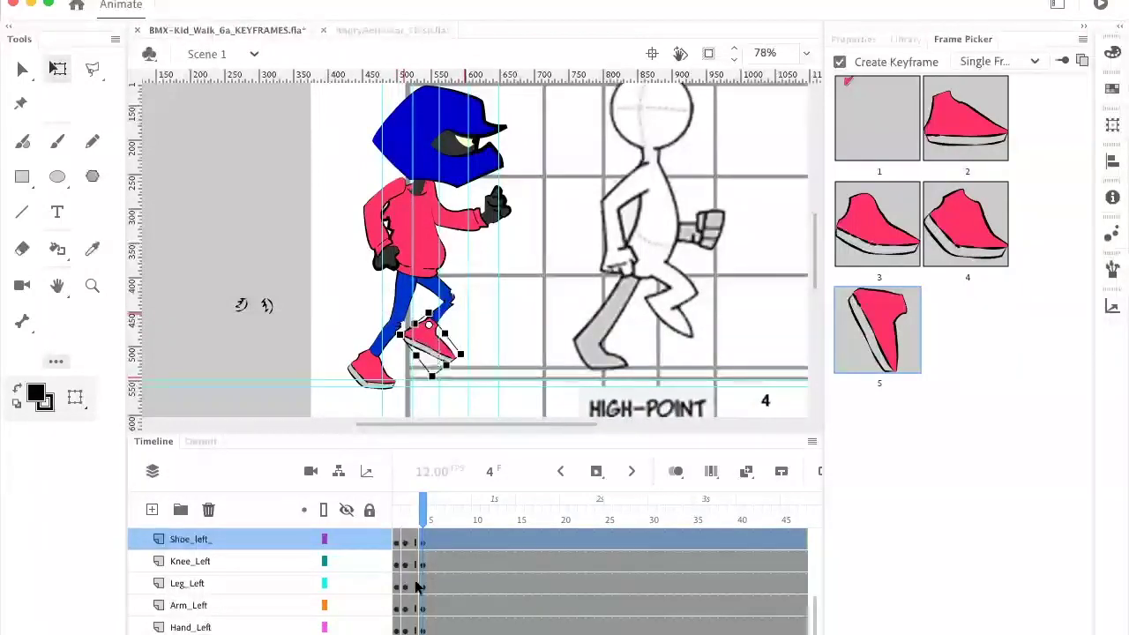
mouse_move(425, 512)
left_mouse_down()
mouse_move(413, 514)
mouse_move(424, 523)
left_mouse_up()
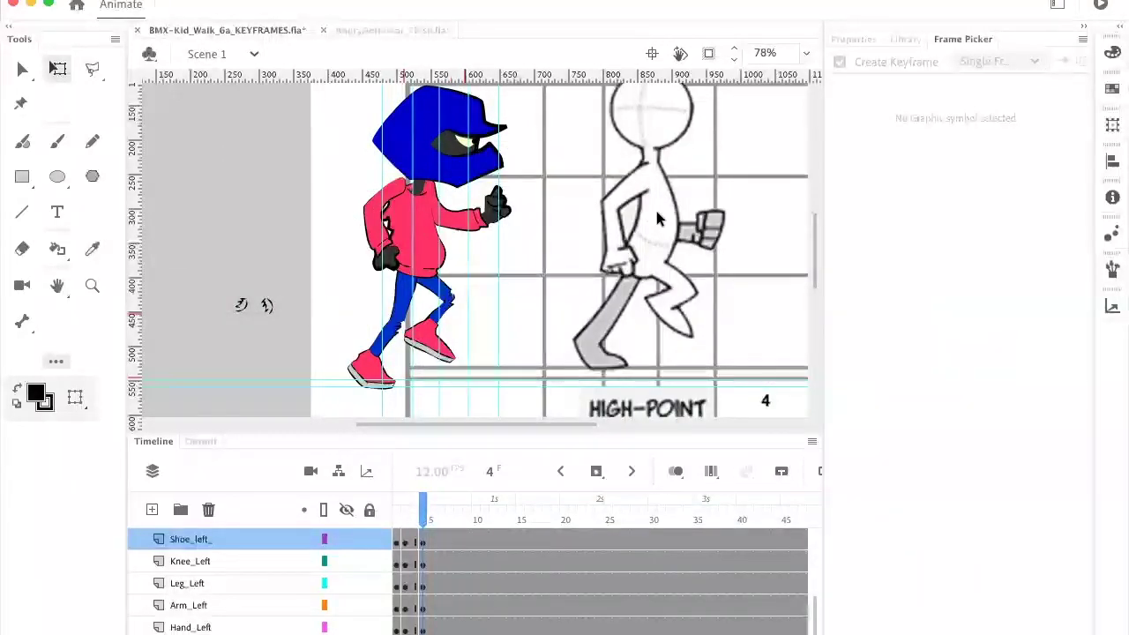
Step: Rotate the right arm forward across the chest and reposition it at the shoulder
left_click(385, 230)
left_click_drag(385, 229, 393, 243)
left_click_drag(391, 292, 493, 296)
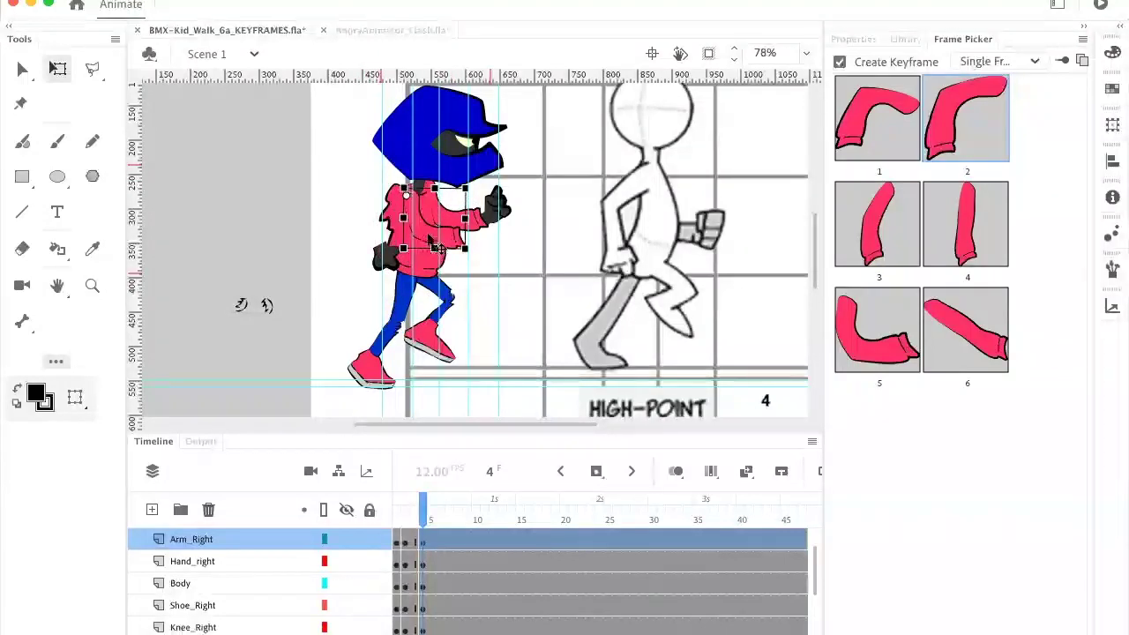
left_click(441, 253)
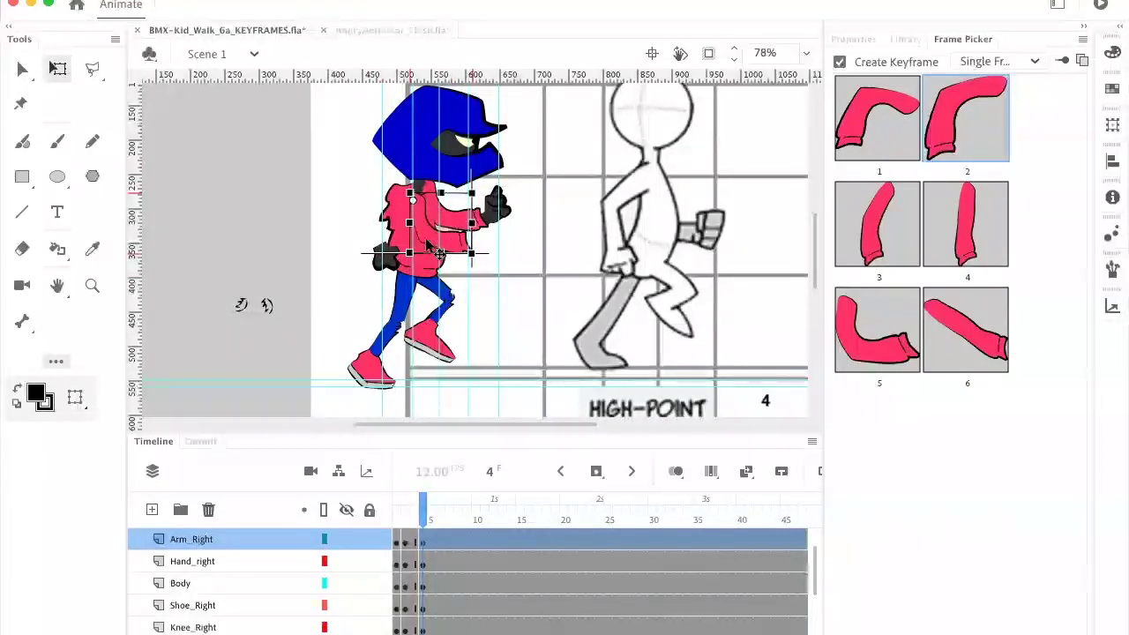
Step: Swing the left arm backward and place it behind the body at the shoulder
left_click(488, 234)
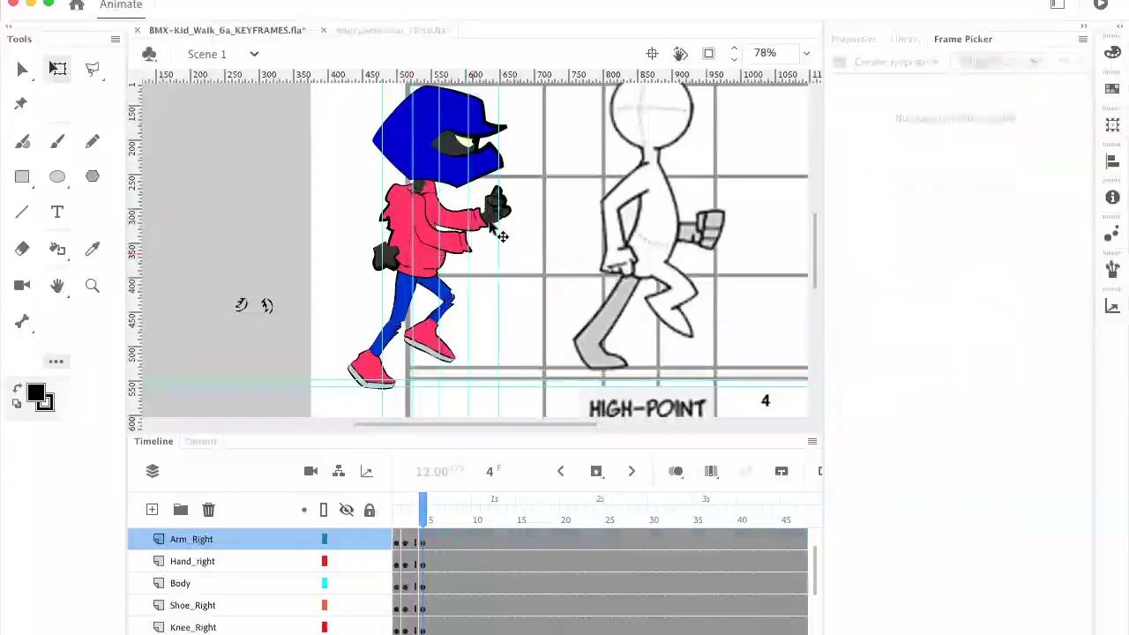
left_click_drag(488, 234, 356, 285)
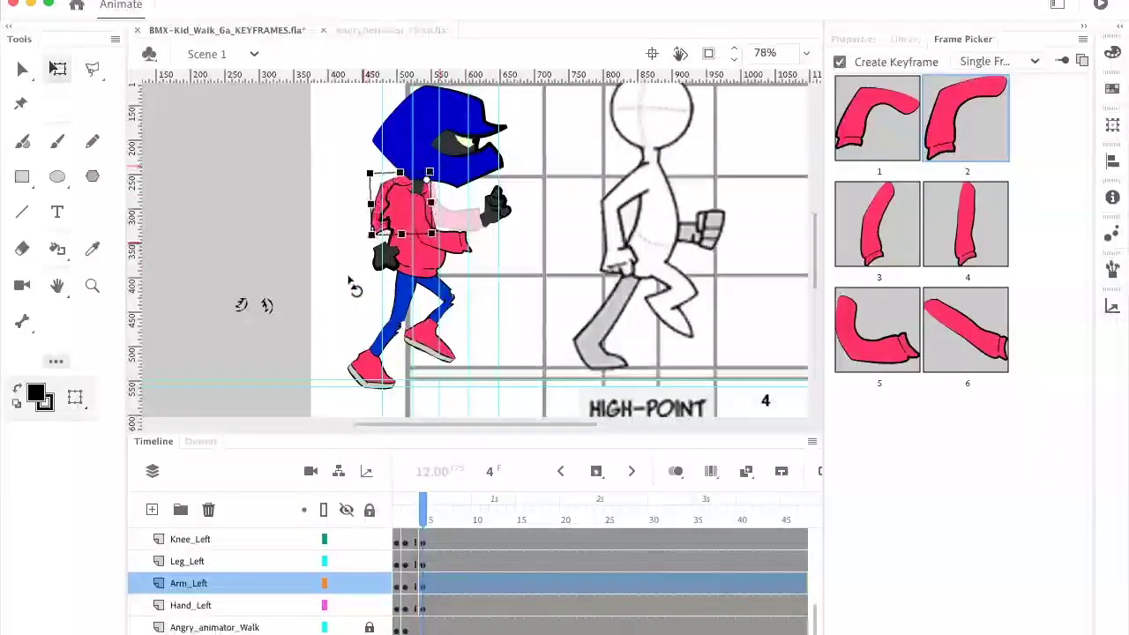
left_click_drag(379, 210, 385, 218)
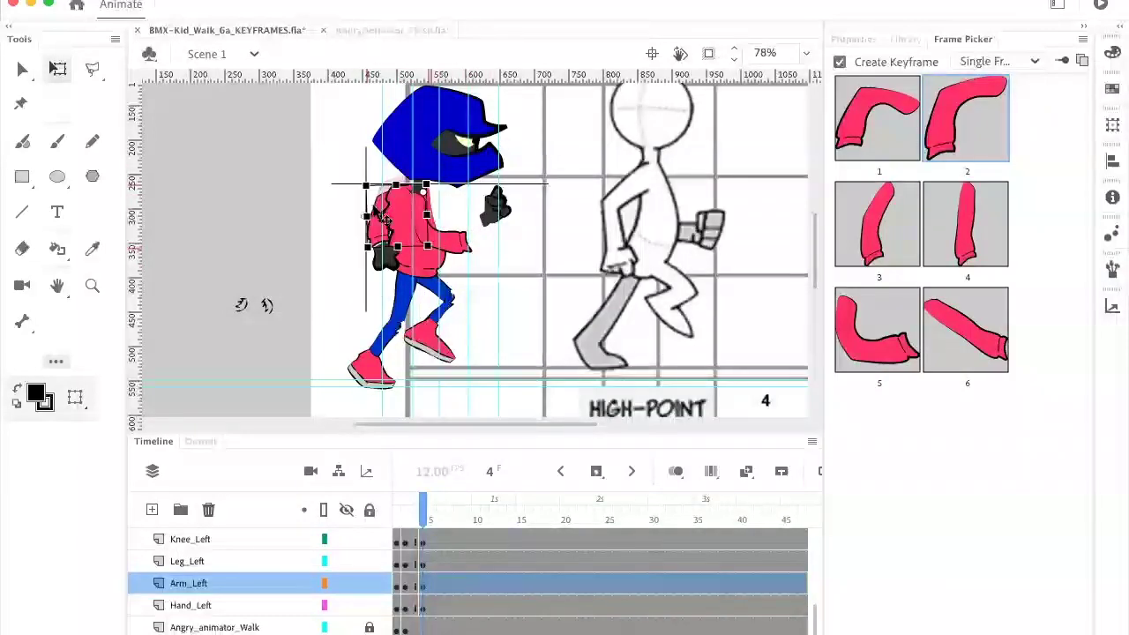
Step: Move the right hand out in front of the body and place the left hand at the cuff of the back arm
left_click(382, 258)
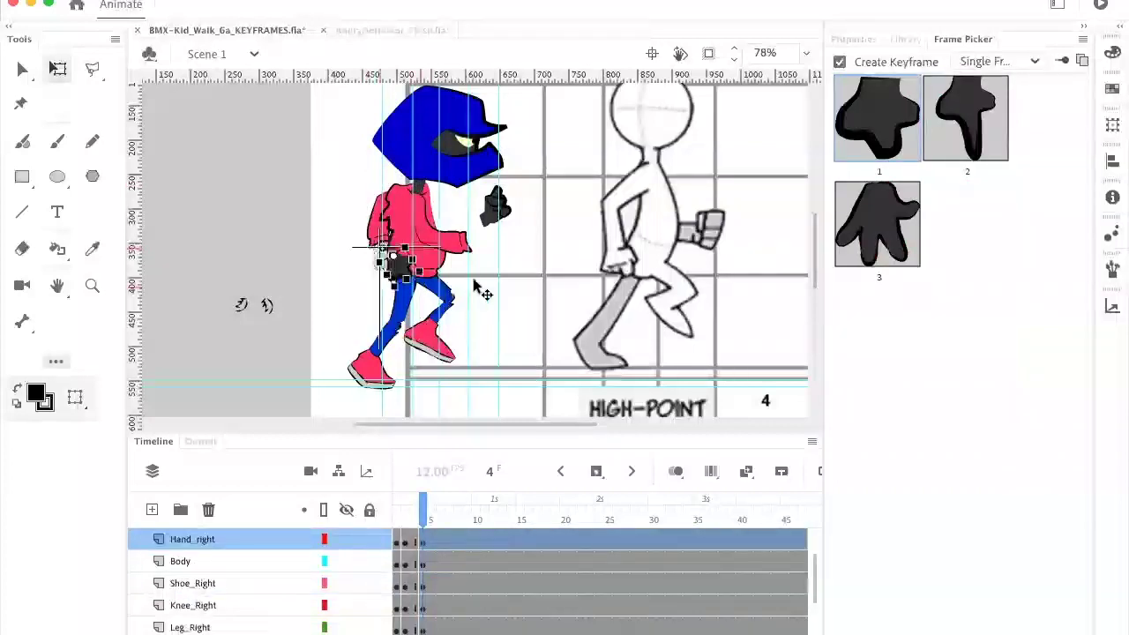
left_click_drag(476, 291, 490, 265)
left_click_drag(497, 206, 397, 273)
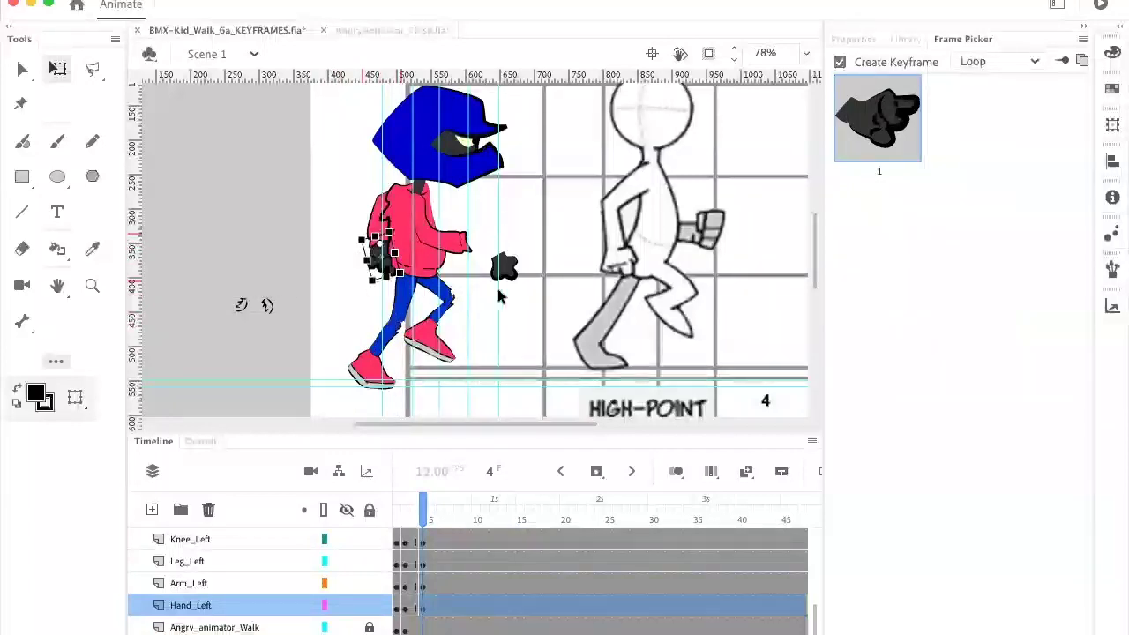
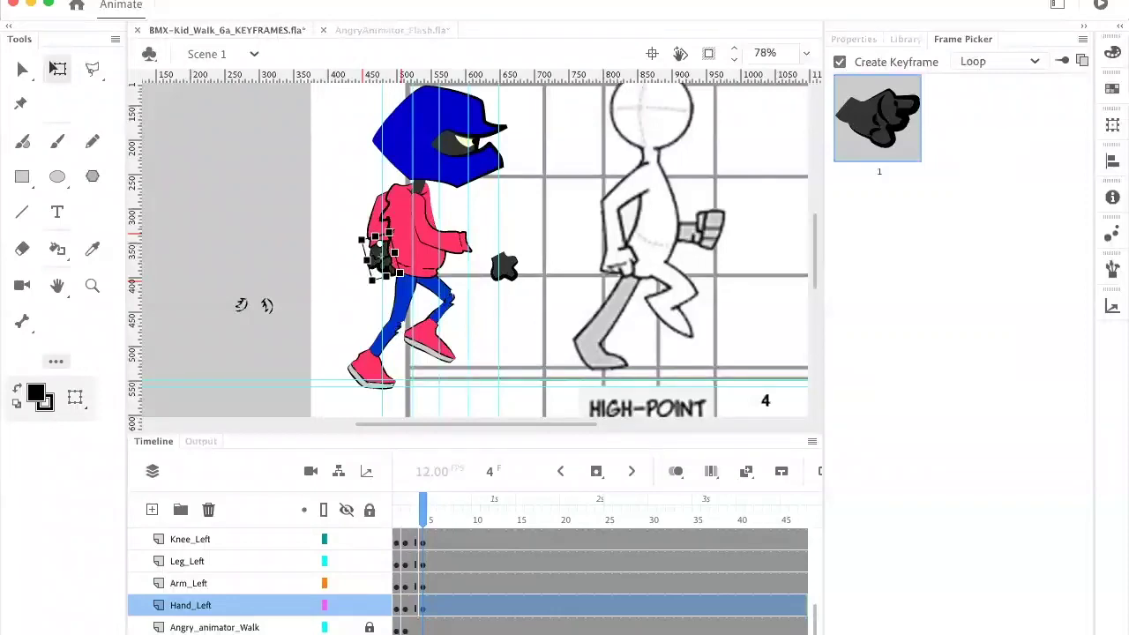
Step: Switch to Chrome and open the course announcement "How to build Cut-out Puppets -Videos from Zoom Meeting Wednesday 4/7/2020"
mouse_move(391, 622)
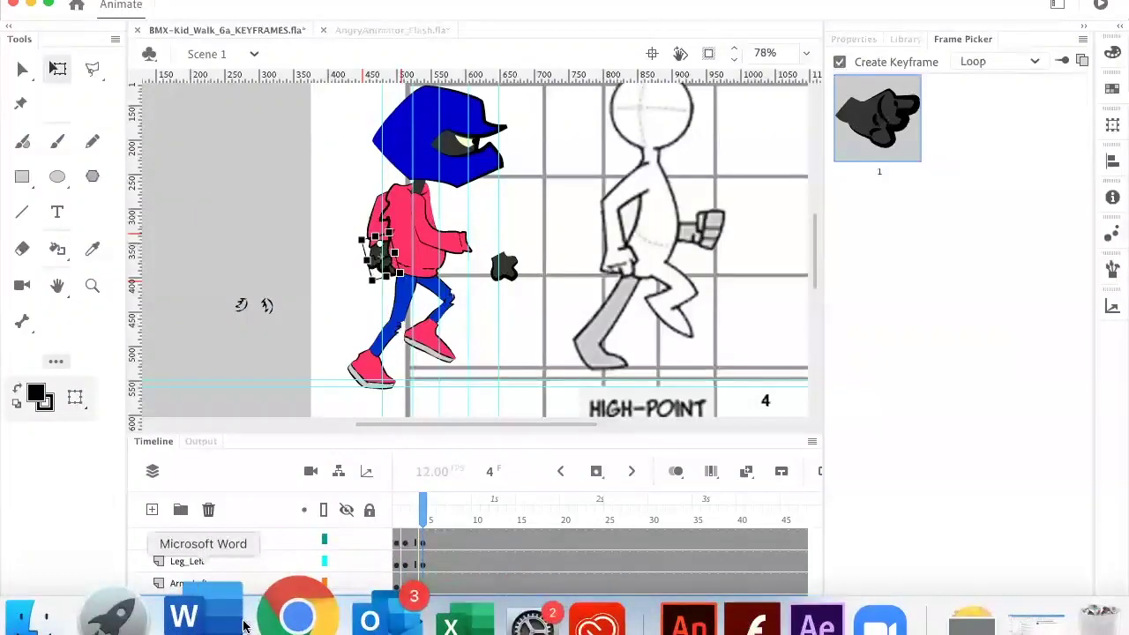
left_click(265, 619)
scroll(138, 188, "up", 5)
left_click(141, 139)
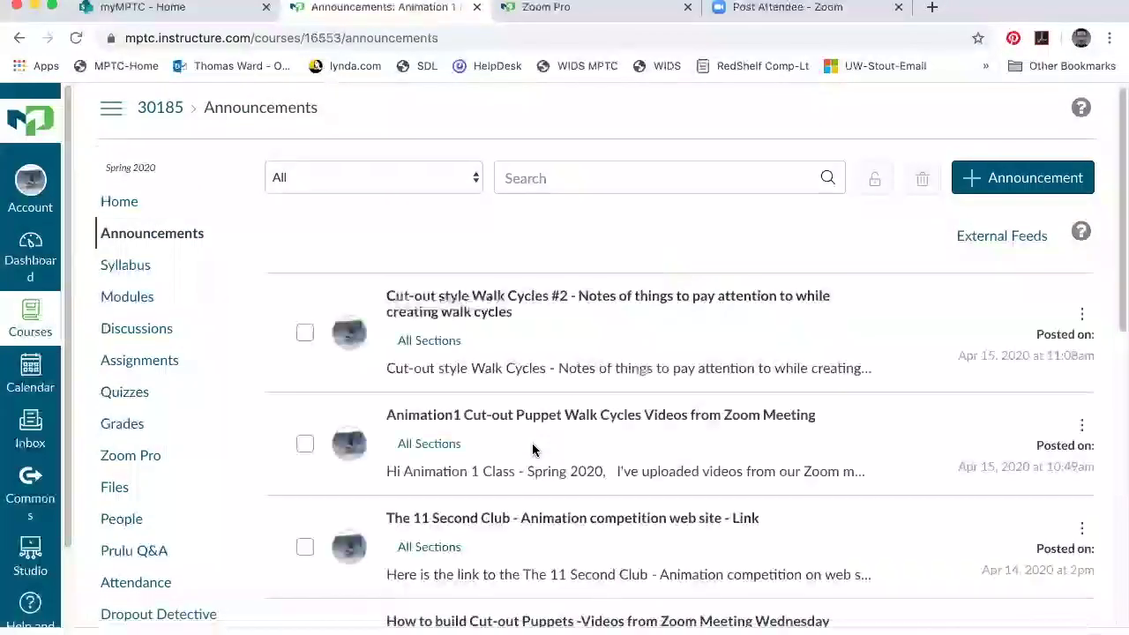
scroll(532, 450, "down", 2)
scroll(533, 450, "down", 5)
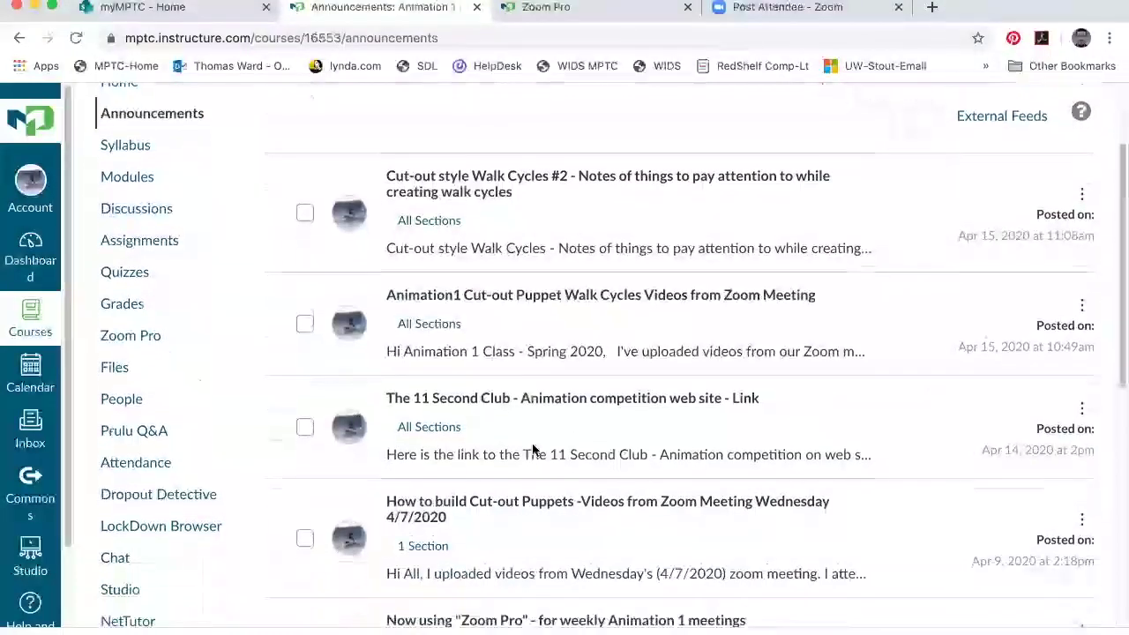
scroll(533, 450, "down", 1)
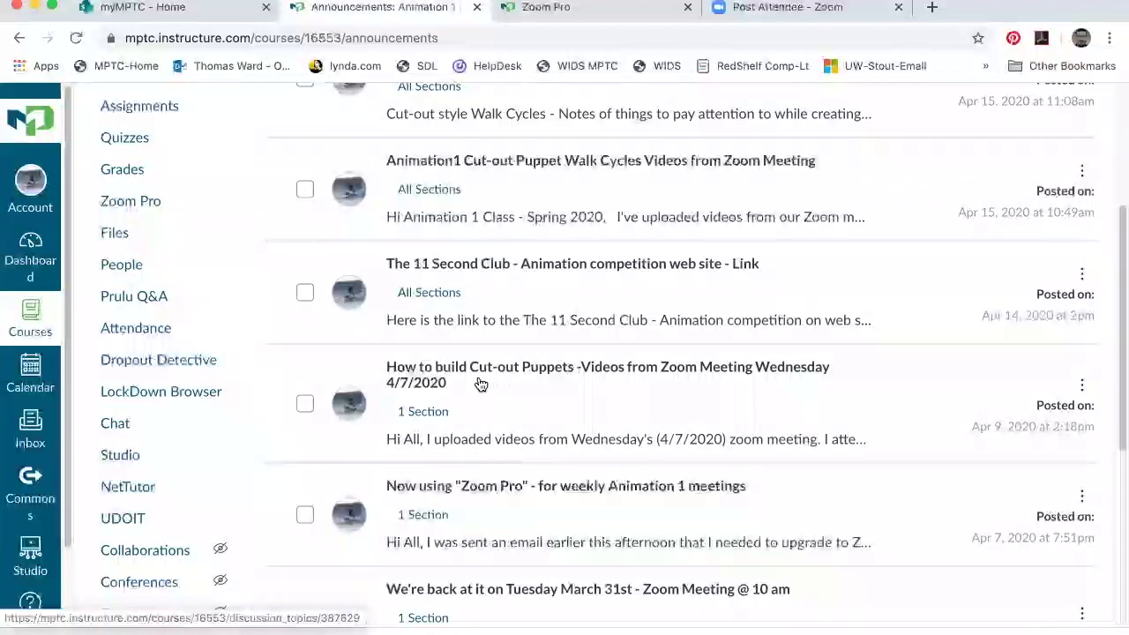
scroll(550, 381, "up", 1)
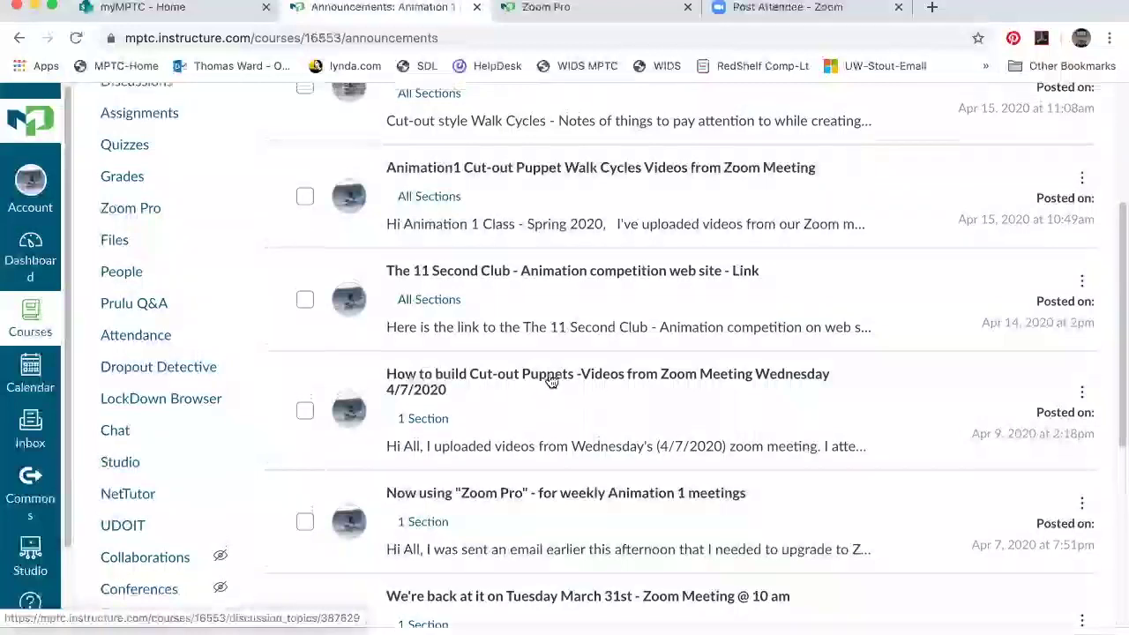
scroll(545, 393, "up", 1)
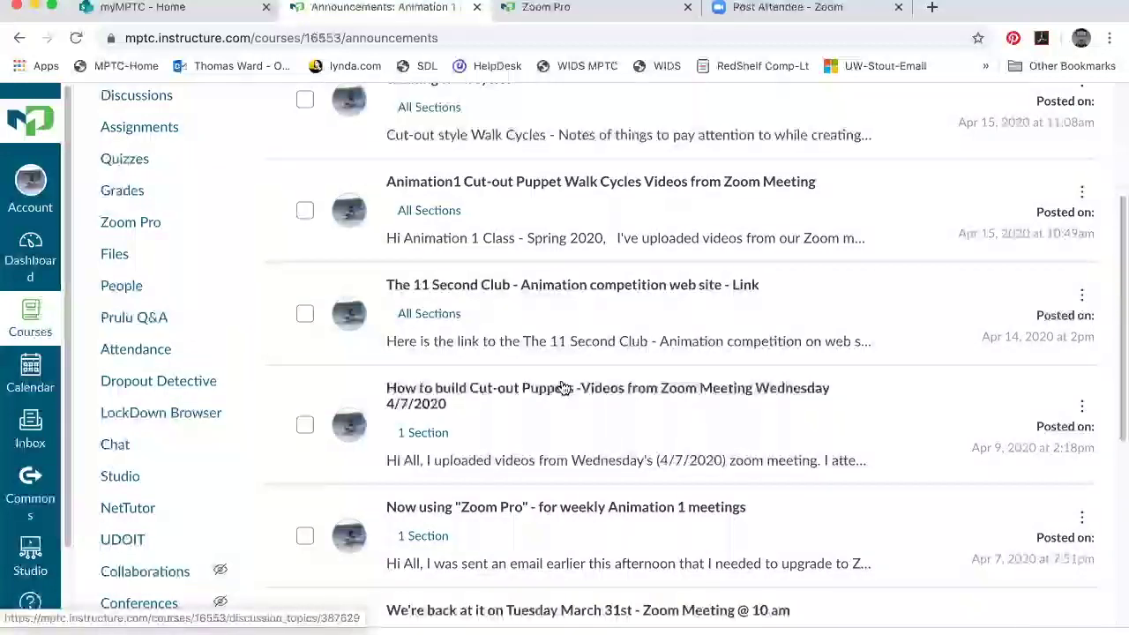
left_click(538, 393)
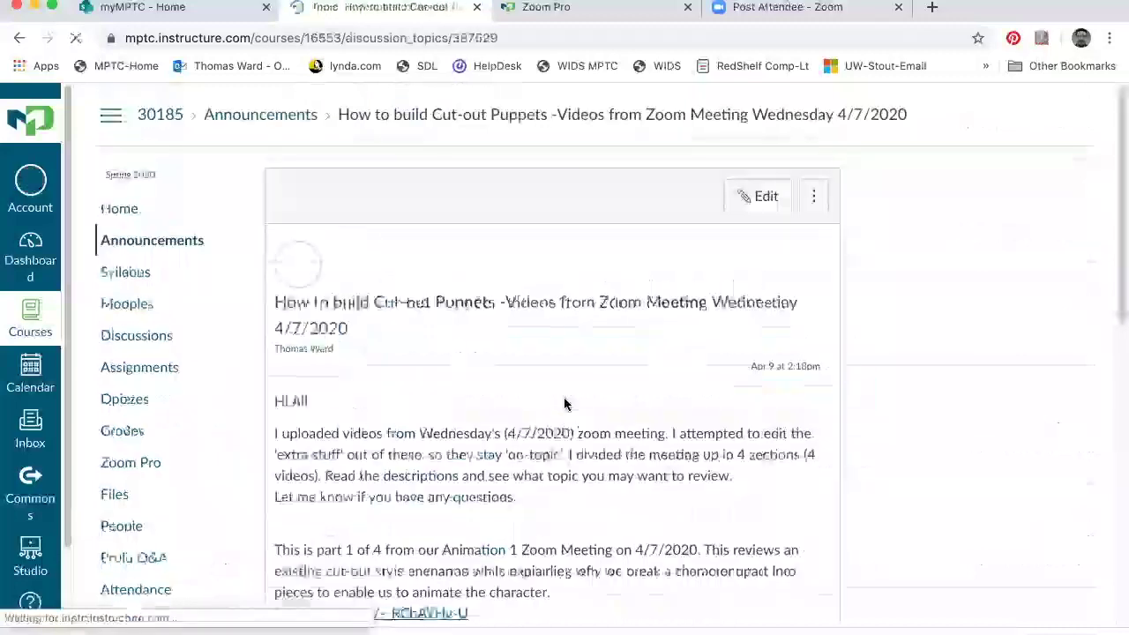
Step: Read through the descriptions and video links for parts 1 to 4 of the cut-out puppet meeting
scroll(564, 404, "down", 3)
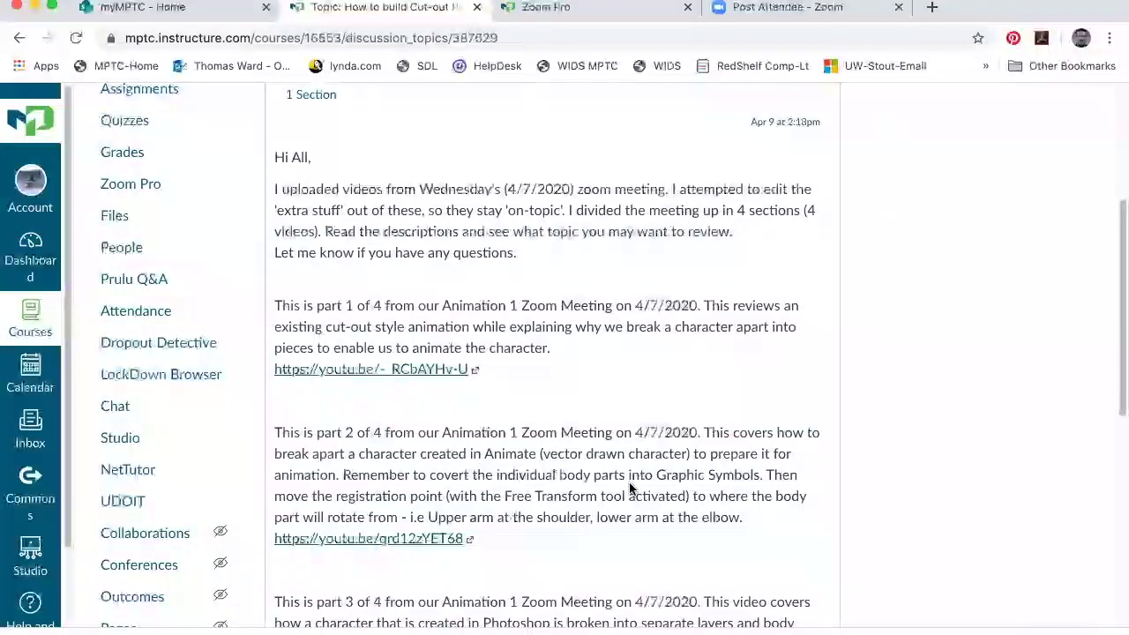
scroll(630, 488, "down", 1)
scroll(630, 488, "down", 2)
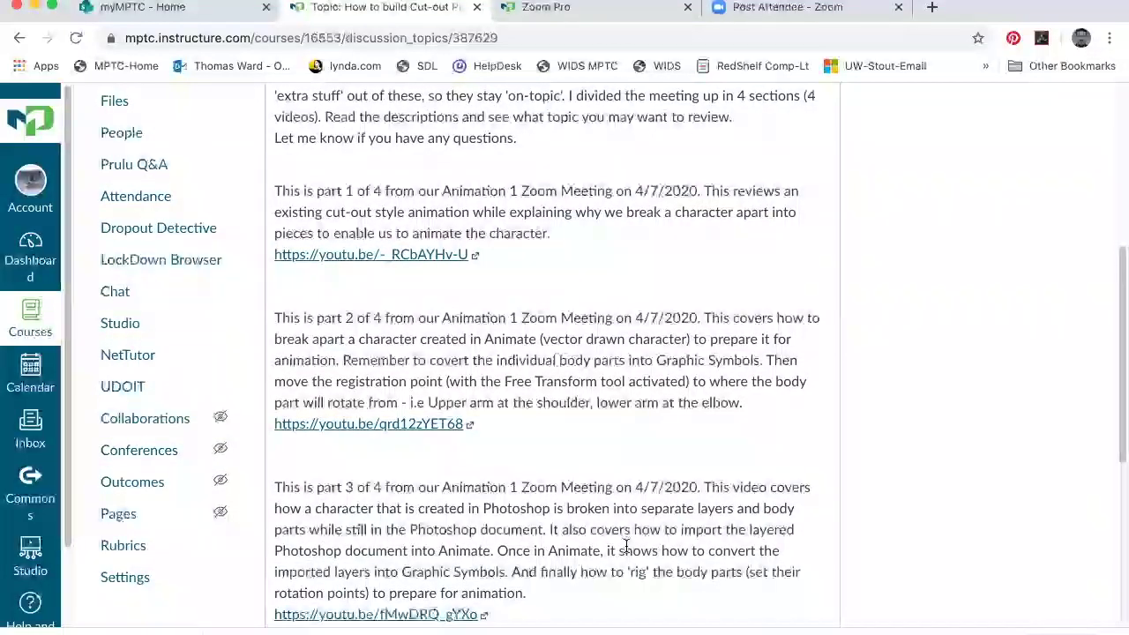
scroll(574, 533, "down", 1)
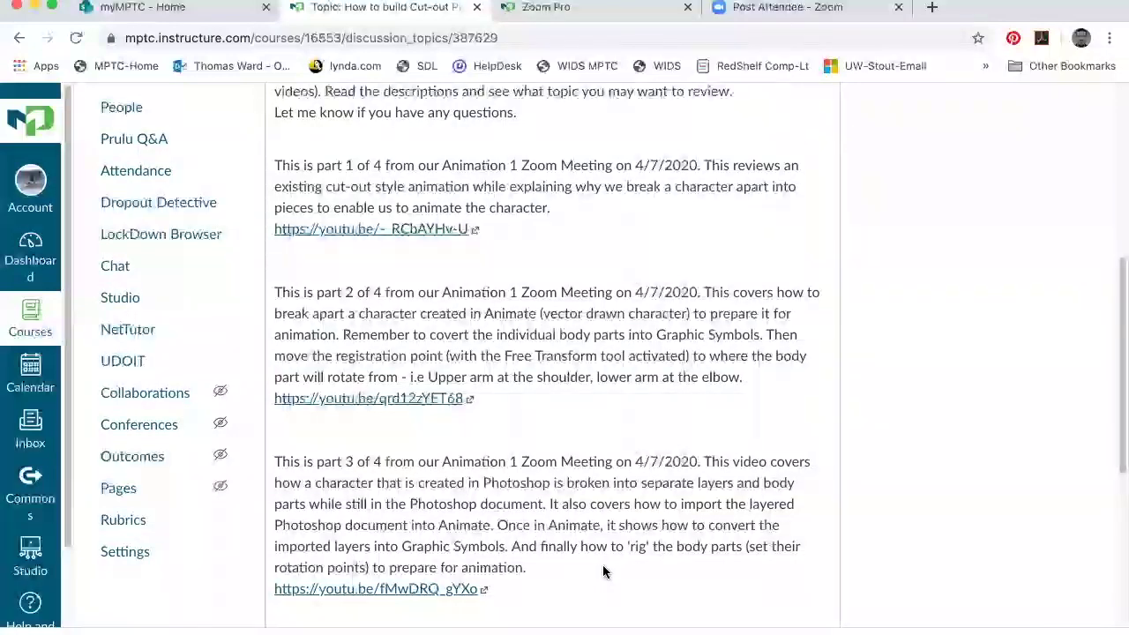
scroll(603, 570, "down", 4)
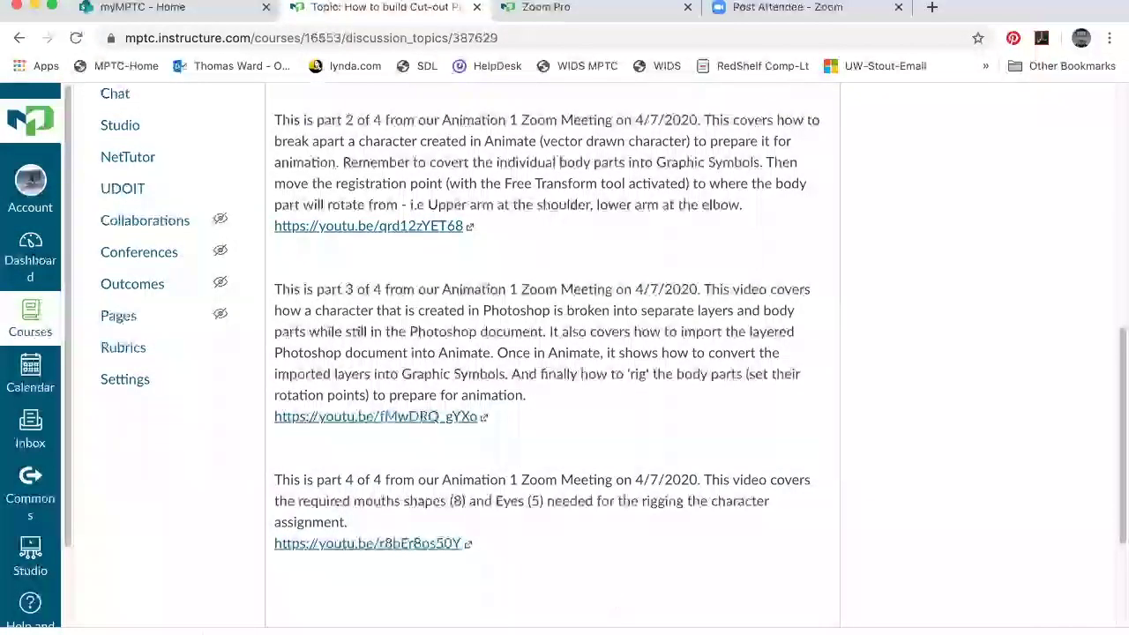
Step: Switch back to Adobe Animate and choose the LP5 ModelSheet_Cut-up_tw.psd file from tw_Sample_Puppets for import to the library
mouse_move(614, 631)
left_click(653, 607)
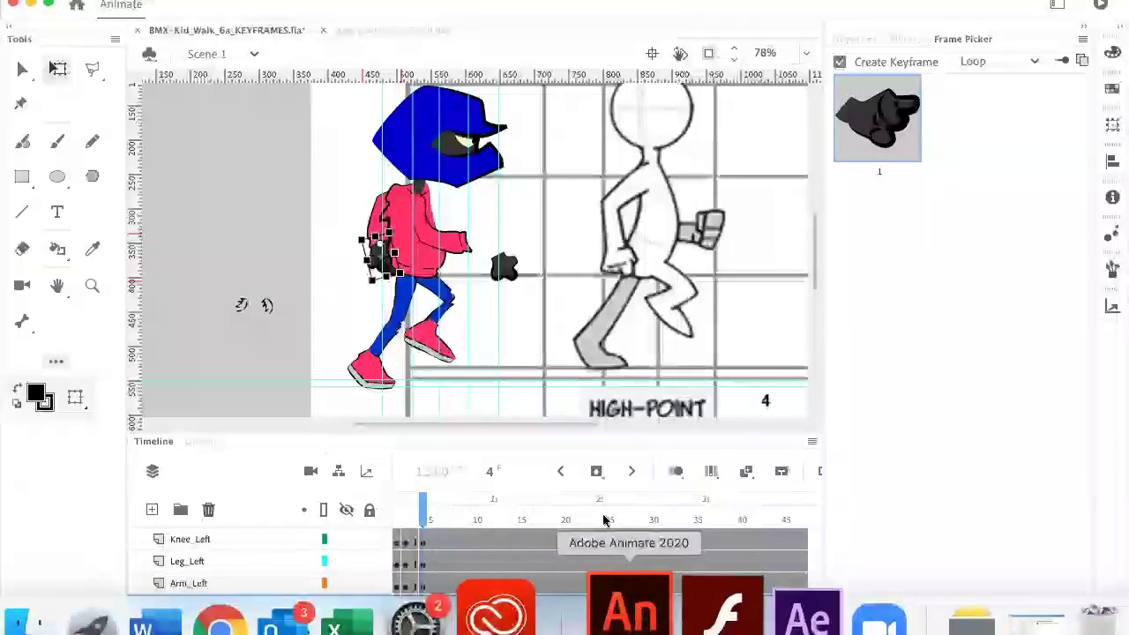
left_click(122, 2)
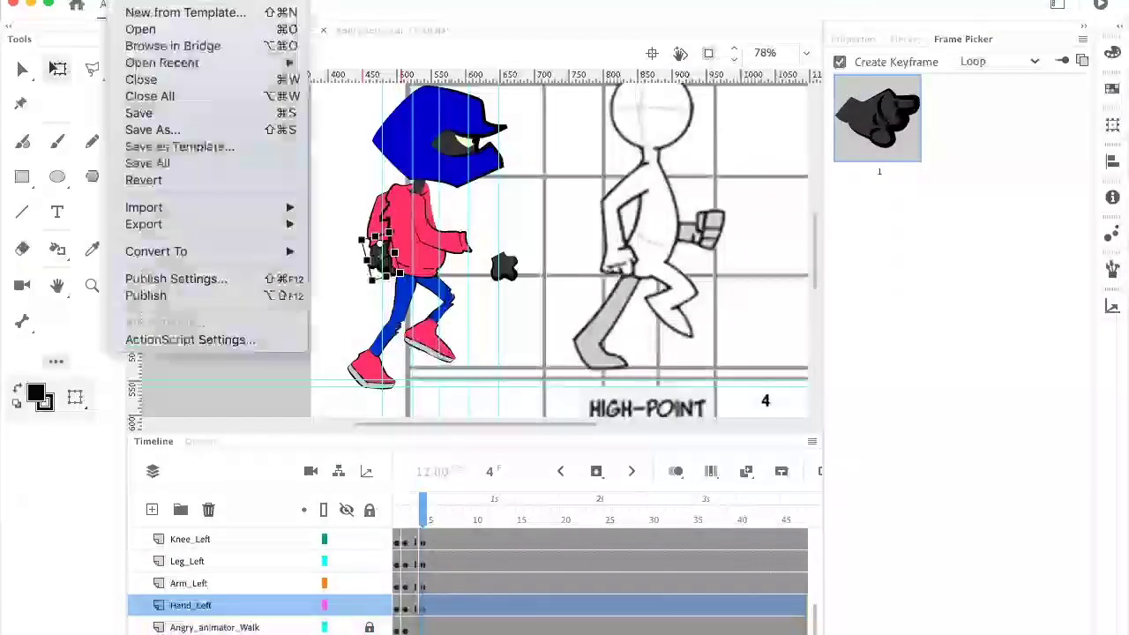
mouse_move(264, 207)
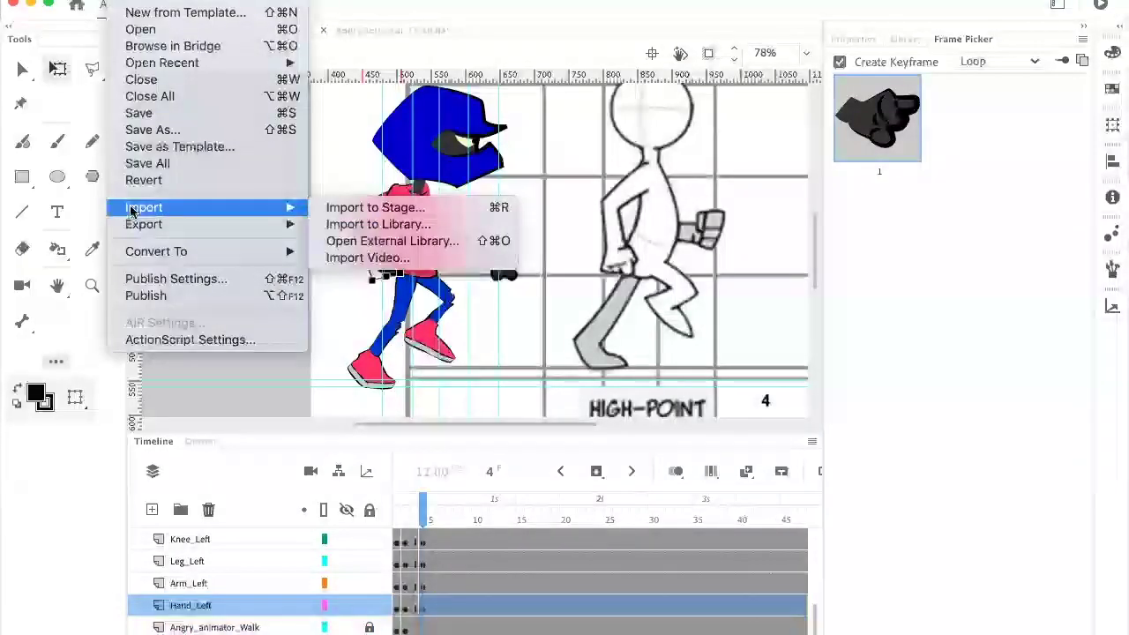
left_click(373, 226)
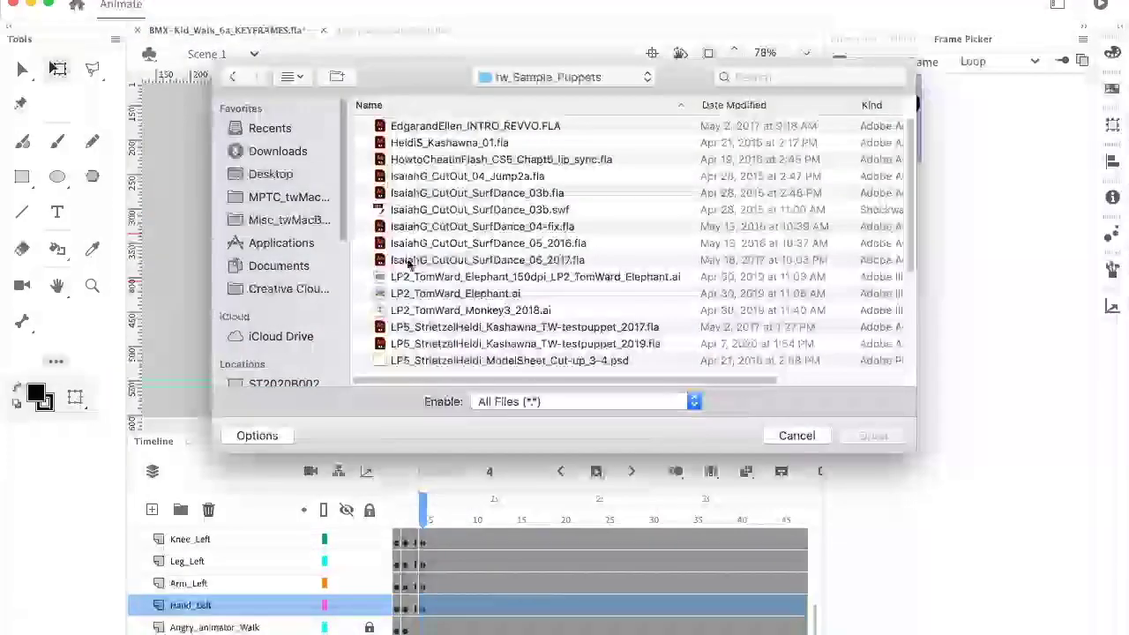
scroll(490, 275, "down", 5)
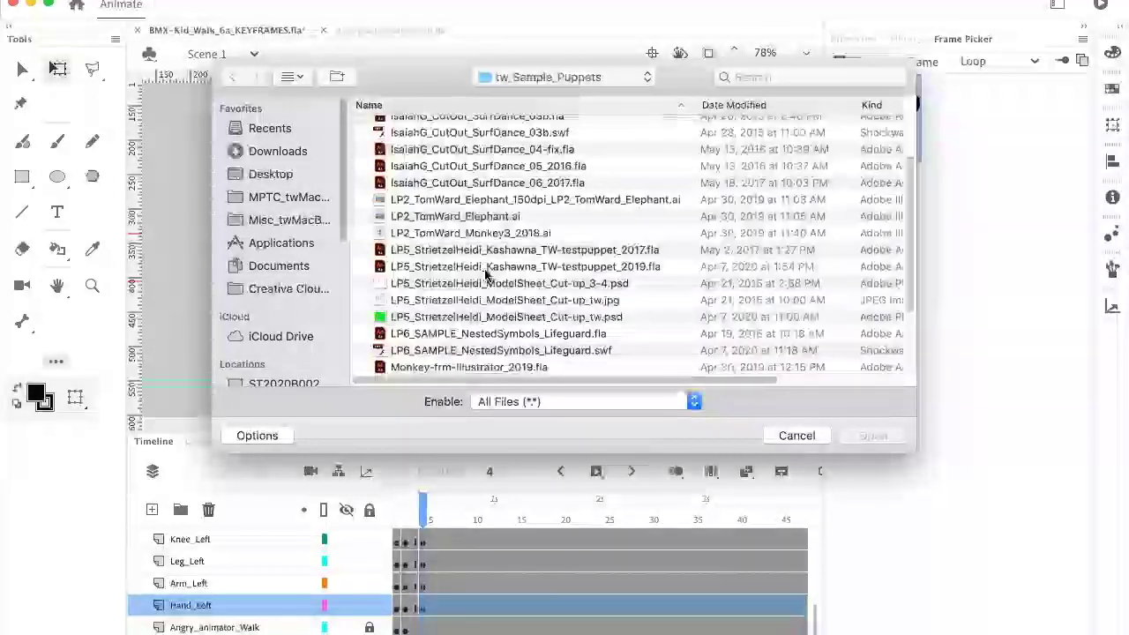
left_click(429, 316)
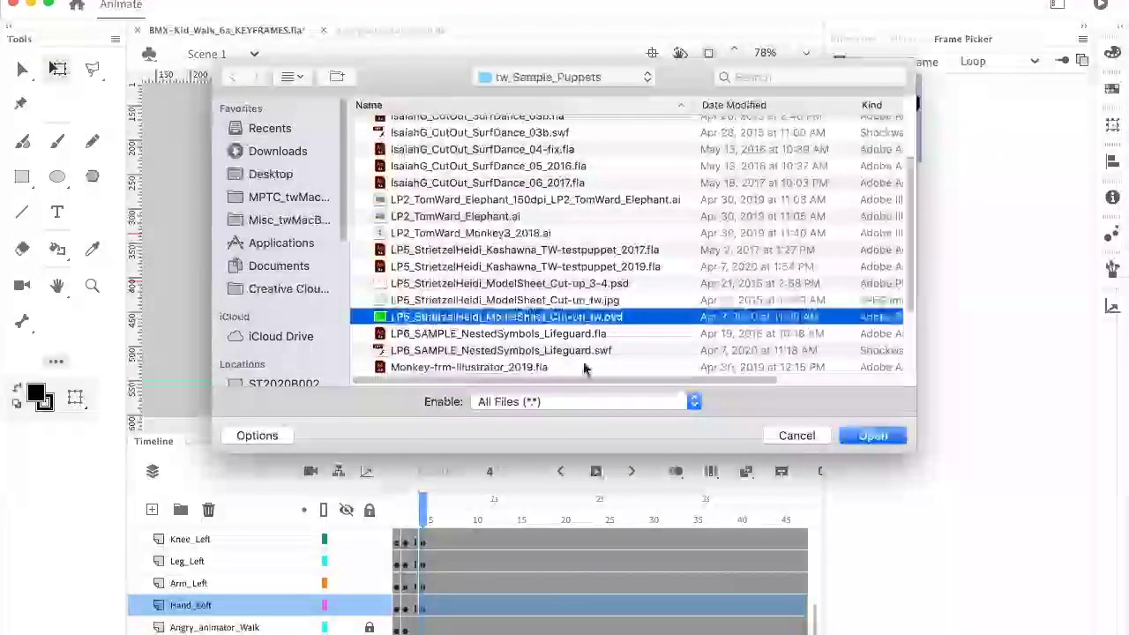
left_click(871, 437)
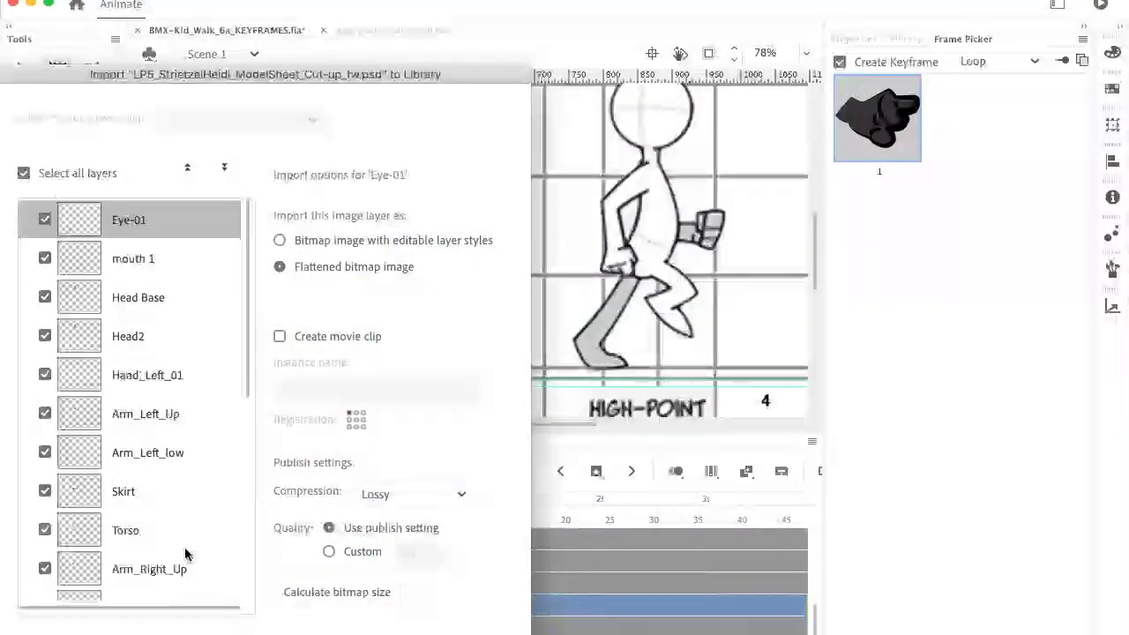
Step: Exclude Layer 1 and Background from the Photoshop import and bring the remaining body-part layers into the library
left_click_drag(247, 315, 255, 550)
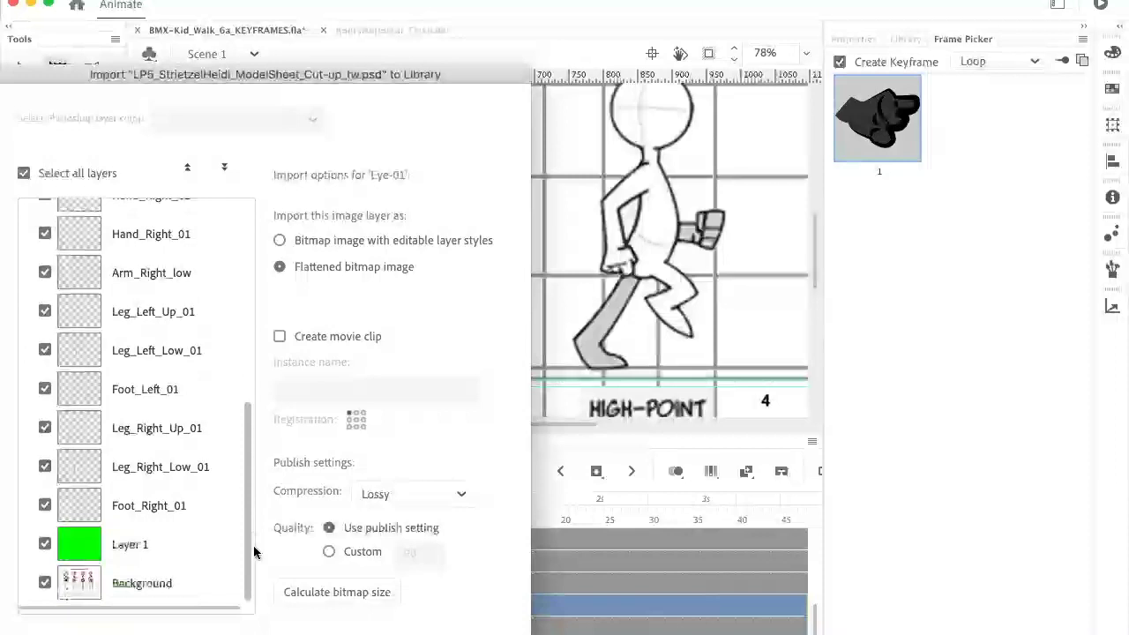
left_click(44, 582)
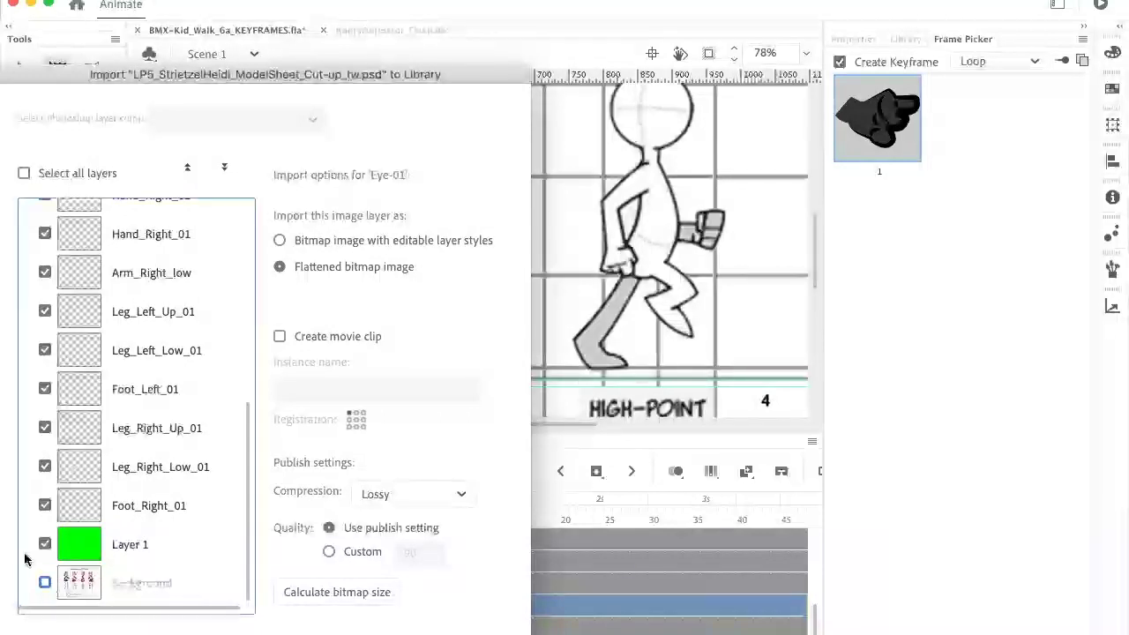
left_click(44, 545)
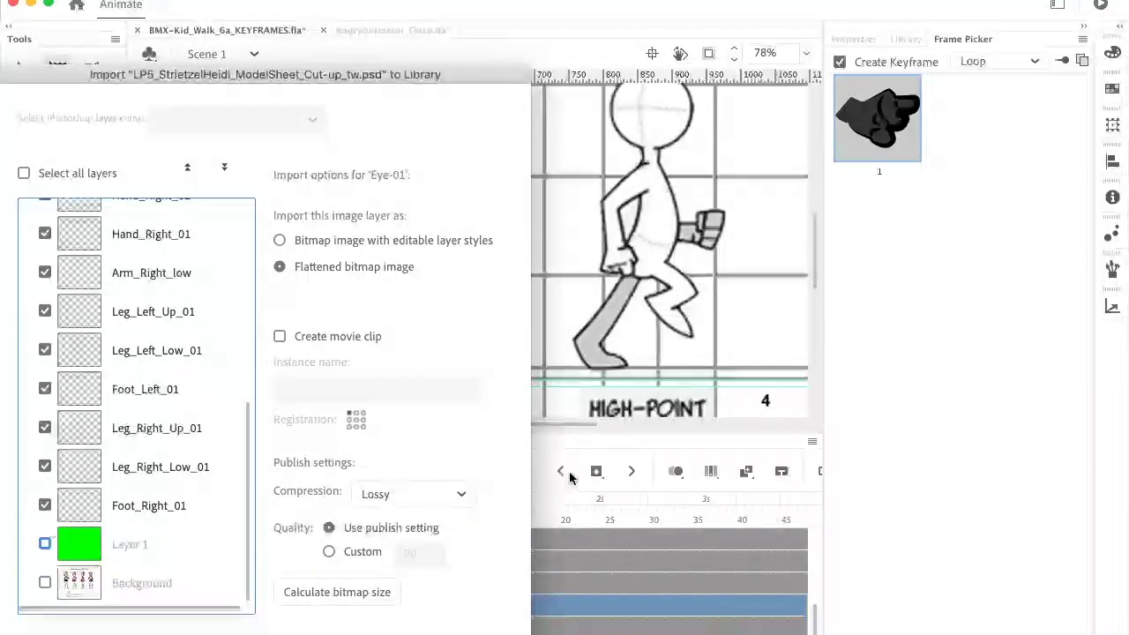
left_click_drag(421, 71, 421, 0)
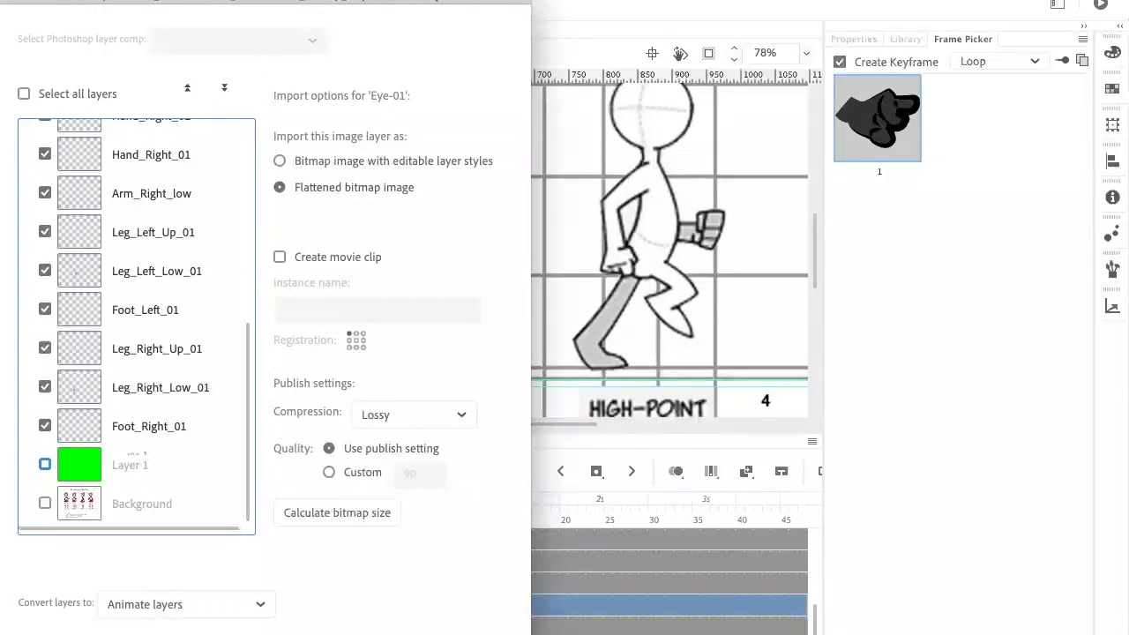
left_click_drag(63, 2, 112, 4)
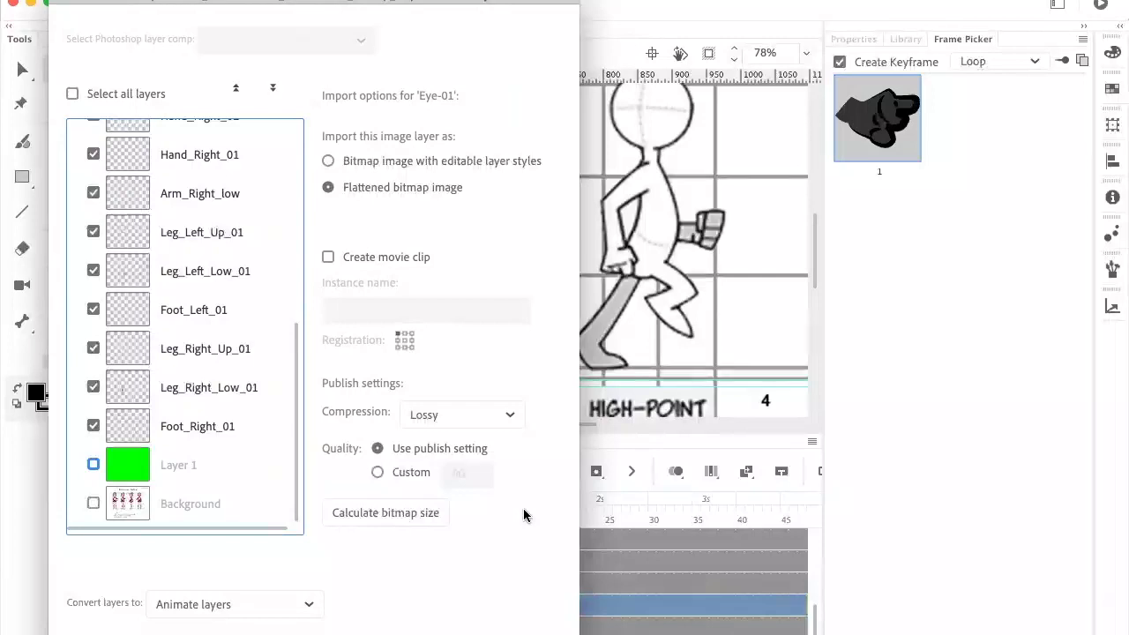
mouse_move(98, 3)
left_mouse_down()
mouse_move(46, 3)
mouse_move(79, 0)
left_mouse_up()
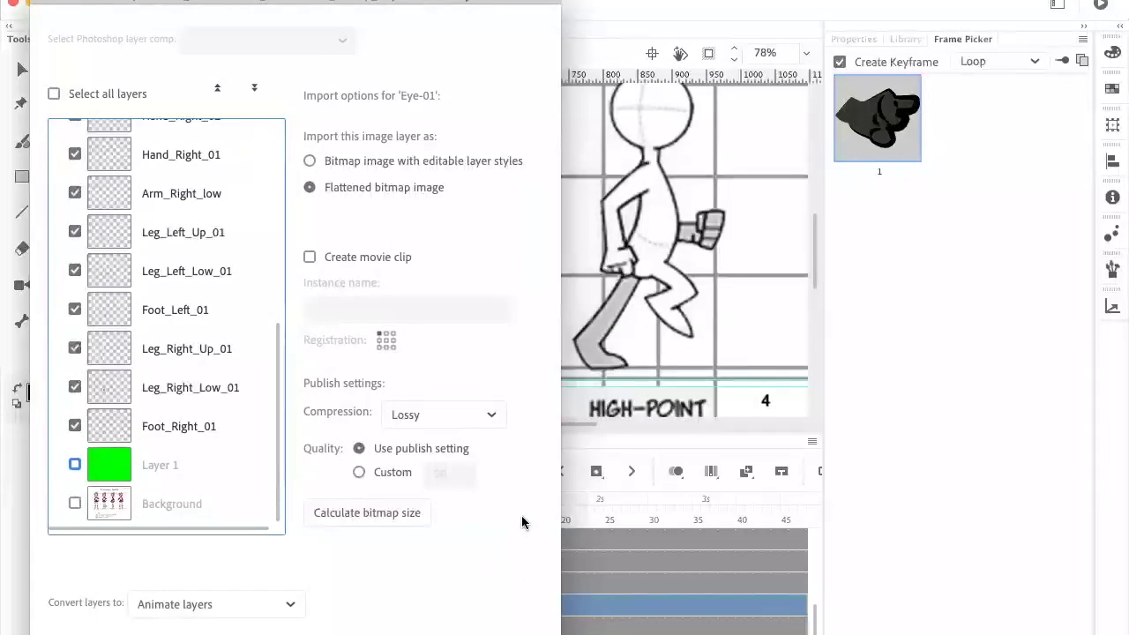
key("Return")
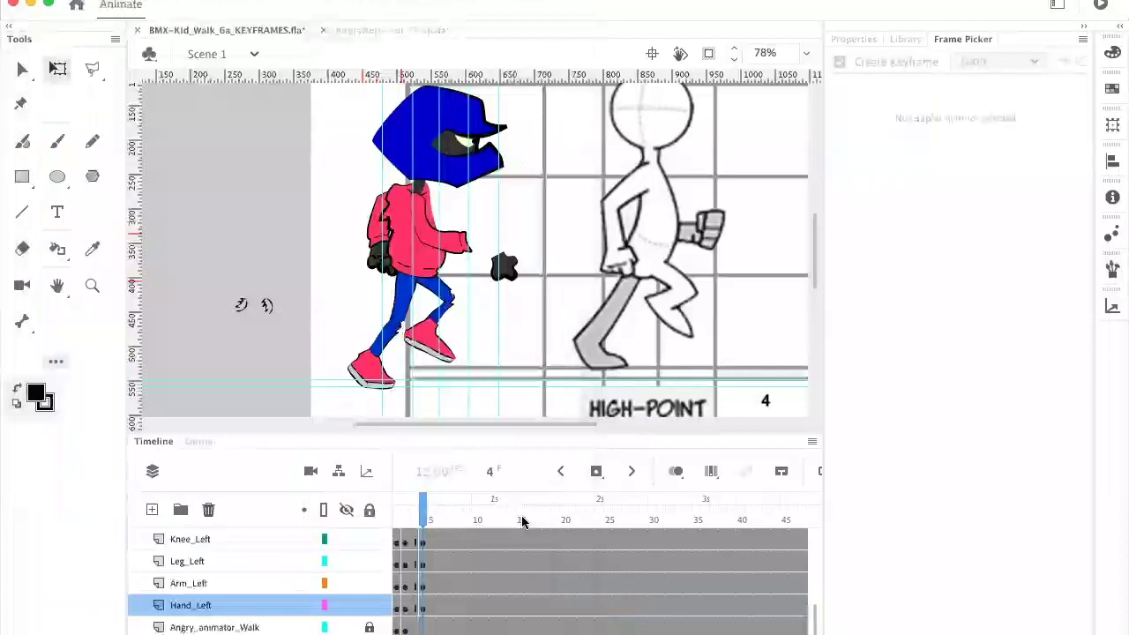
Step: Open the imported model sheet symbol from the library and examine its separate body-part layers in the timeline
left_click(905, 39)
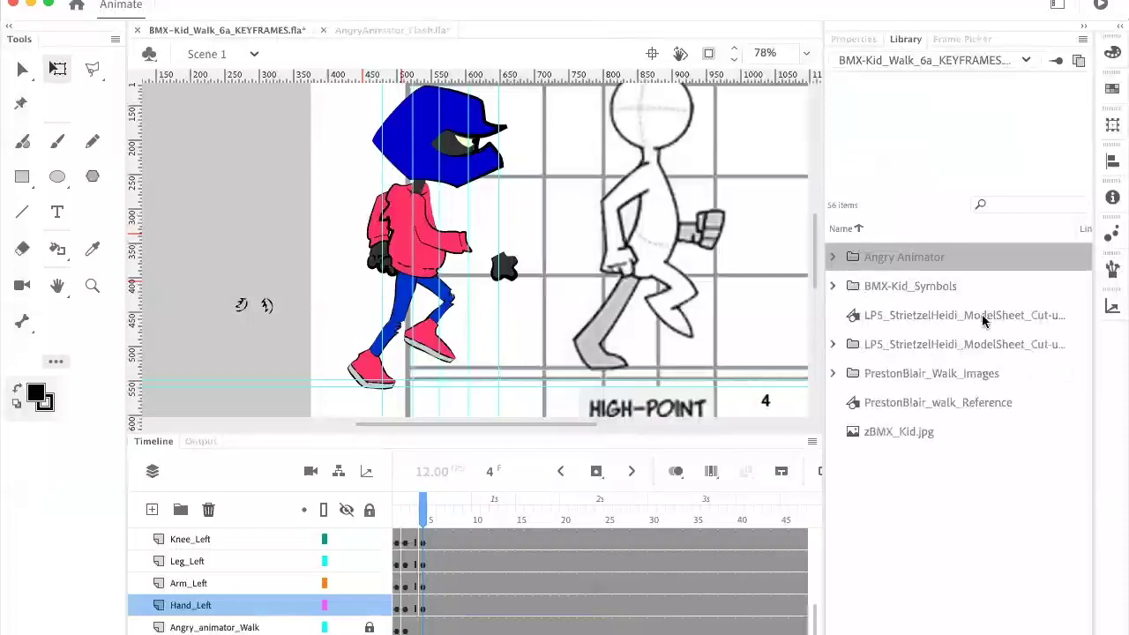
double_click(853, 318)
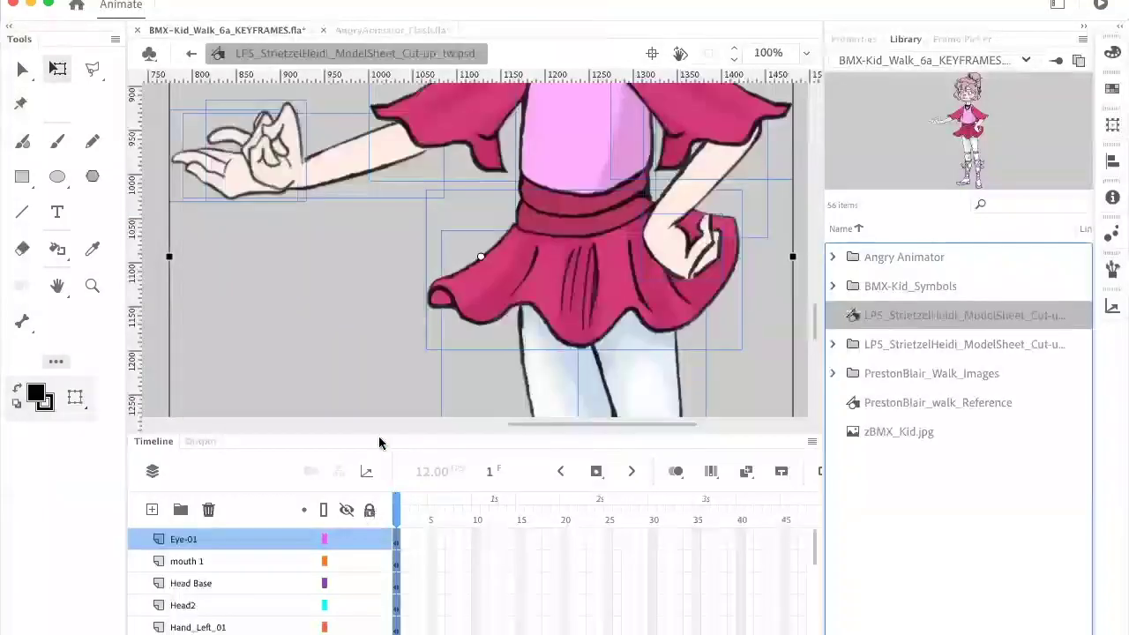
left_click_drag(379, 441, 379, 288)
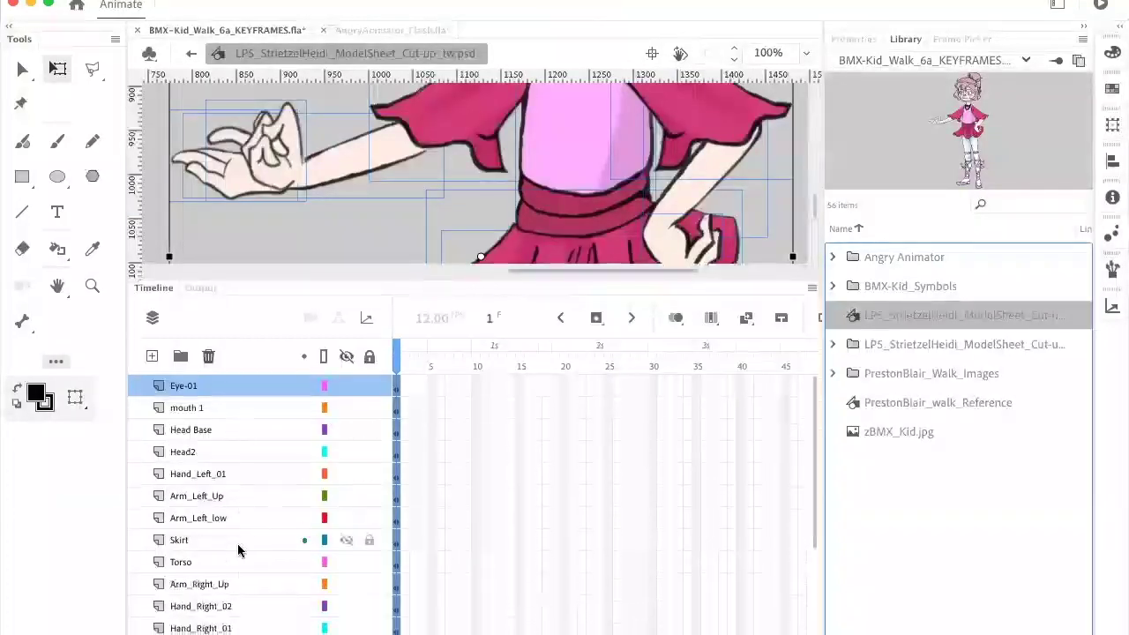
scroll(239, 565, "down", 5)
scroll(242, 580, "up", 5)
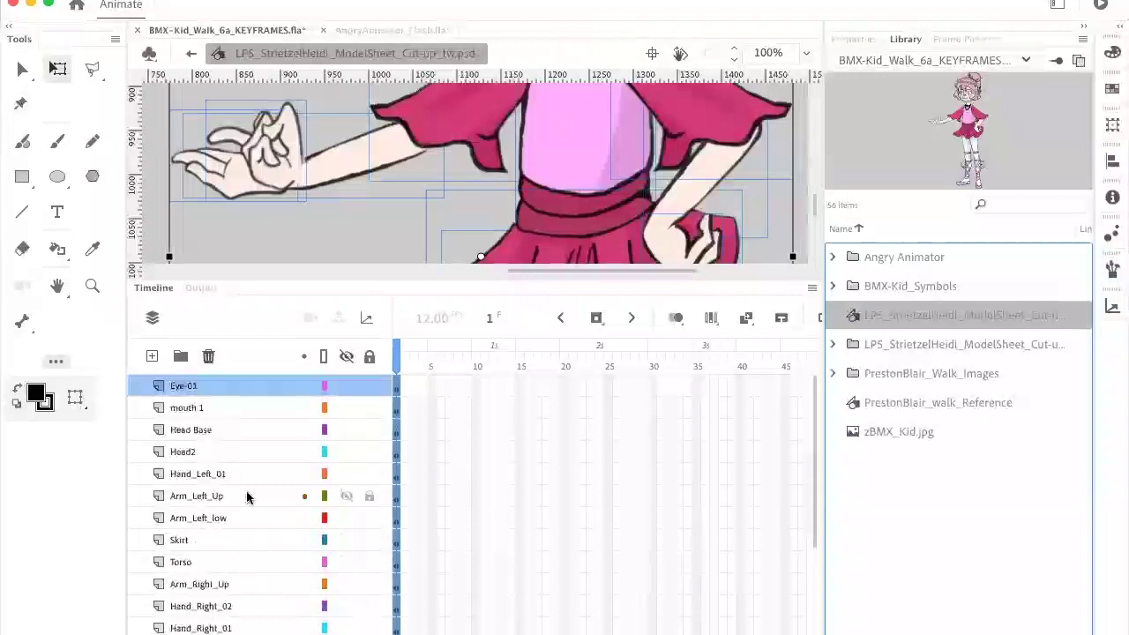
scroll(247, 496, "down", 4)
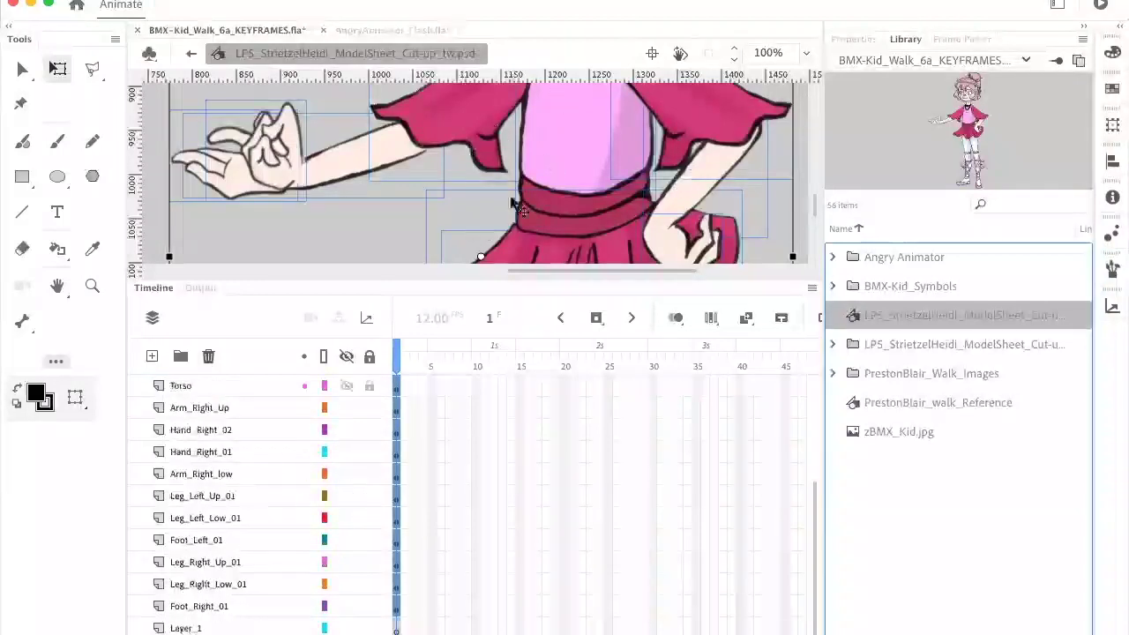
left_click_drag(313, 307, 285, 445)
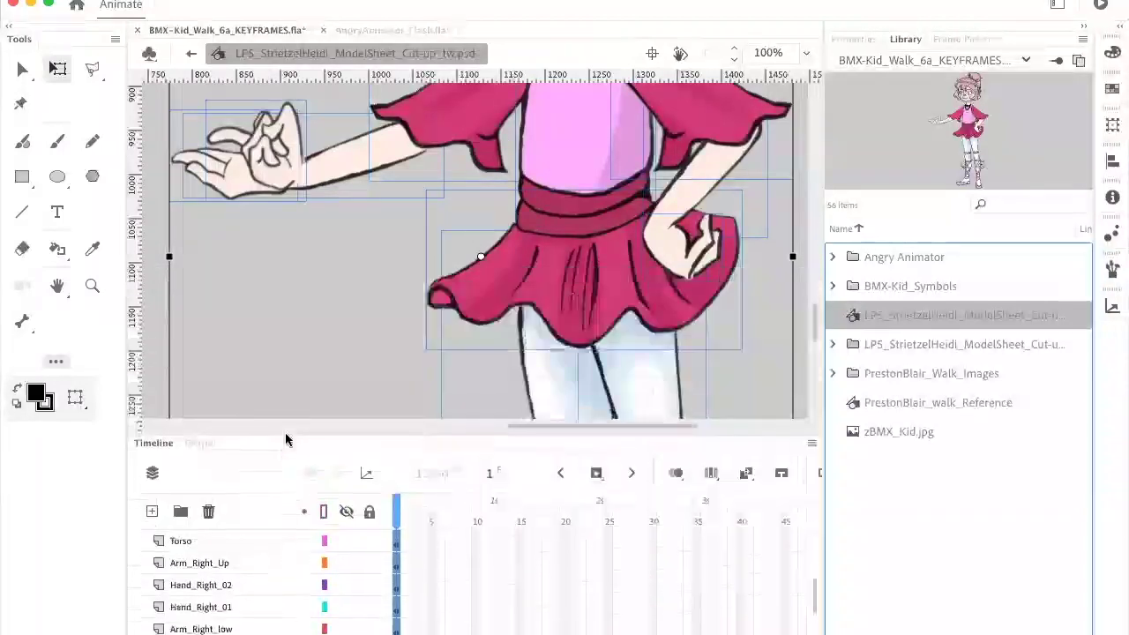
Step: Check the recoil pose at frame 6 in AngryAnimator_Flash.fla and return to Scene 1 of the BMX-Kid keyframes file
left_click(365, 32)
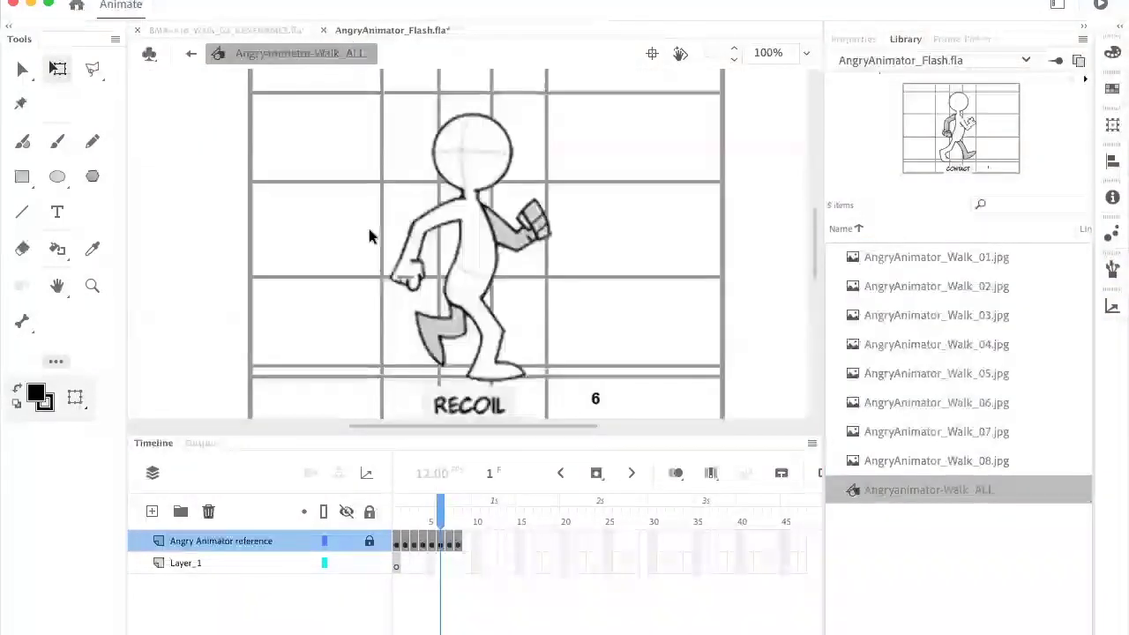
mouse_move(440, 511)
left_mouse_down()
mouse_move(432, 514)
mouse_move(444, 516)
left_mouse_up()
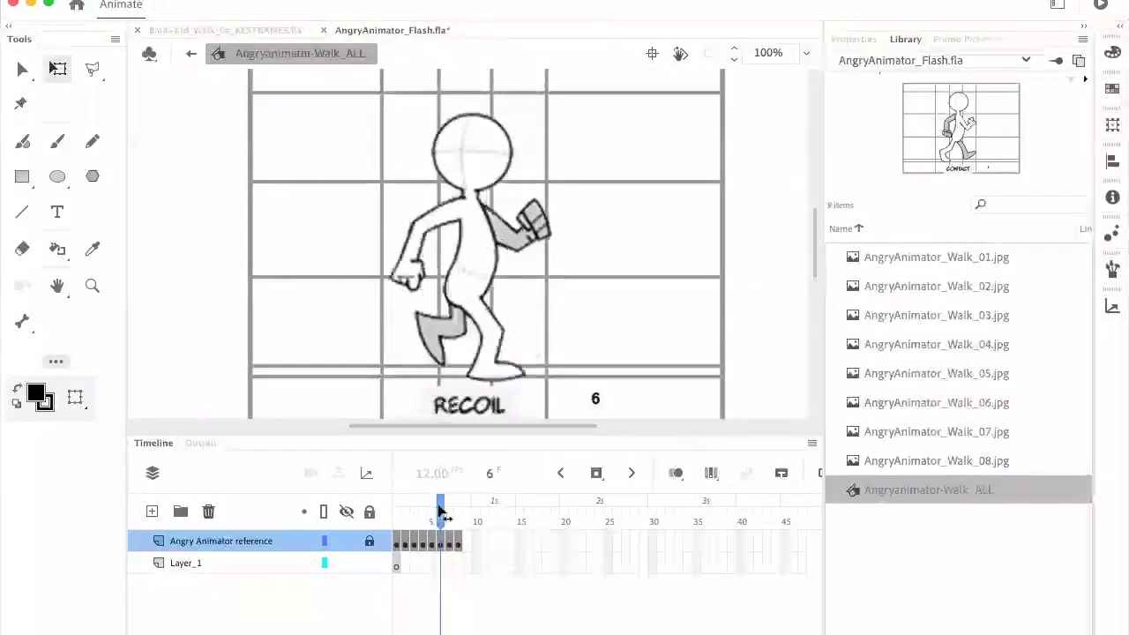
left_click(221, 30)
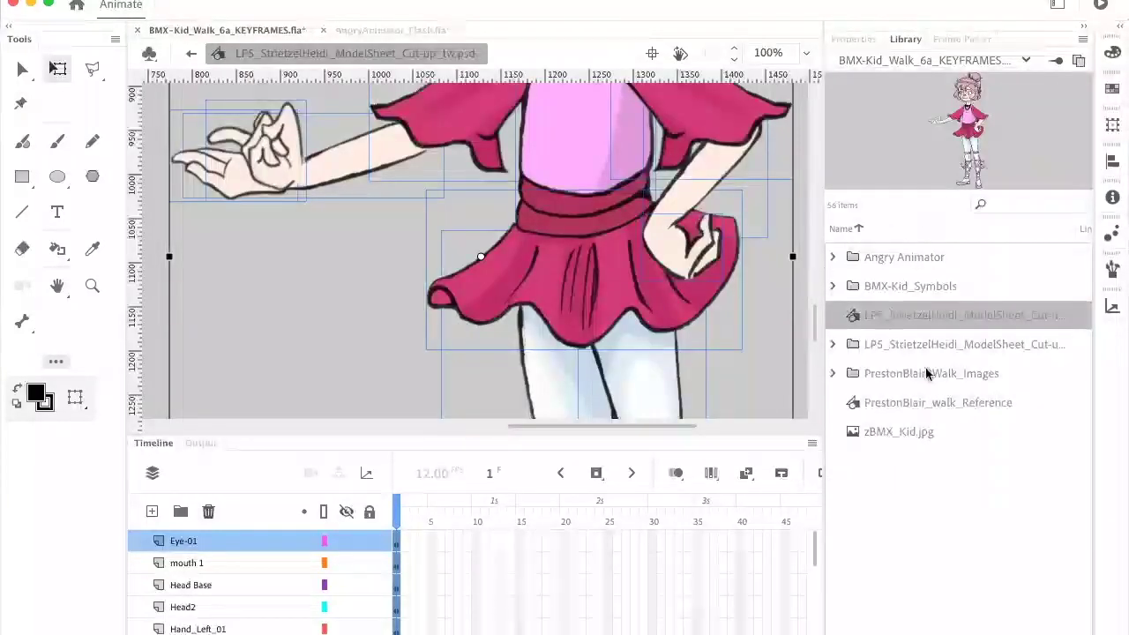
left_click(189, 56)
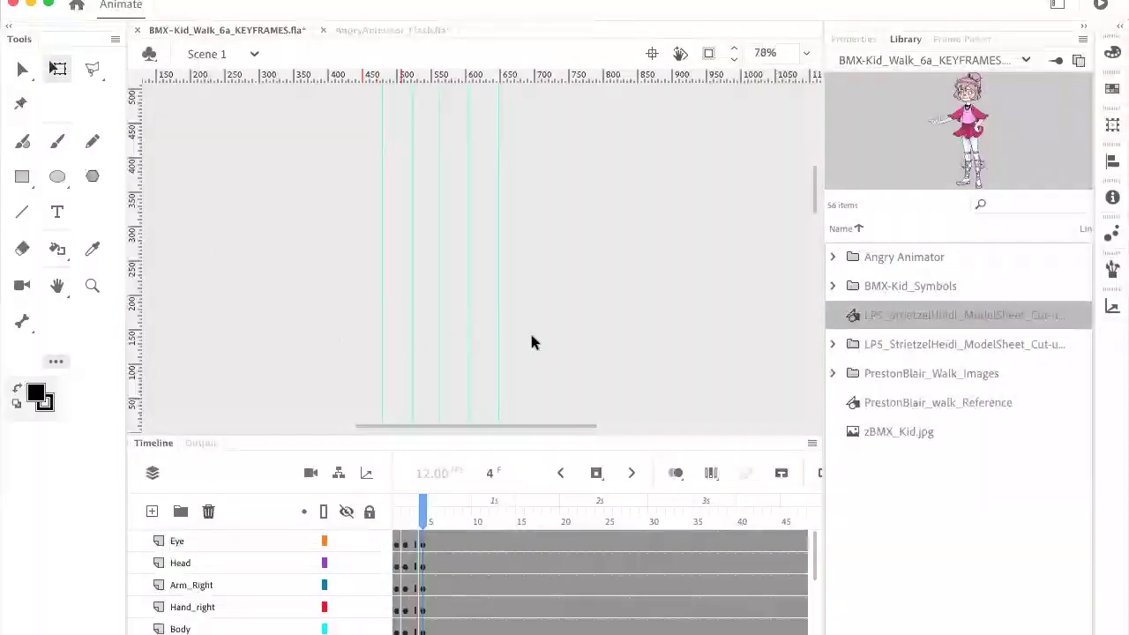
Step: Fit the stage in view at frame 4 and place the detached right hand at the end of the right sleeve
left_click(805, 53)
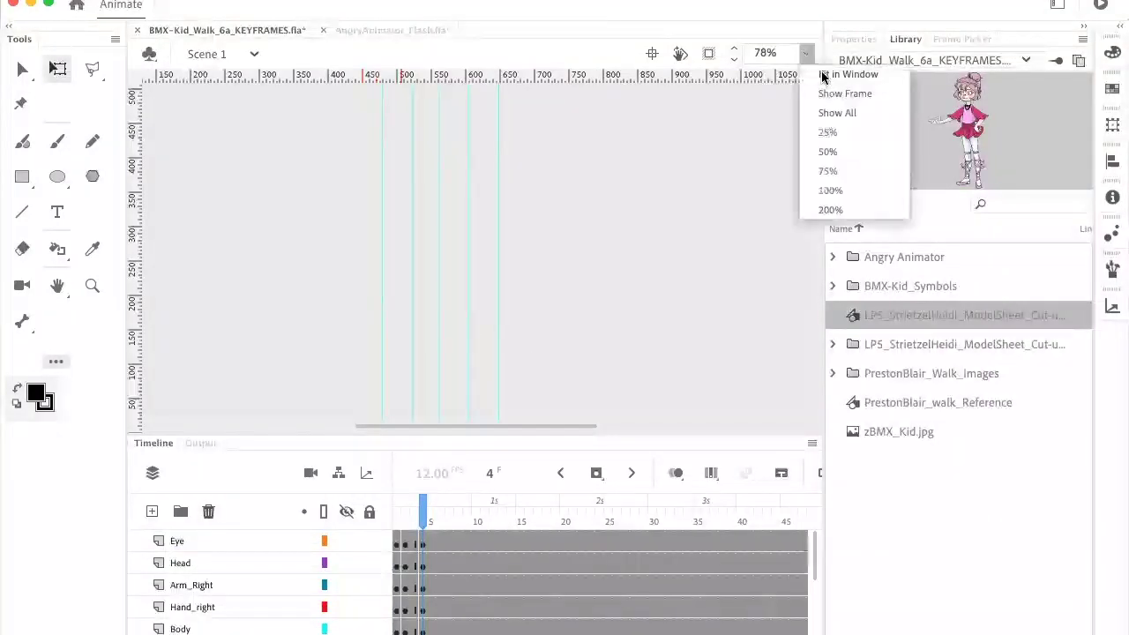
left_click(825, 76)
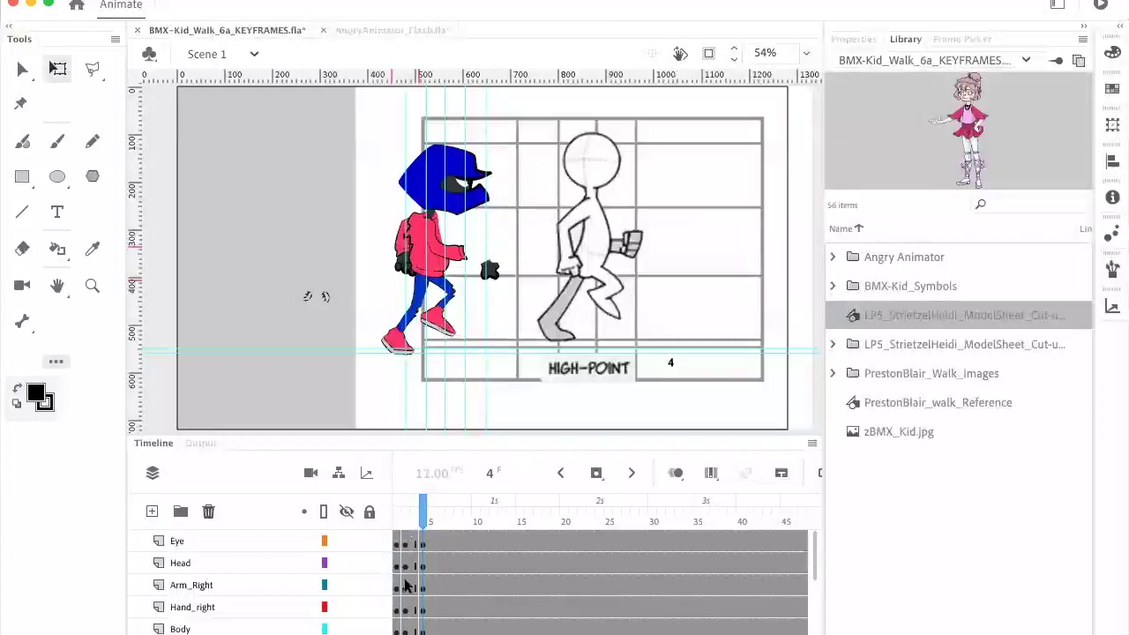
mouse_move(424, 521)
left_mouse_down()
mouse_move(404, 519)
mouse_move(425, 519)
left_mouse_up()
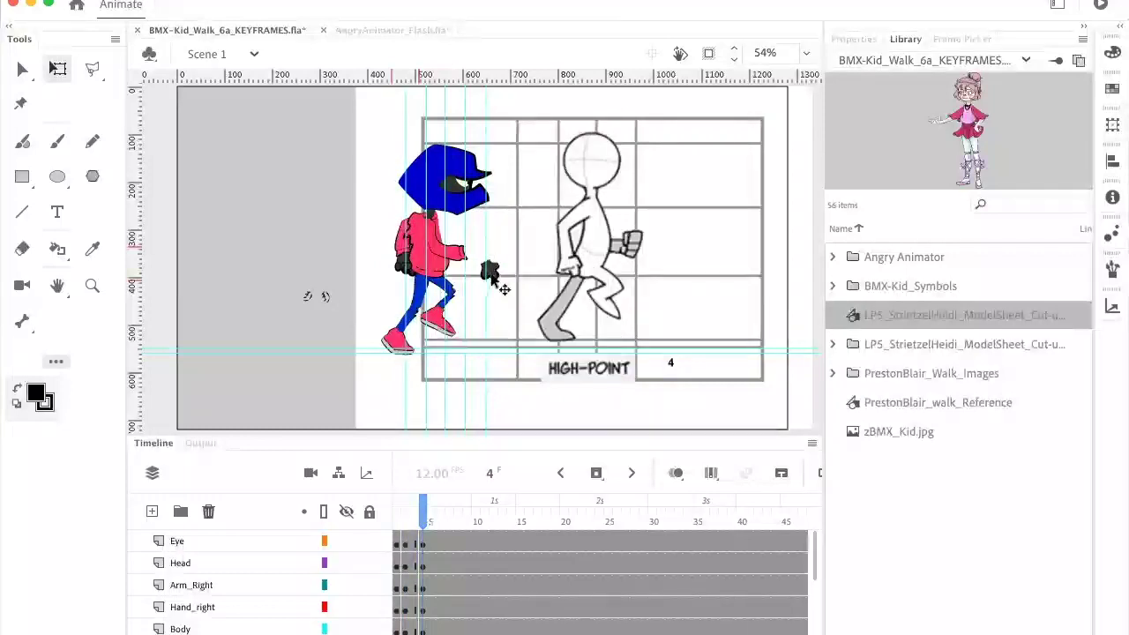
scroll(503, 288, "up", 1)
scroll(503, 289, "up", 5)
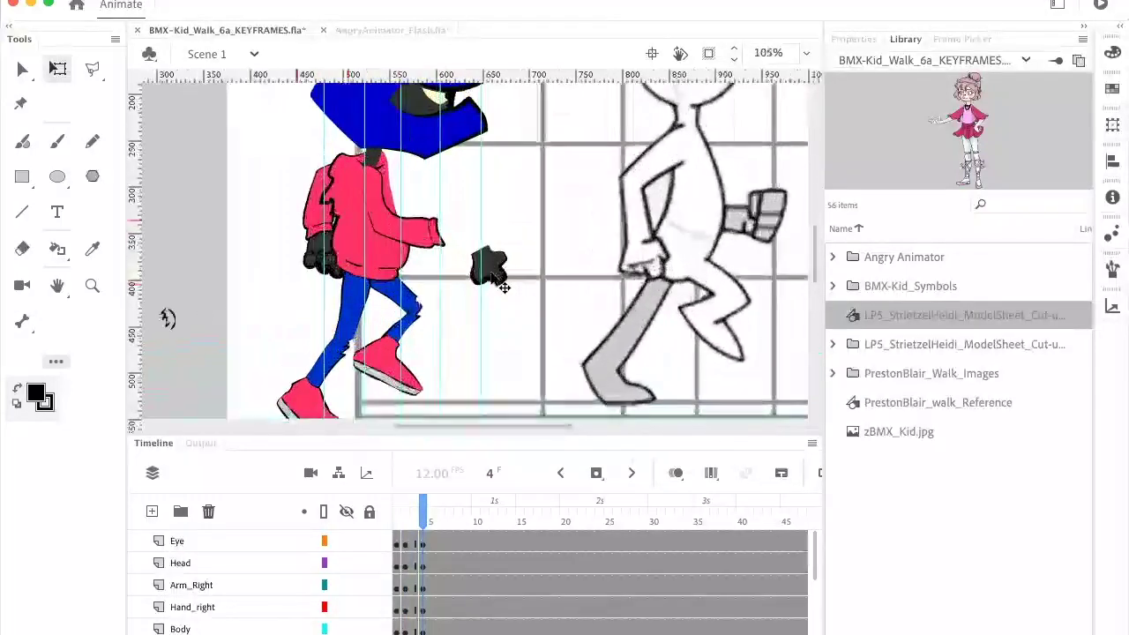
left_click(503, 289)
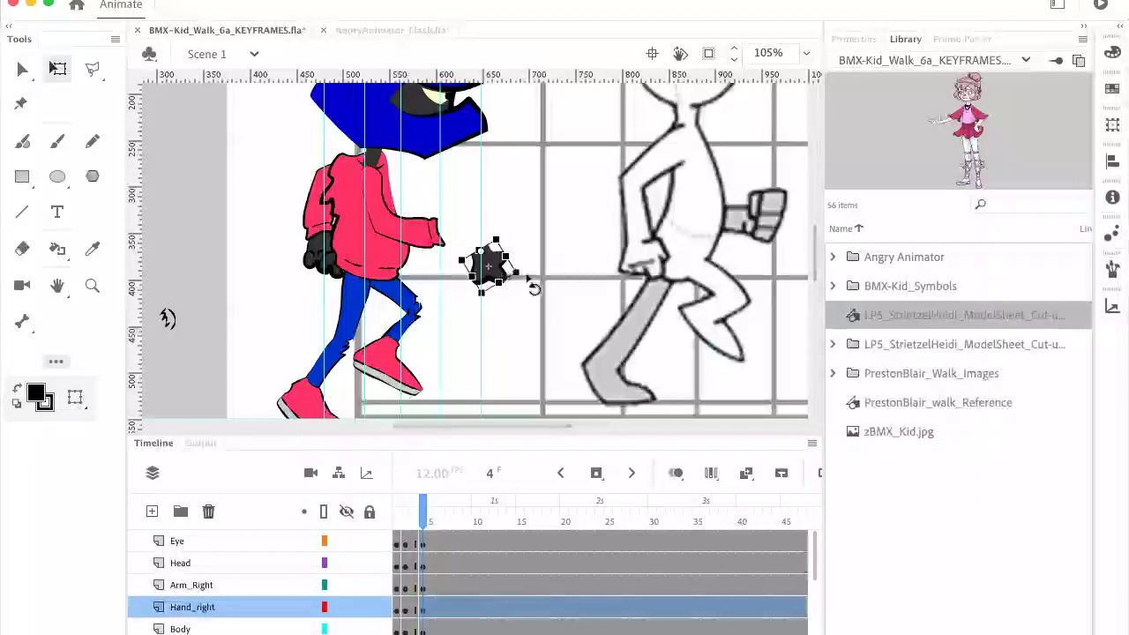
left_click_drag(534, 288, 477, 244)
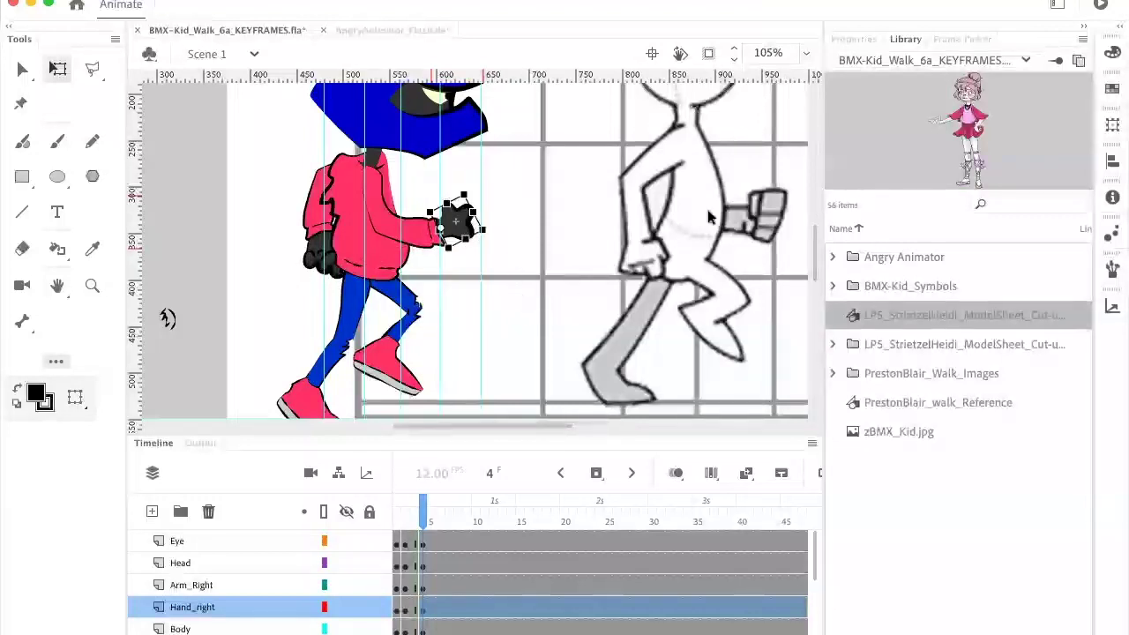
Step: Nudge the right hand closer into the cuff of the bent right sleeve
left_click_drag(588, 263, 599, 165)
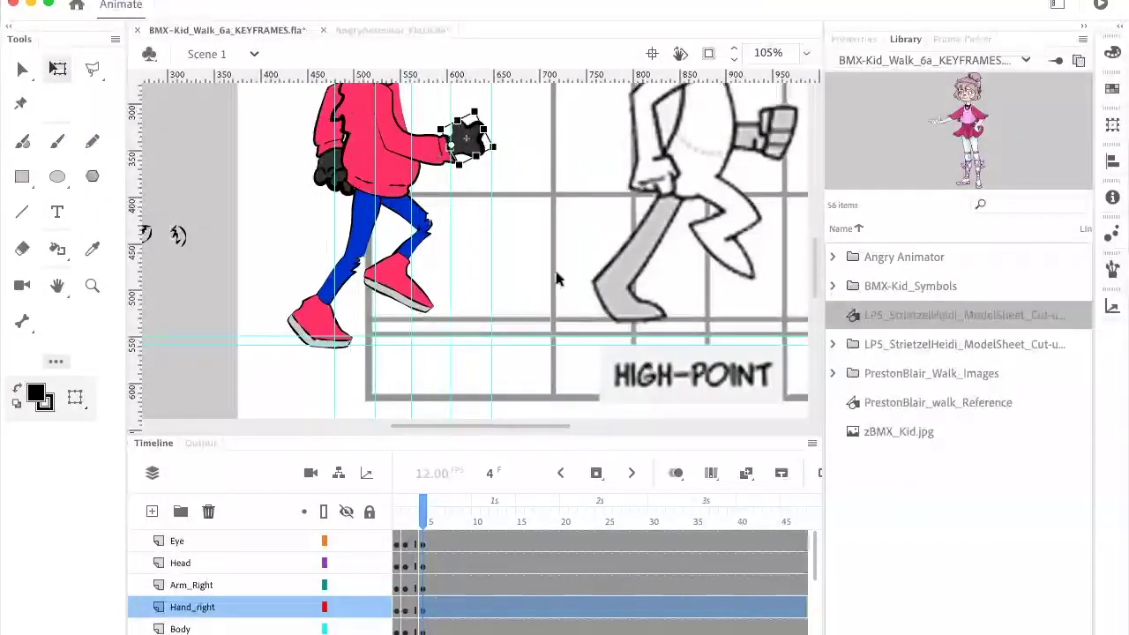
left_click_drag(509, 305, 567, 276)
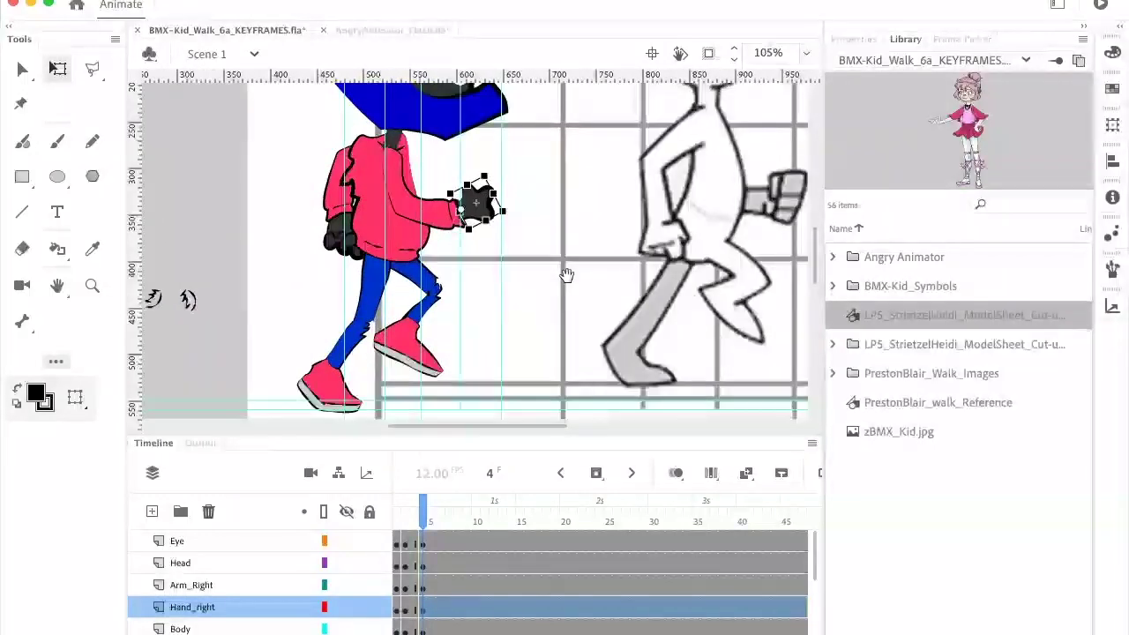
left_click(404, 192)
left_click_drag(404, 192, 399, 194)
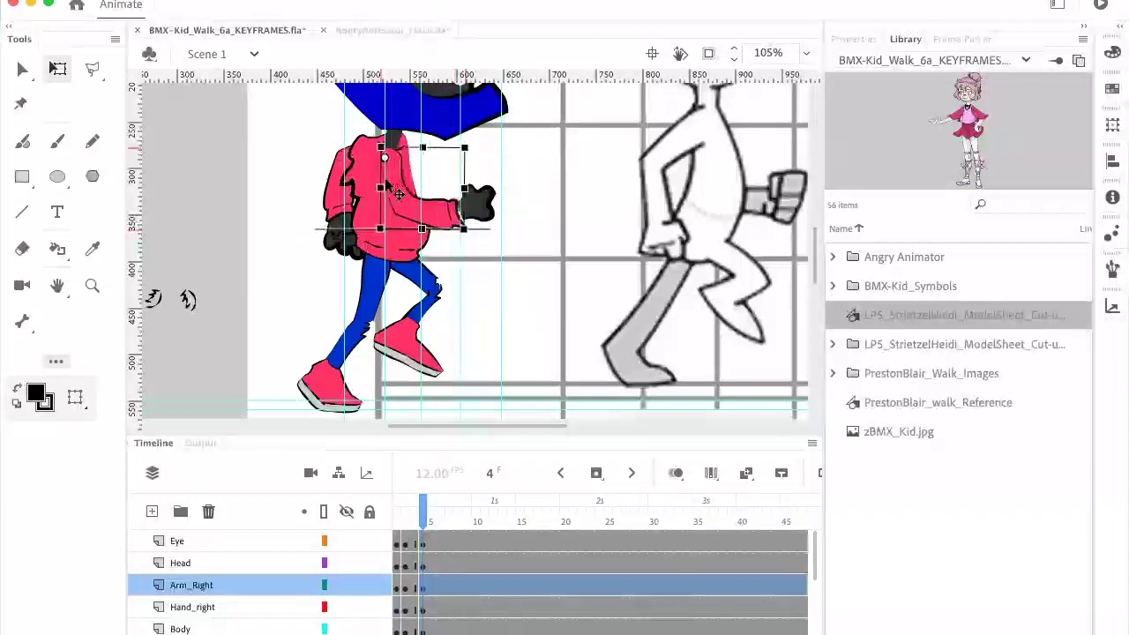
left_click(486, 212)
left_click_drag(491, 217, 478, 207)
Step: Swap the right arm to drawing 3, rotate it down along the body and attach the right hand to its cuff
left_click(422, 222)
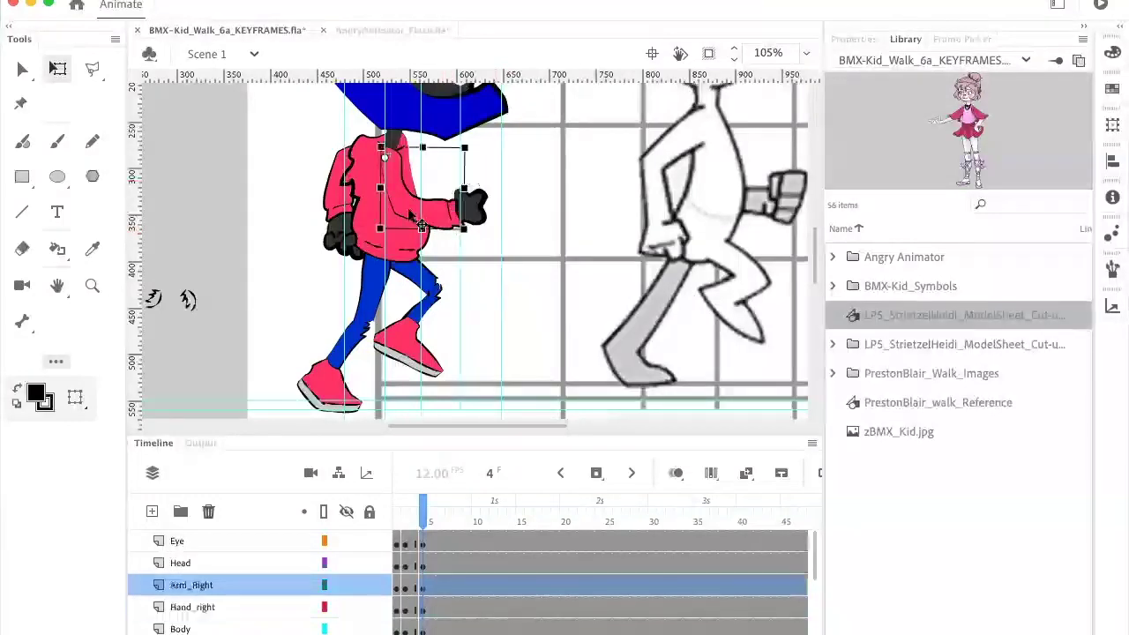
left_click(854, 39)
left_click(884, 526)
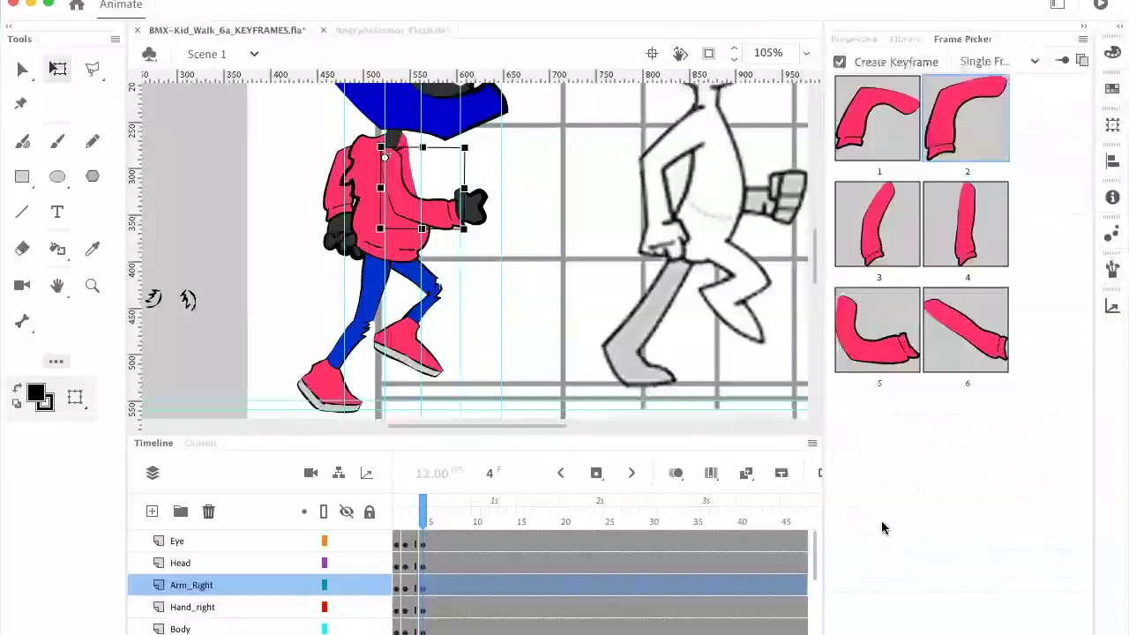
left_click(876, 220)
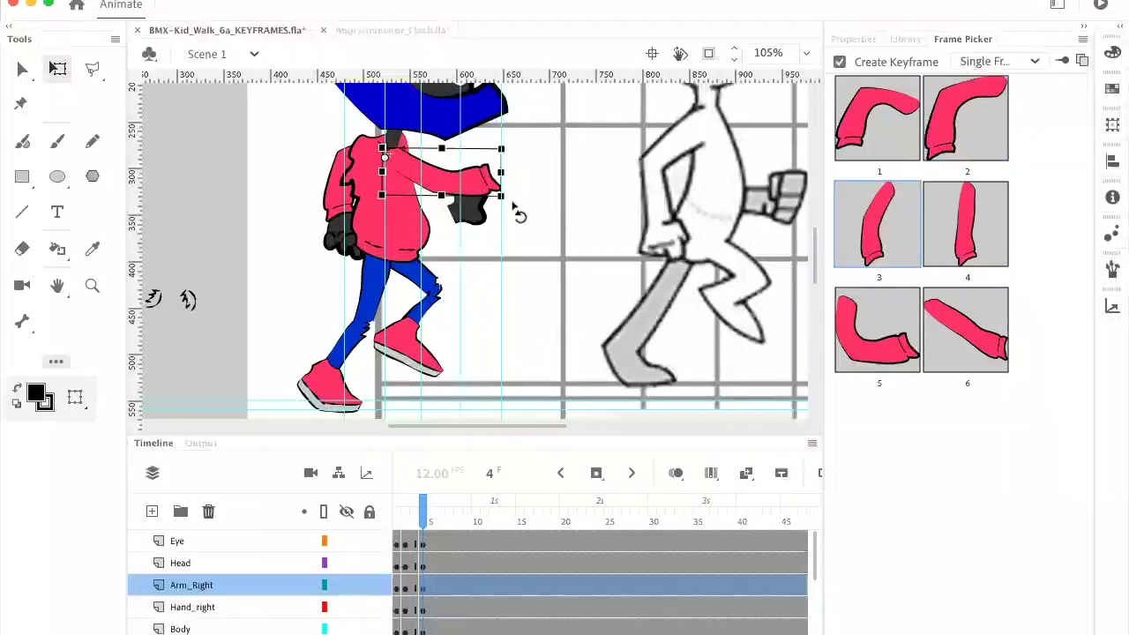
left_click_drag(486, 247, 408, 303)
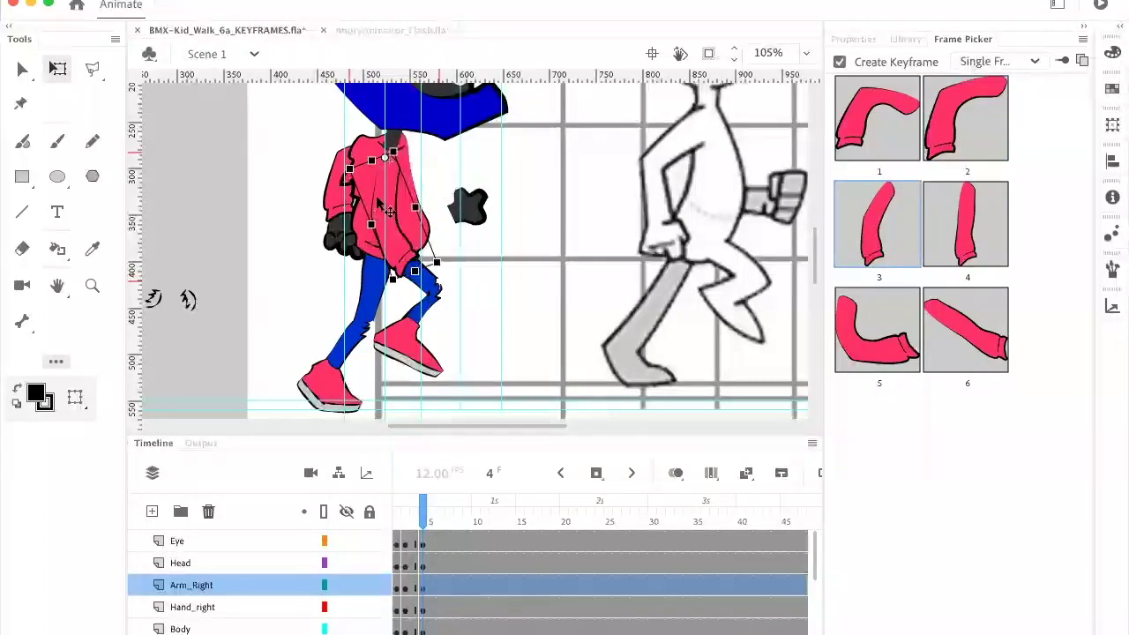
left_click(473, 202)
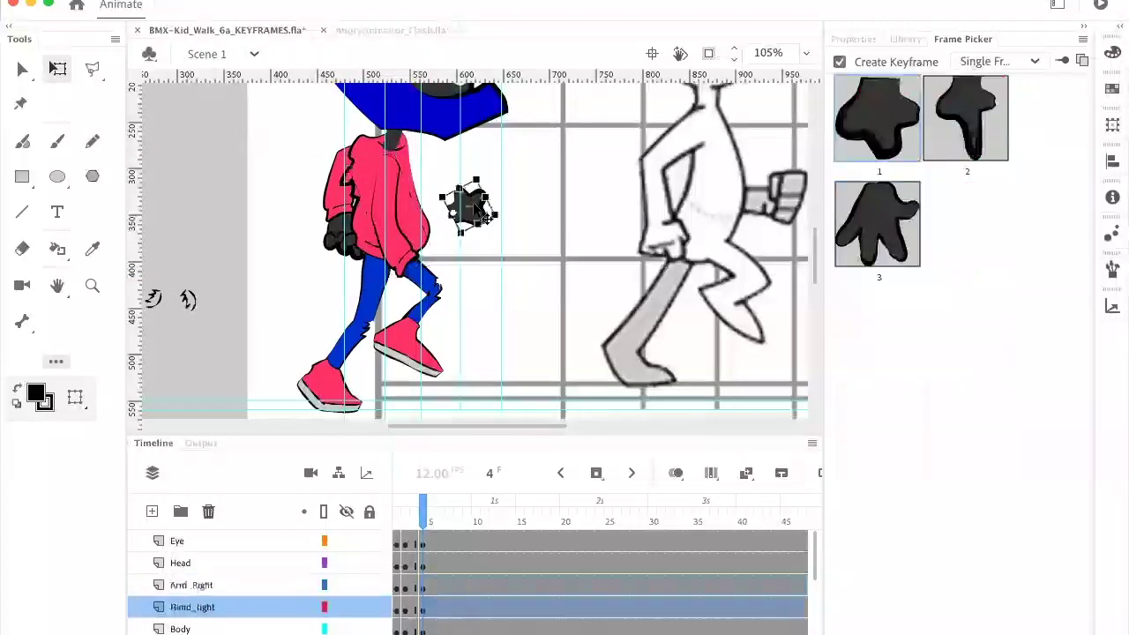
left_click_drag(511, 221, 420, 289)
Step: Swap the left arm at frame 4 to drawing 3 and display the Body layer as outlines
left_click(332, 202)
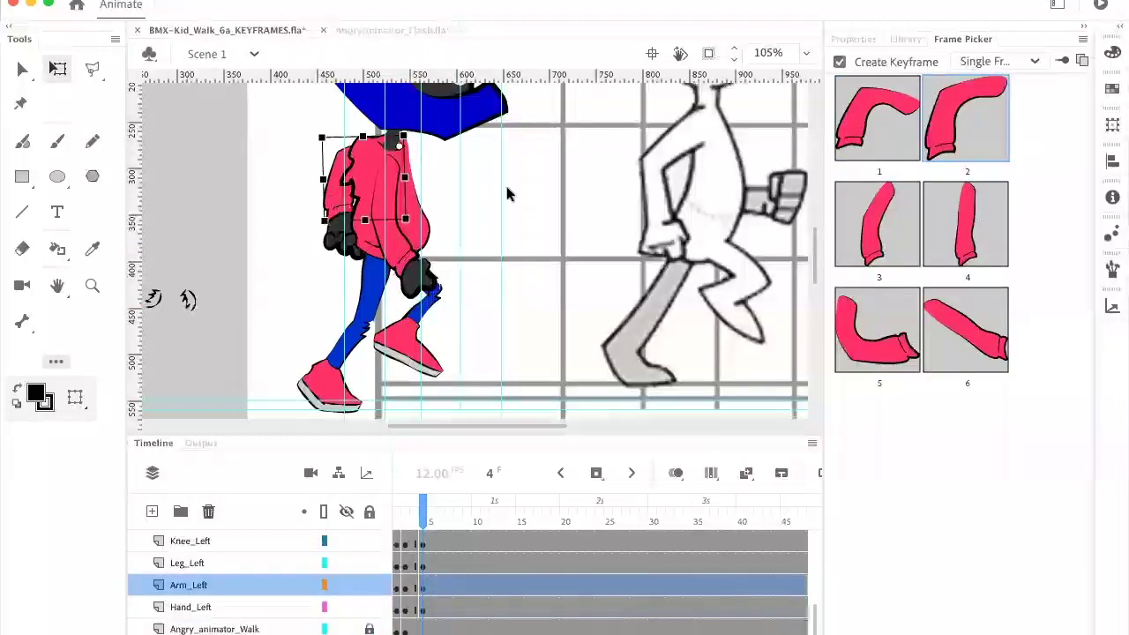
left_click(875, 225)
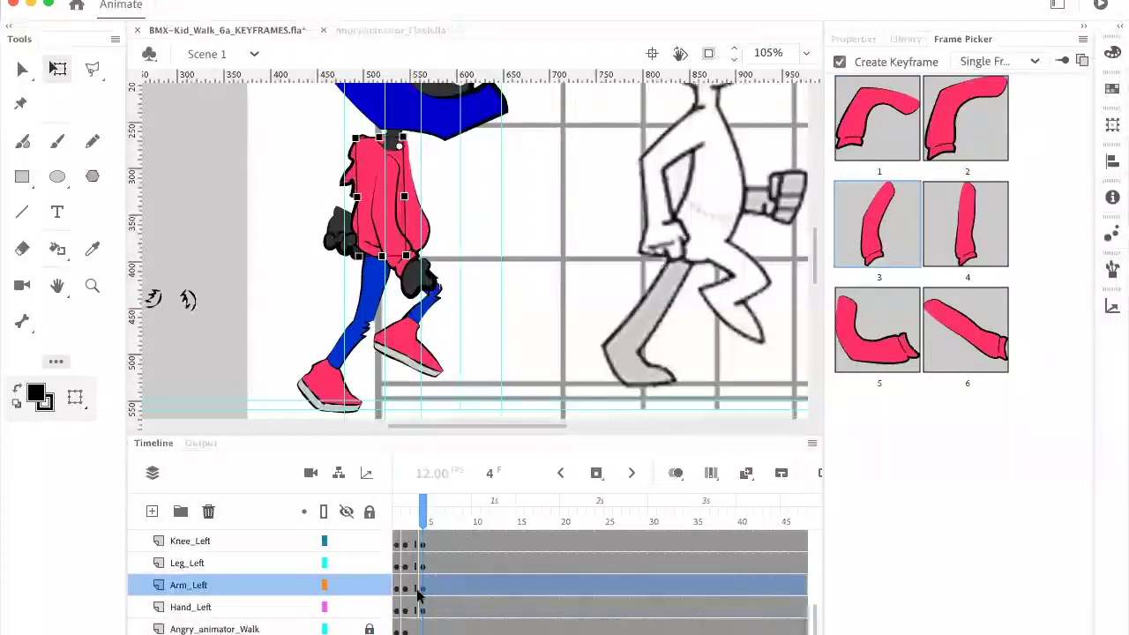
scroll(365, 584, "up", 3)
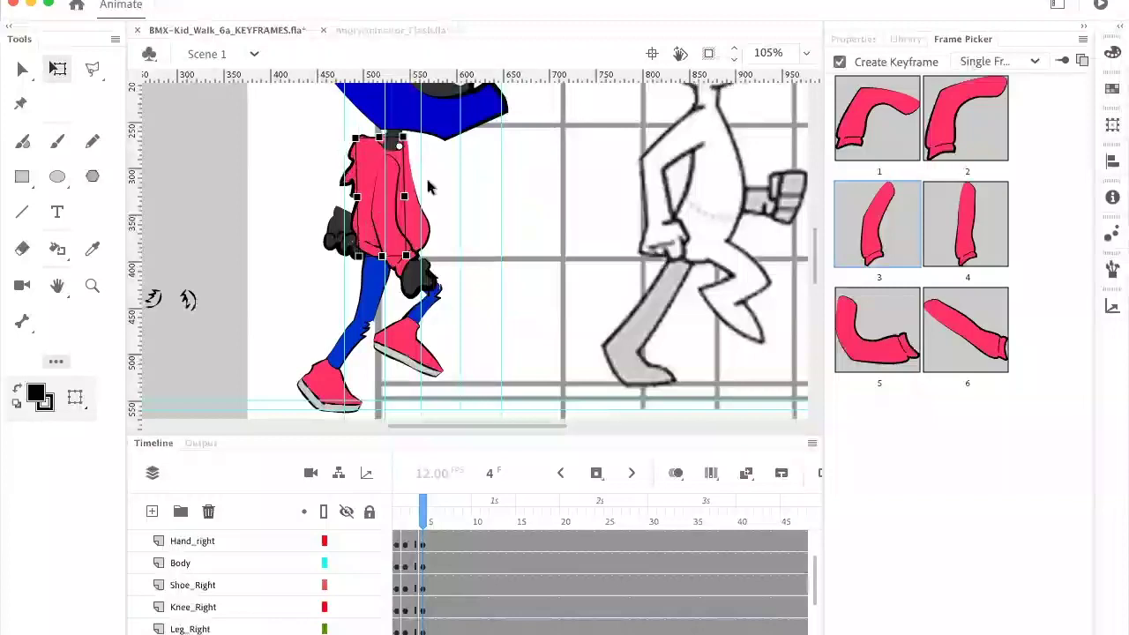
left_click(324, 564)
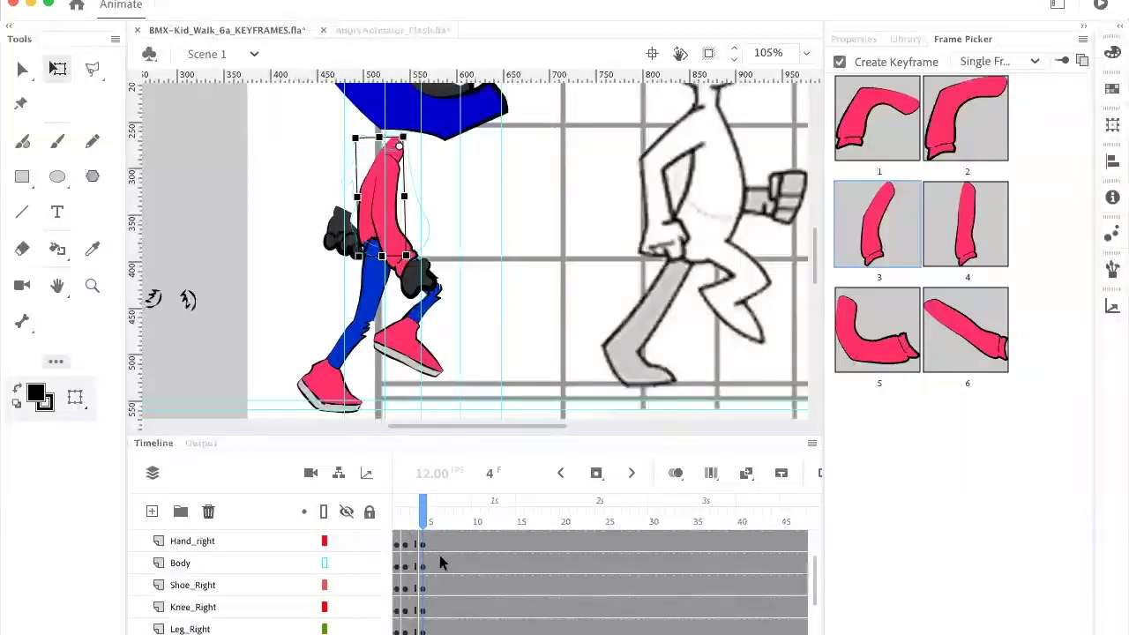
Step: Shift the left arm back and slightly down so it hangs from the rear of the shoulder at frame 4
scroll(440, 555, "down", 3)
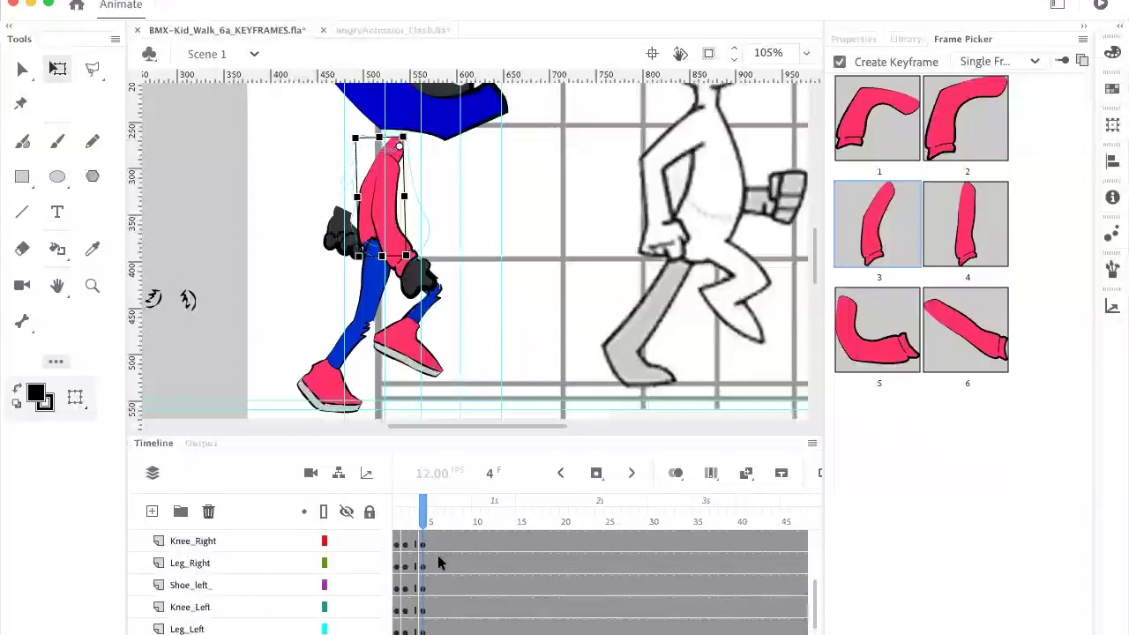
scroll(438, 555, "down", 2)
left_click(425, 611)
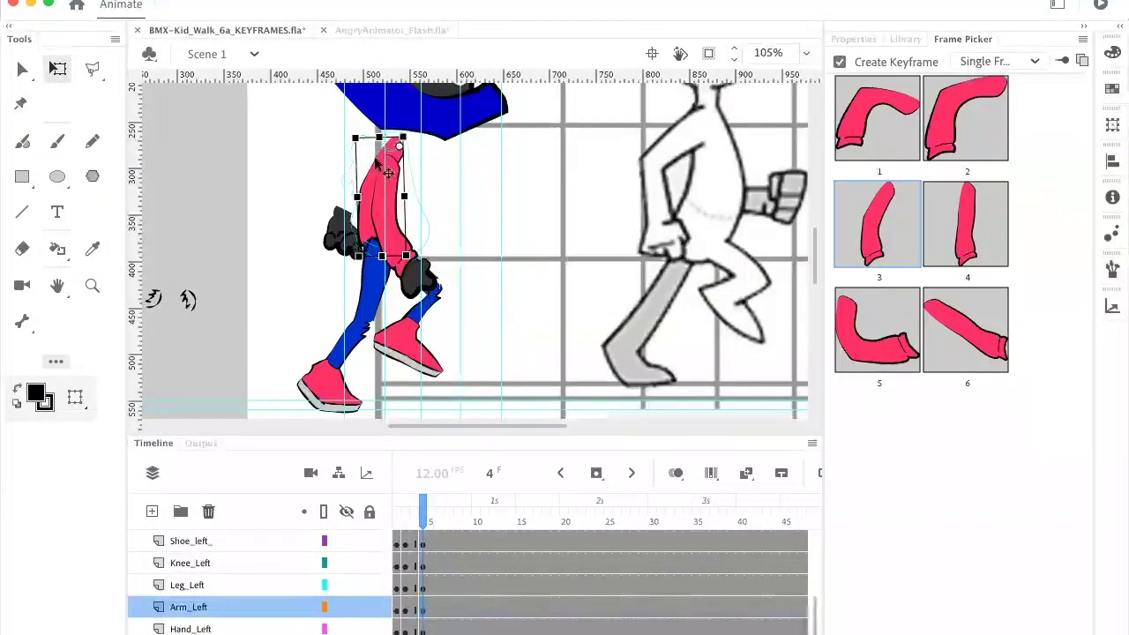
key("Left")
key("Left")
key("Left")
key("Left")
key("Left")
key("Left")
key("Left")
key("Left")
key("Left")
key("Left")
key("Down")
key("Down")
key("Down")
key("Down")
key("Down")
key("Left")
key("Left")
key("Left")
key("Left")
key("Left")
key("Left")
key("Left")
key("Left")
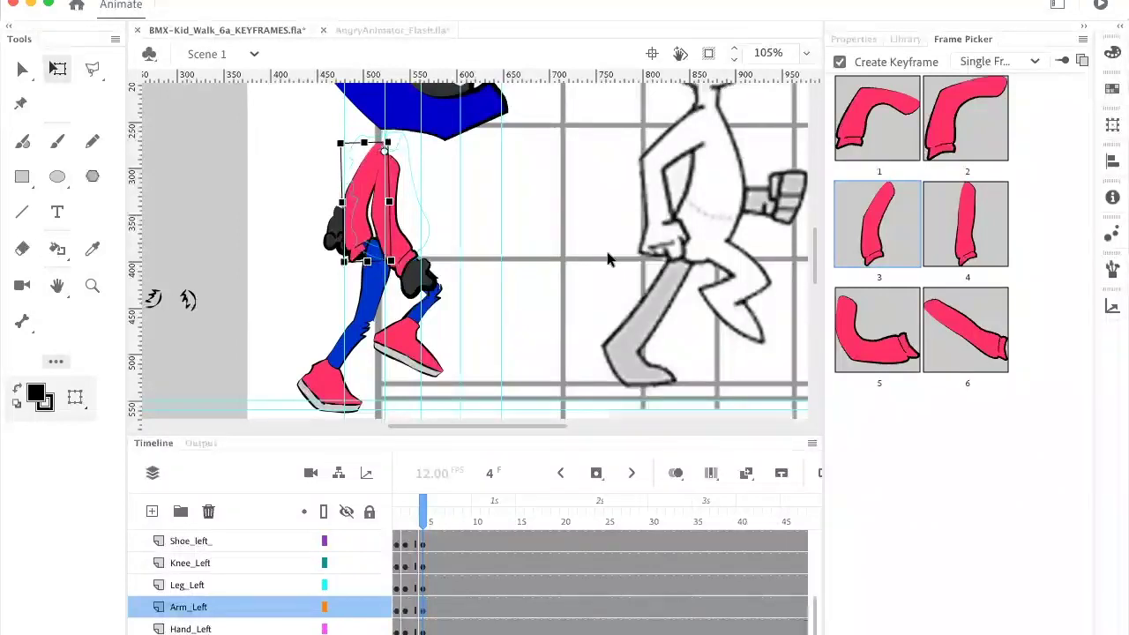
Step: Move and rotate the left hand to fit the left sleeve's cuff, and turn off the Body layer's outline display
left_click(307, 294)
left_click(330, 242)
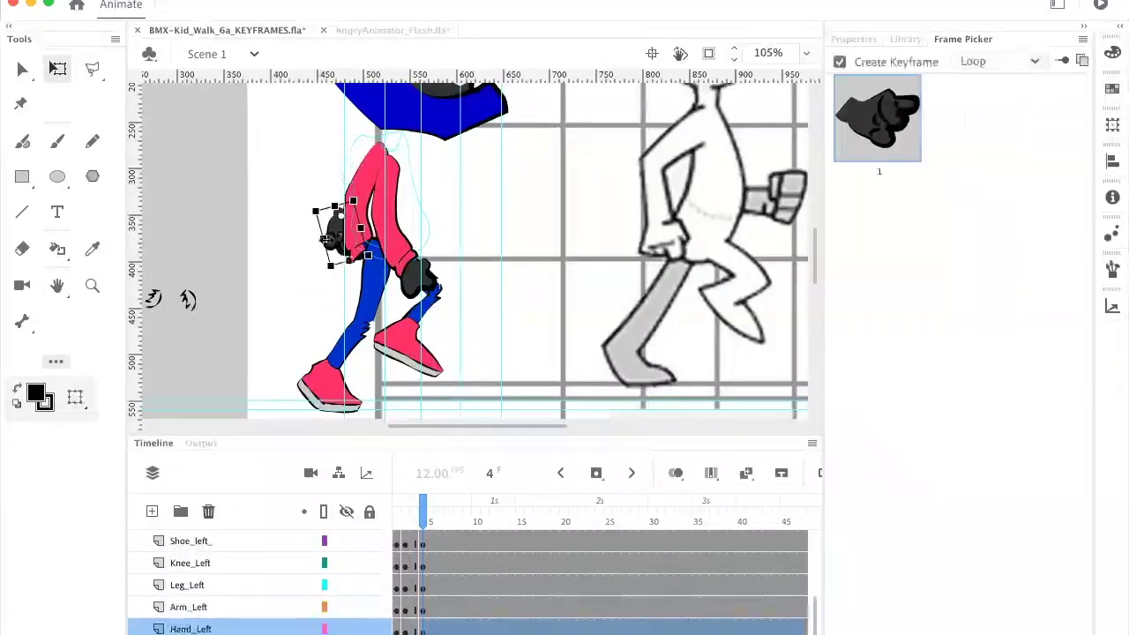
left_click_drag(327, 240, 373, 315)
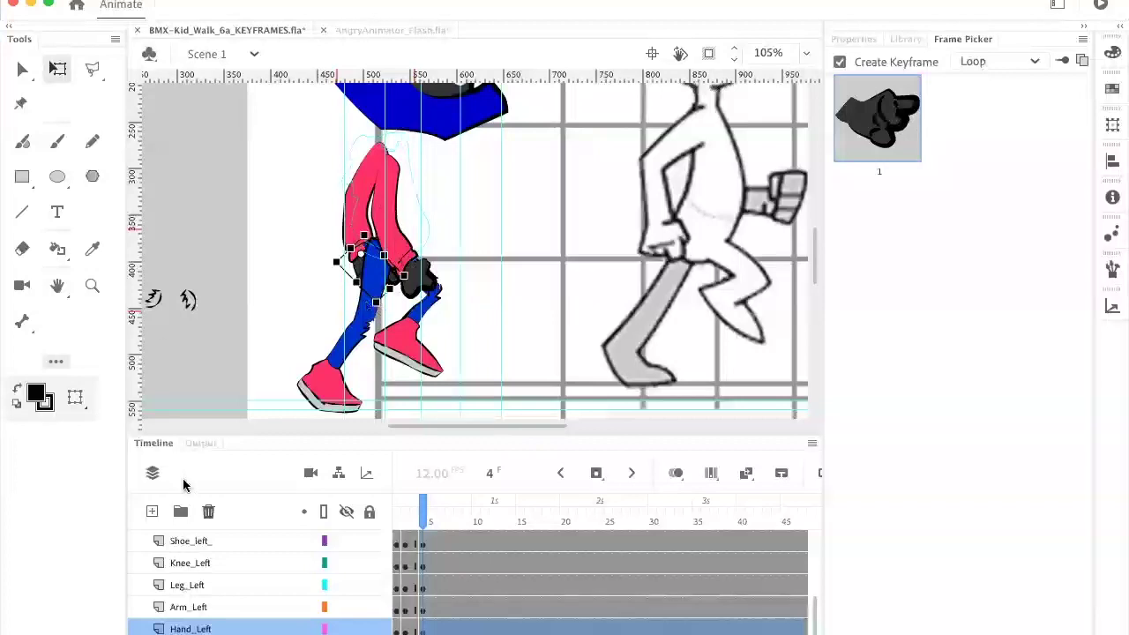
scroll(334, 596, "up", 5)
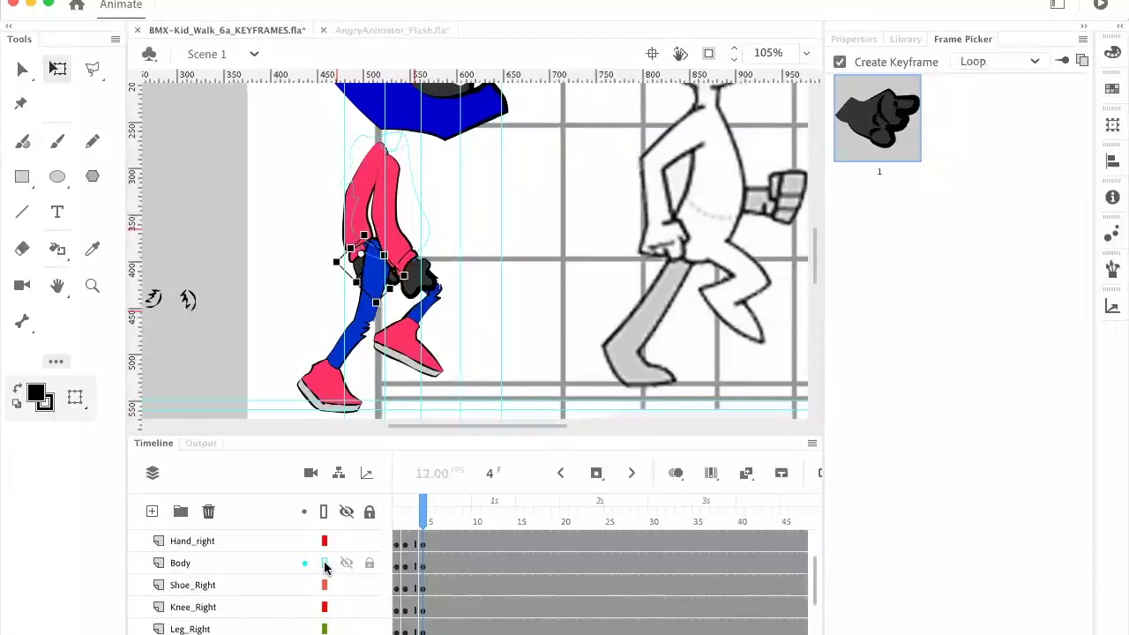
left_click(325, 565)
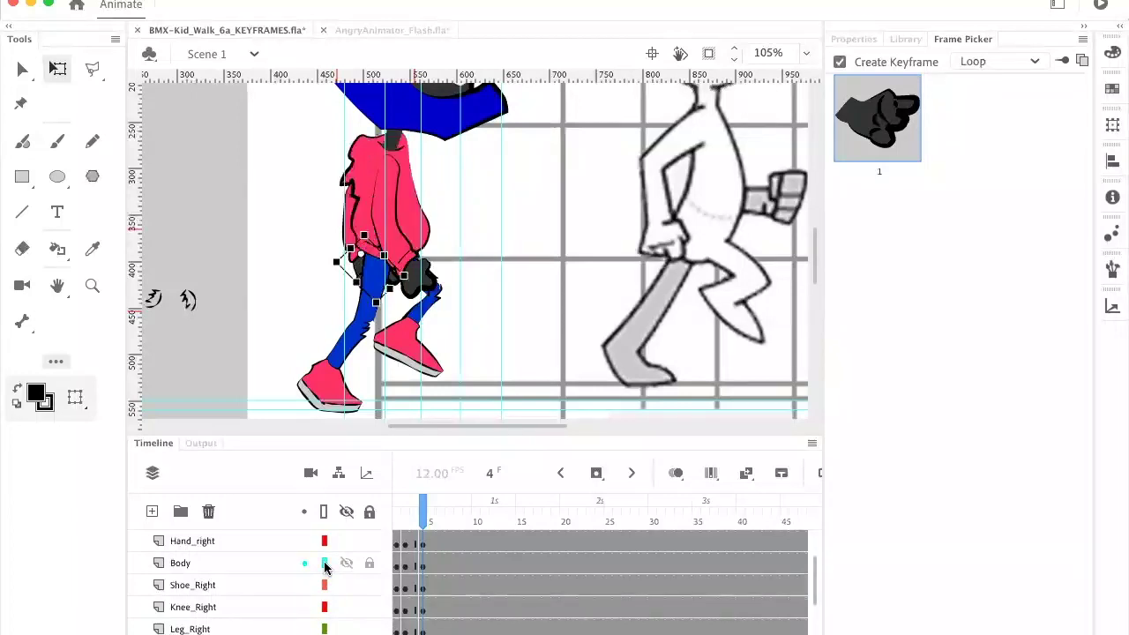
Step: Create classic tweens at frame 3 on all puppet layers from Eye to Hand_Left, enlarging the timeline for the selection and shrinking it back
mouse_move(424, 519)
left_mouse_down()
mouse_move(404, 519)
mouse_move(438, 519)
mouse_move(426, 521)
left_mouse_up()
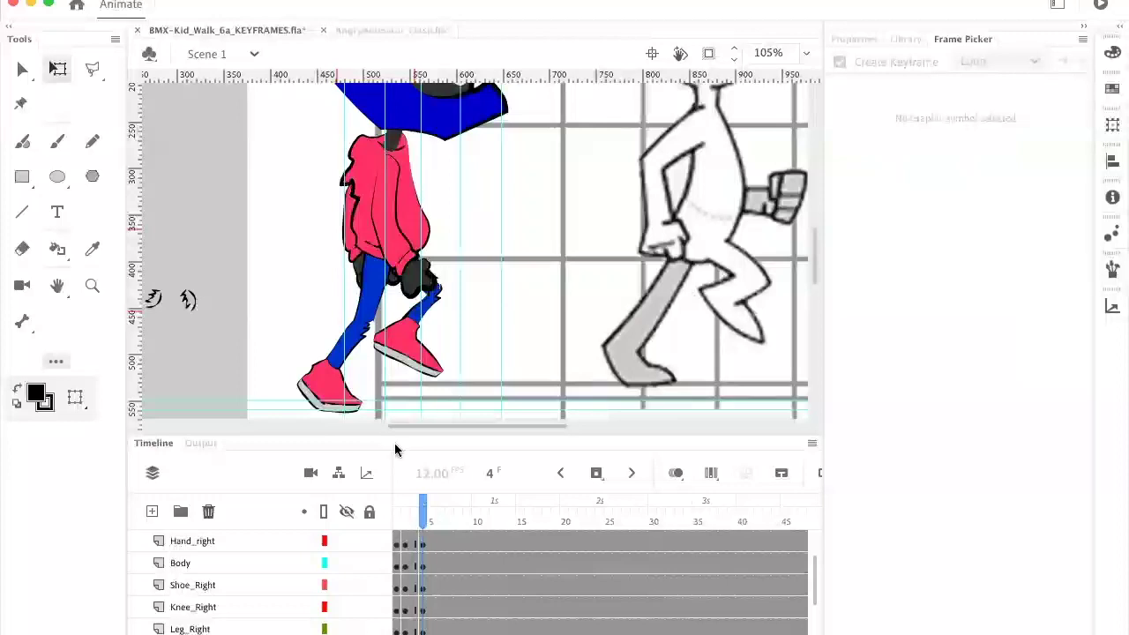
left_click_drag(400, 435, 429, 372)
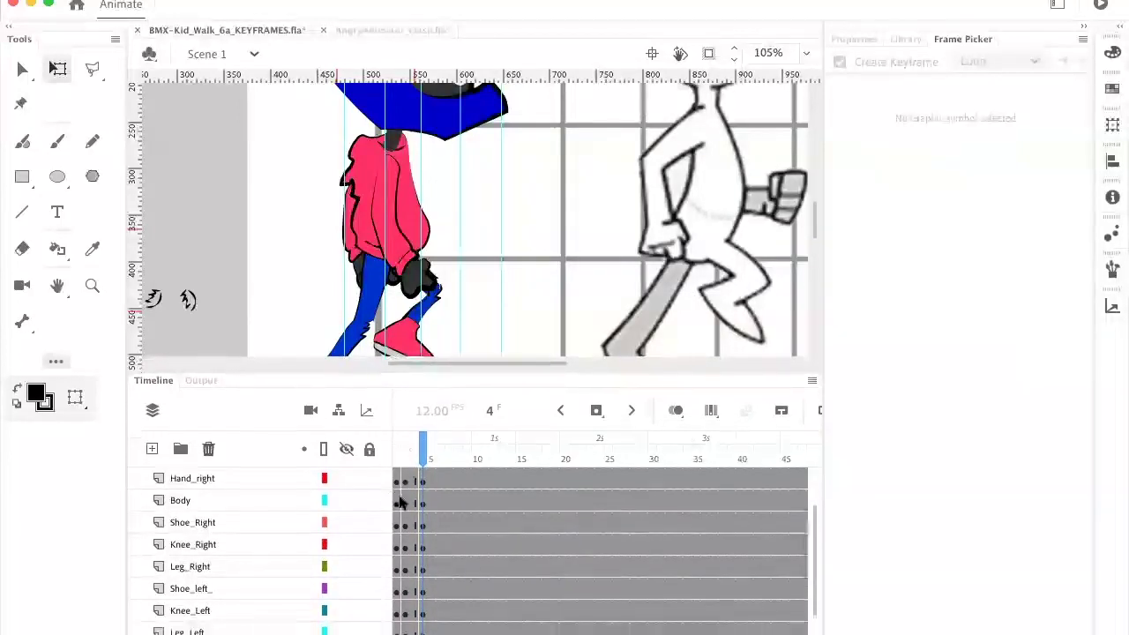
scroll(397, 505, "up", 3)
left_click(409, 481)
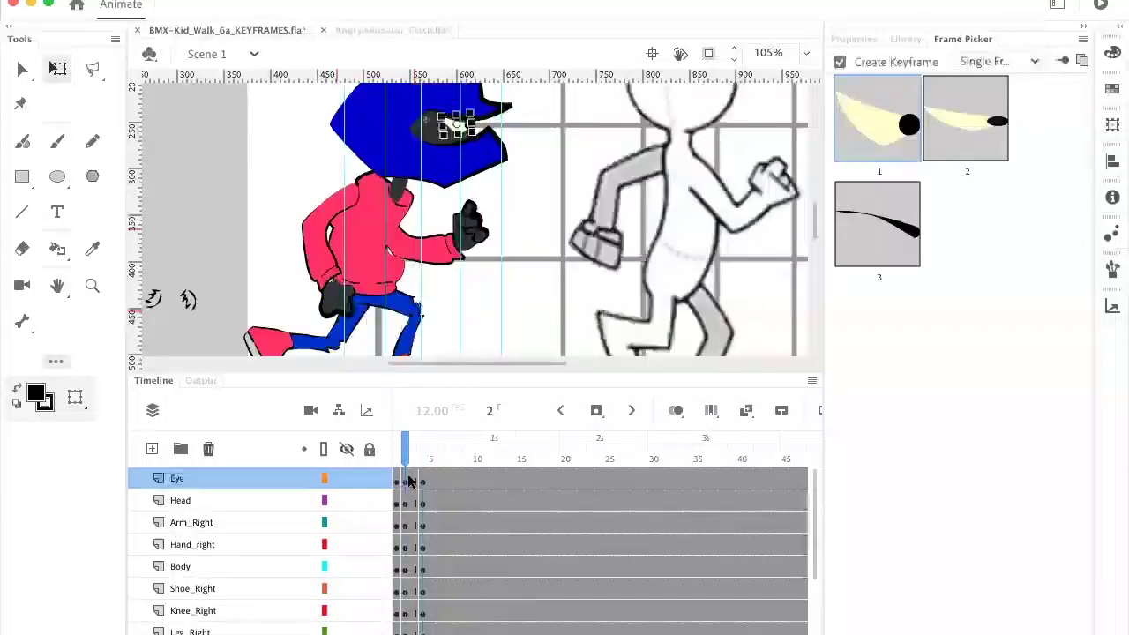
left_click_drag(549, 367, 565, 182)
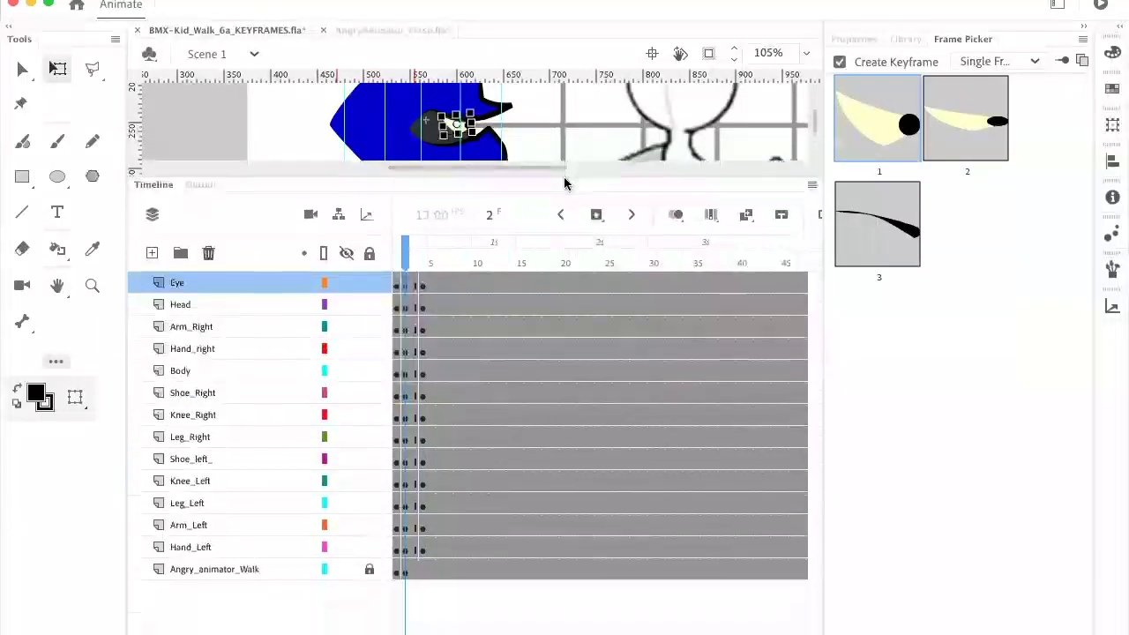
left_click_drag(407, 259, 414, 259)
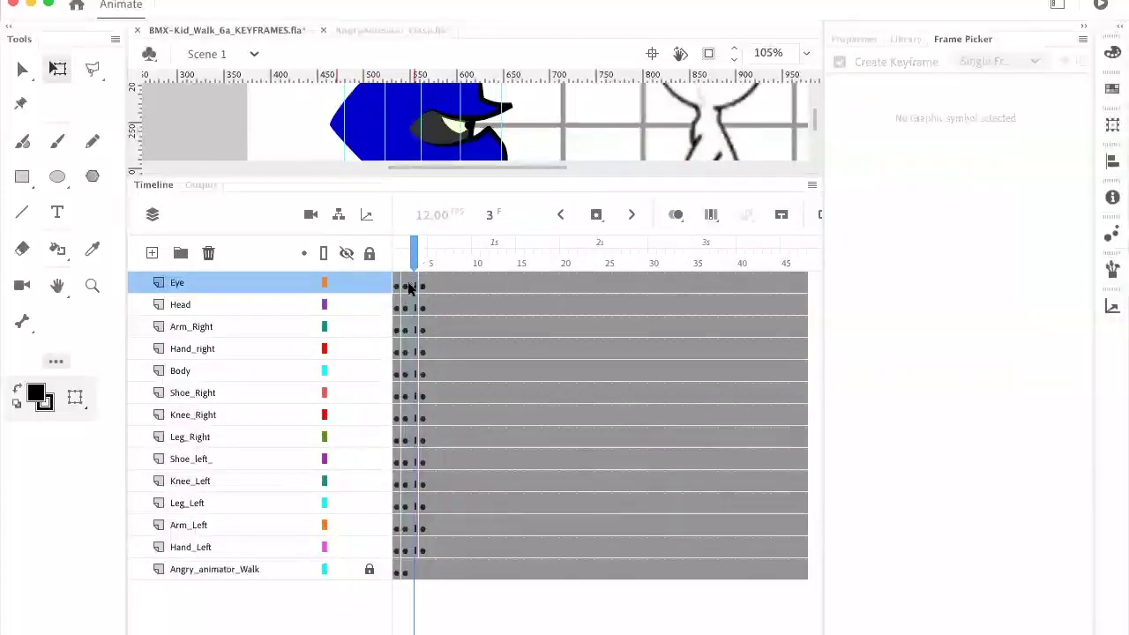
left_click(415, 288)
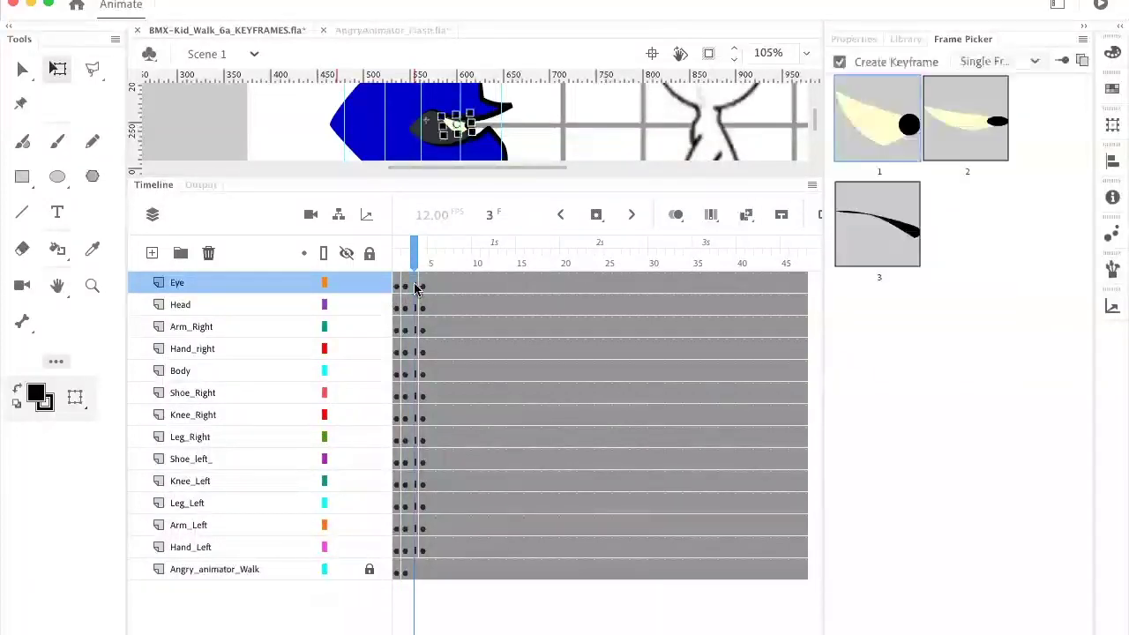
left_click(413, 554)
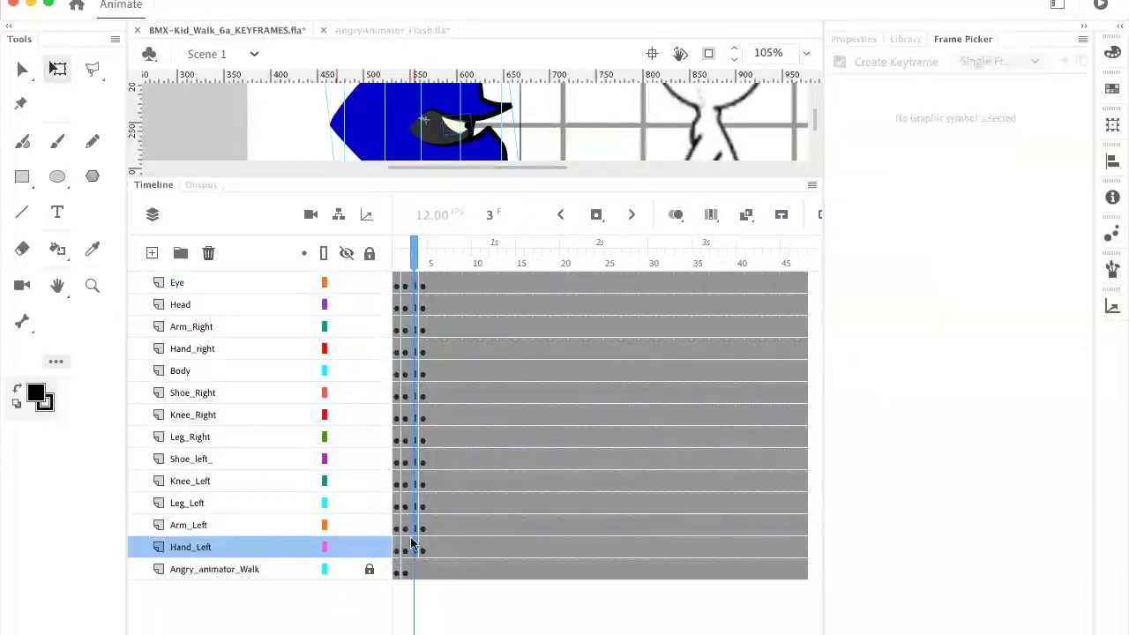
right_click(413, 541)
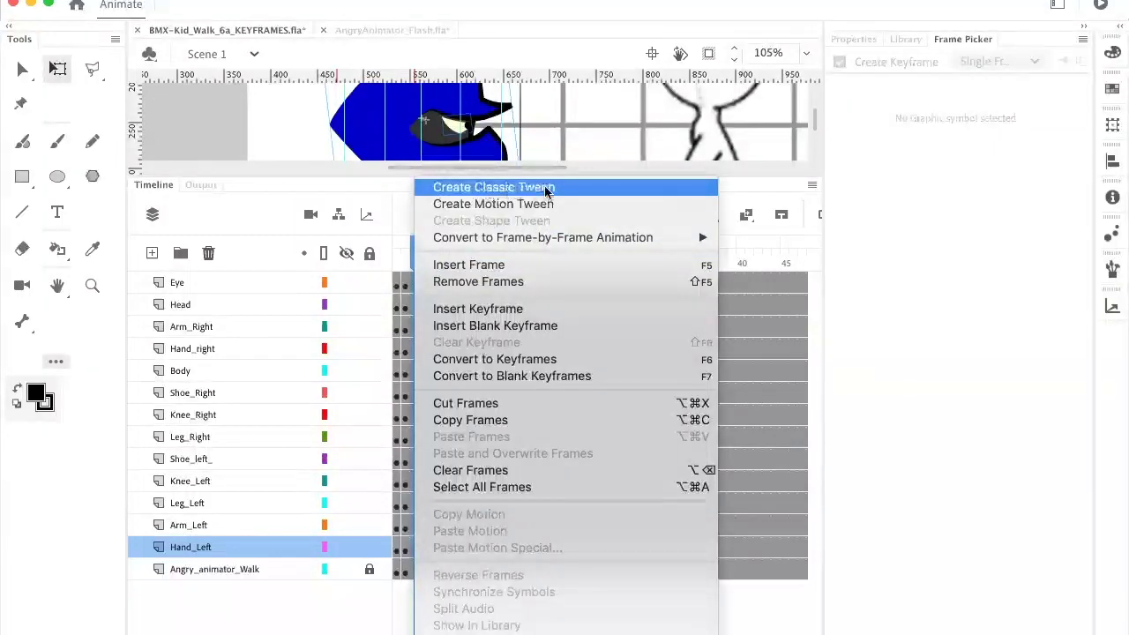
left_click(598, 192)
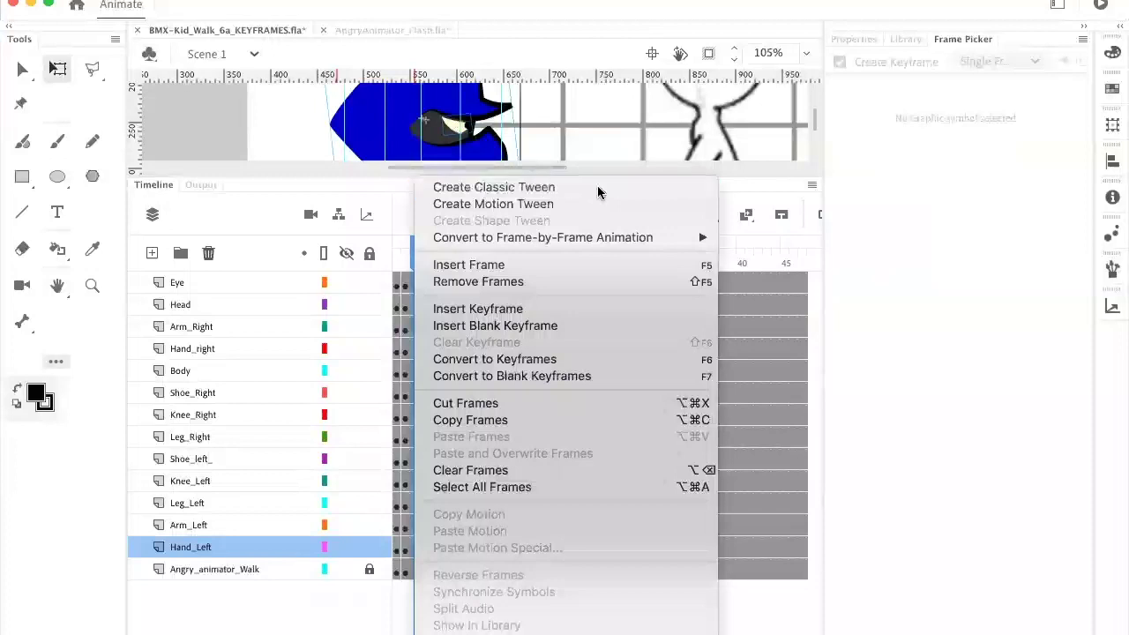
left_click_drag(546, 174, 542, 450)
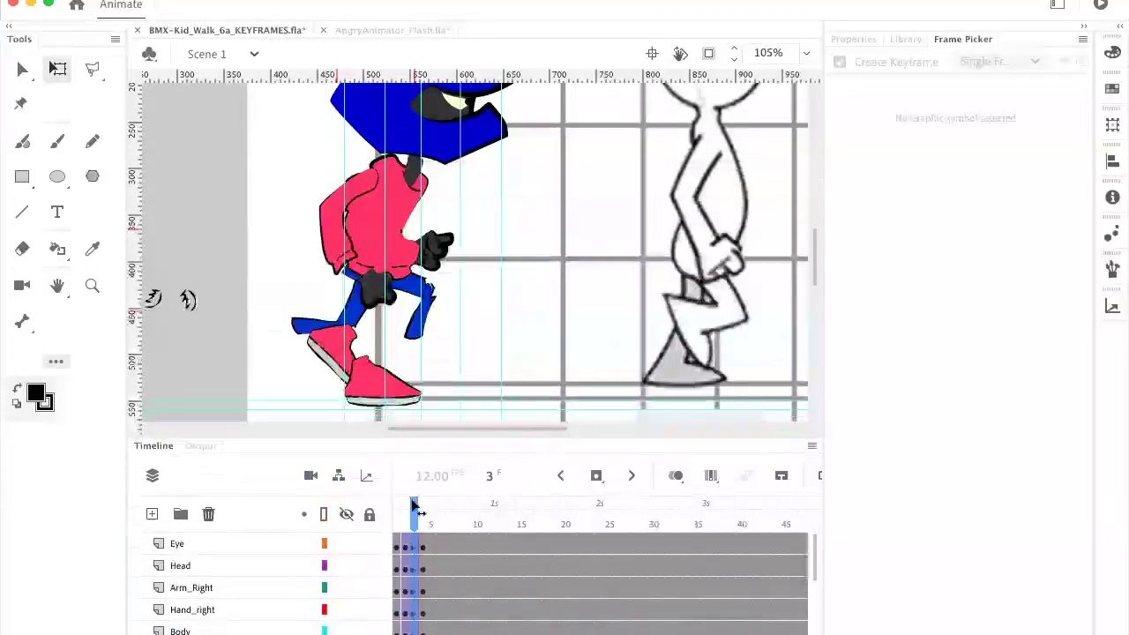
Step: Scrub between frames 1 and 3 to examine how the tweened passing pose compares with the Angry Animator reference
left_click_drag(397, 510, 417, 509)
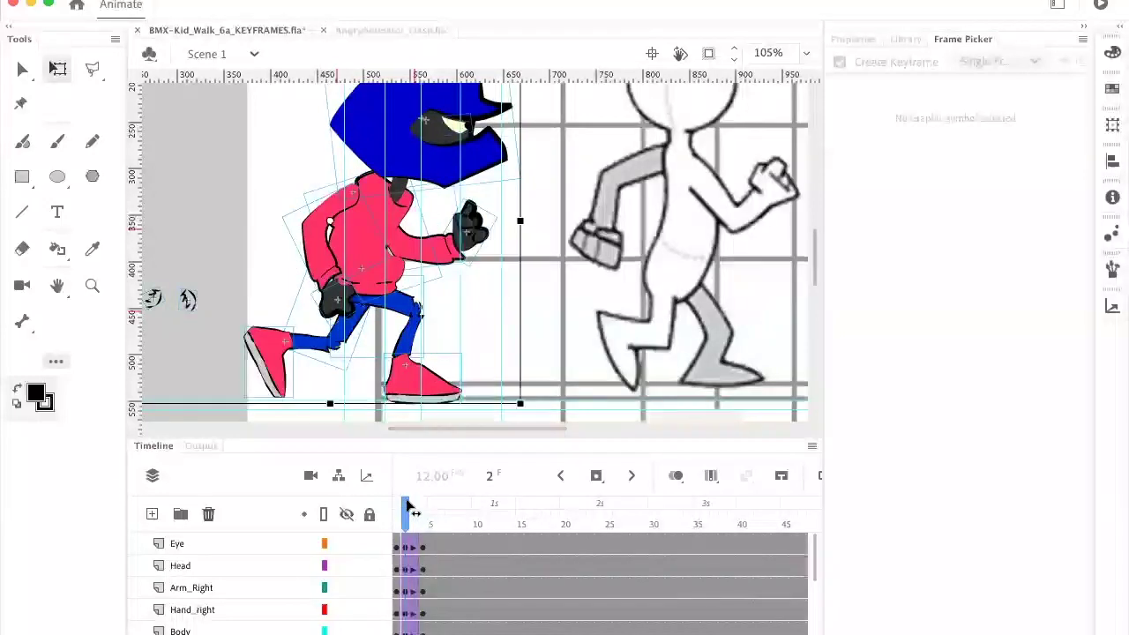
left_click_drag(407, 508, 416, 507)
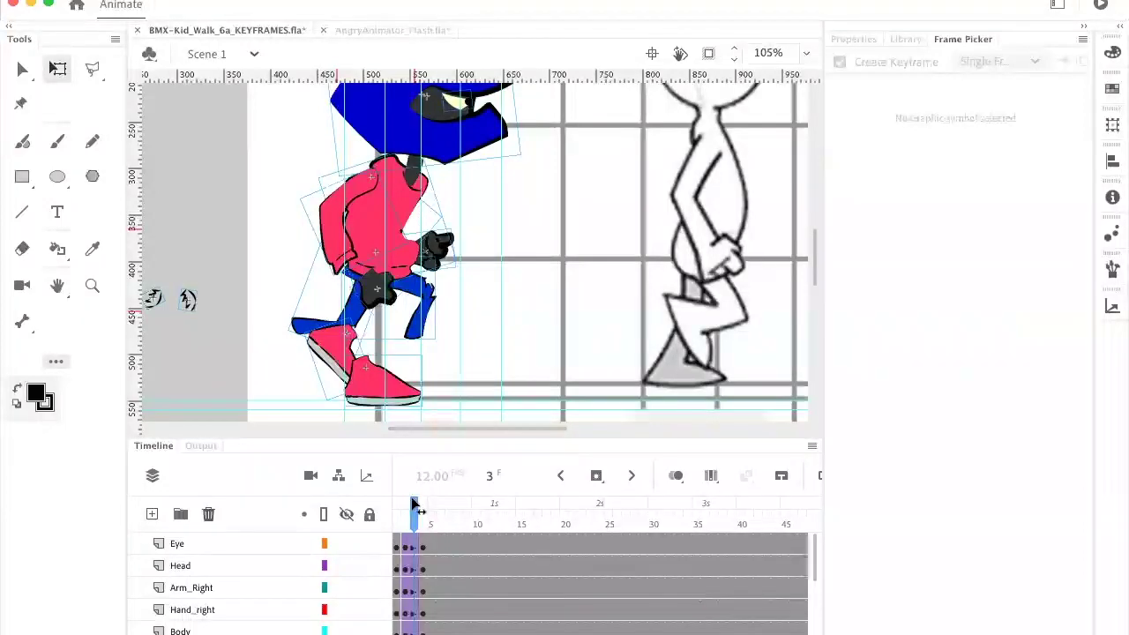
mouse_move(414, 510)
left_mouse_down()
mouse_move(378, 496)
mouse_move(425, 512)
mouse_move(396, 509)
mouse_move(418, 505)
left_mouse_up()
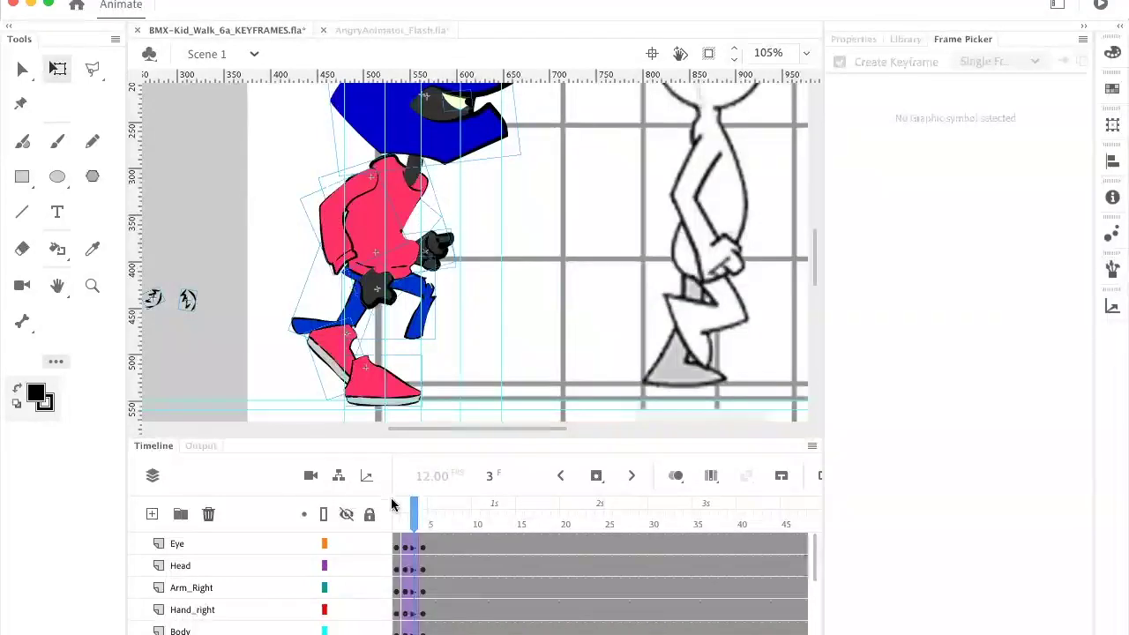
left_click(405, 521)
left_click(205, 268)
left_click(414, 518)
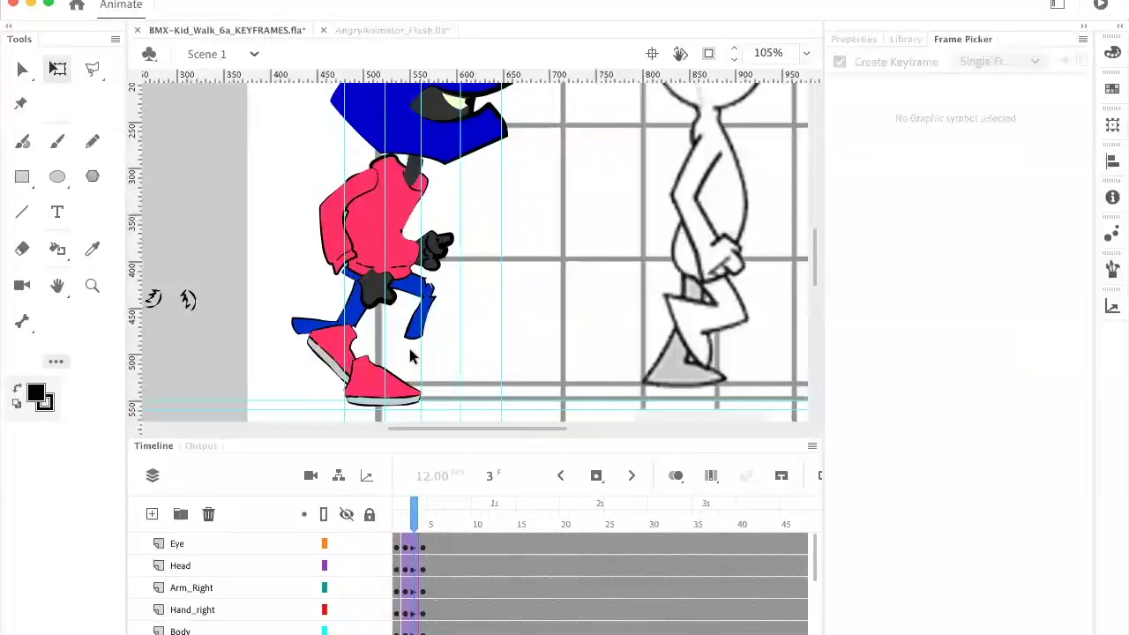
mouse_move(410, 519)
left_mouse_down()
mouse_move(397, 518)
mouse_move(452, 519)
mouse_move(394, 519)
mouse_move(433, 519)
mouse_move(403, 519)
mouse_move(415, 517)
left_mouse_up()
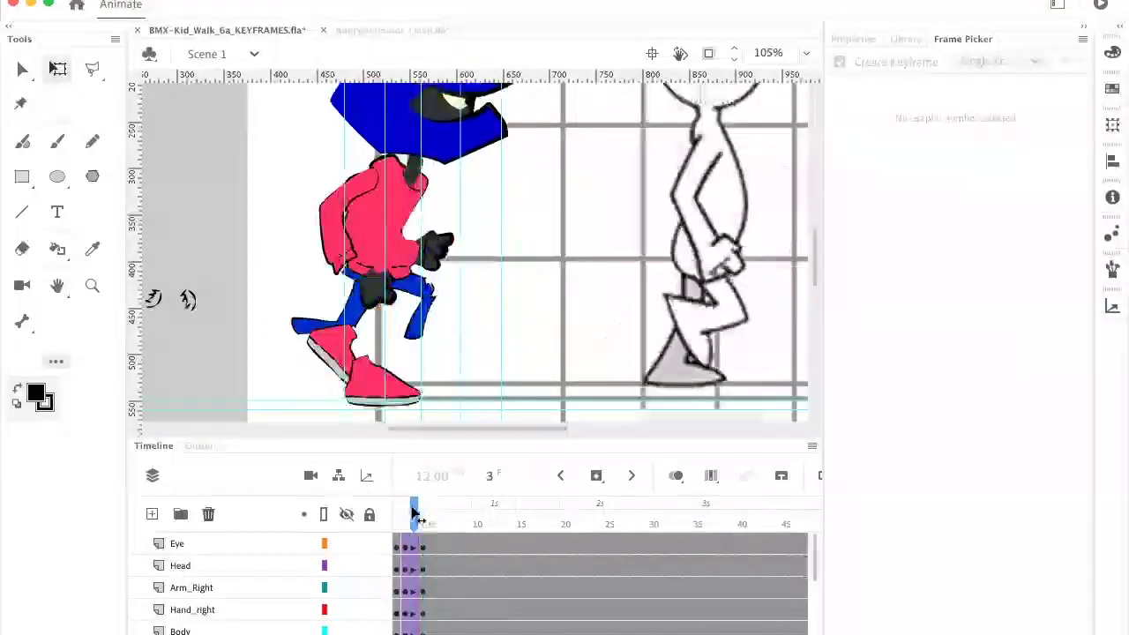
mouse_move(415, 517)
left_mouse_down()
mouse_move(406, 519)
mouse_move(416, 517)
left_mouse_up()
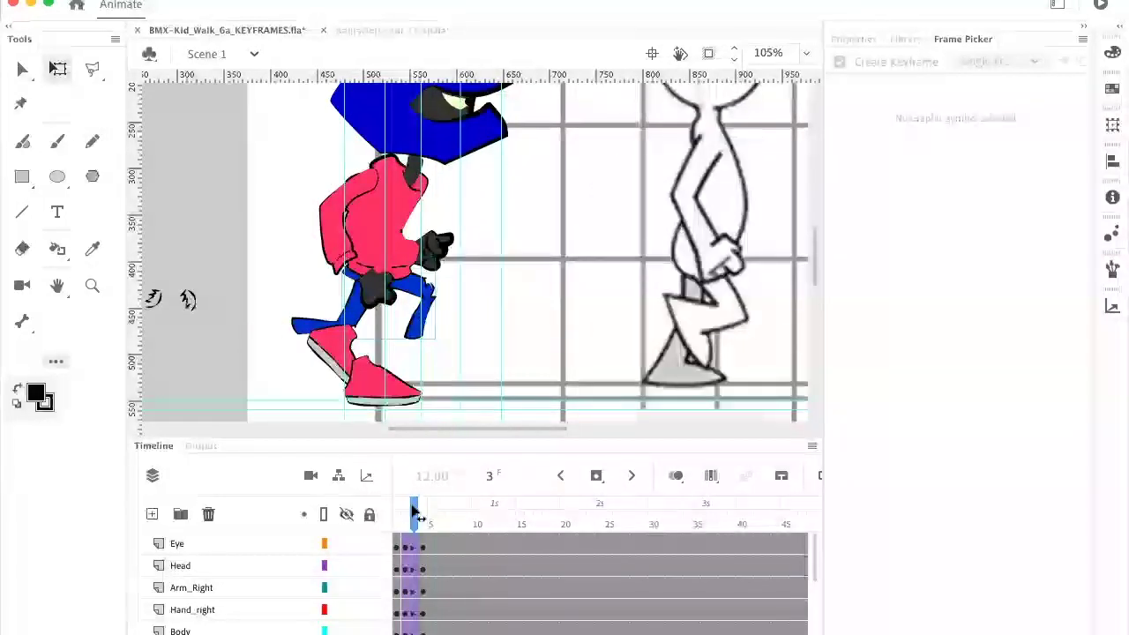
Step: Insert keyframes at frame 3 on all puppet layers from Eye to Hand_Left
left_click(413, 544)
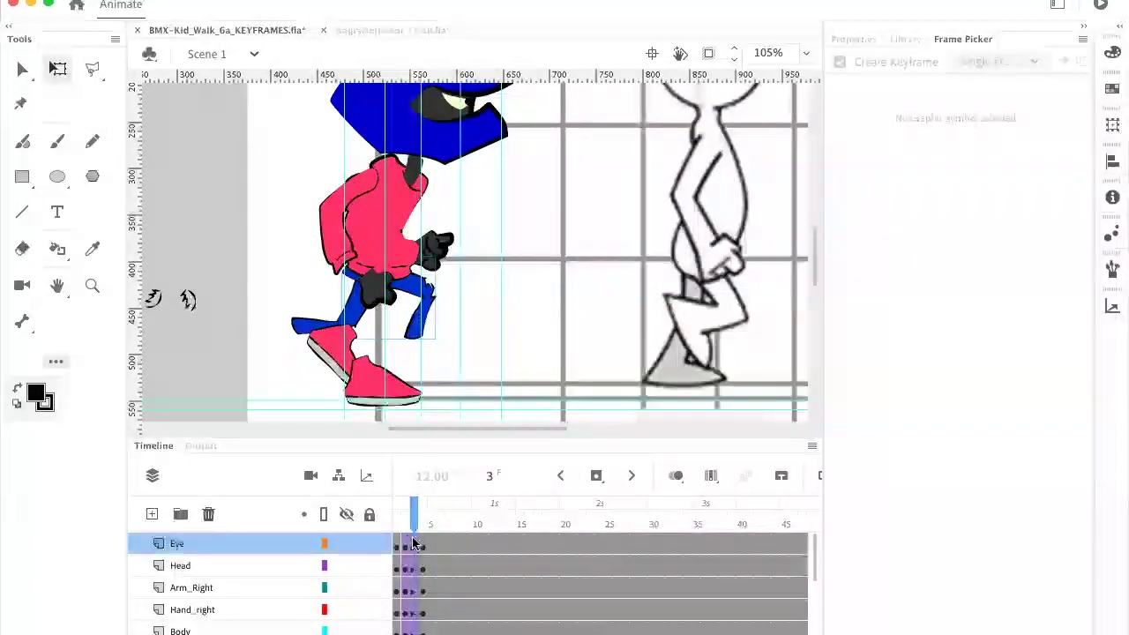
scroll(411, 547, "down", 5)
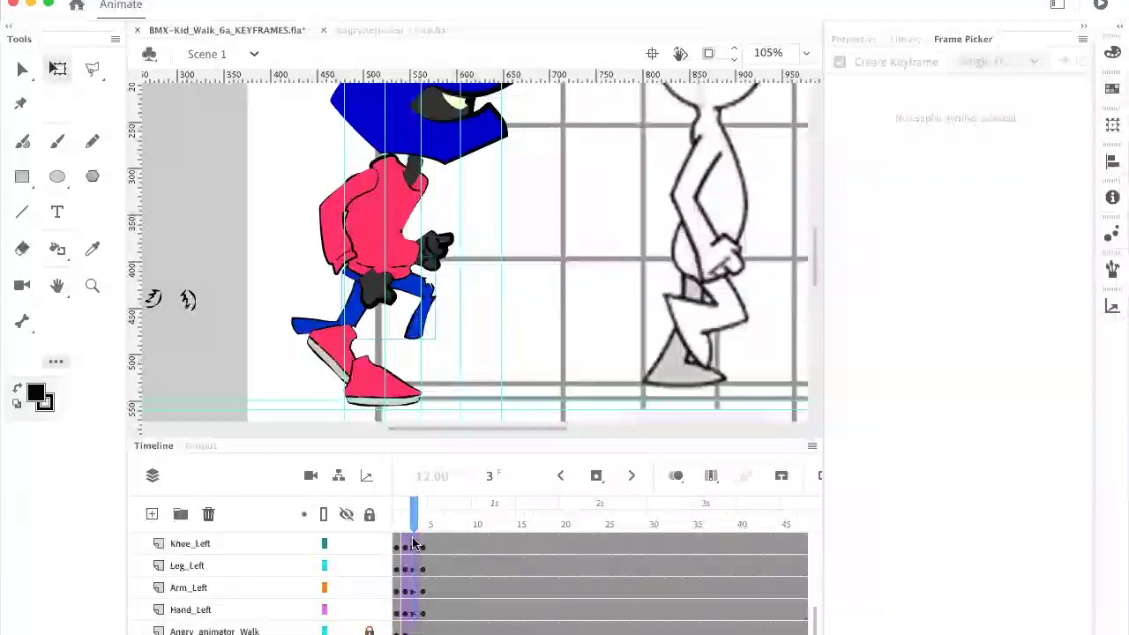
left_click(415, 615)
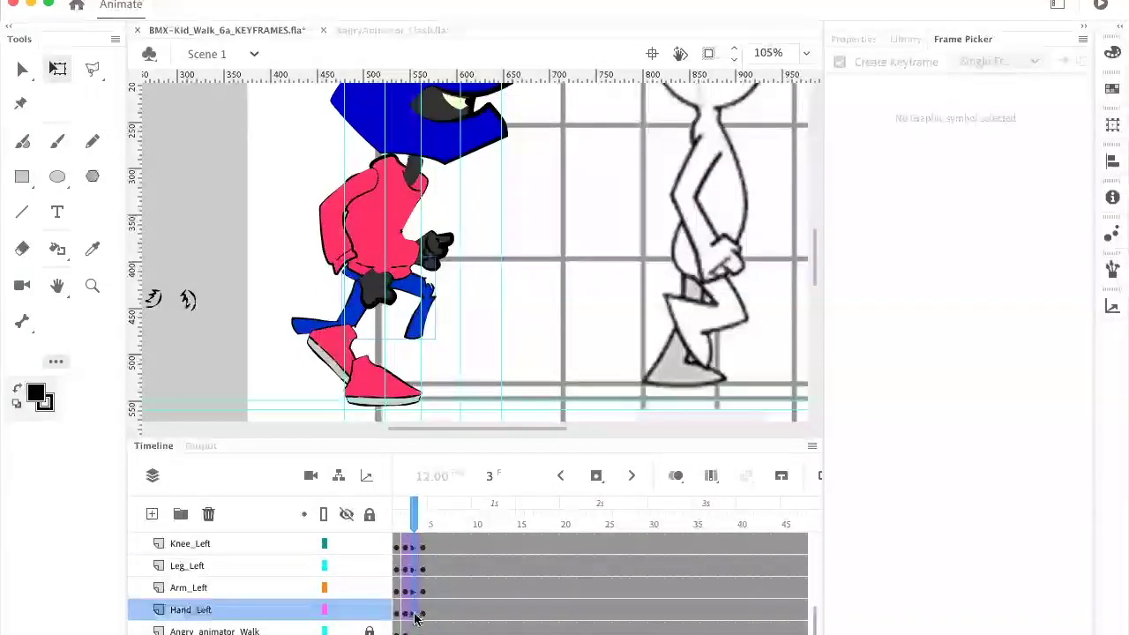
right_click(417, 578)
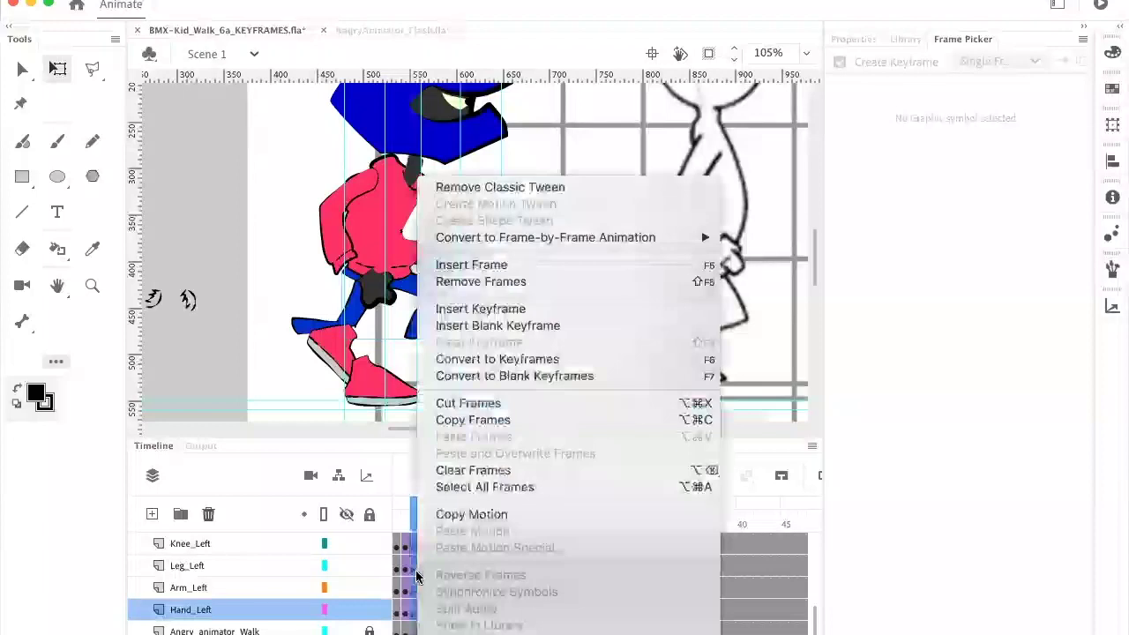
left_click(519, 311)
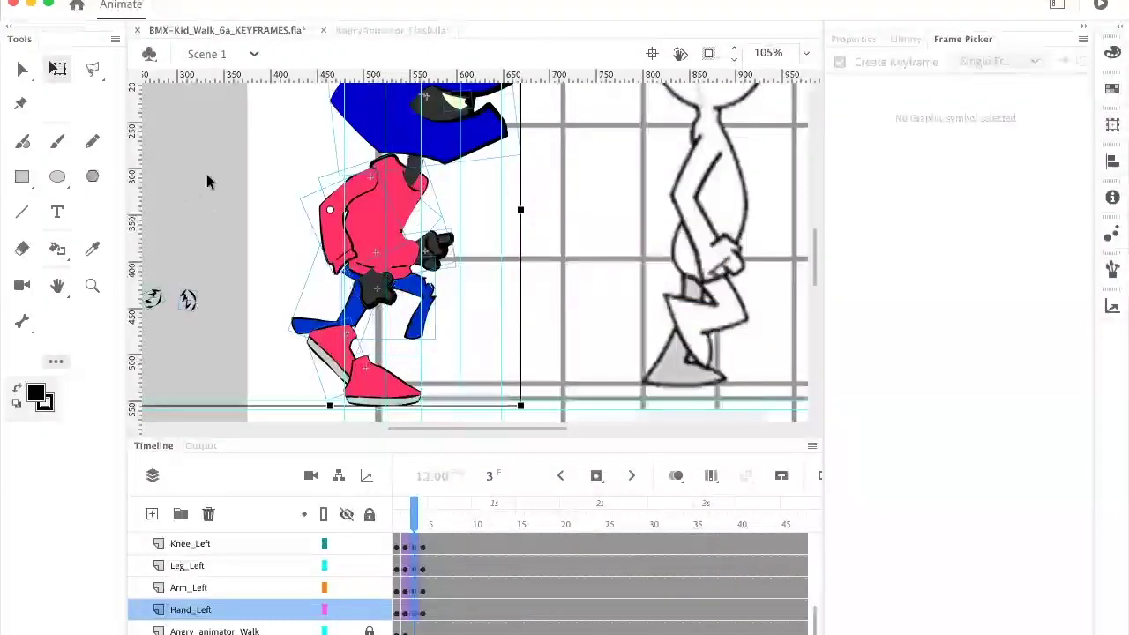
Step: Swap the right leg at frame 3 to drawing 10 and rotate it backward so its lower end meets the planted shoe
left_click(424, 319)
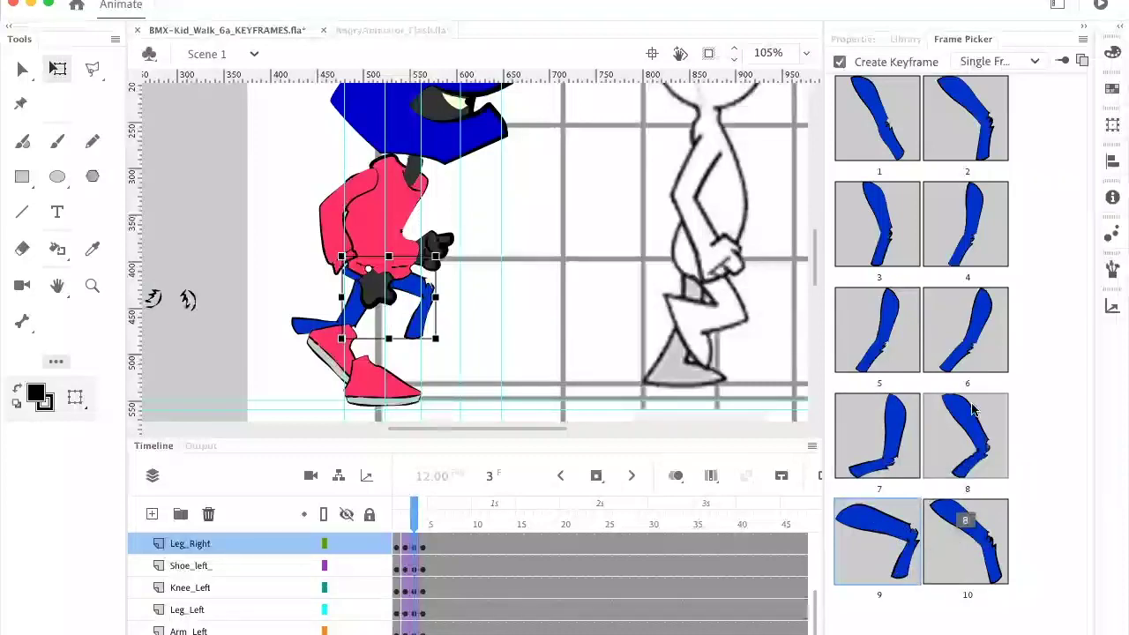
left_click(955, 522)
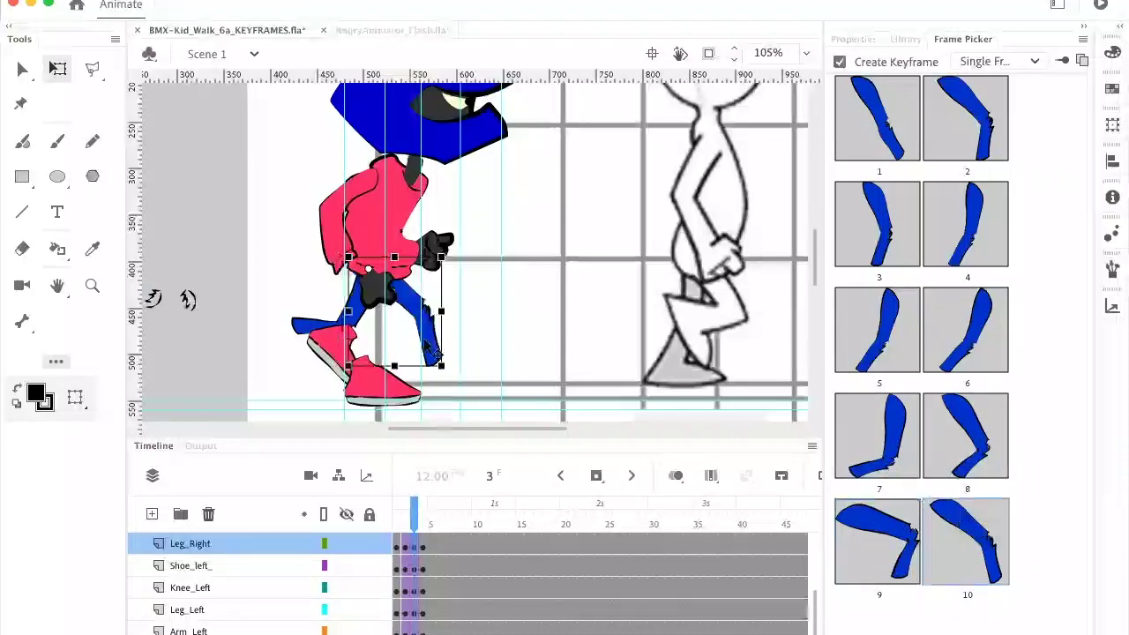
left_click_drag(446, 374, 361, 394)
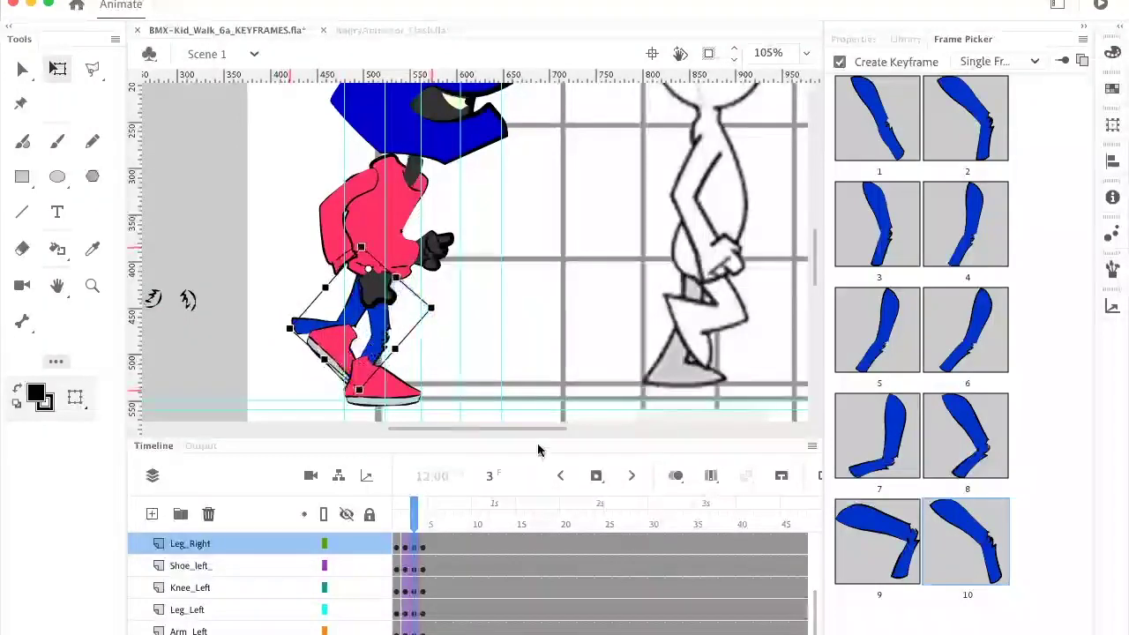
Step: Turn on onion skinning, compare the poses around frame 3, and narrow the onion range to frames 2 through 4
left_click(676, 476)
mouse_move(419, 513)
left_mouse_down()
mouse_move(398, 513)
mouse_move(437, 511)
mouse_move(399, 512)
mouse_move(441, 502)
mouse_move(424, 503)
left_mouse_up()
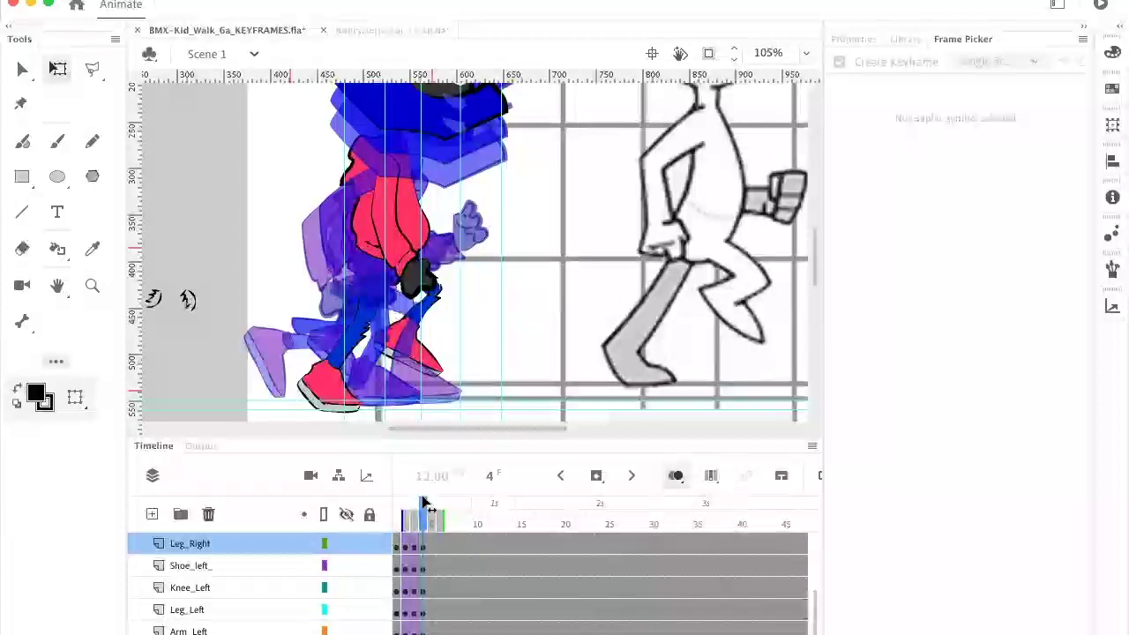
left_click_drag(422, 519, 408, 522)
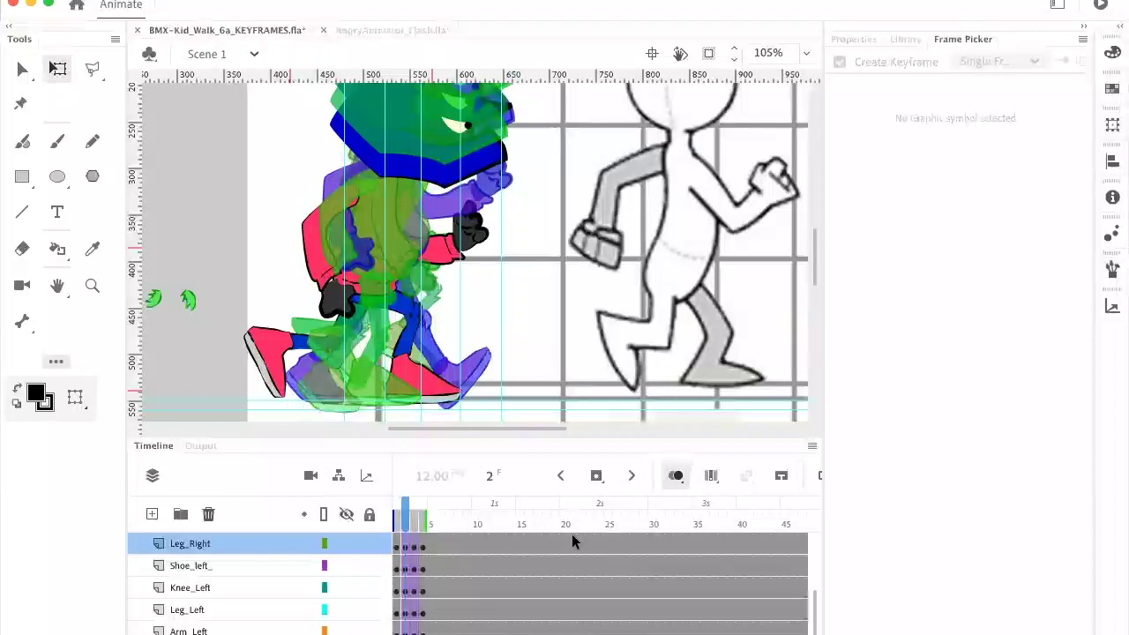
left_click(396, 517)
left_click(403, 513)
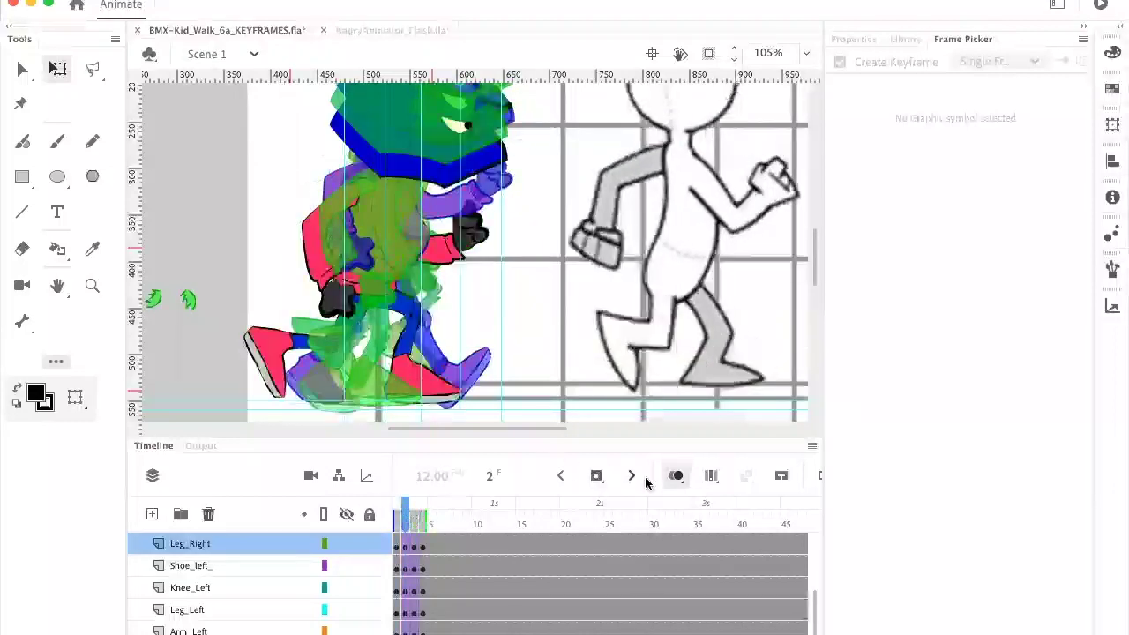
left_click(416, 519)
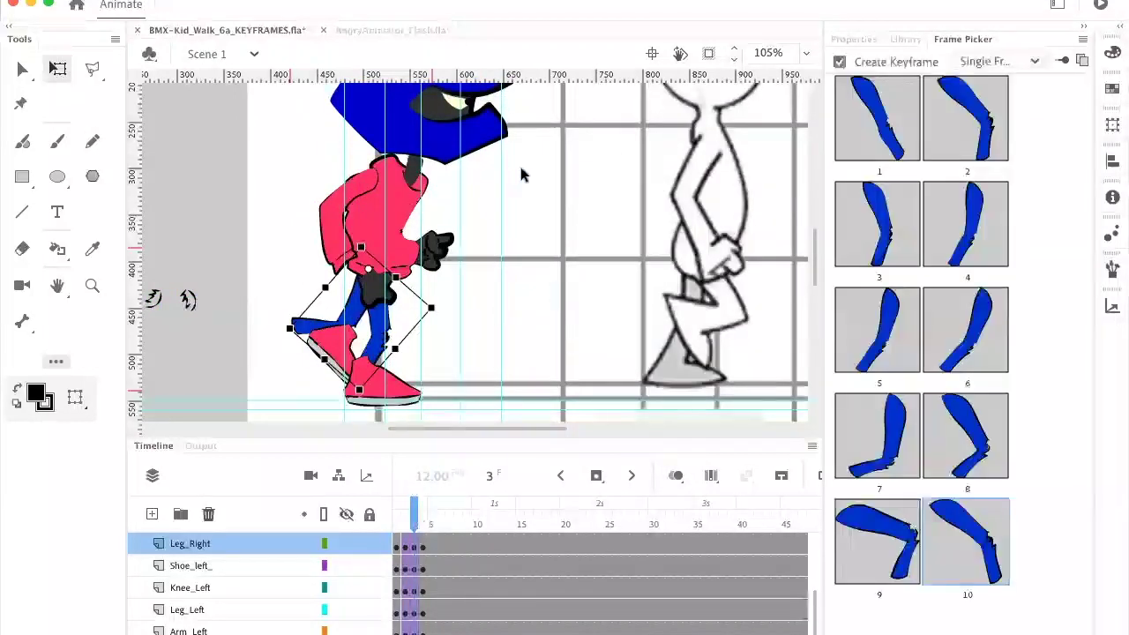
left_click(675, 476)
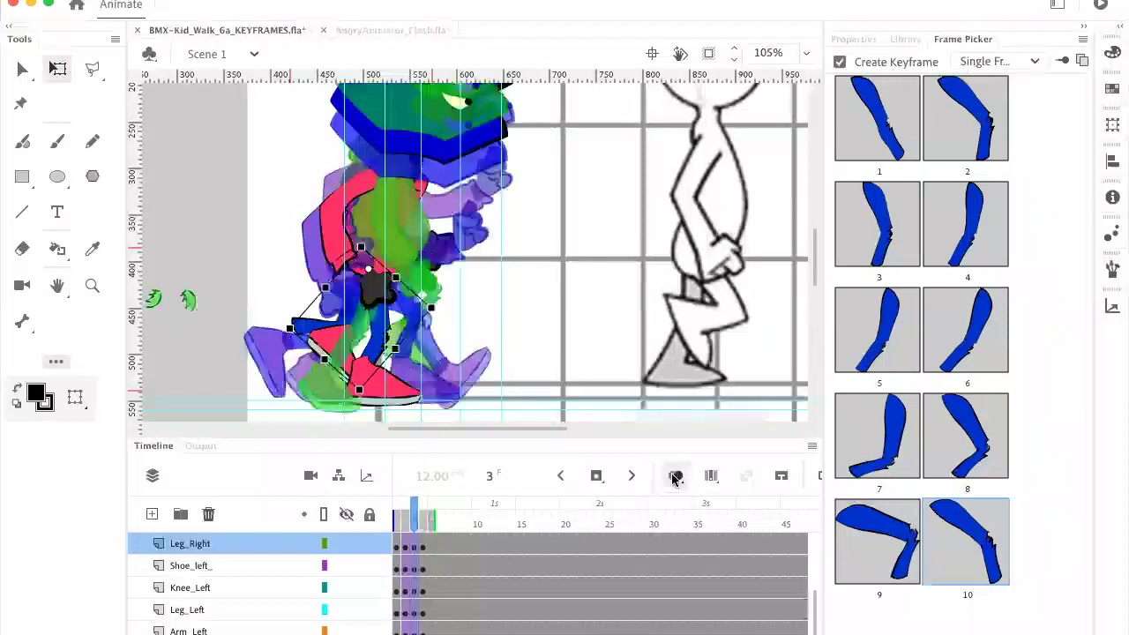
left_click_drag(401, 521, 406, 520)
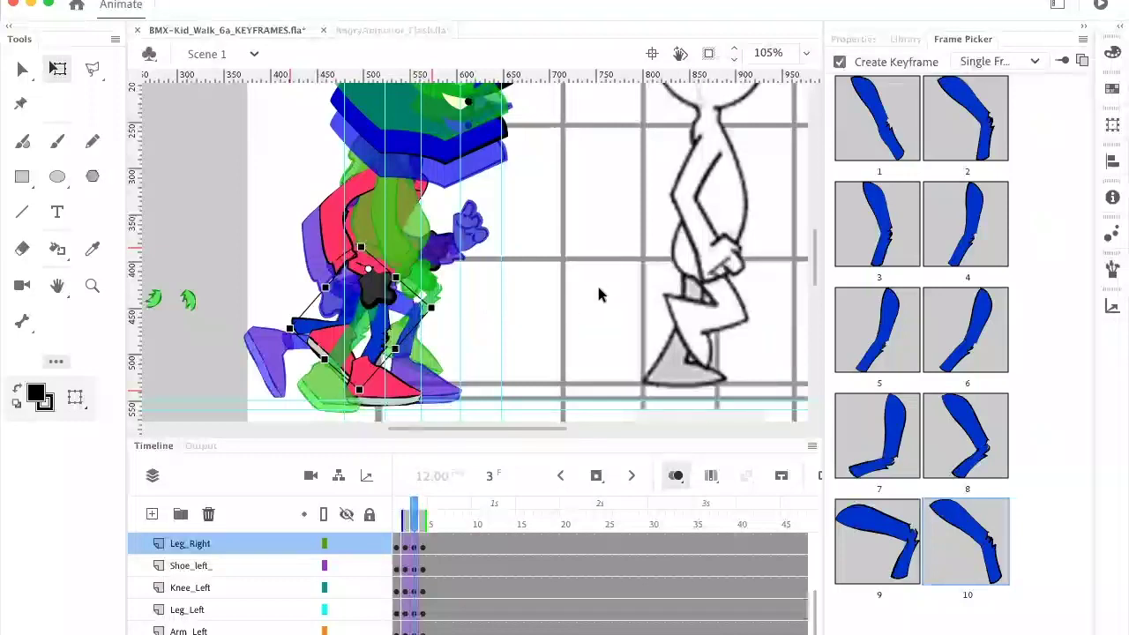
Step: Swap the body at frame 3 to drawing 1
left_click_drag(585, 211, 559, 304)
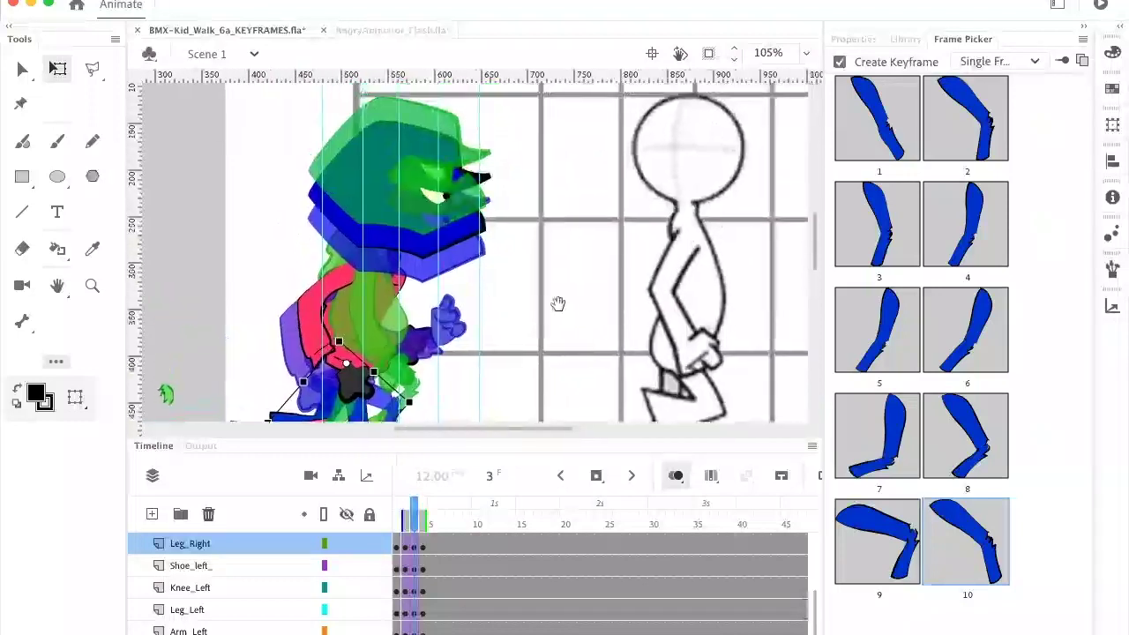
left_click(371, 238)
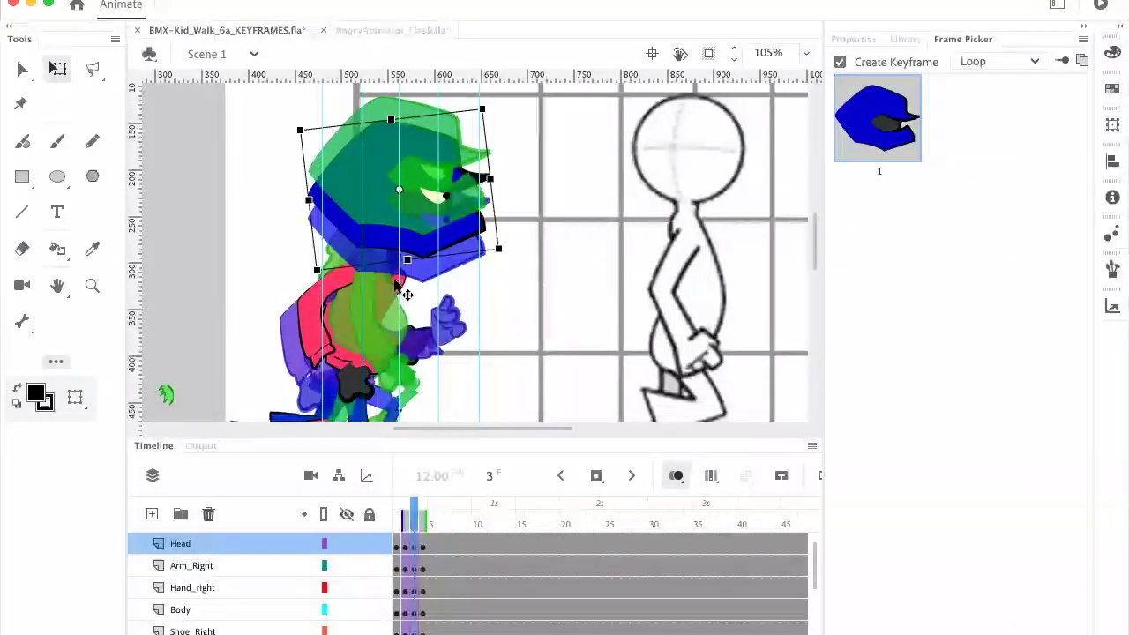
left_click(407, 294)
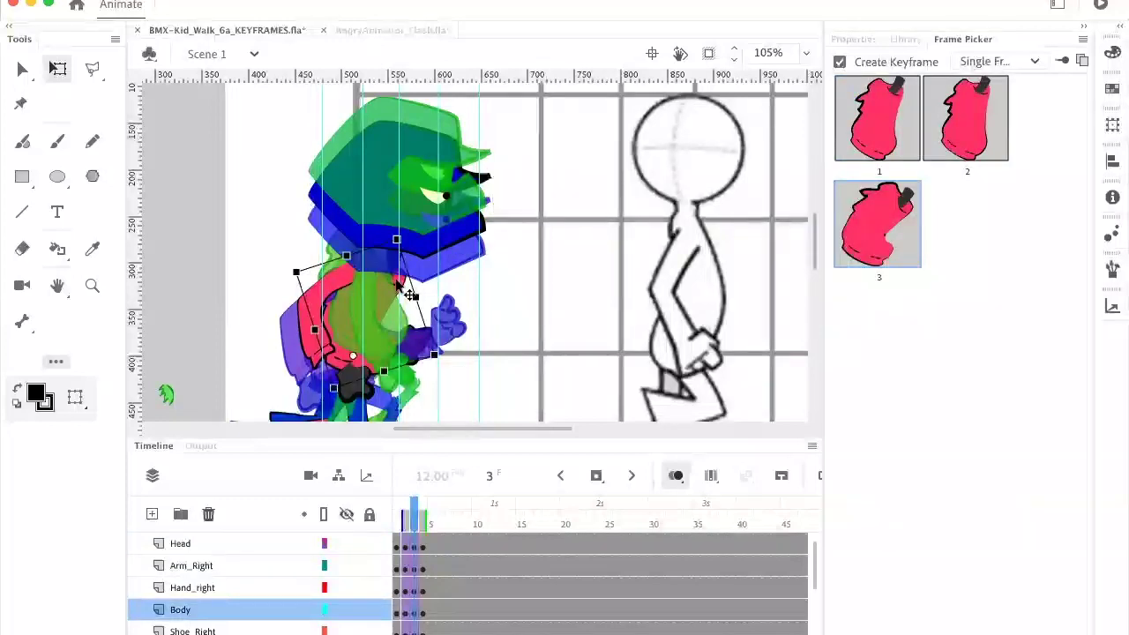
left_click(878, 128)
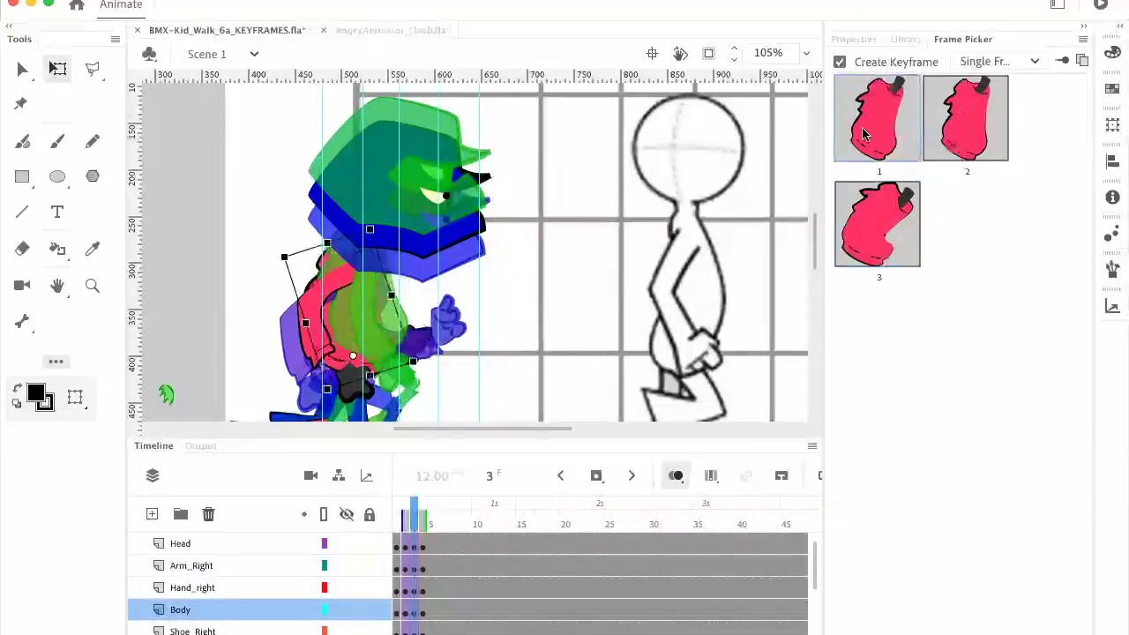
Step: Turn off onion skinning and scrub frames 2 through 4 to check how the walk poses flow
left_click(536, 282)
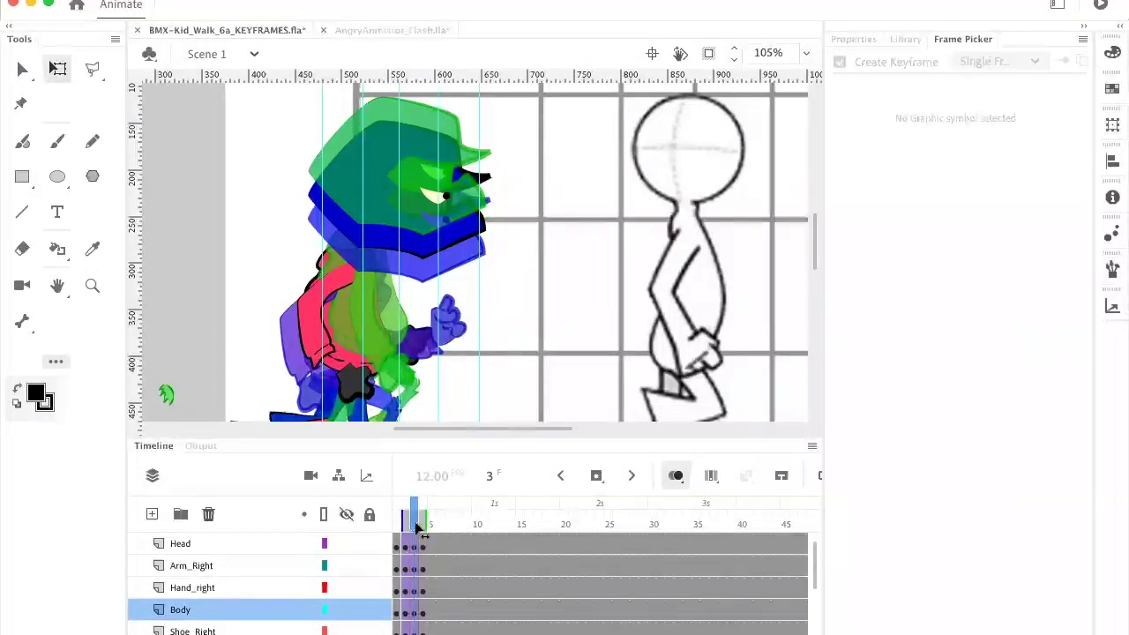
mouse_move(405, 527)
left_mouse_down()
mouse_move(426, 524)
mouse_move(405, 523)
left_mouse_up()
left_click(676, 476)
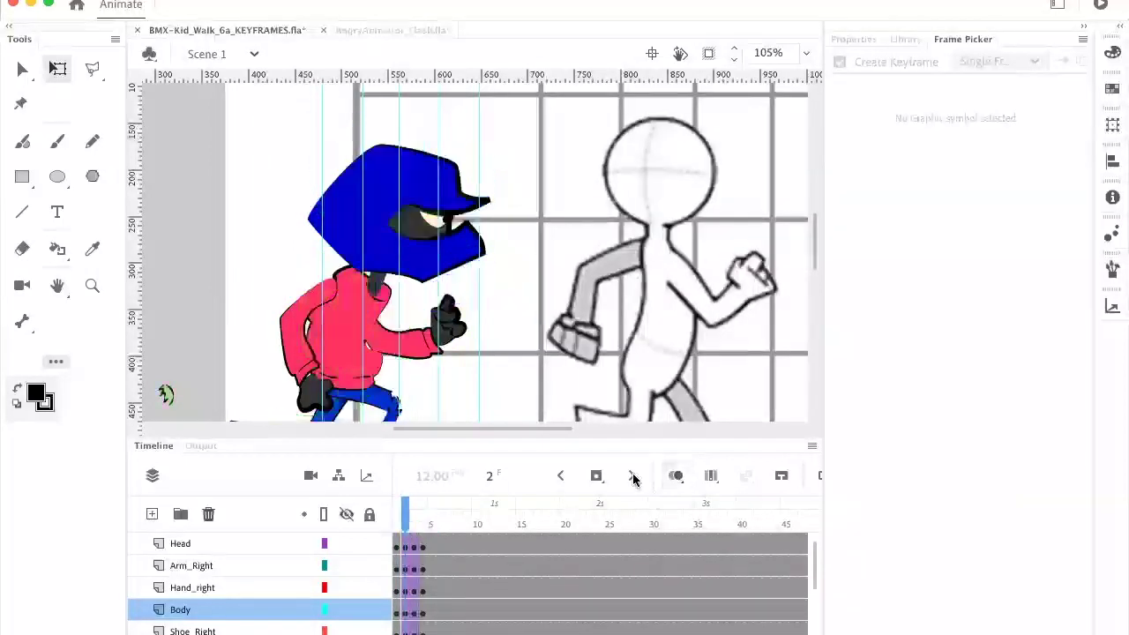
mouse_move(406, 524)
left_mouse_down()
mouse_move(432, 524)
mouse_move(397, 524)
mouse_move(413, 529)
left_mouse_up()
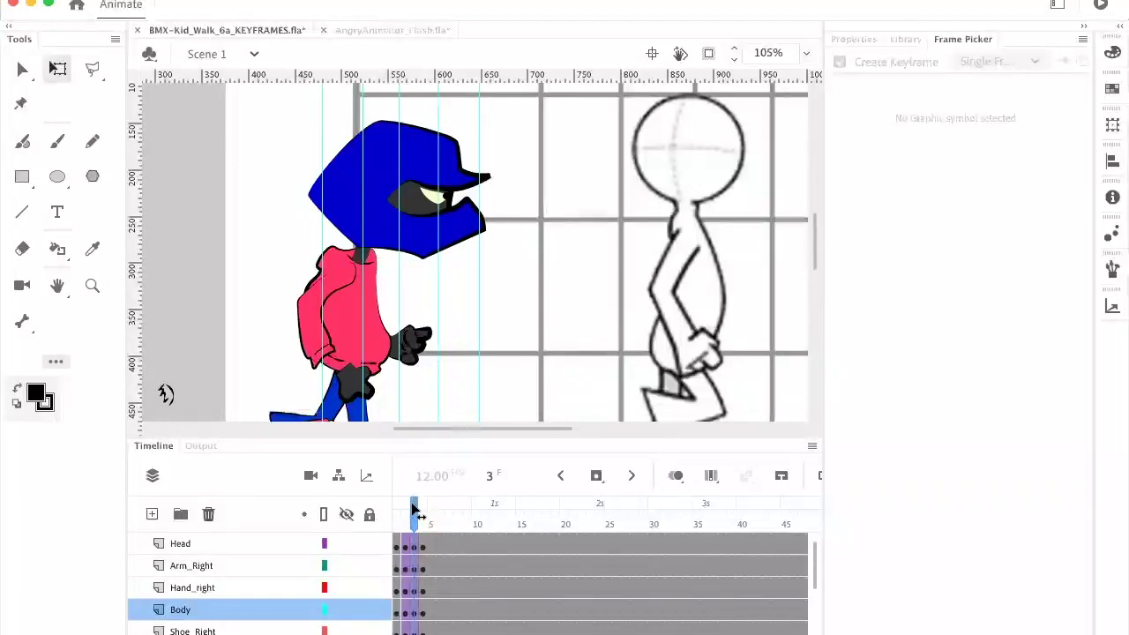
mouse_move(418, 514)
left_mouse_down()
mouse_move(404, 514)
mouse_move(433, 517)
mouse_move(401, 520)
mouse_move(423, 516)
left_mouse_up()
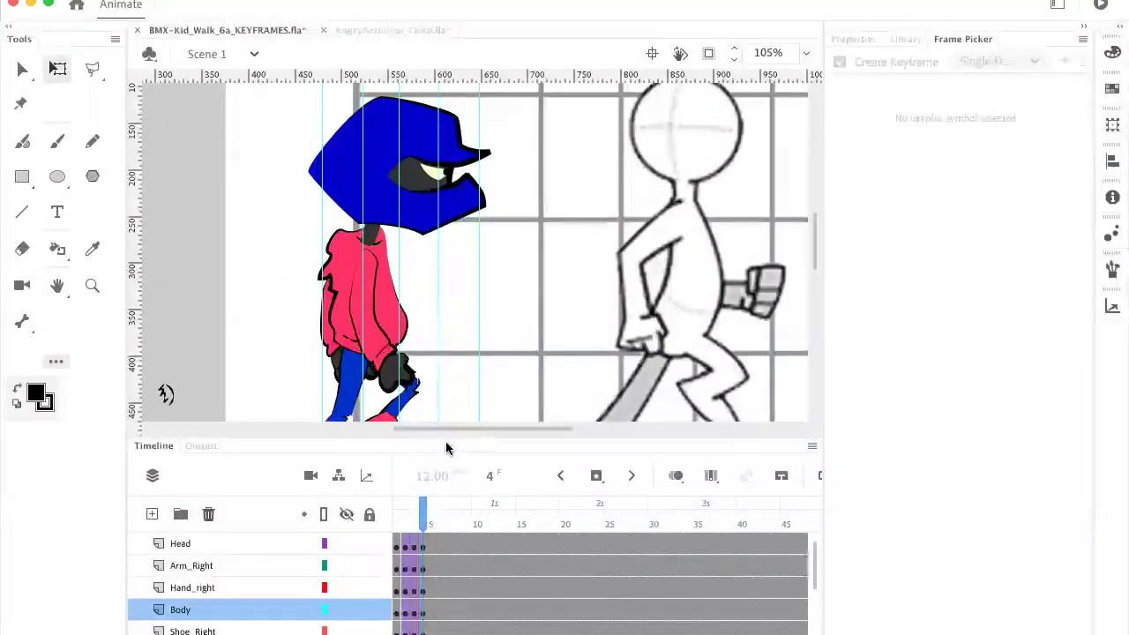
Step: Shrink the timeline to give the stage more room and save the BMX-Kid walk file
left_click_drag(456, 436, 452, 519)
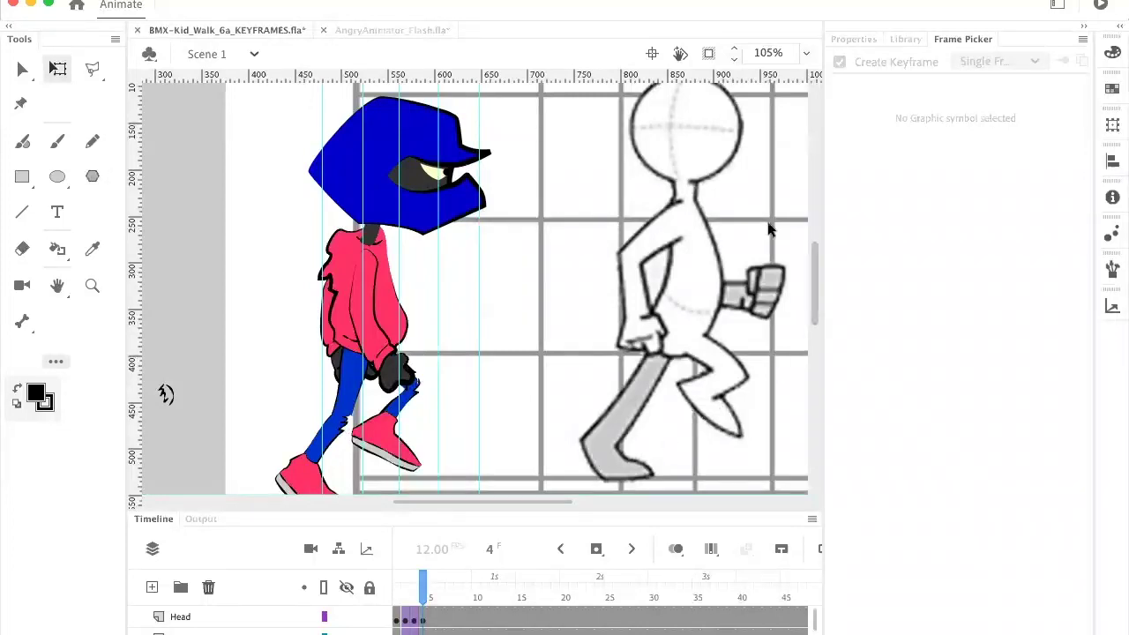
left_click(122, 1)
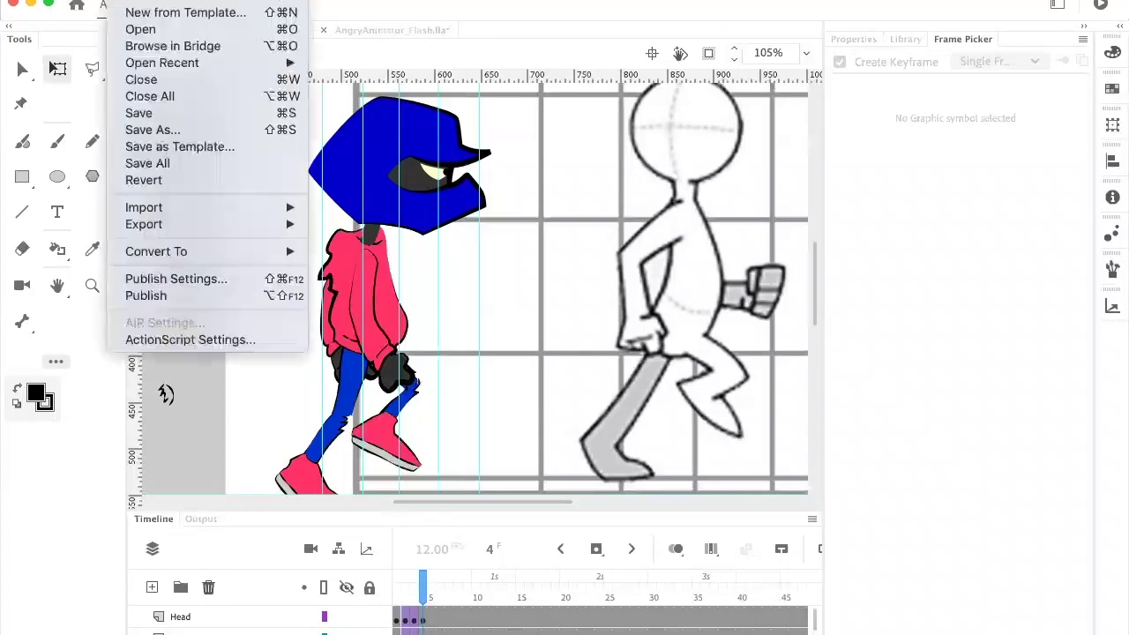
left_click(147, 115)
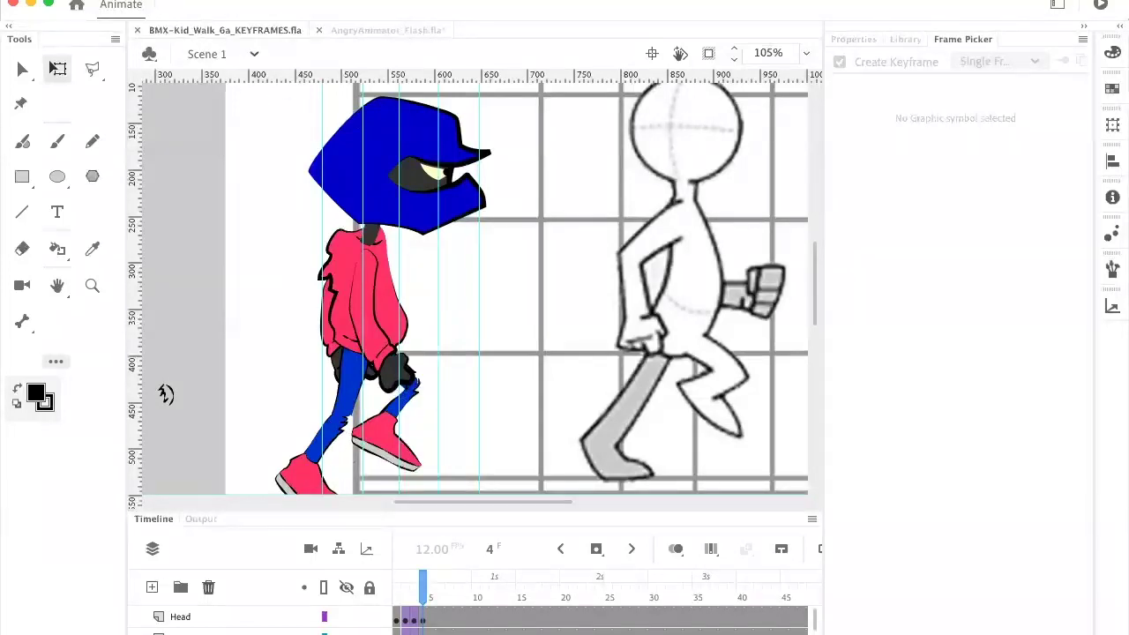
Step: Start opening another file and browse to the LP6_Anim1_Spring2020_WalkCycles folder
left_click(128, 0)
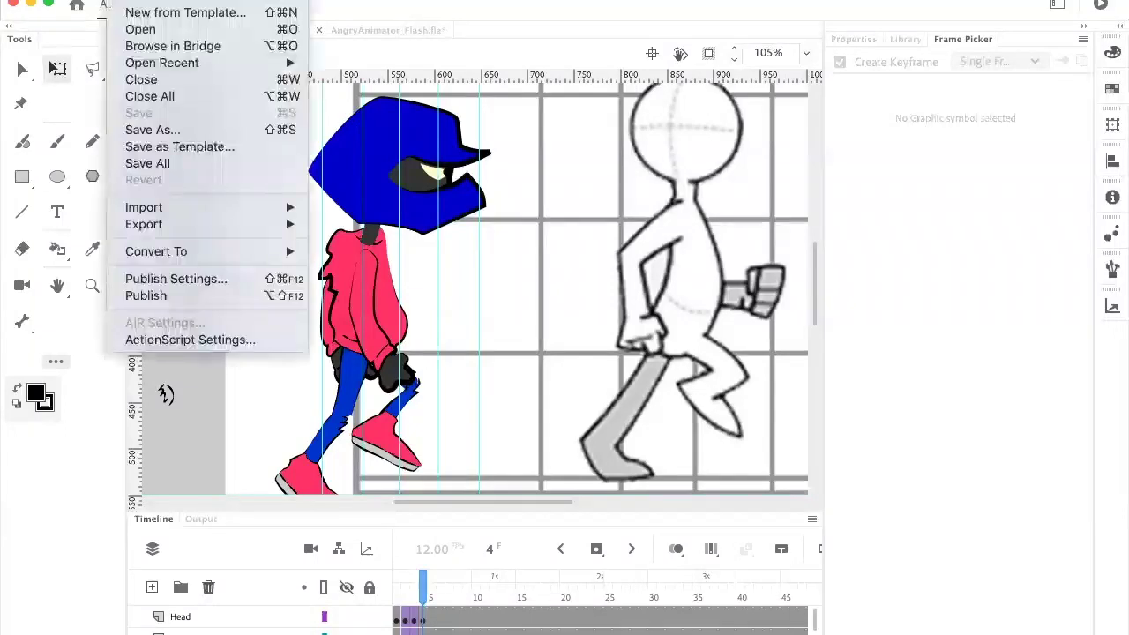
left_click(132, 30)
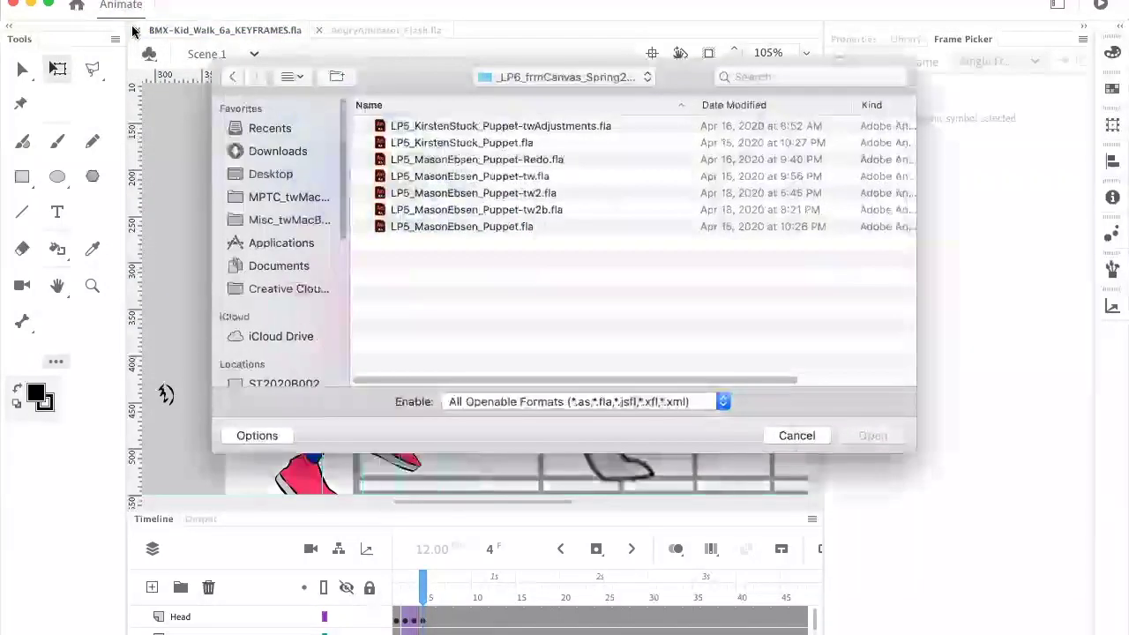
left_click(645, 78)
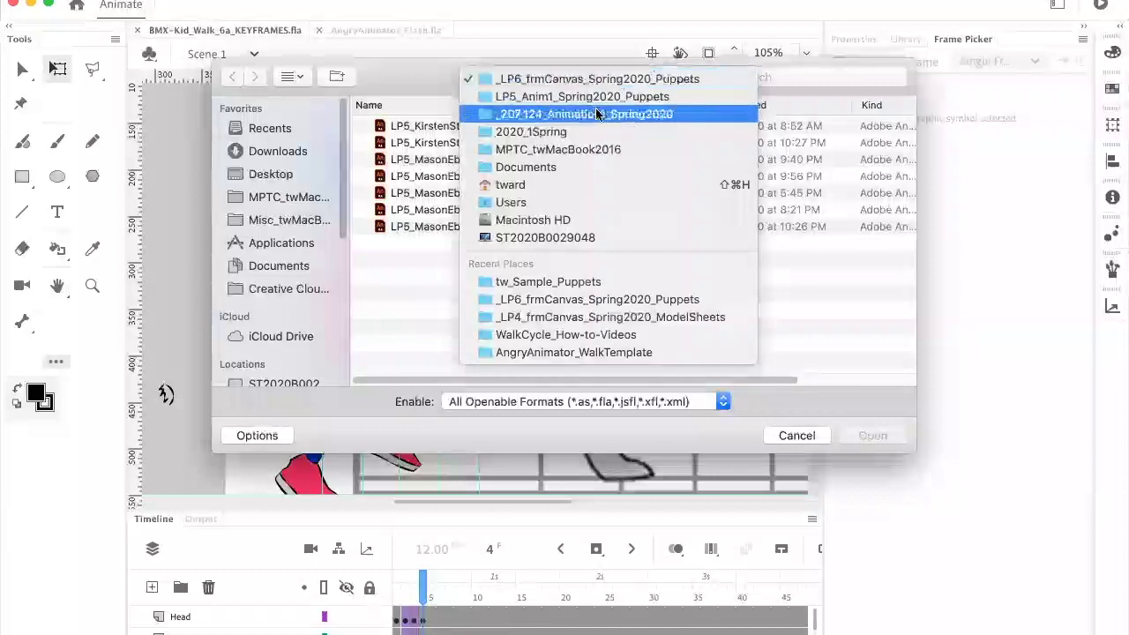
left_click(481, 383)
scroll(484, 289, "down", 5)
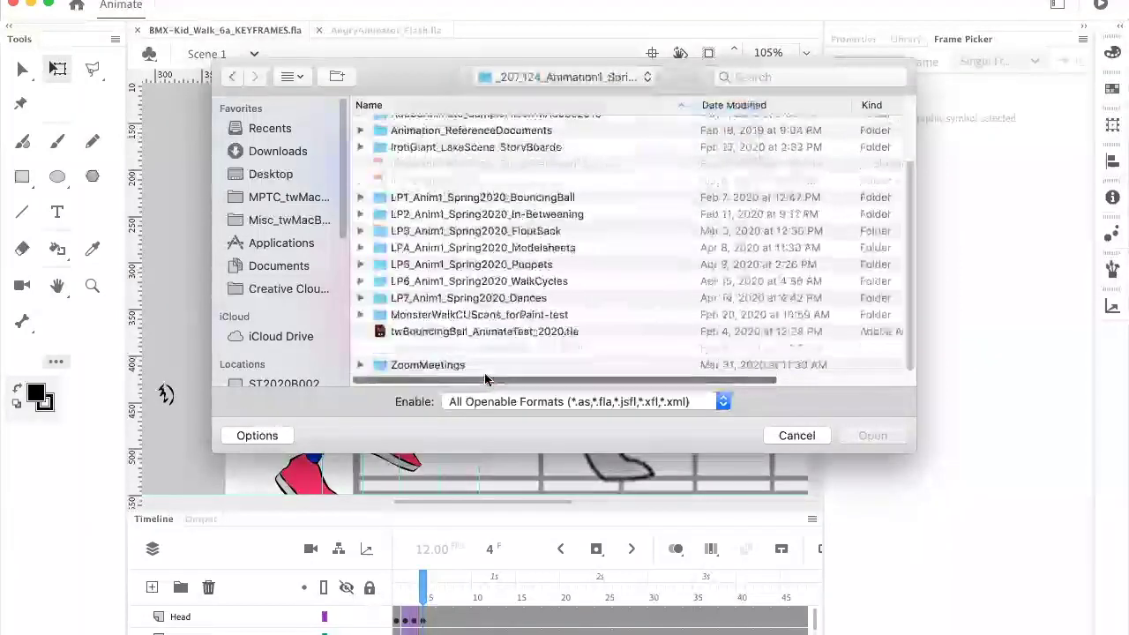
double_click(484, 282)
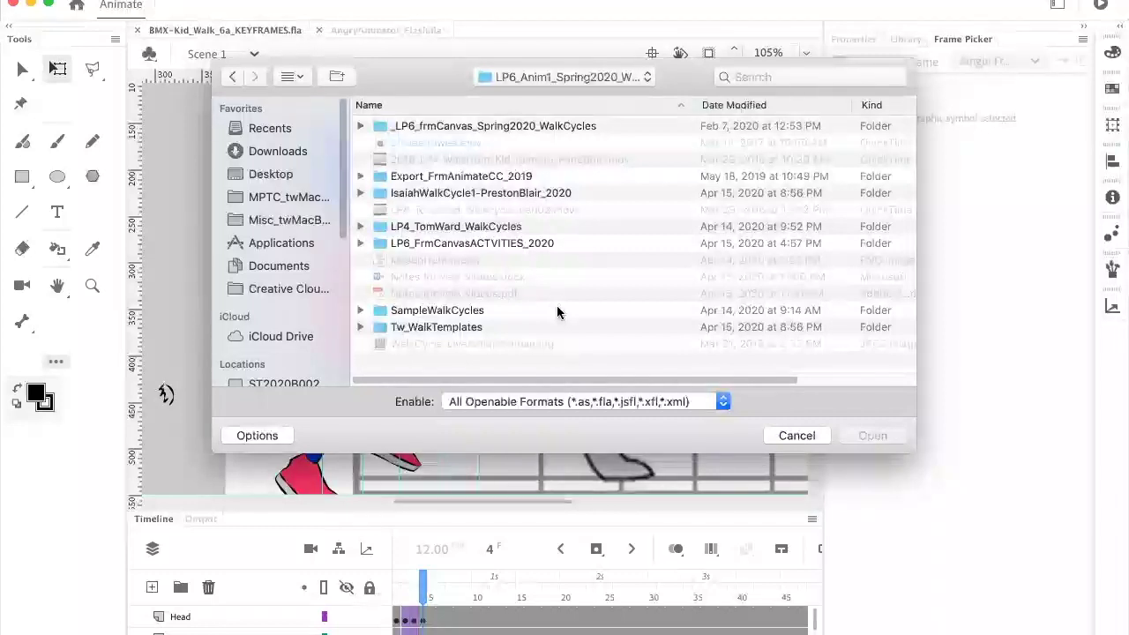
Step: Look through the tw_Sample_Puppets folder inside LP5_Anim1_Spring2020_Puppets for a suitable puppet file
left_click(650, 78)
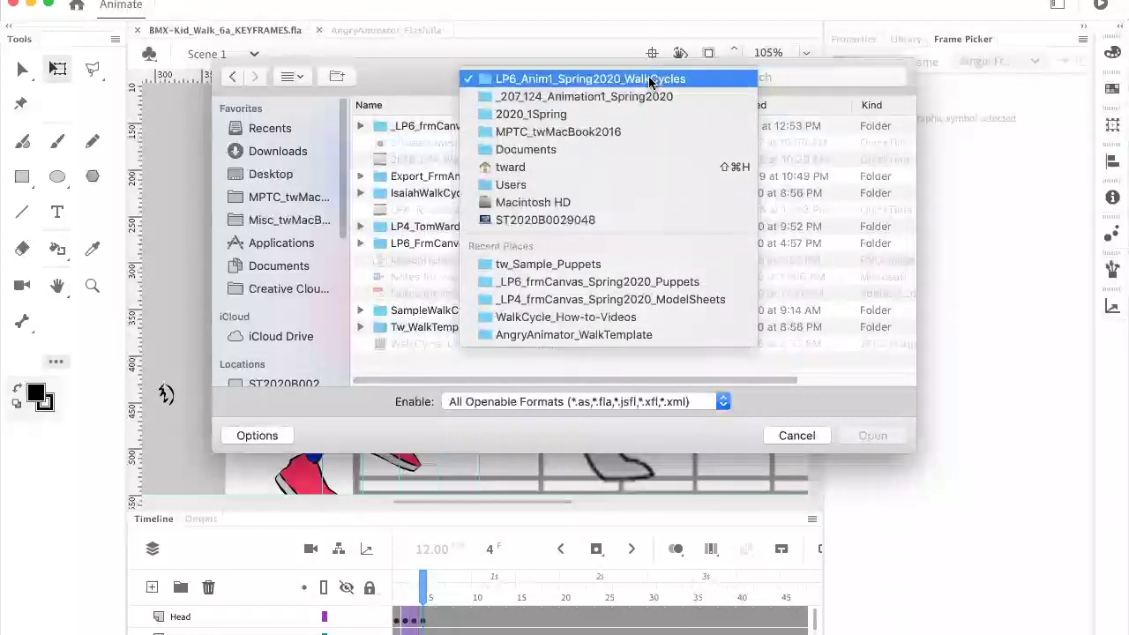
left_click(583, 96)
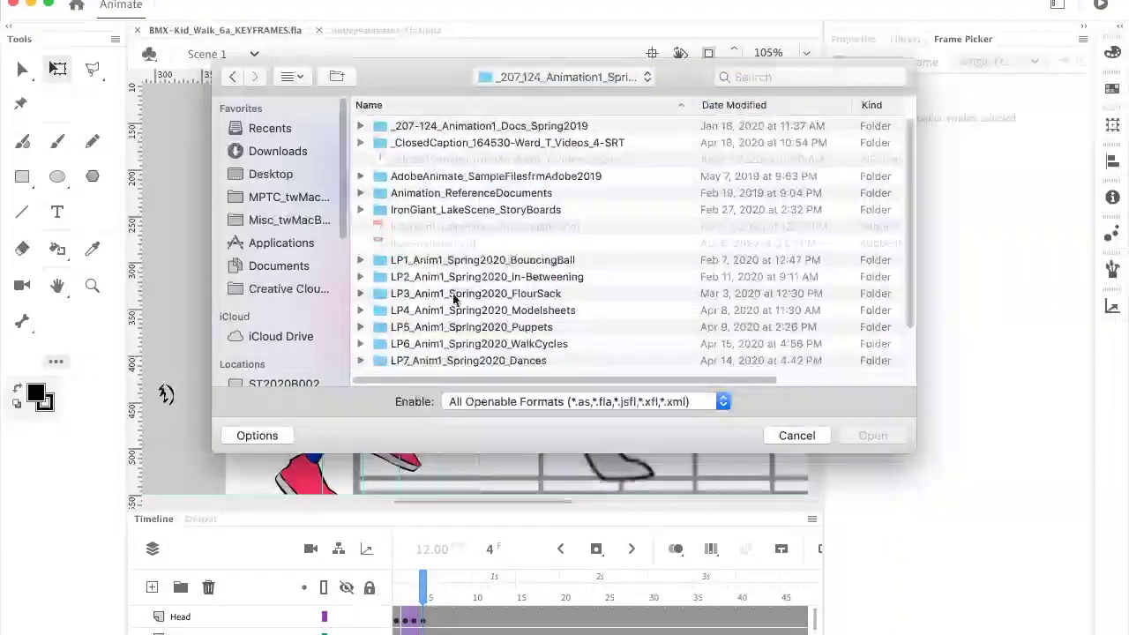
left_click(467, 327)
double_click(467, 327)
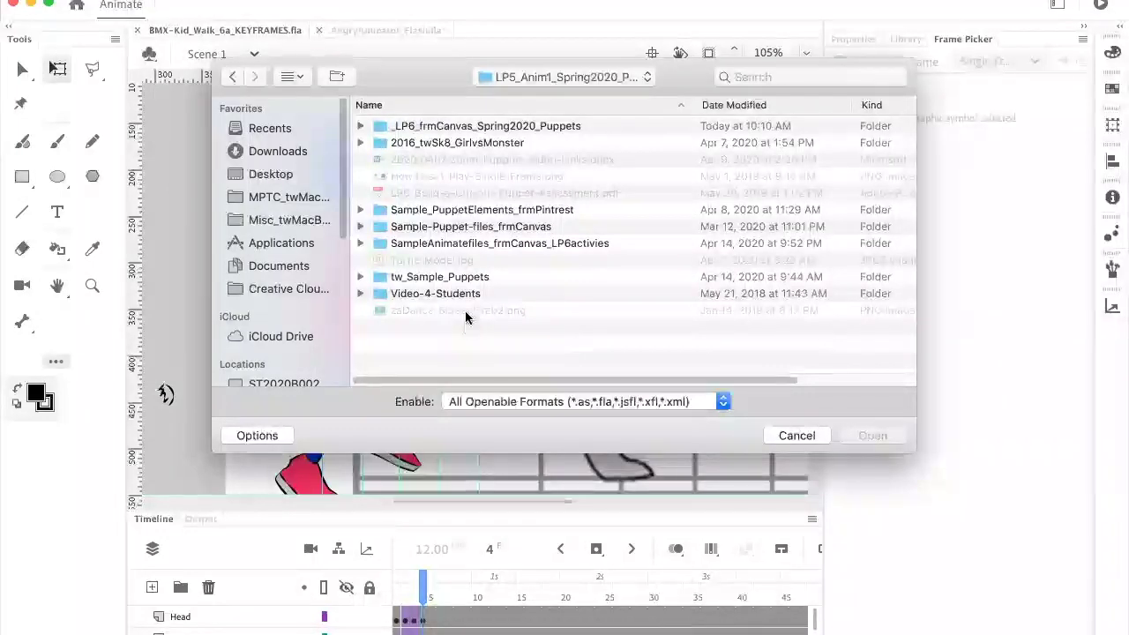
double_click(468, 277)
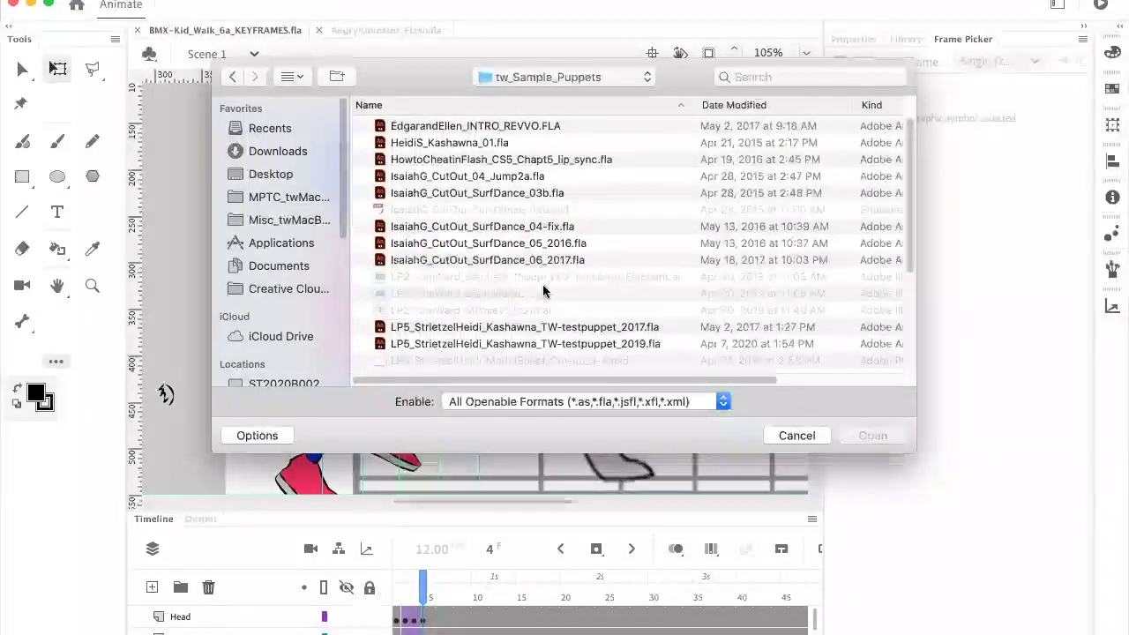
scroll(529, 287, "down", 5)
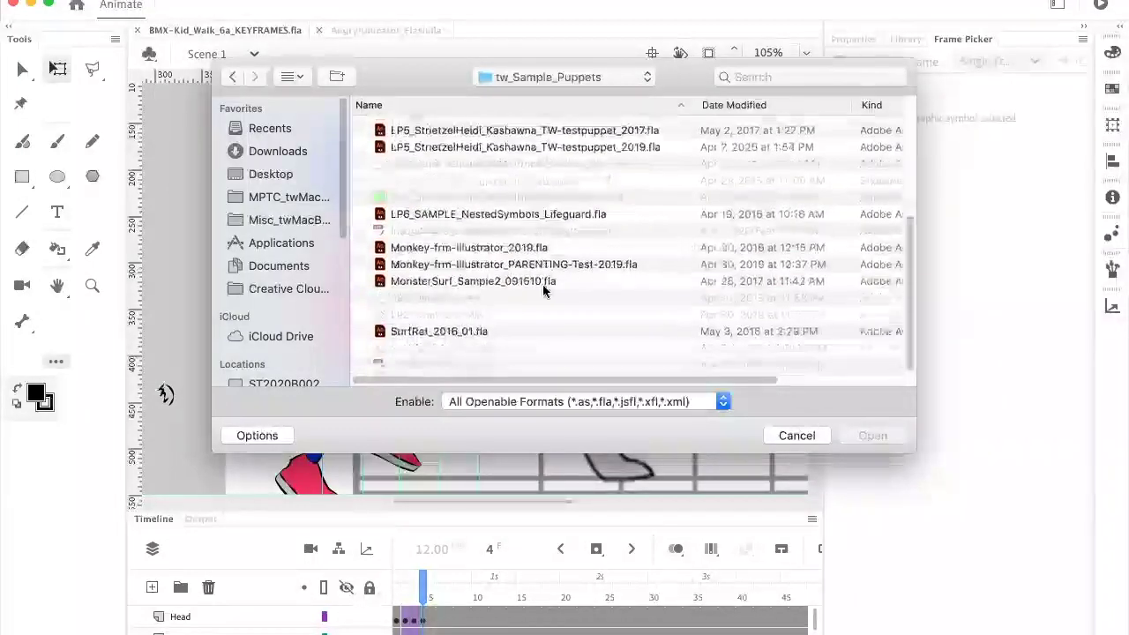
Step: Go back up to the _207_124_Animation1_Spring2020 folder and look inside its LP4 Modelsheets folder
left_click(233, 76)
left_click(646, 78)
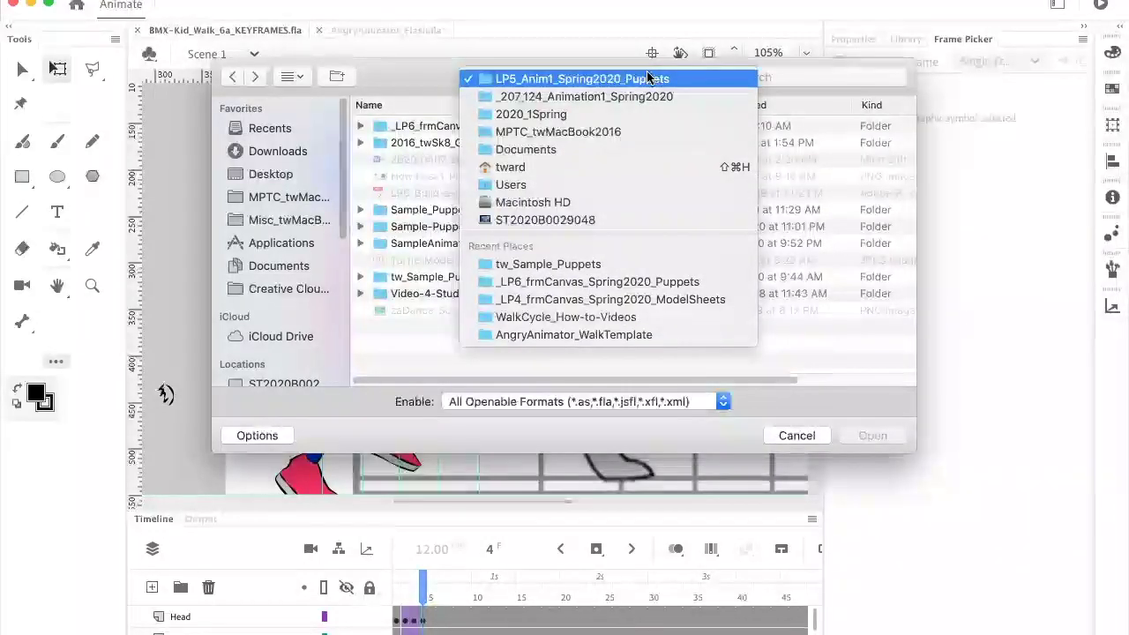
left_click(583, 97)
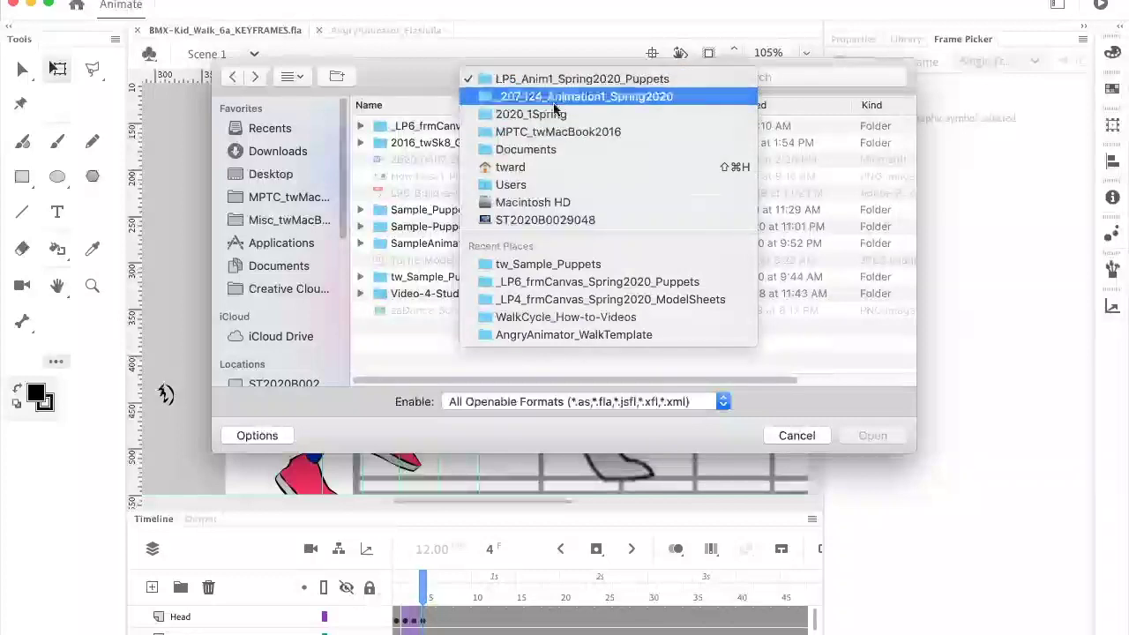
scroll(575, 323, "down", 3)
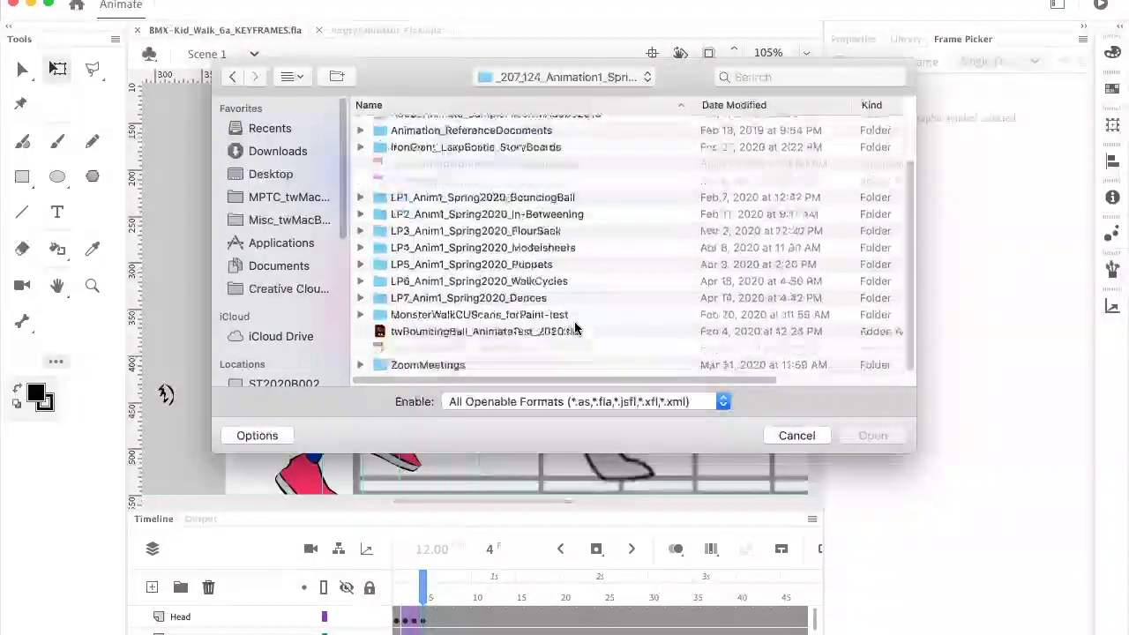
double_click(382, 249)
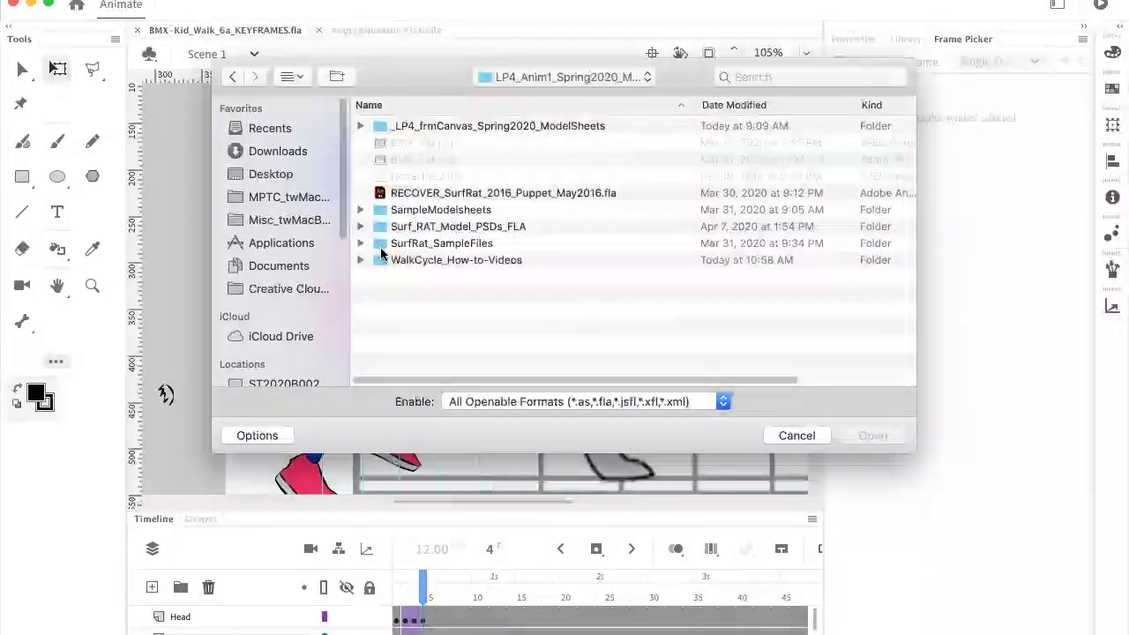
Step: Search the computer for BMX and open BMX-Kid_Walk_4.fla from the matching files
left_click(755, 76)
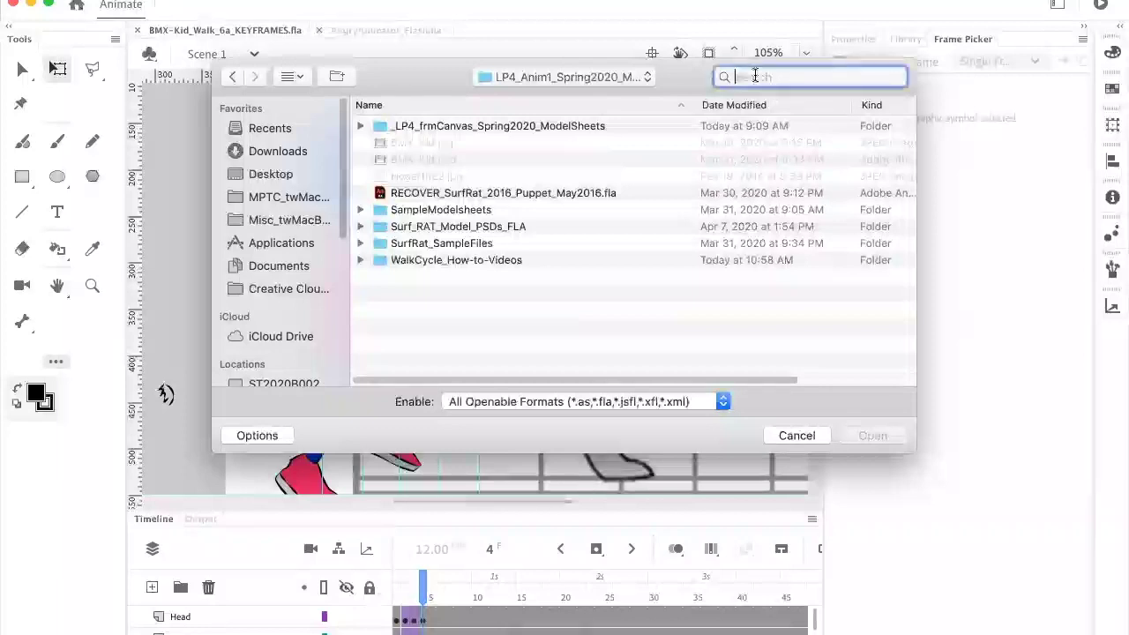
type("BMX")
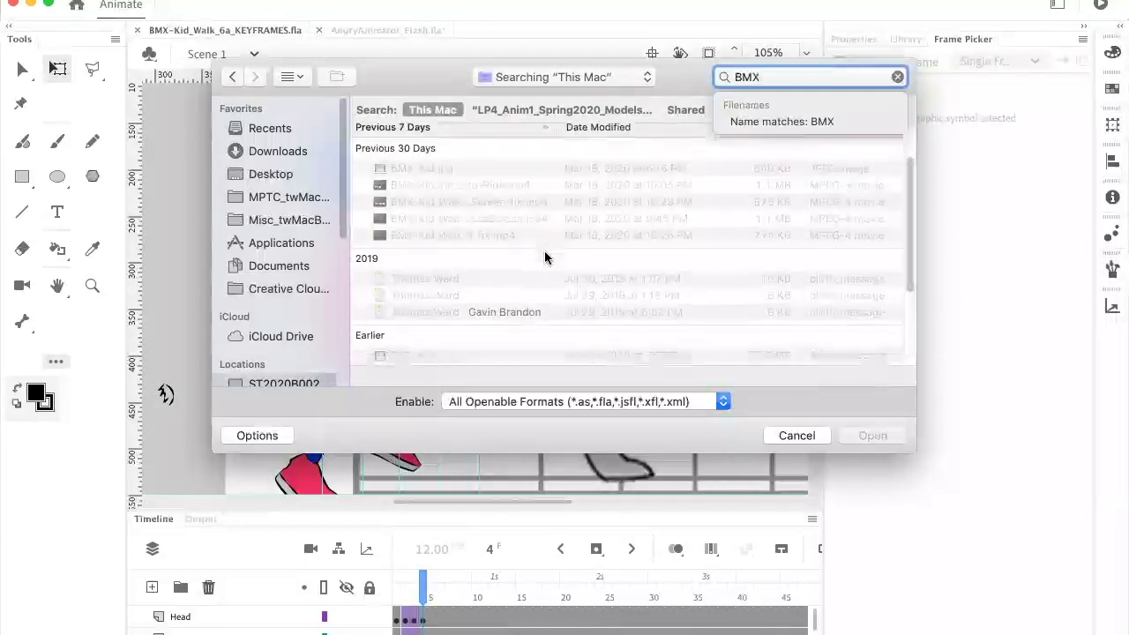
scroll(545, 256, "down", 5)
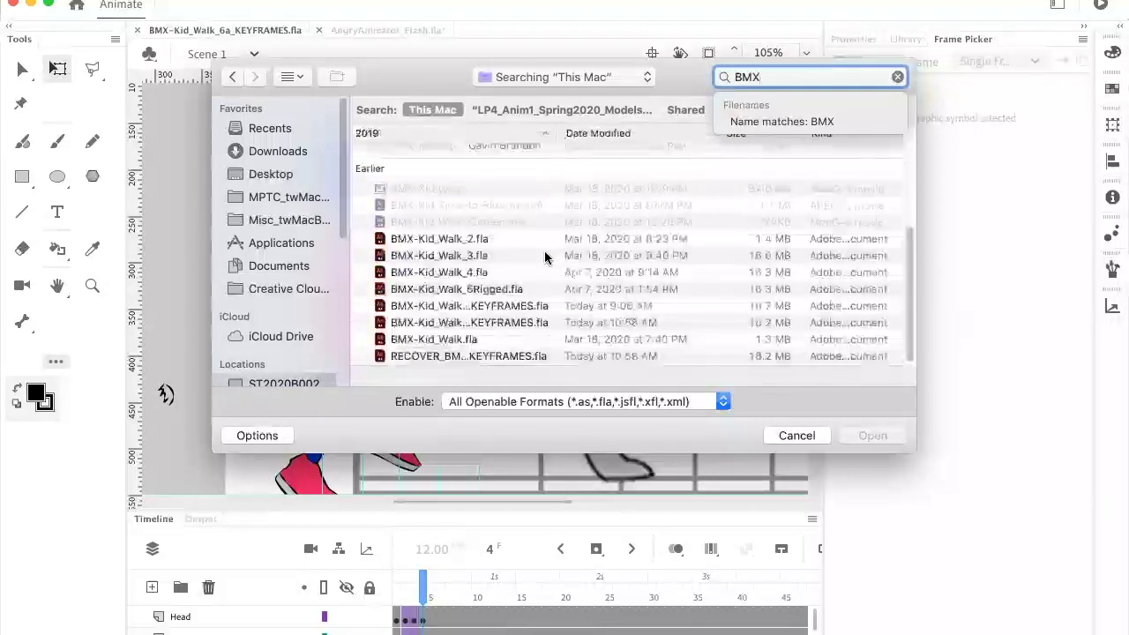
double_click(385, 275)
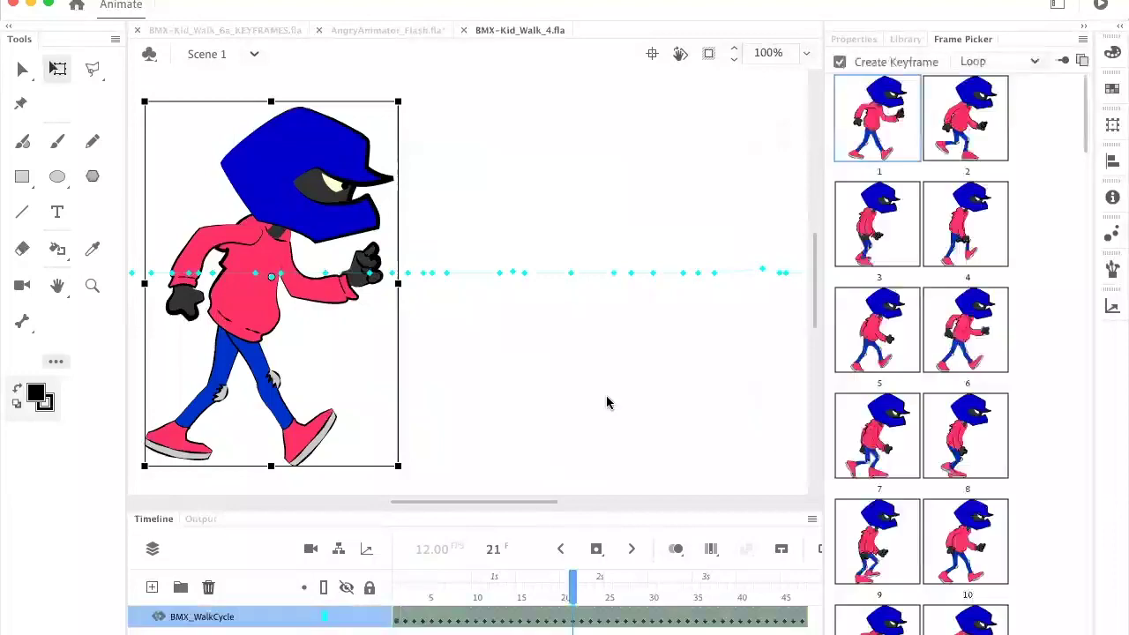
Step: Play the BMX-Kid walk animation from its first frames with the whole stage in view
left_click(866, 42)
left_click_drag(572, 586, 451, 587)
left_click(780, 102)
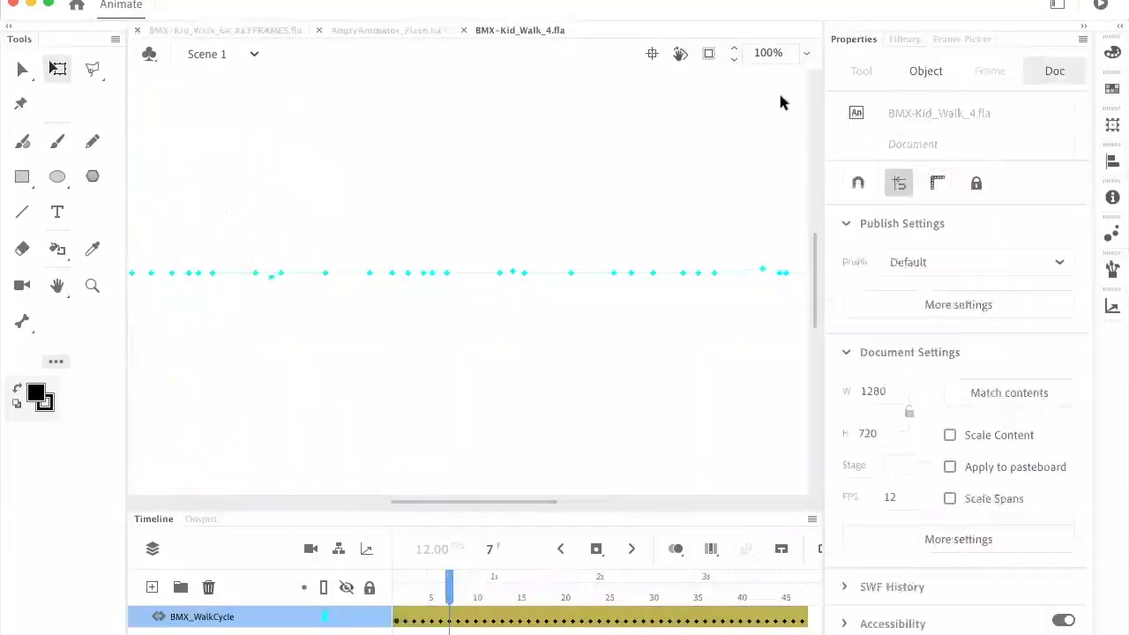
left_click(808, 55)
left_click(821, 75)
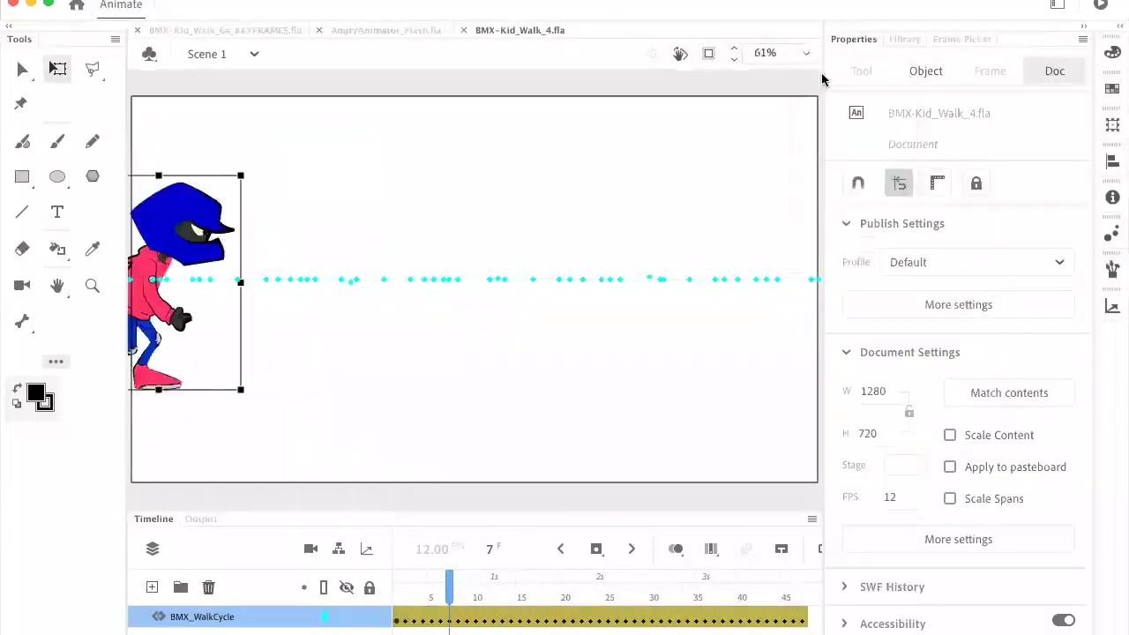
left_click_drag(451, 587, 404, 606)
key("Return")
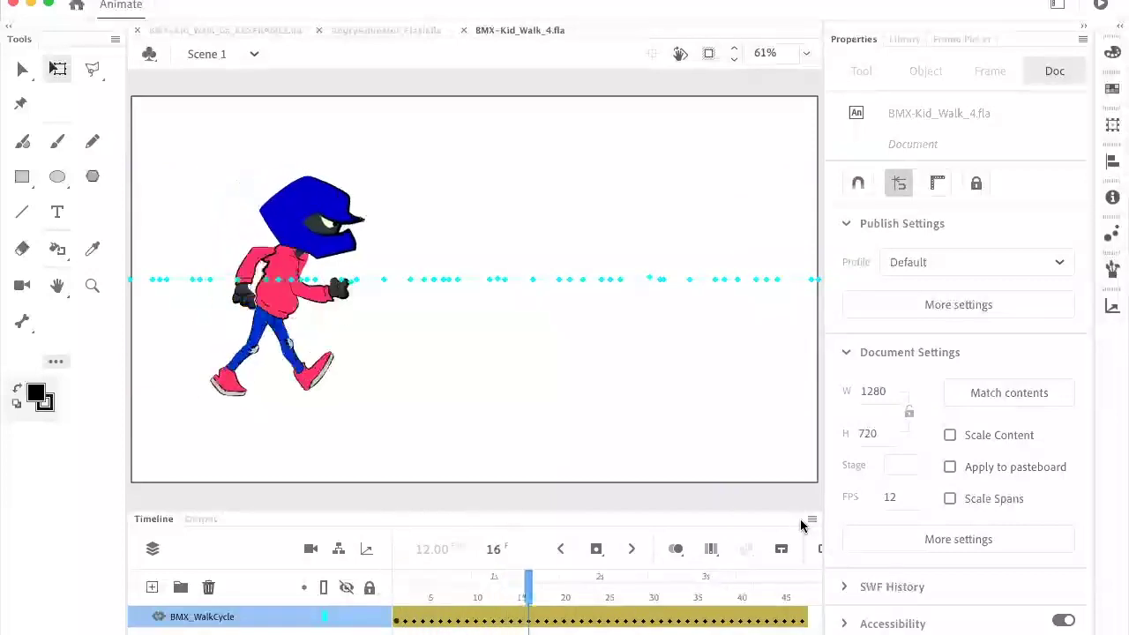
Step: Enter the BMX-Kid_WalkCycle symbol for editing, enlarge the timeline to show its body-part layers, and return to frame 1
double_click(296, 263)
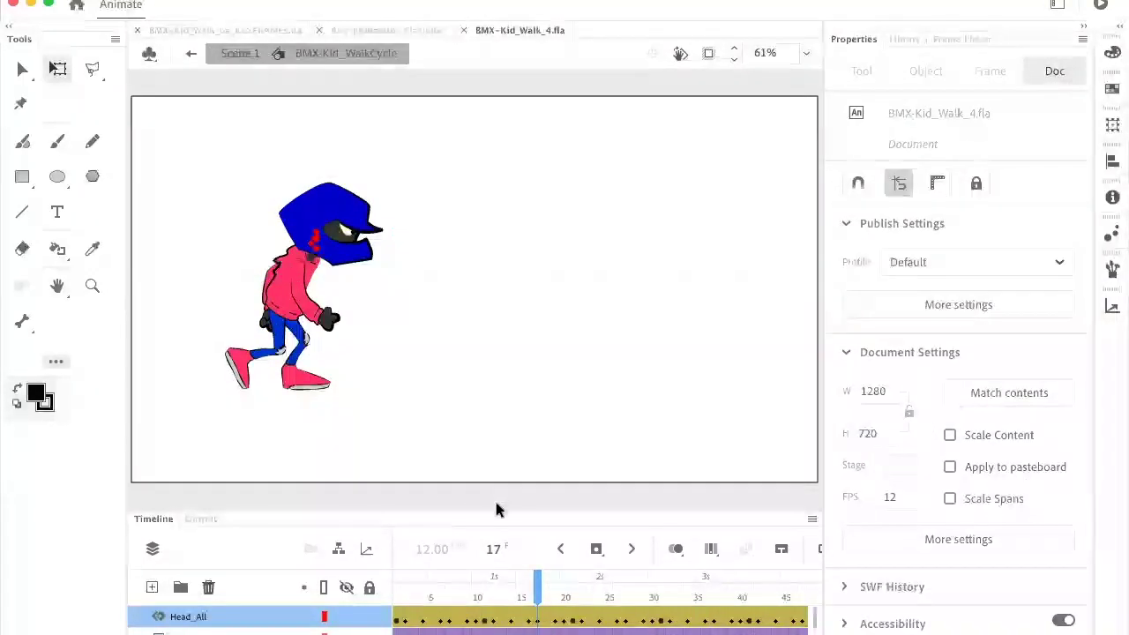
left_click_drag(522, 506, 676, 249)
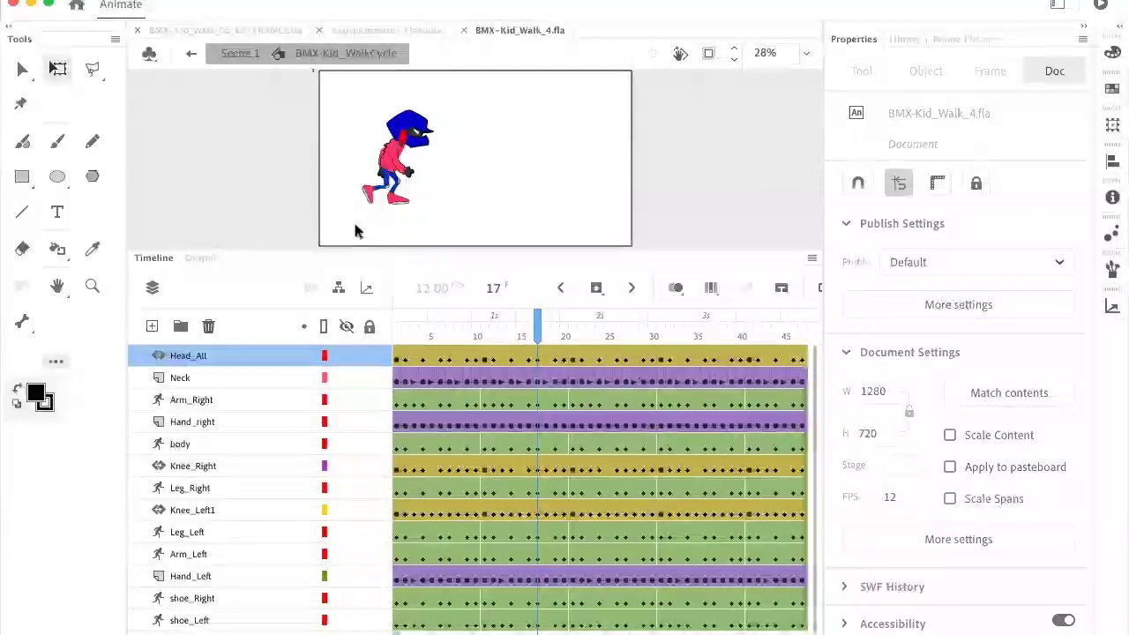
left_click_drag(536, 325, 397, 339)
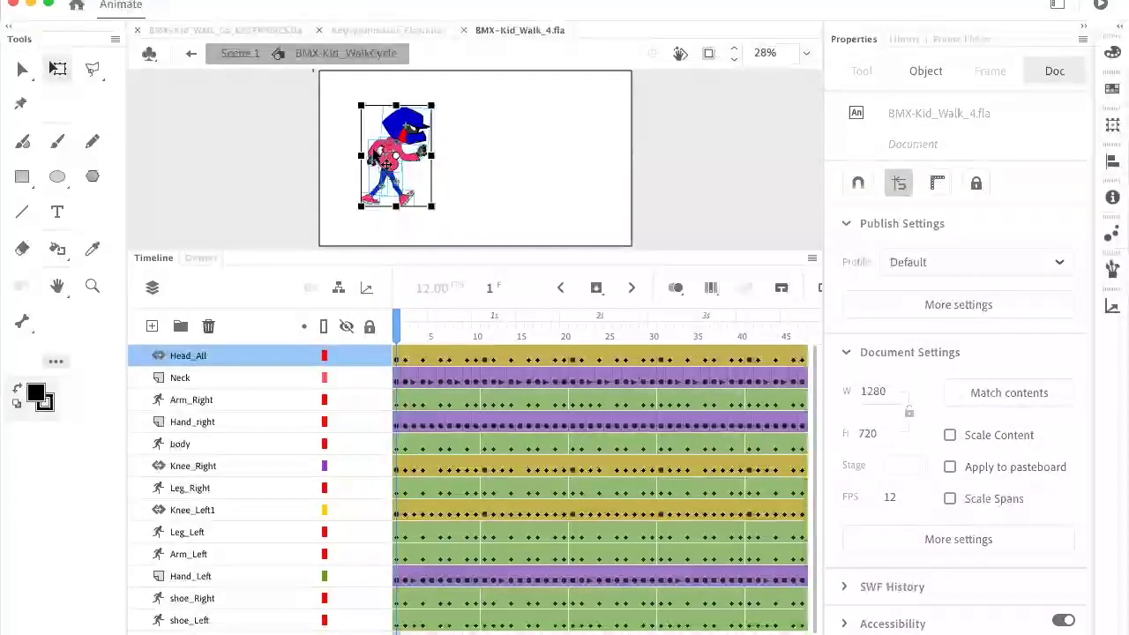
Step: Isolate the right arm at frame 1 by hiding every layer except Arm_Right, giving the stage more room
left_click(386, 164)
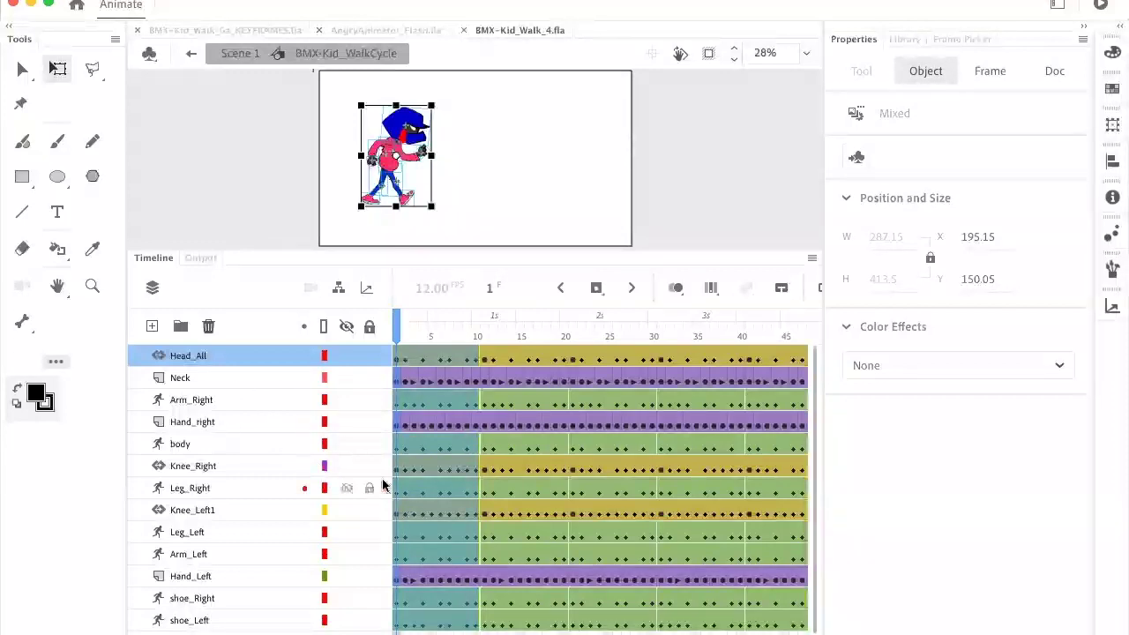
left_click(395, 405)
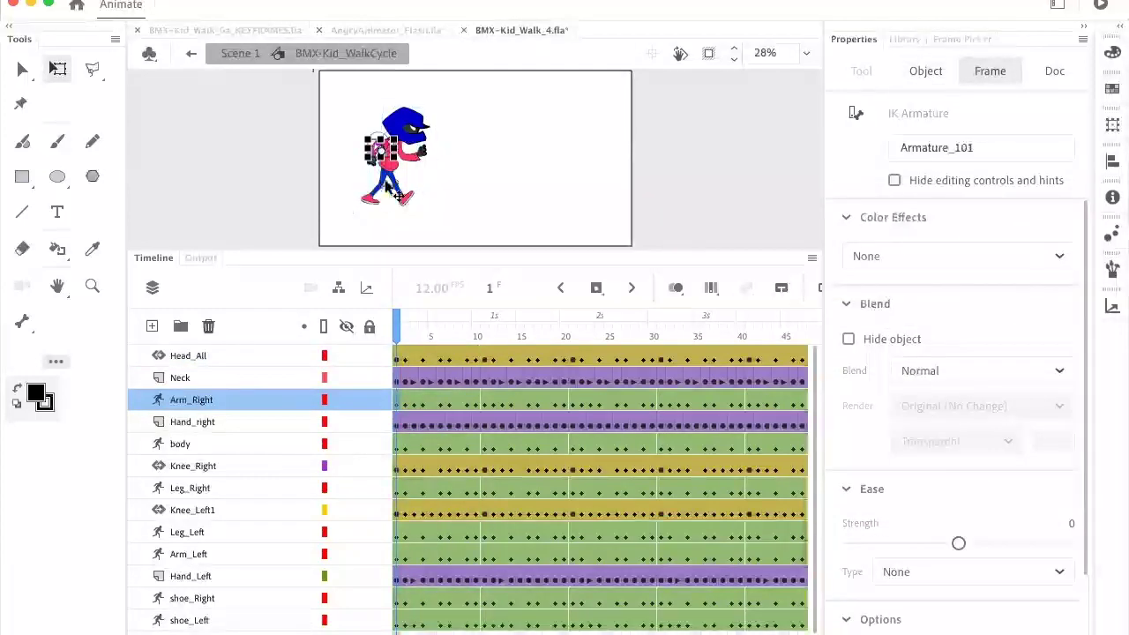
scroll(391, 185, "up", 3)
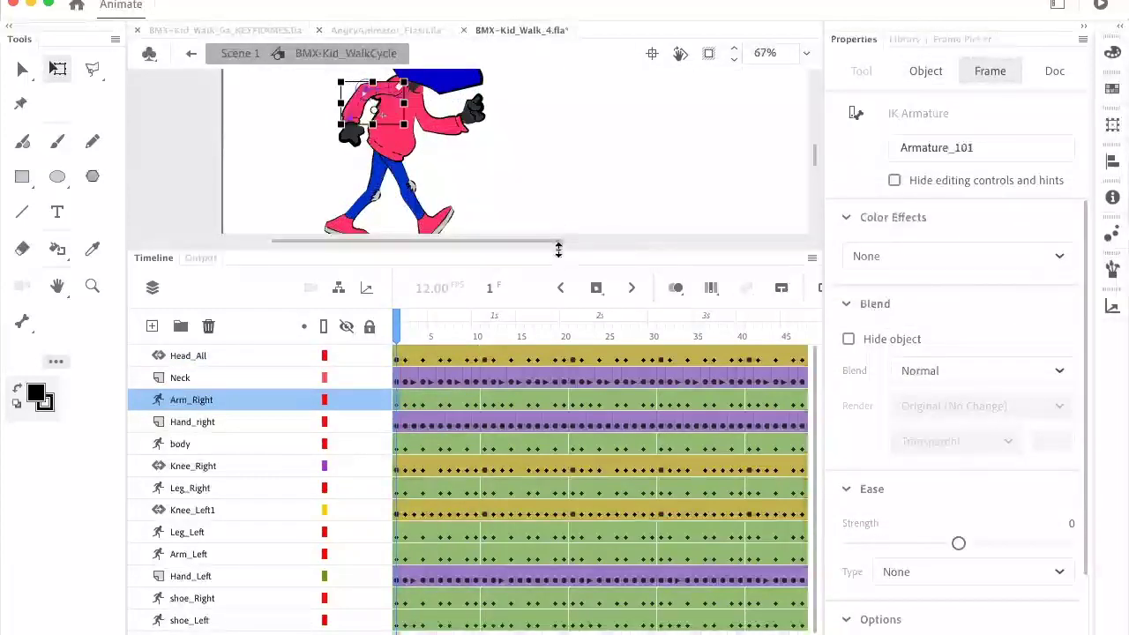
left_click_drag(559, 250, 574, 389)
scroll(577, 283, "up", 3)
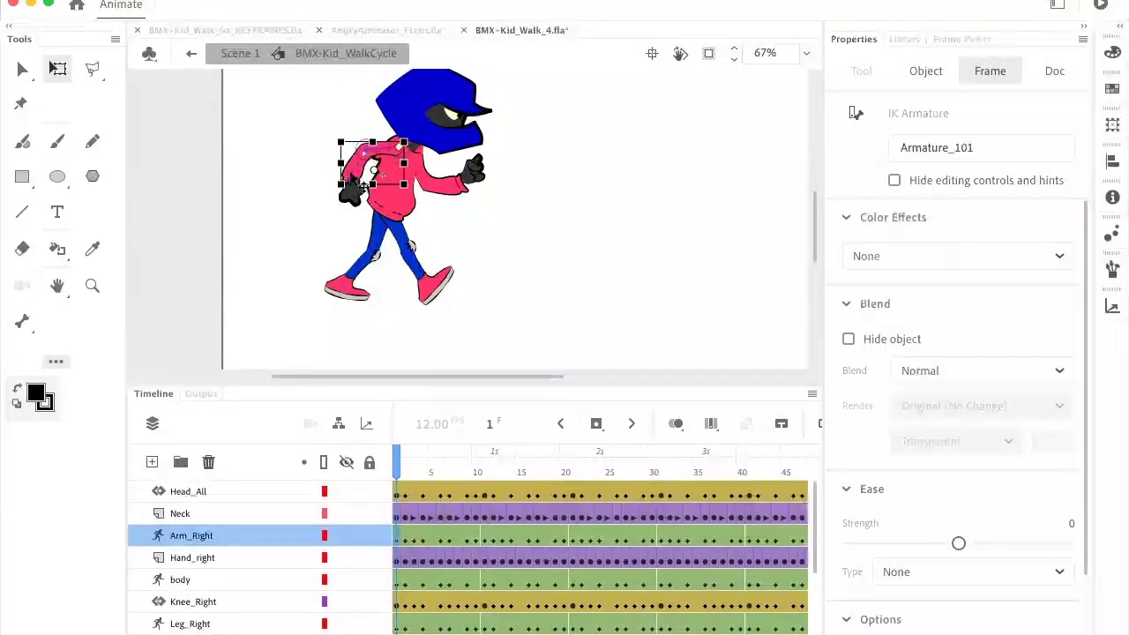
left_click(348, 539, "alt")
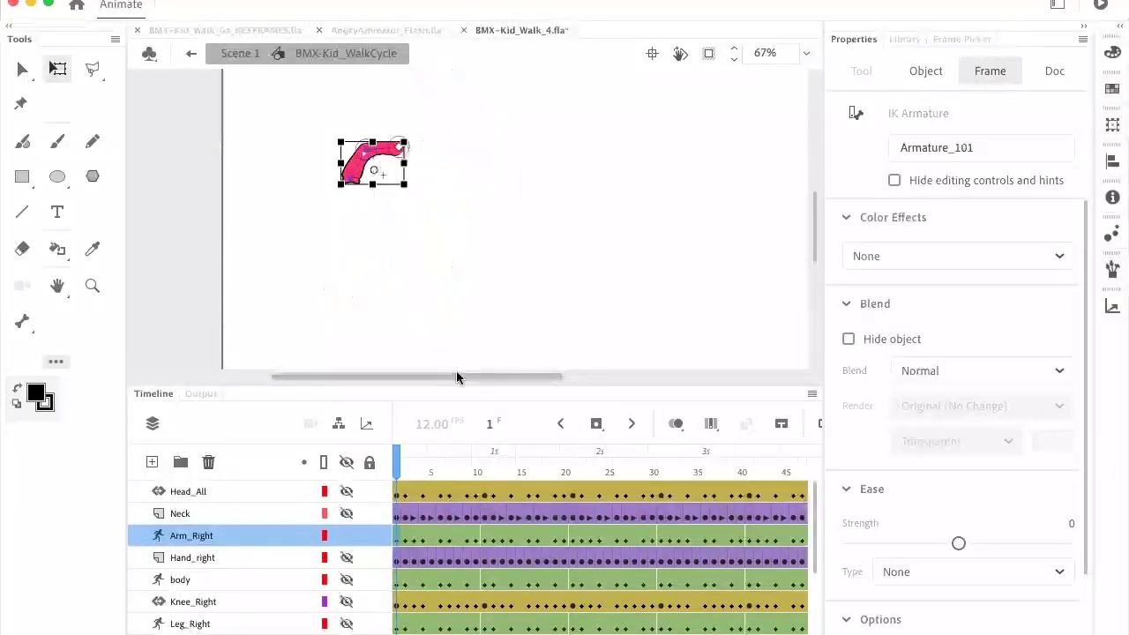
left_click(562, 284)
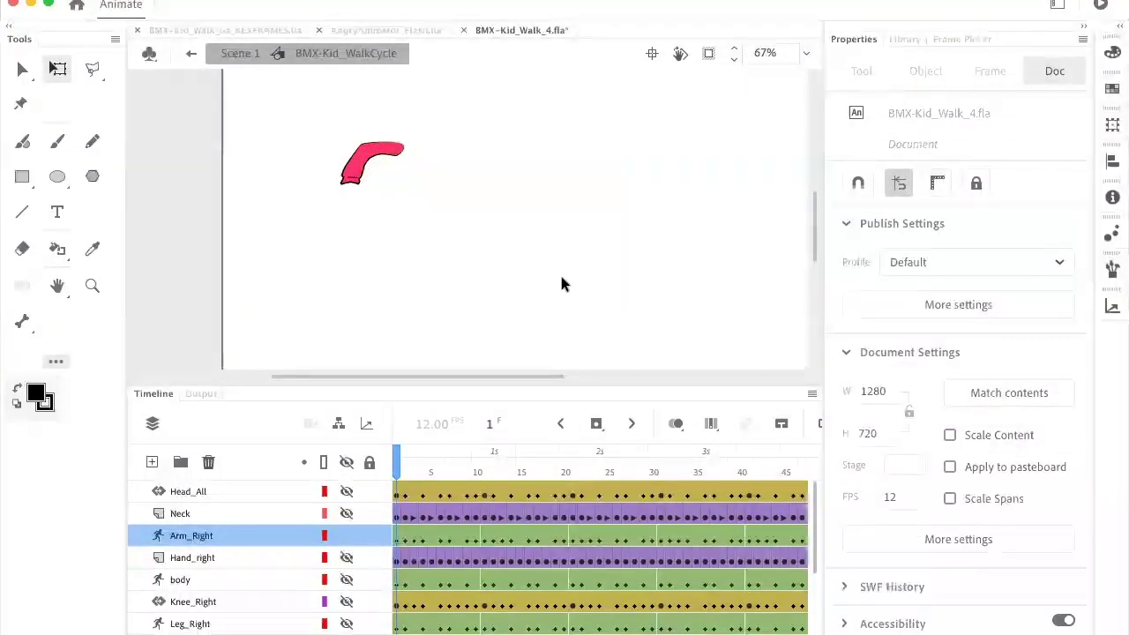
Step: Swing the right arm's IK bones down, bend them forward, and bring the arm back to a nearly straight hanging pose
left_click(356, 167)
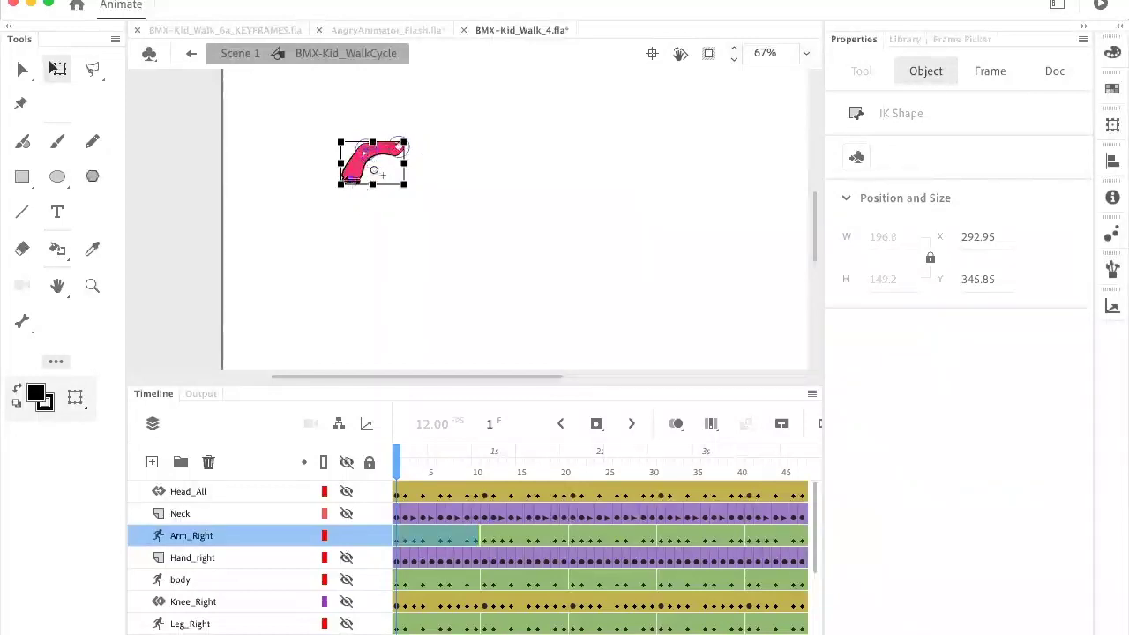
key("v")
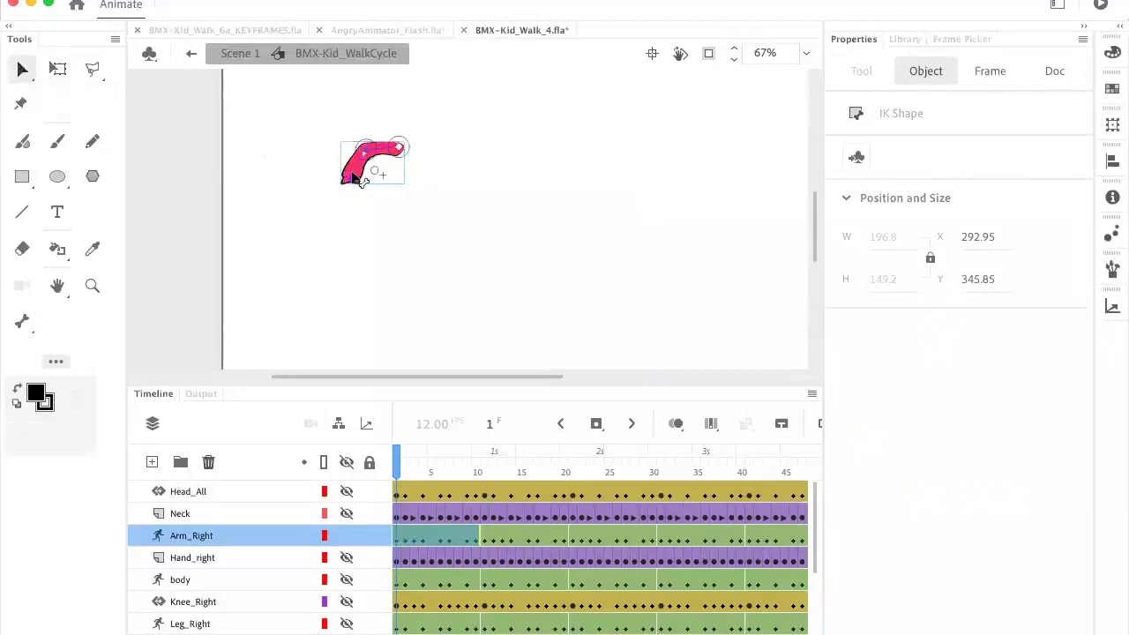
left_click_drag(358, 179, 379, 227)
left_click(395, 179)
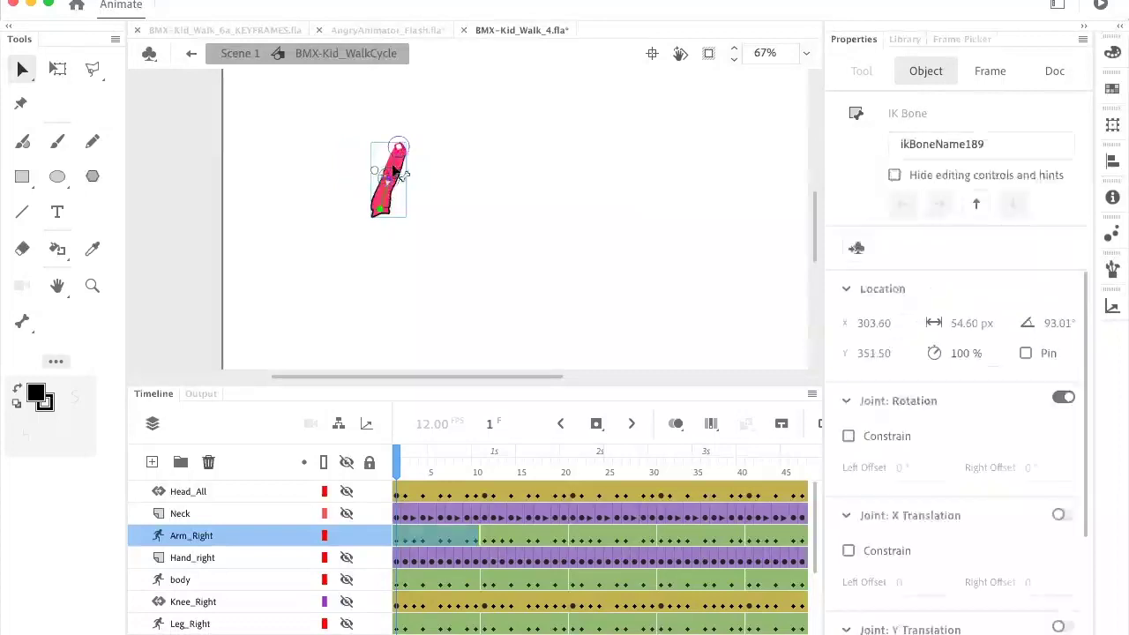
left_click_drag(393, 178, 453, 166)
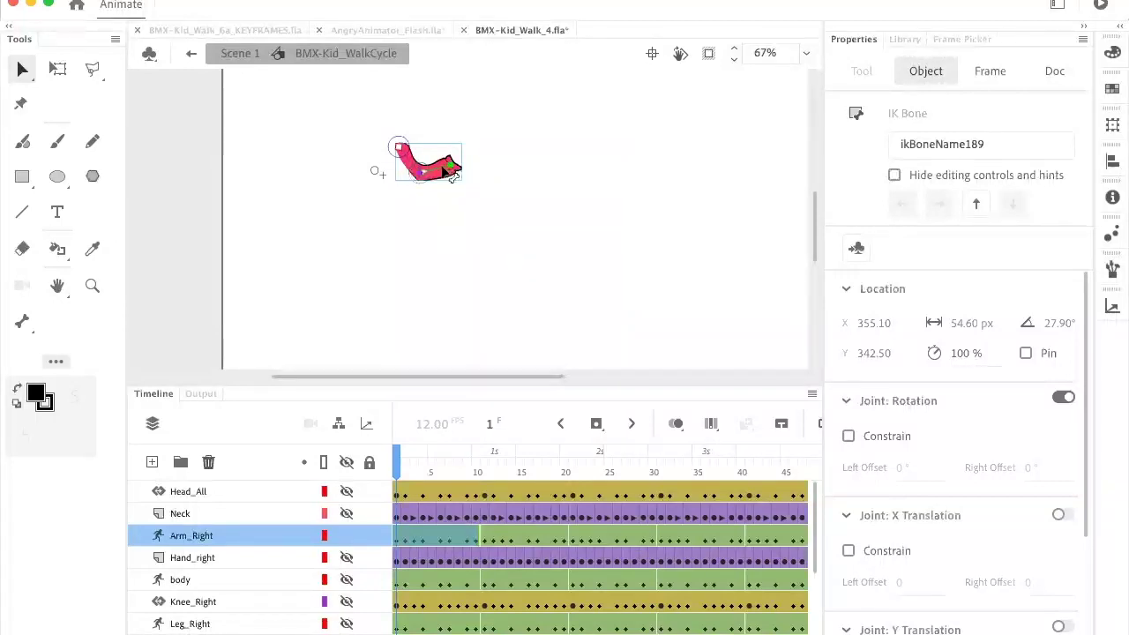
left_click_drag(452, 174, 421, 208)
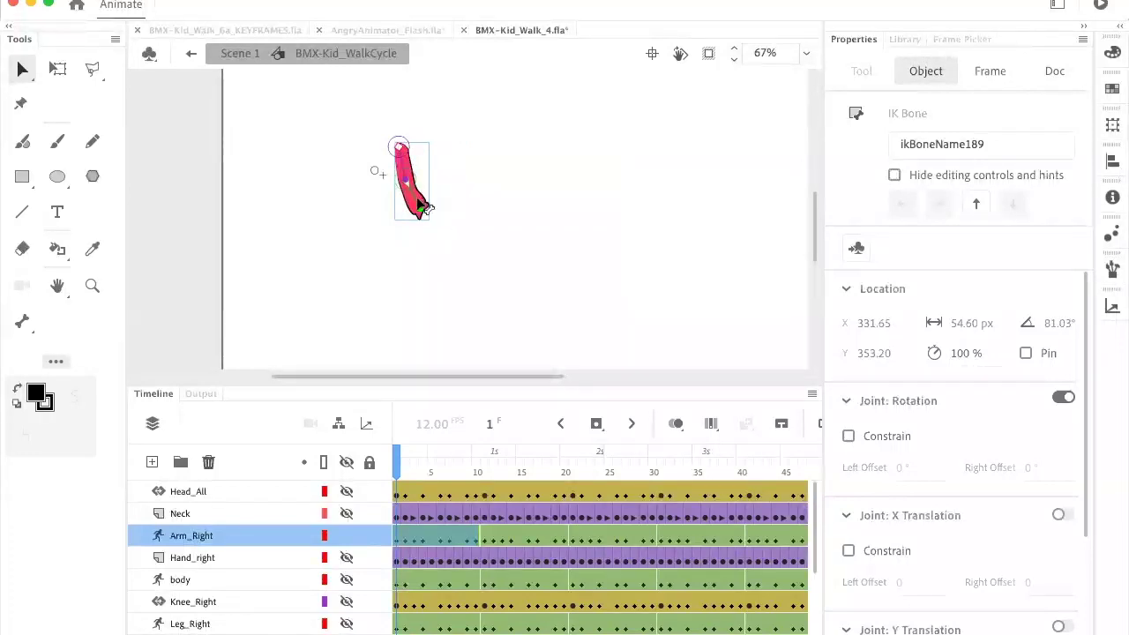
Step: Bend the right forearm forward at the elbow, restore the arm's original pose, and show all the layers again
left_click_drag(422, 208, 443, 185)
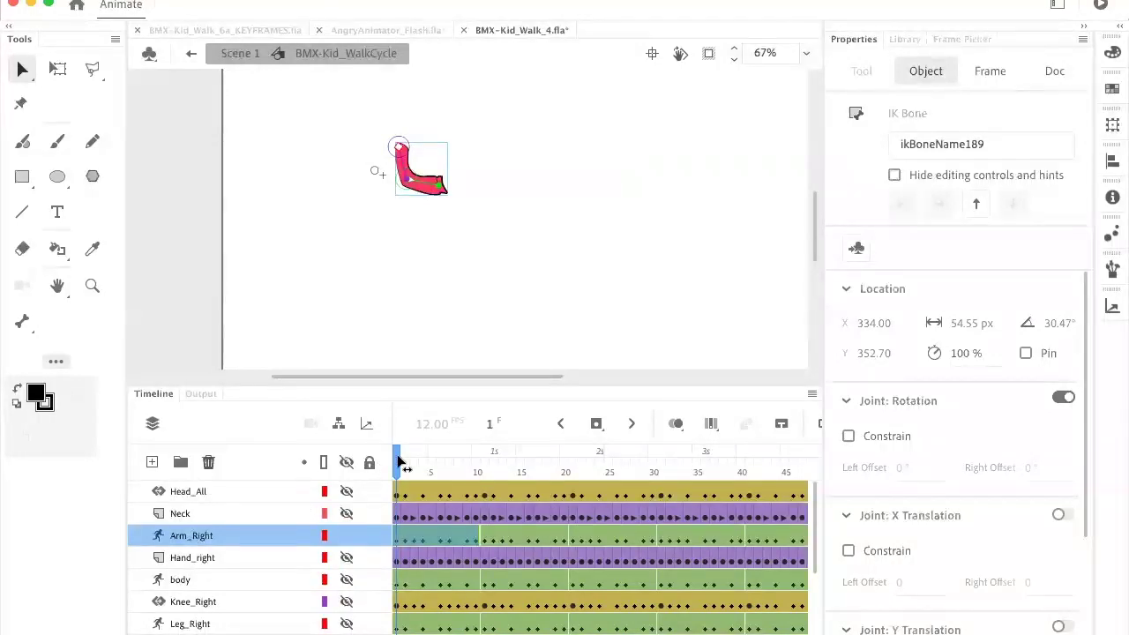
key("Return")
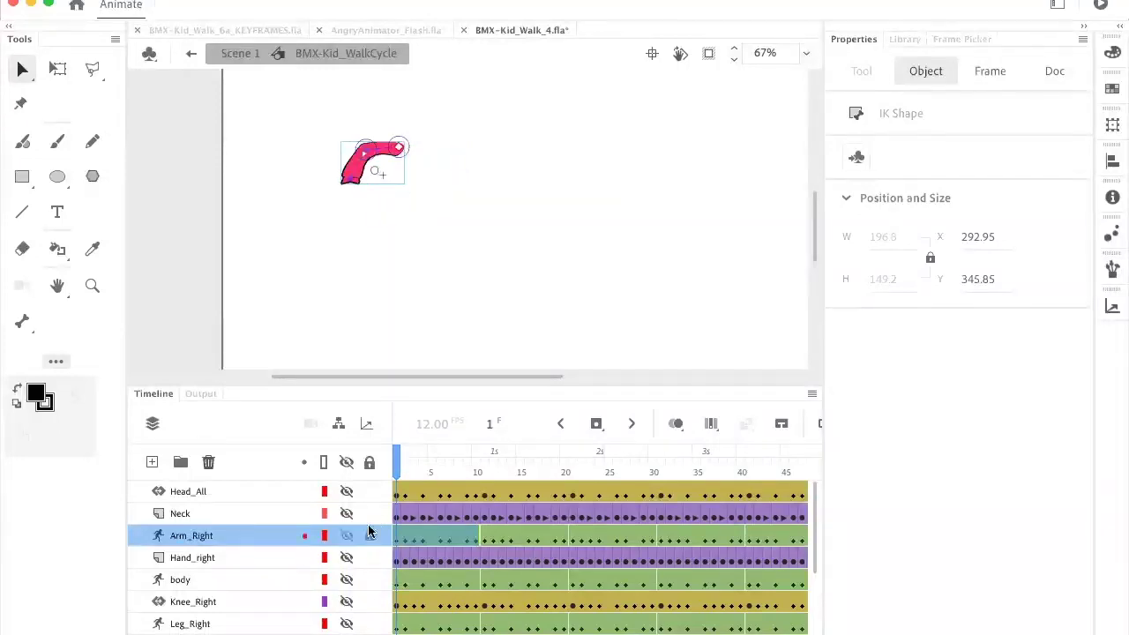
left_click(346, 462)
left_click(347, 462)
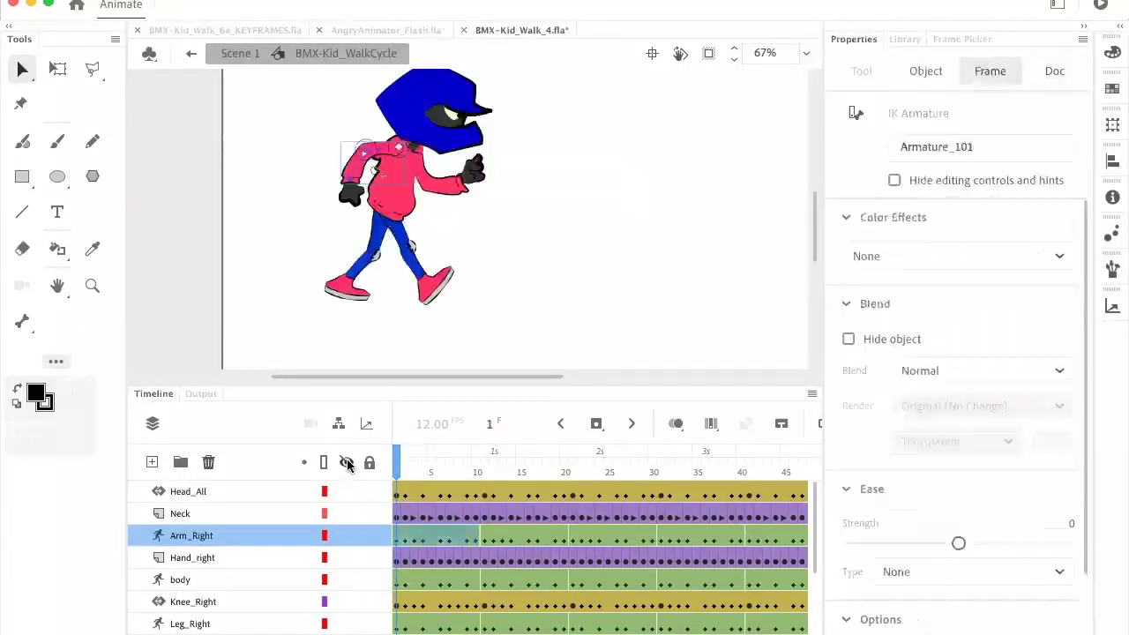
Step: Select the front arm, both legs, body, head and right shoe in turn to examine how each part is rigged
left_click(446, 190)
left_click(409, 256)
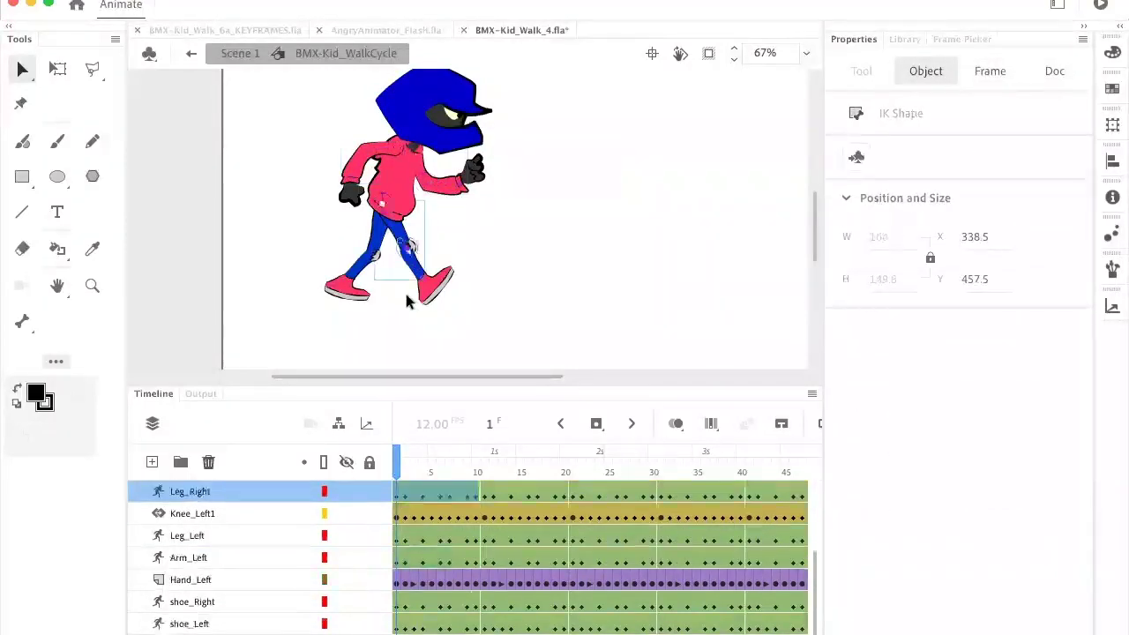
left_click(385, 247)
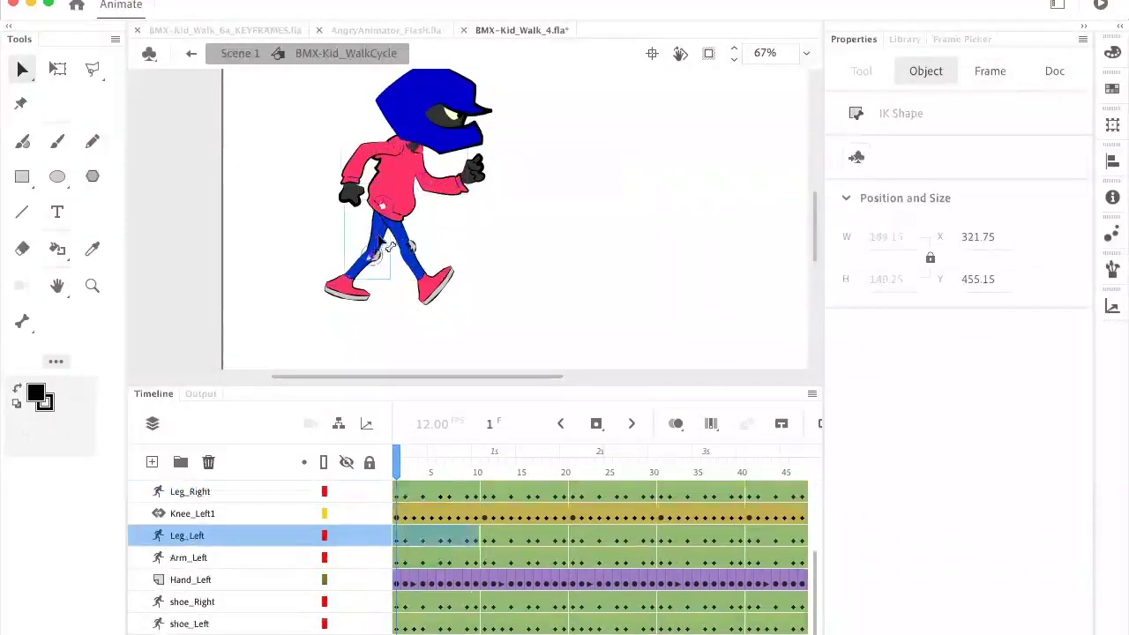
left_click(402, 177)
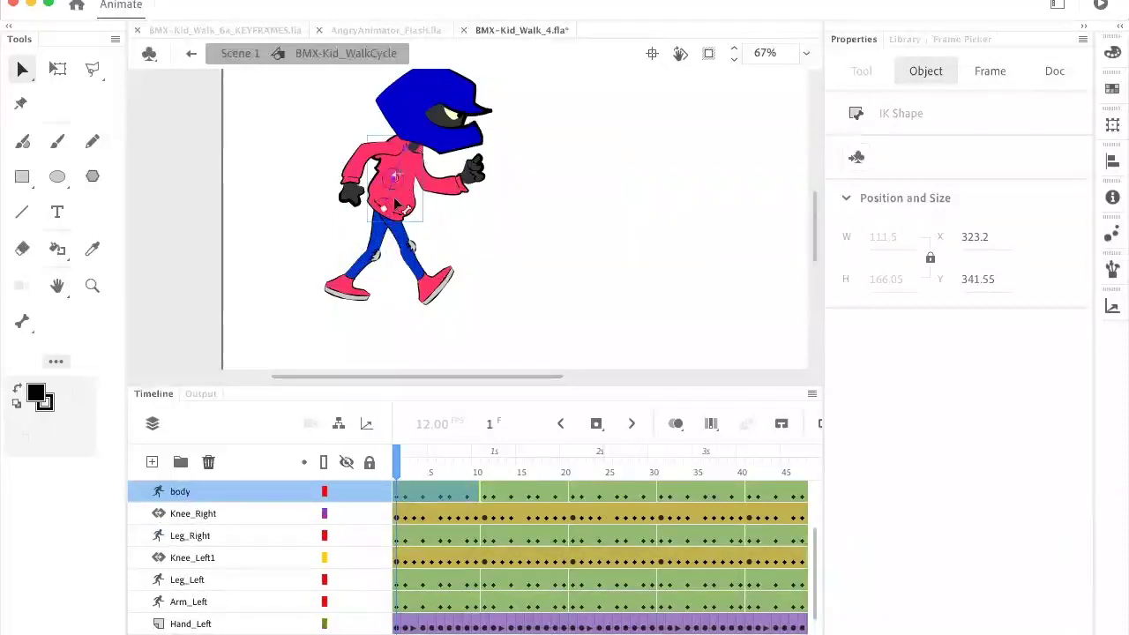
left_click(402, 108)
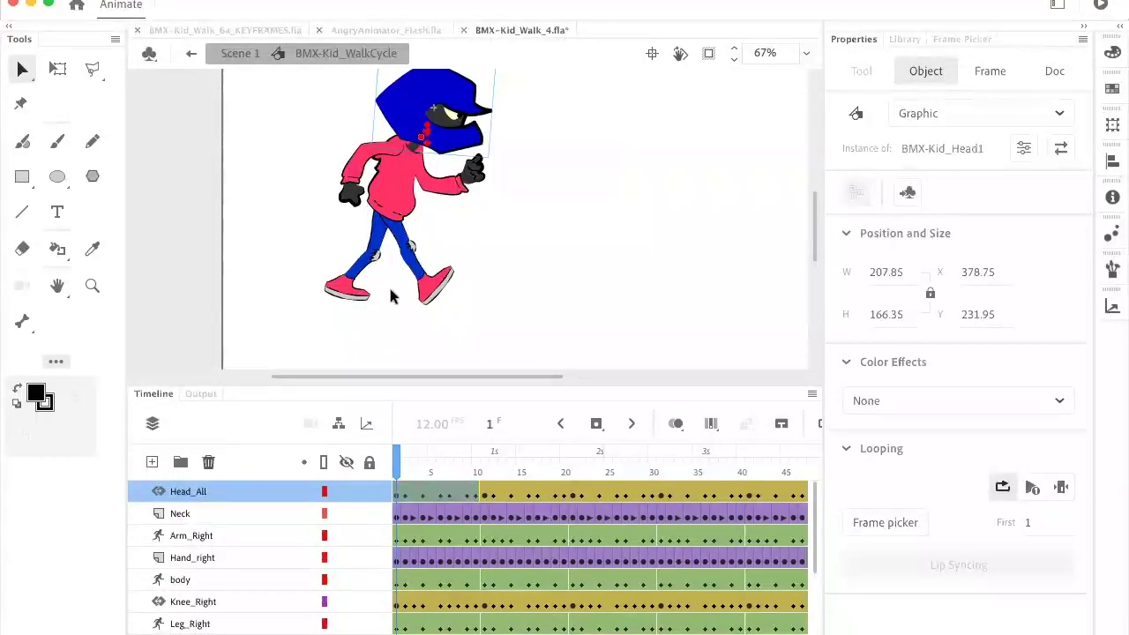
left_click(438, 293)
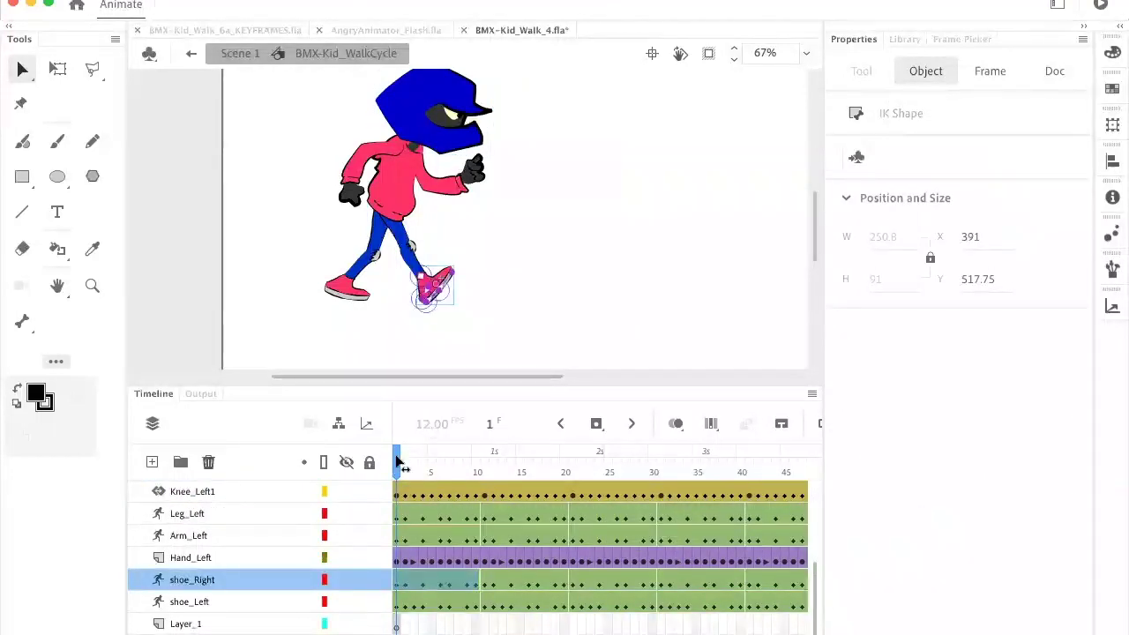
Step: Scrub through the poses from frame 1 to frame 4, return to frame 1, and play the walk cycle
left_click_drag(398, 459, 417, 459)
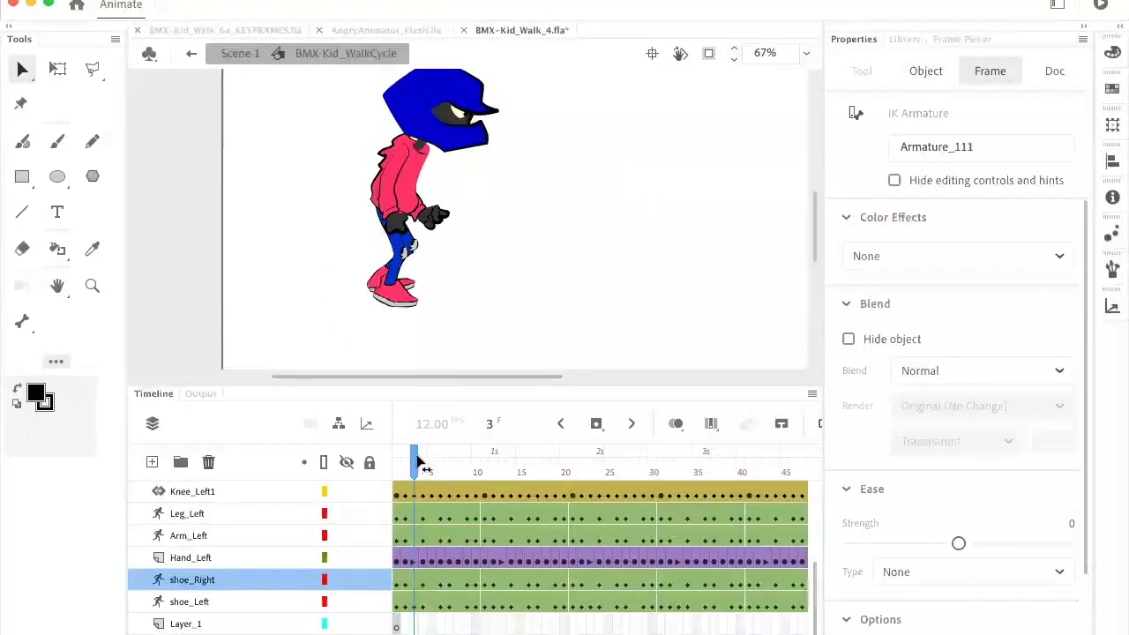
left_click(406, 343)
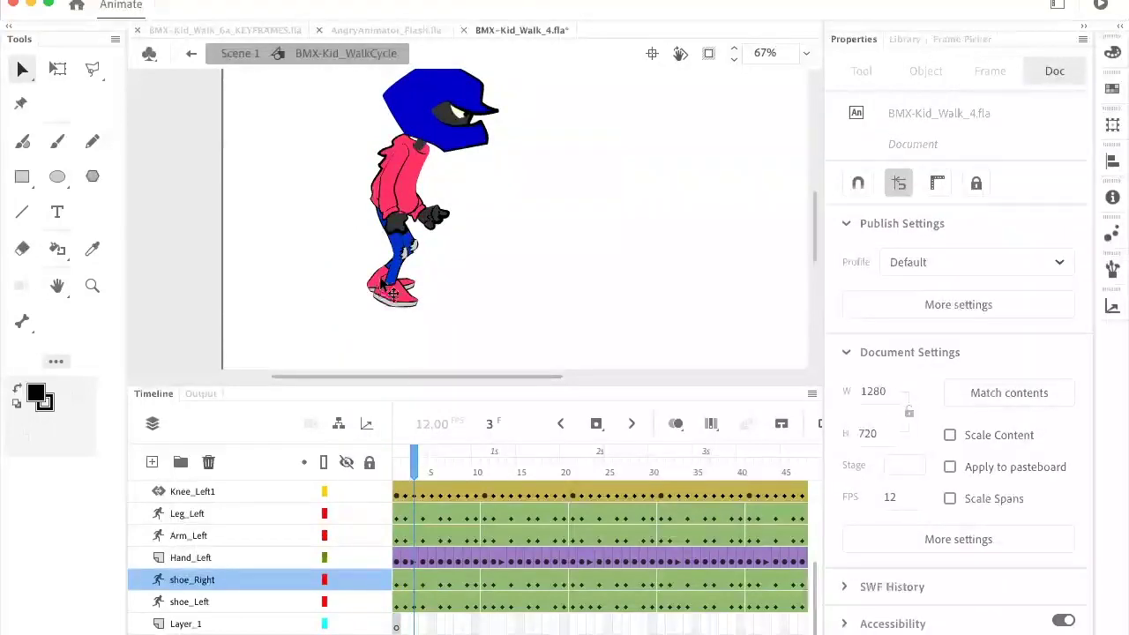
left_click(424, 466)
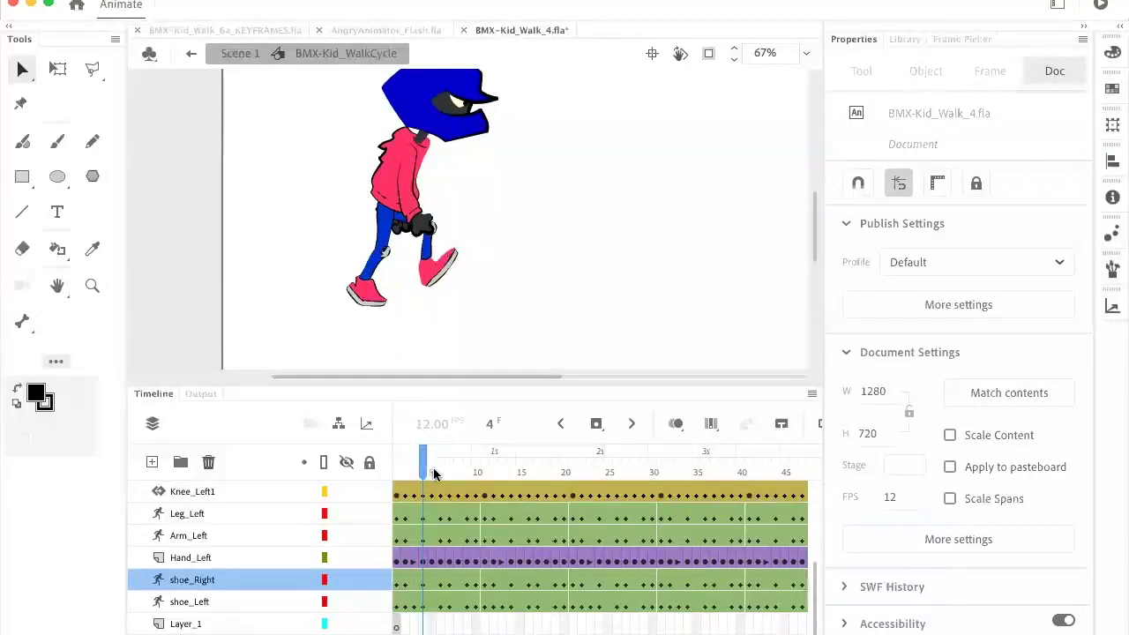
mouse_move(426, 470)
left_mouse_down()
mouse_move(582, 490)
mouse_move(391, 477)
mouse_move(631, 495)
mouse_move(395, 481)
mouse_move(409, 479)
left_mouse_up()
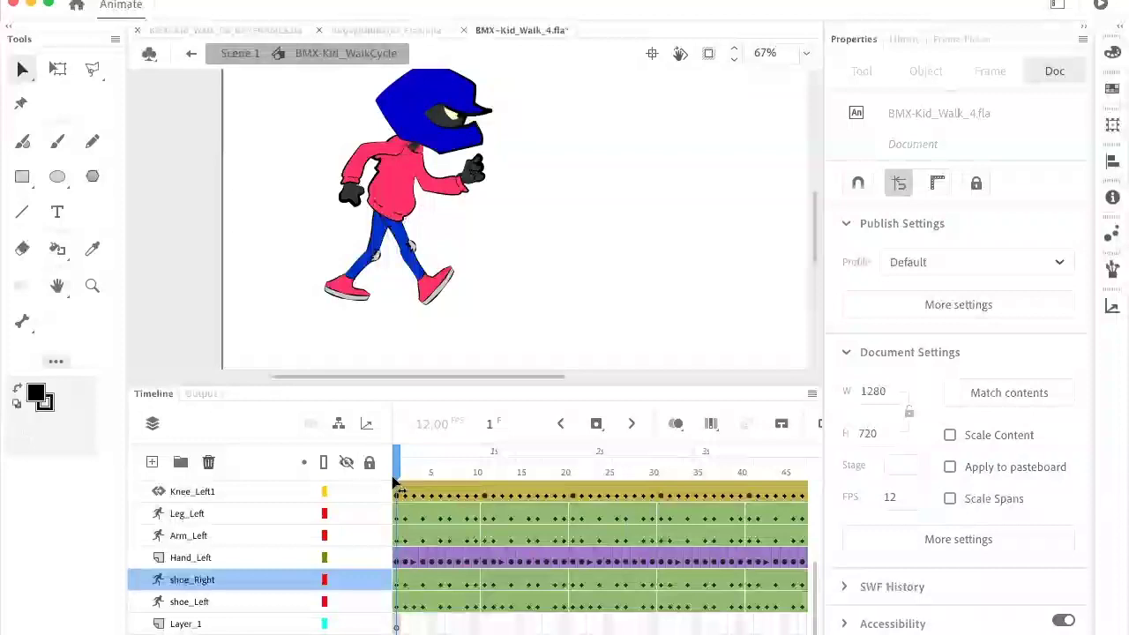
key("Return")
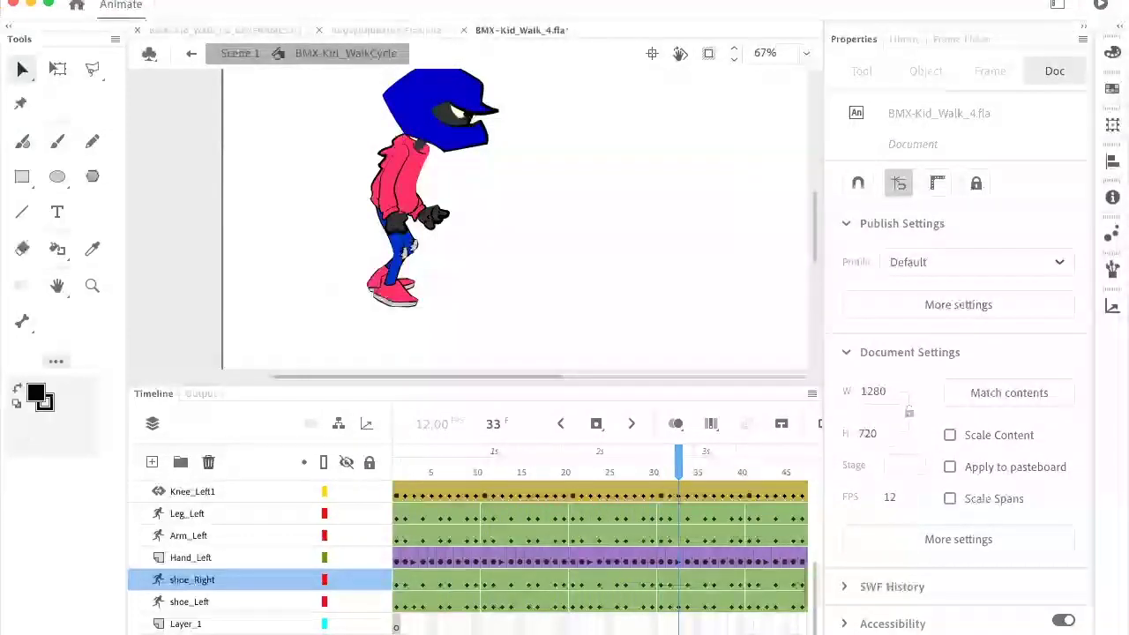
Step: Open the file IsaiahWalkCycle1-PrestonBlair_2020.fla
left_click(133, 0)
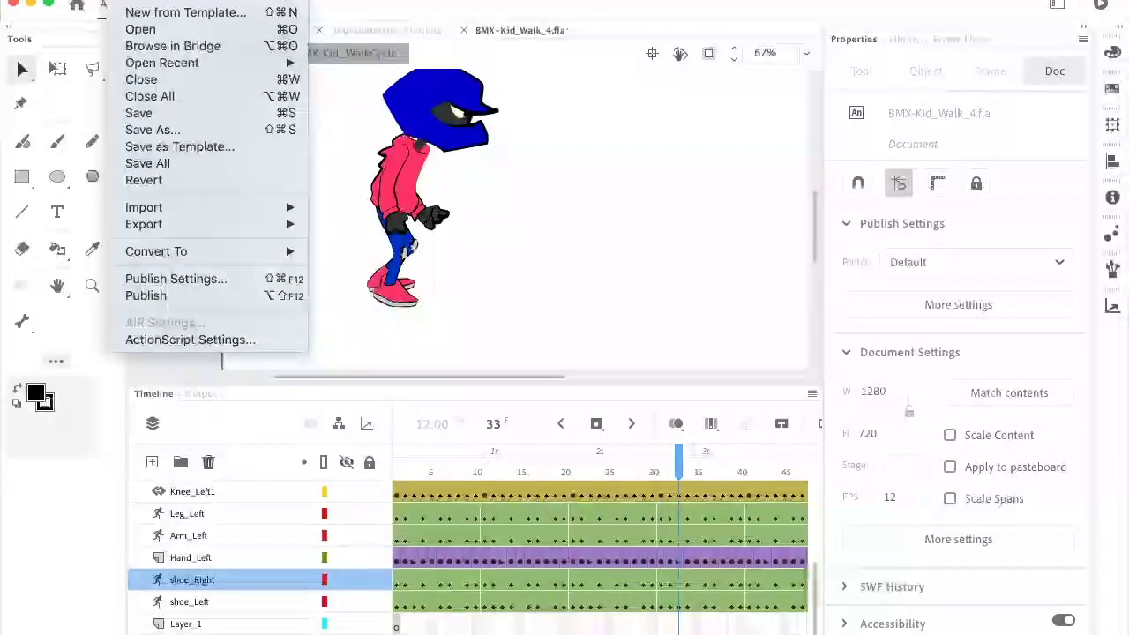
left_click(138, 33)
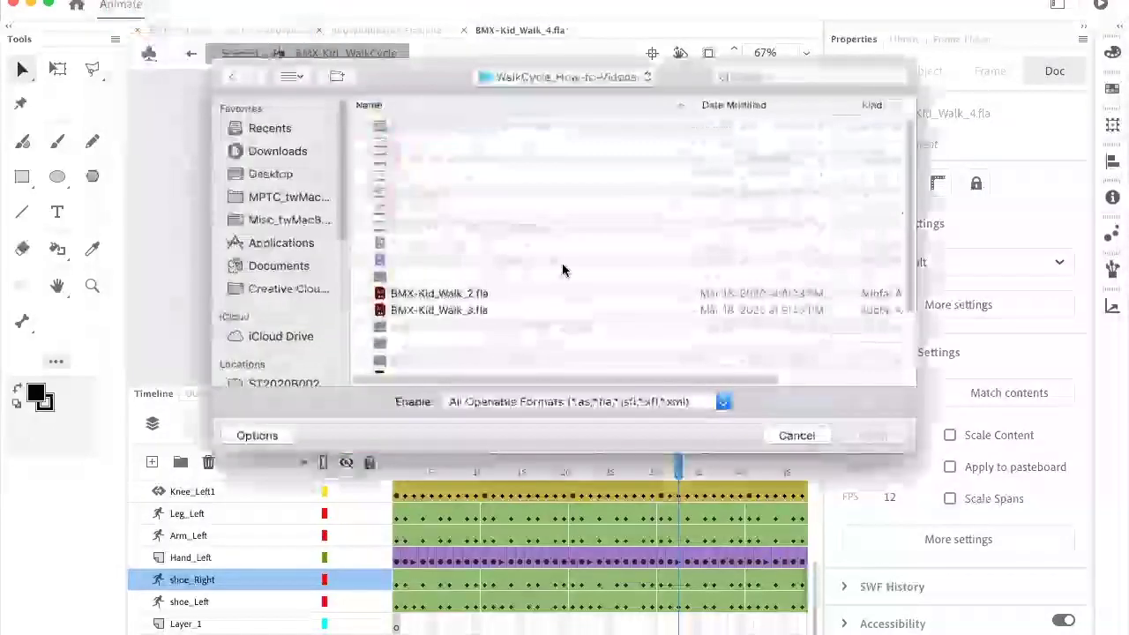
left_click(646, 76)
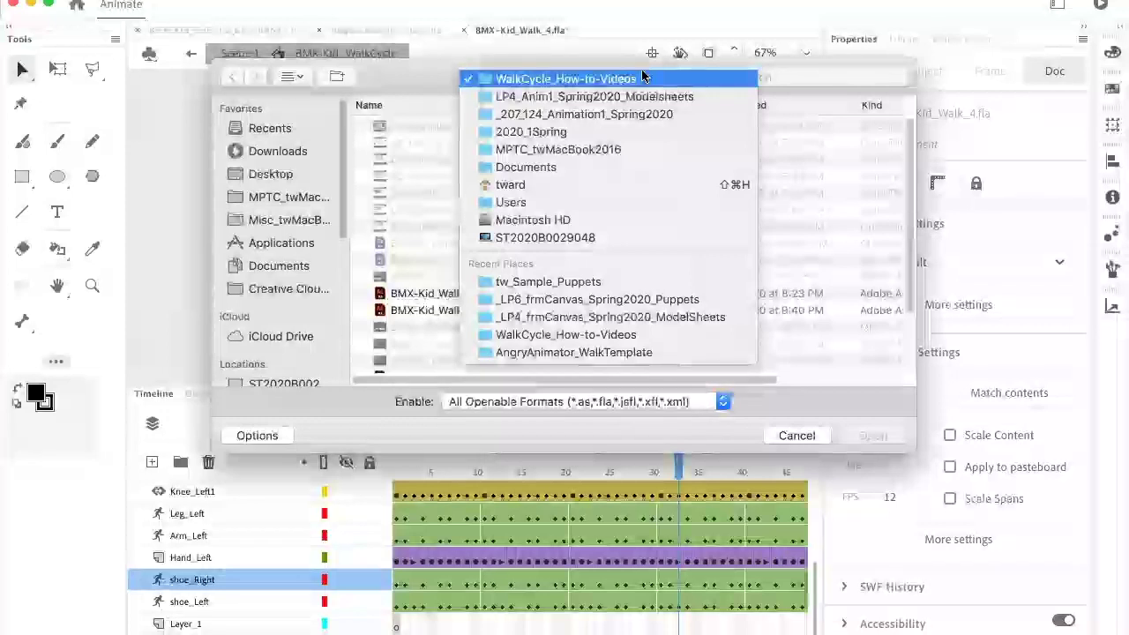
left_click(642, 78)
left_click(378, 194)
double_click(378, 194)
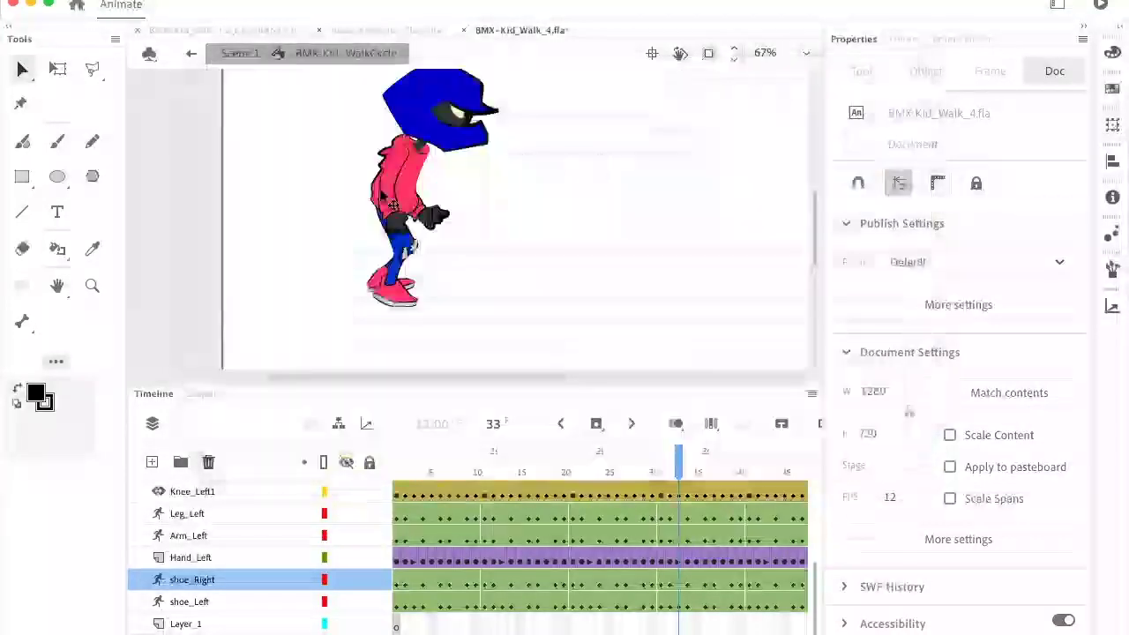
Step: Scrub the Isaiah walk cycle to frame 7 and enlarge the stage area until the character's feet are in view
left_click(430, 468)
mouse_move(430, 467)
left_mouse_down()
mouse_move(397, 468)
mouse_move(450, 470)
left_mouse_up()
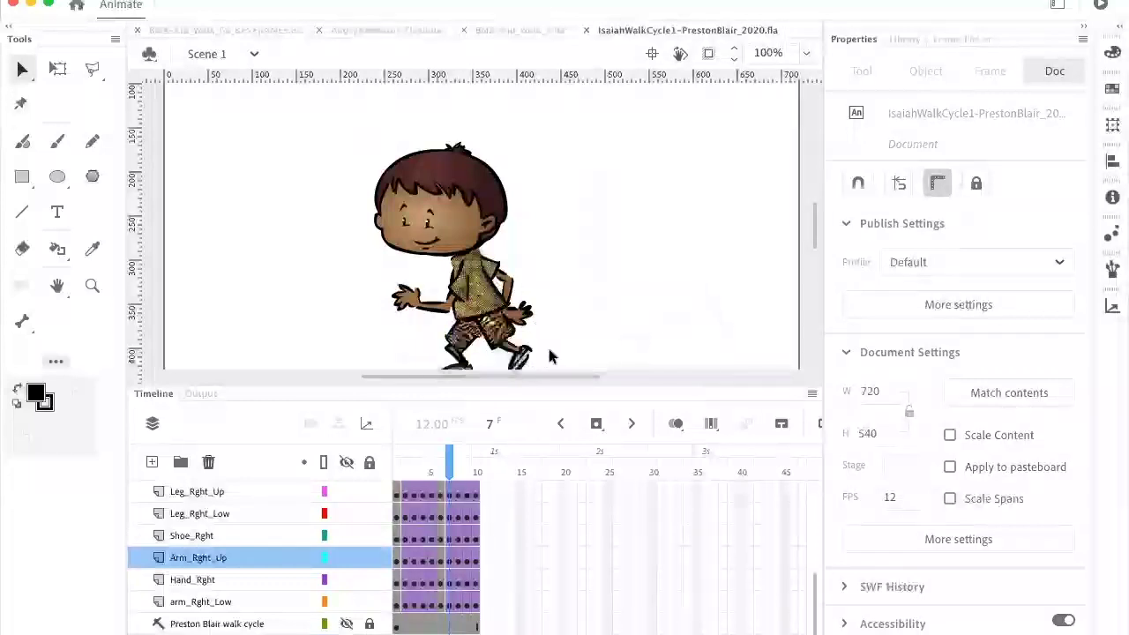
left_click_drag(522, 385, 505, 403)
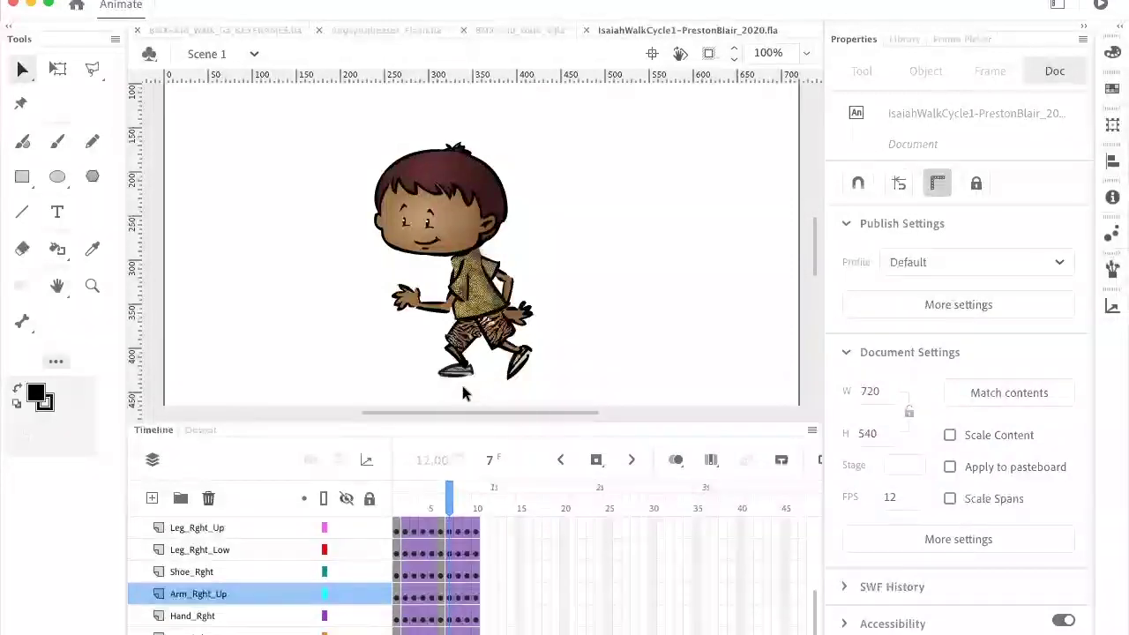